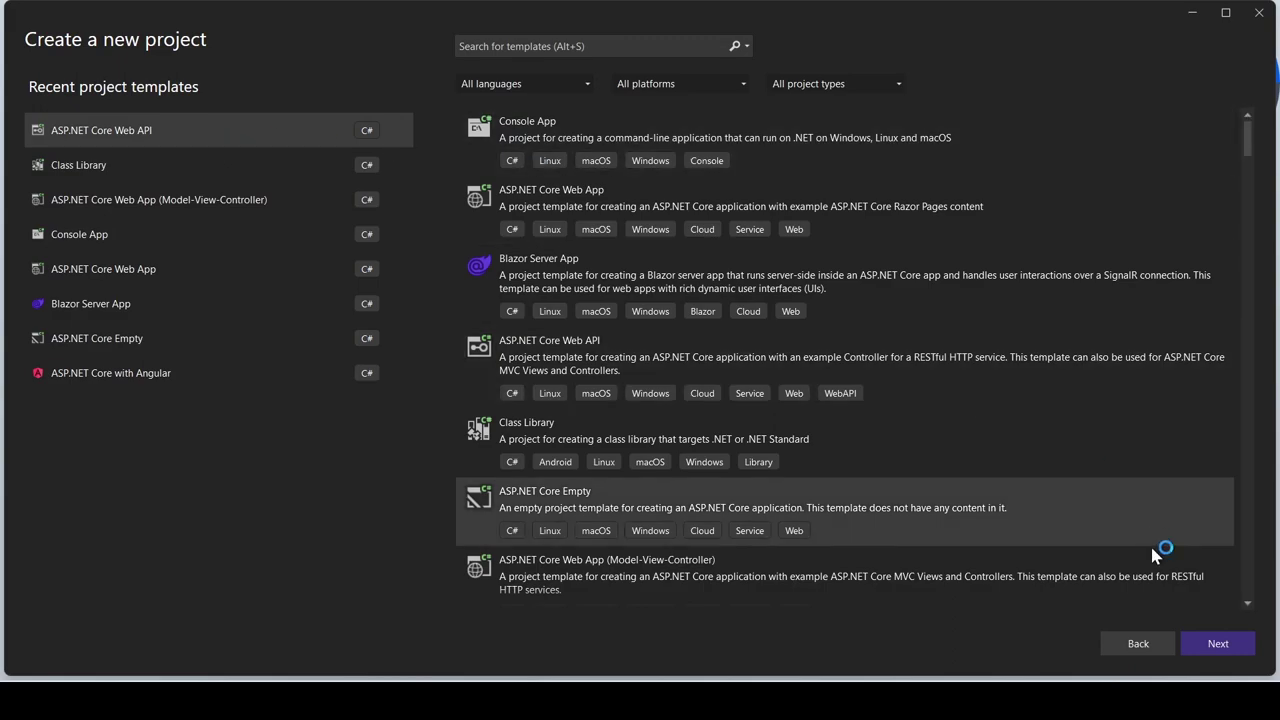
- Create the BitbucketdotnetCore6 ASP.NET Core Web API project on .NET 6.0 with Configure for HTTPS unchecked
click(1211, 645)
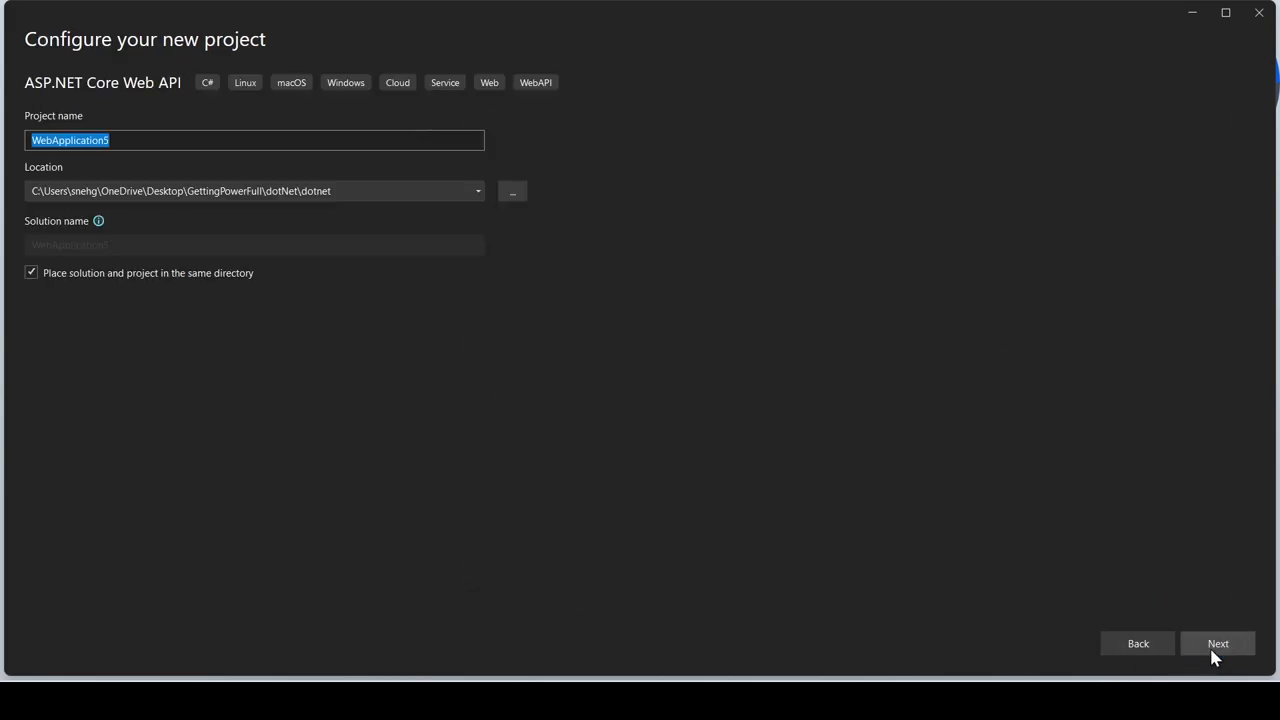
text(BitbucketCore)
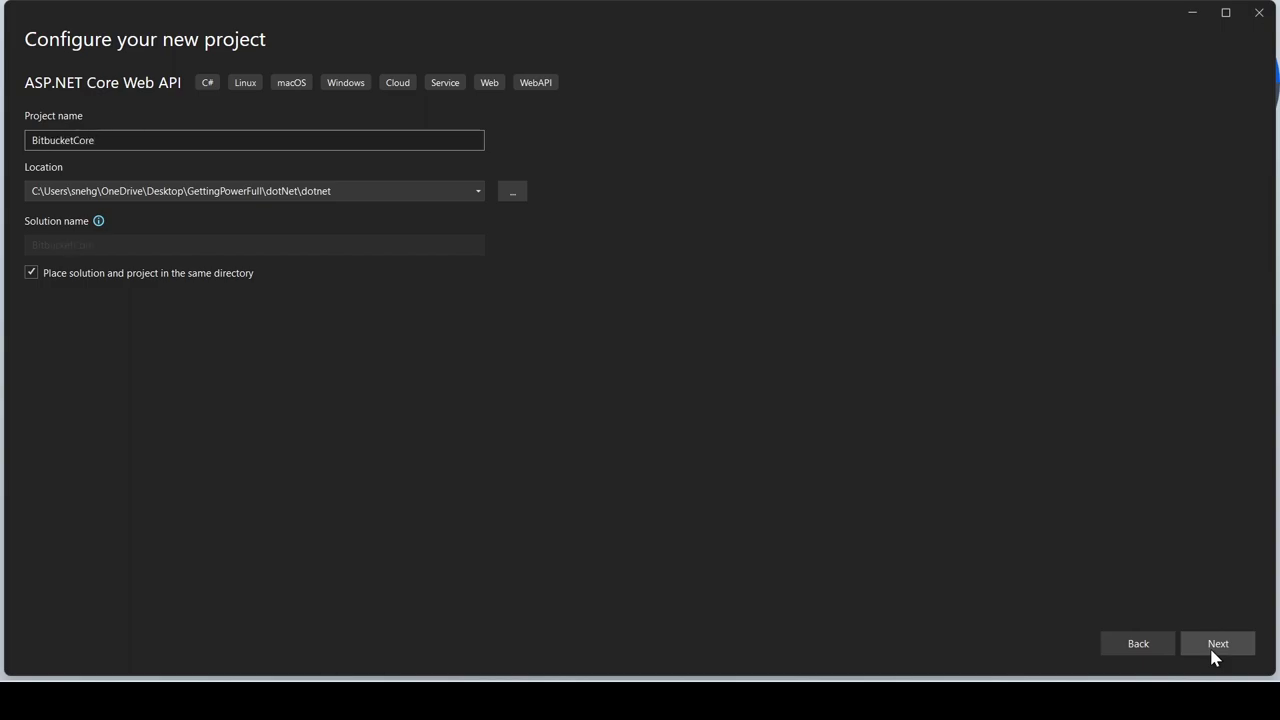
key(BackSpace)
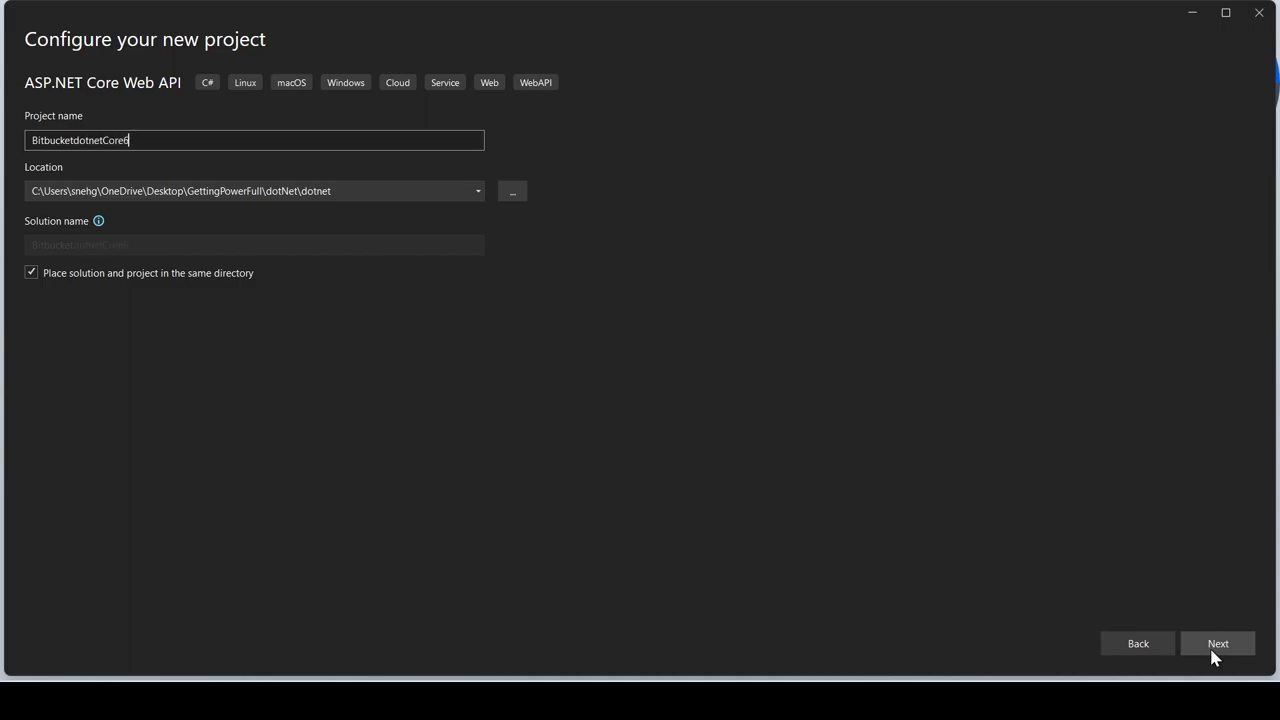
click(1213, 652)
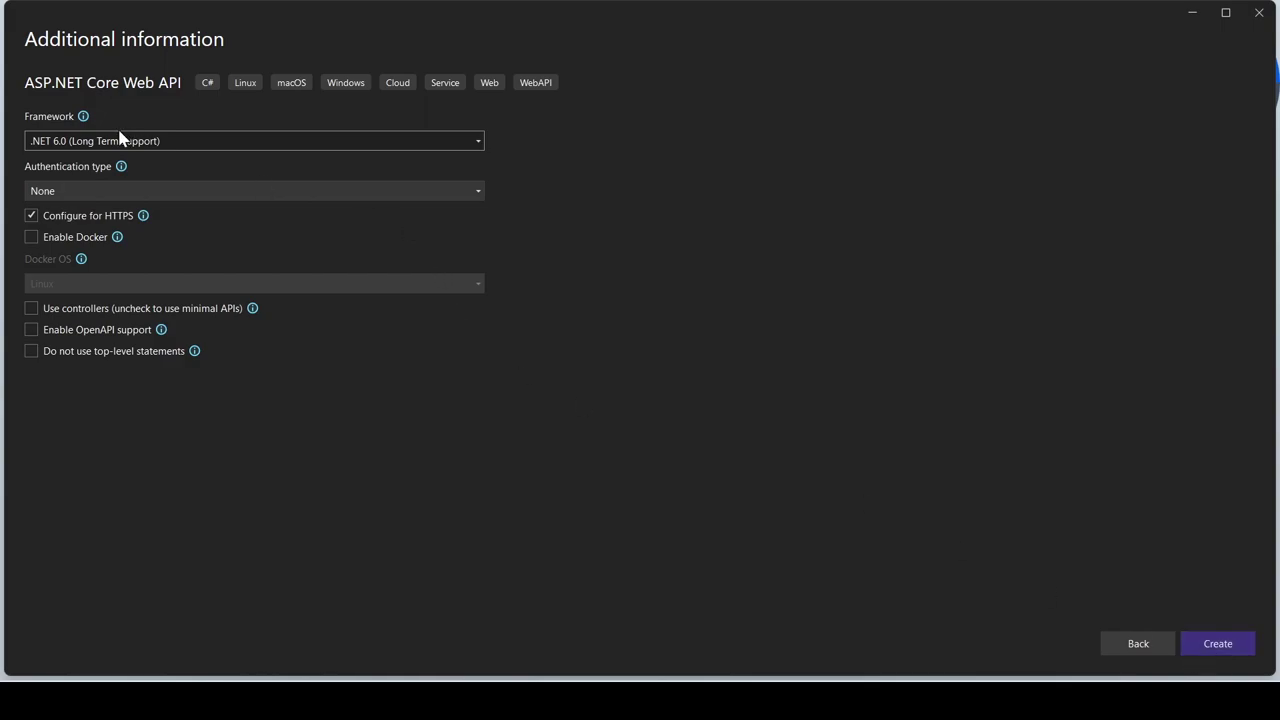
click(61, 220)
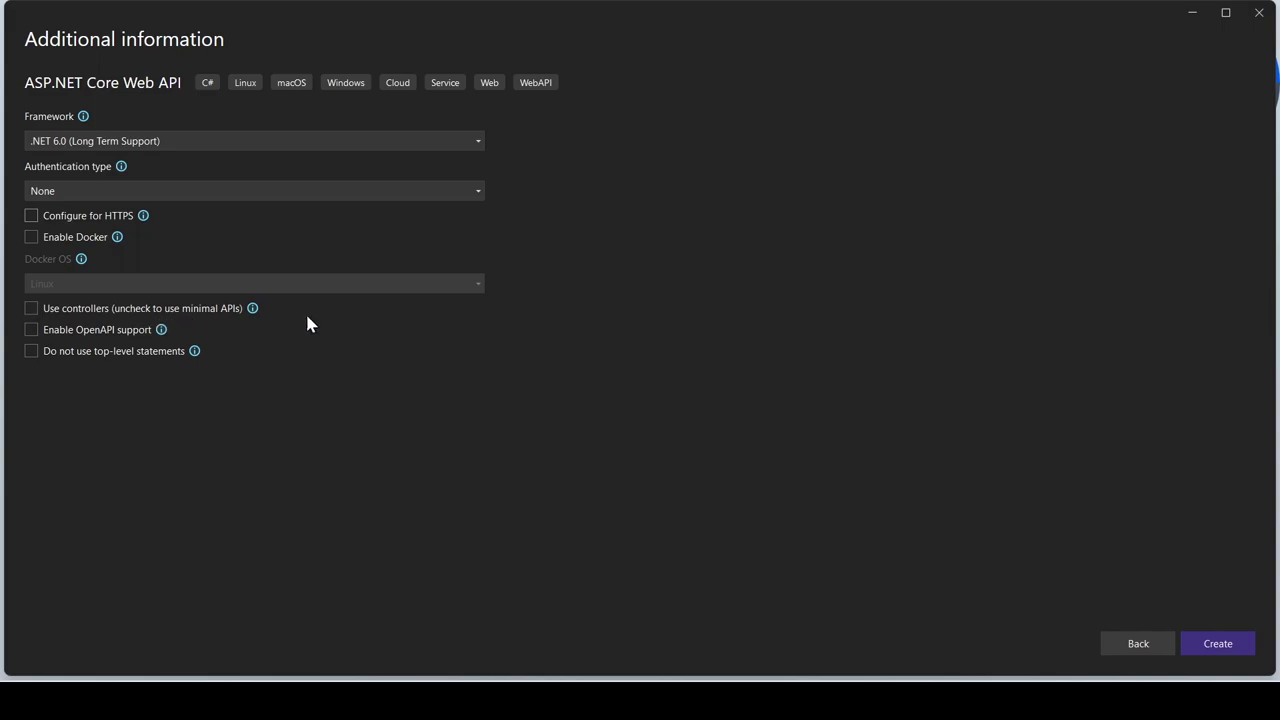
click(1212, 643)
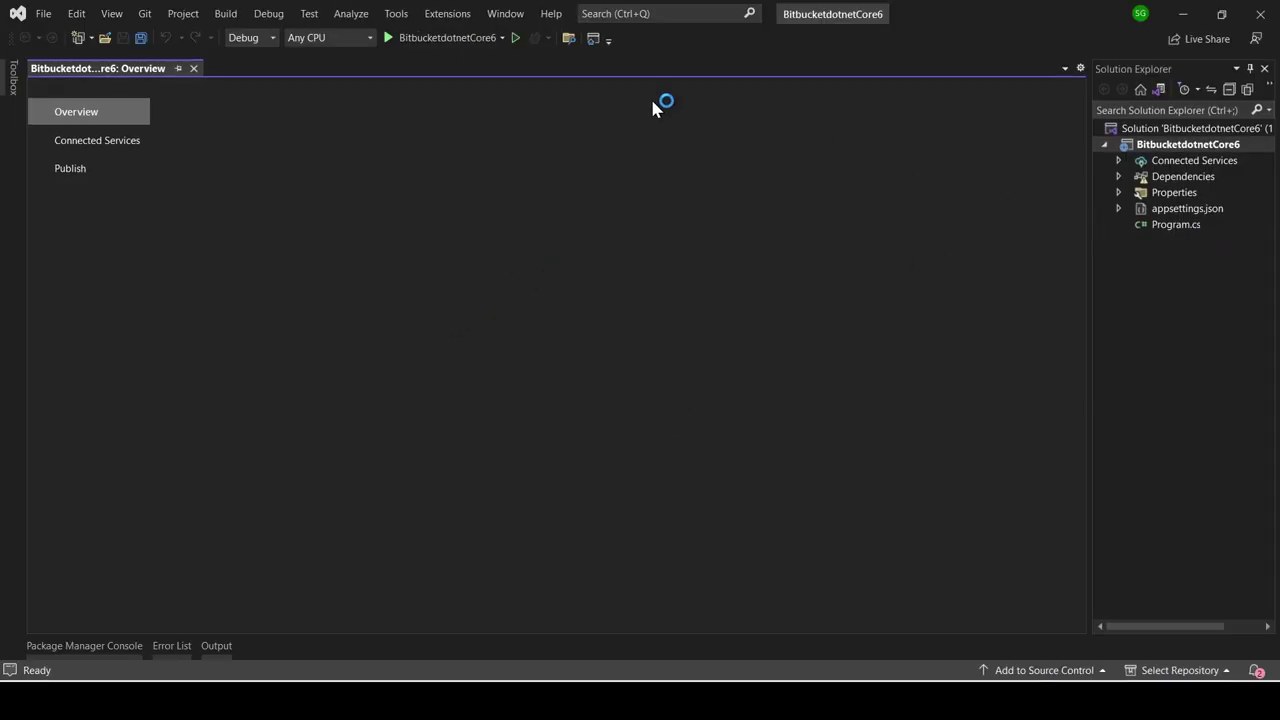
- Open Program.cs and delete the summaries array and the forecast-building code
click(193, 68)
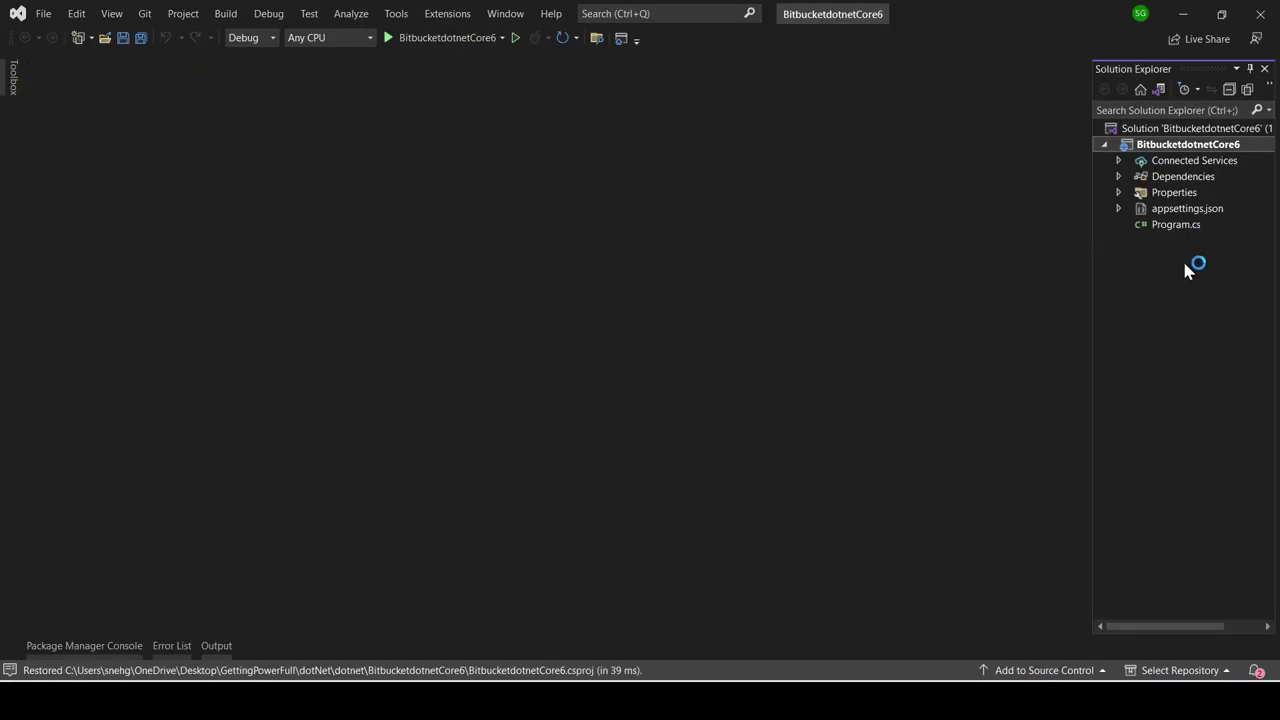
double_click(1186, 227)
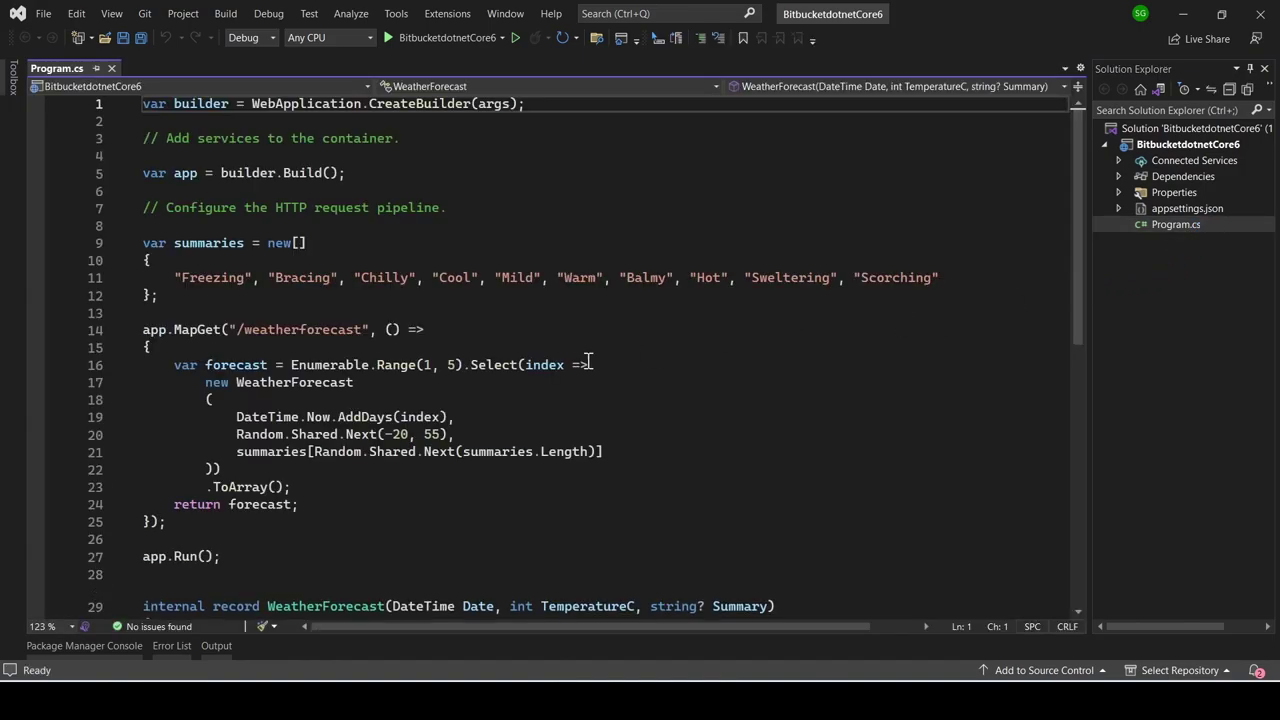
click(215, 313)
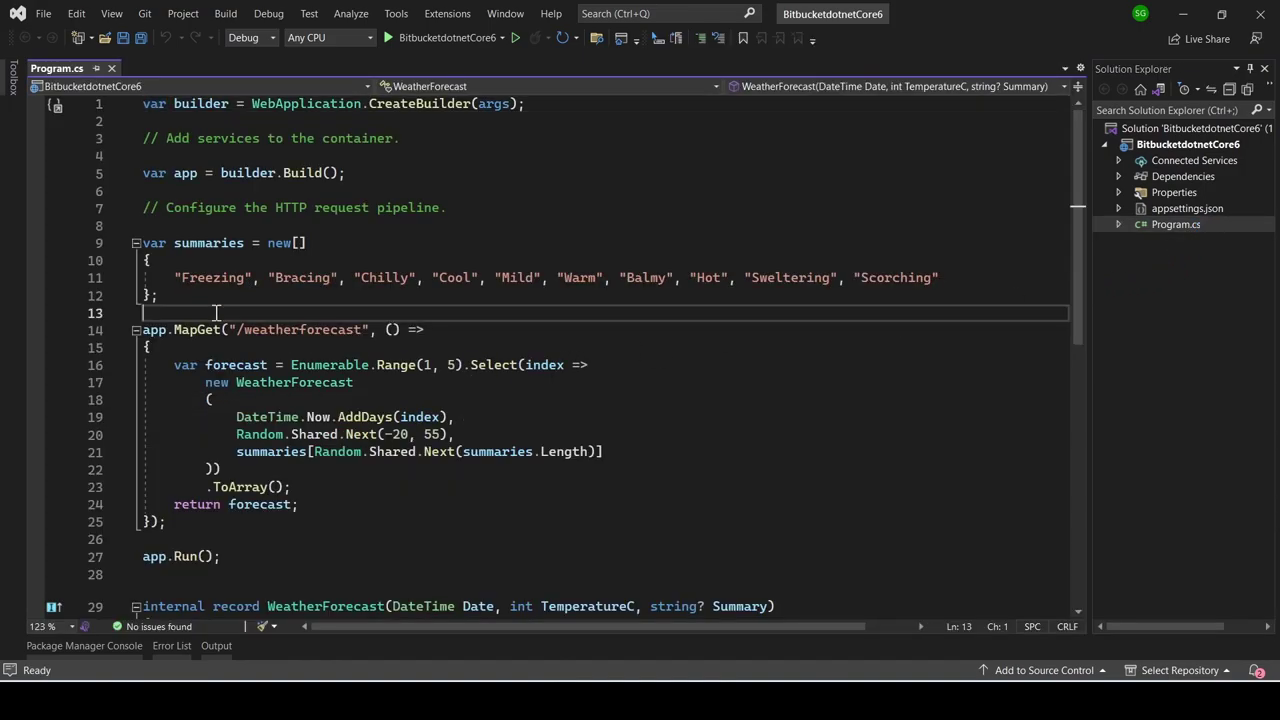
key(shift+Up)
key(shift+Up)
key(shift+Up)
key(shift+Up)
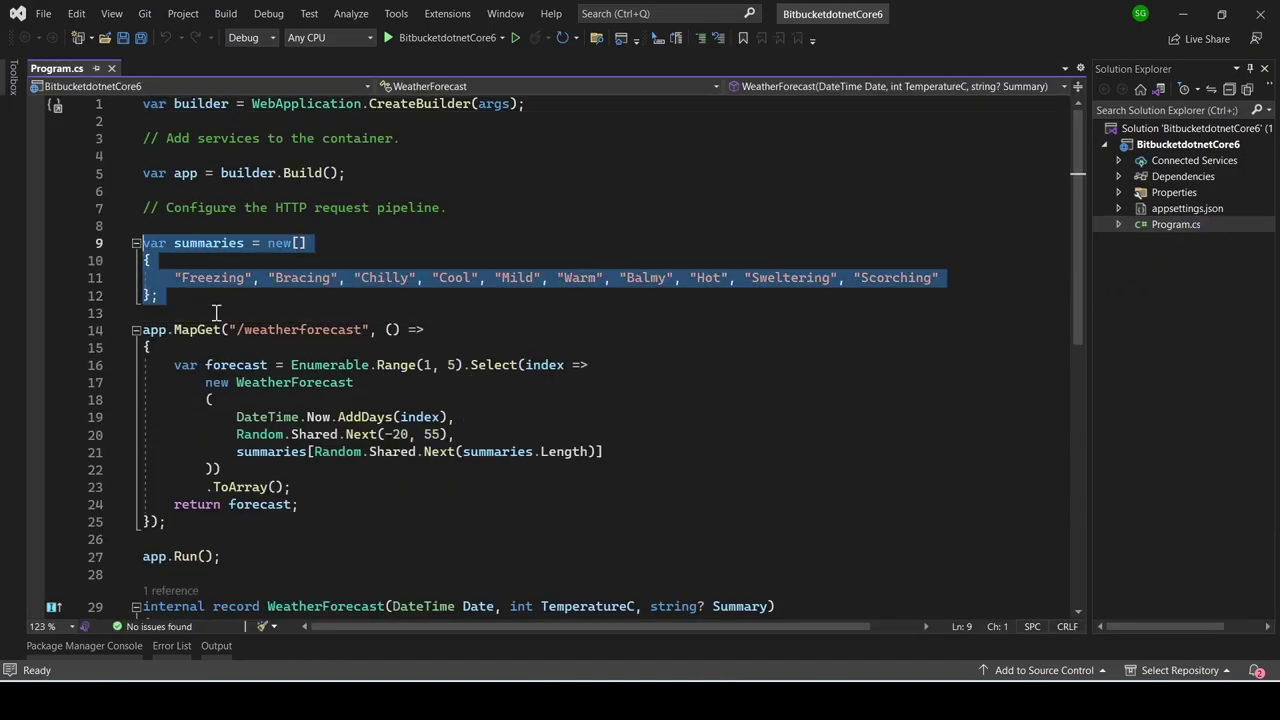
key(Delete)
key(Down)
key(Down)
key(Down)
key(shift+Down)
key(shift+Down)
key(shift+Down)
key(shift+Down)
key(shift+Down)
key(shift+Down)
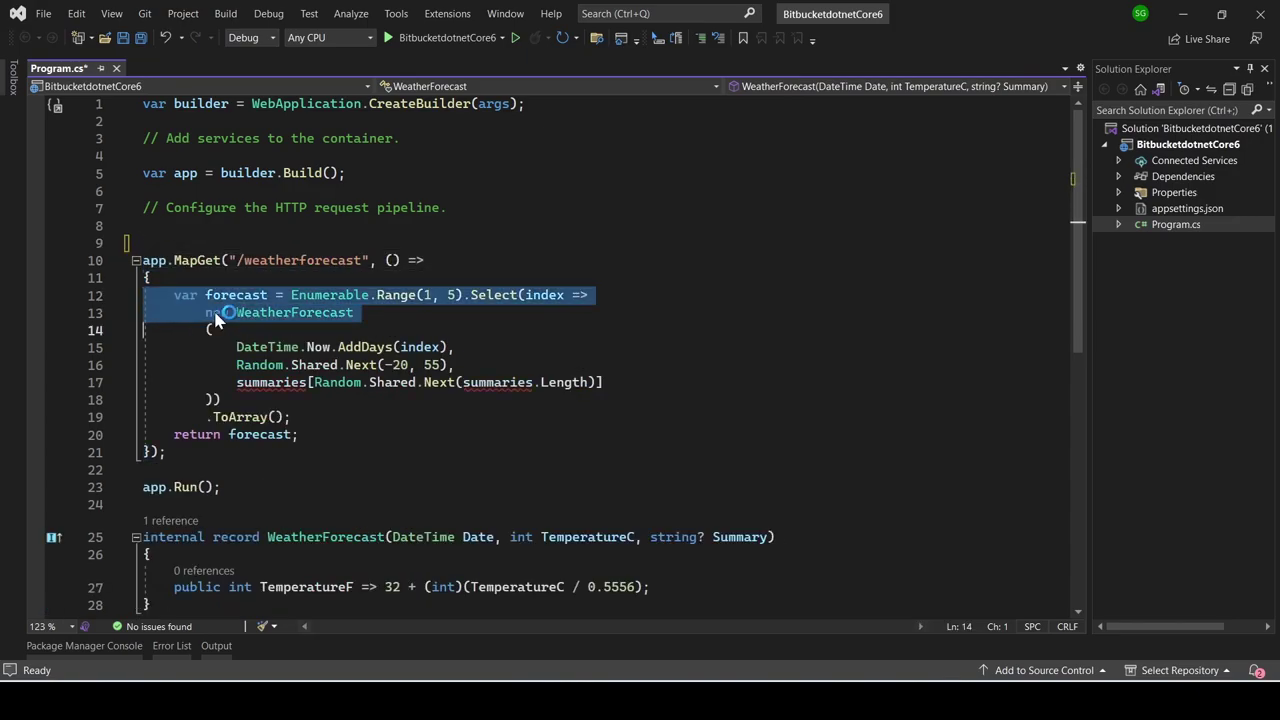
key(shift+Down)
key(shift+Down)
key(shift+End)
key(Delete)
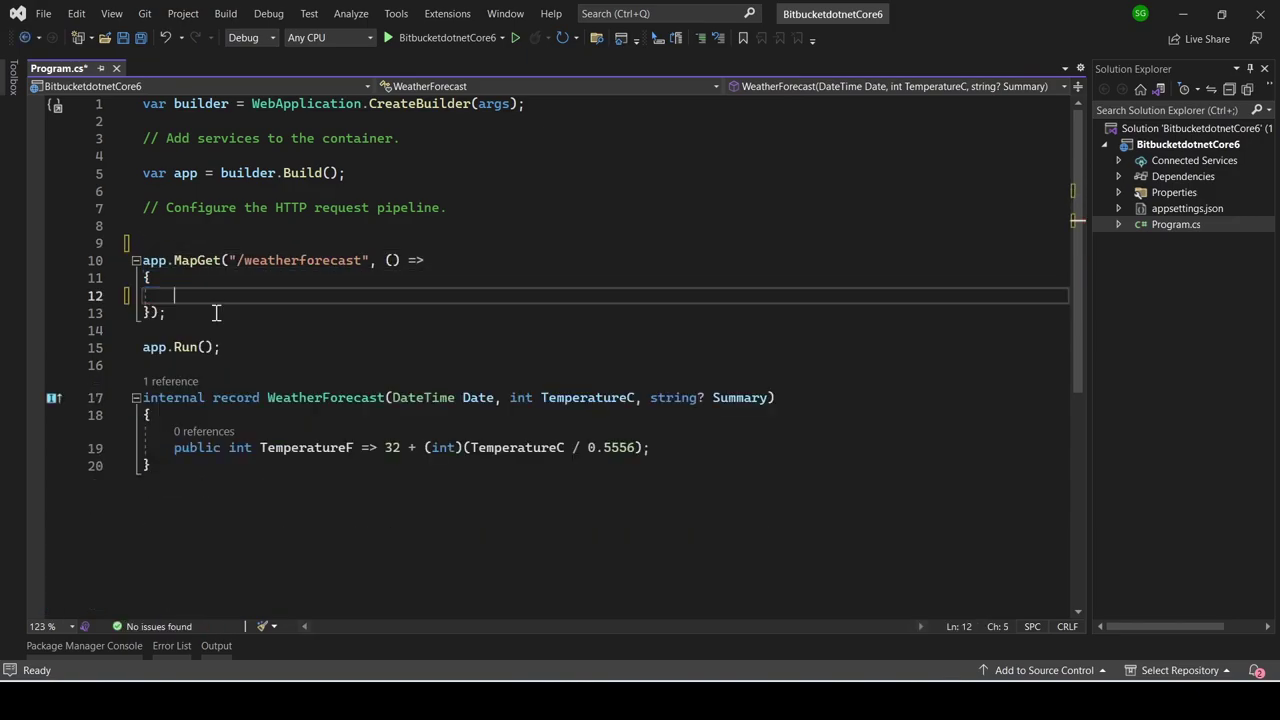
- Insert "Hello World", delete the WeatherForecast record, change the route to "/", and save
text("Hello )
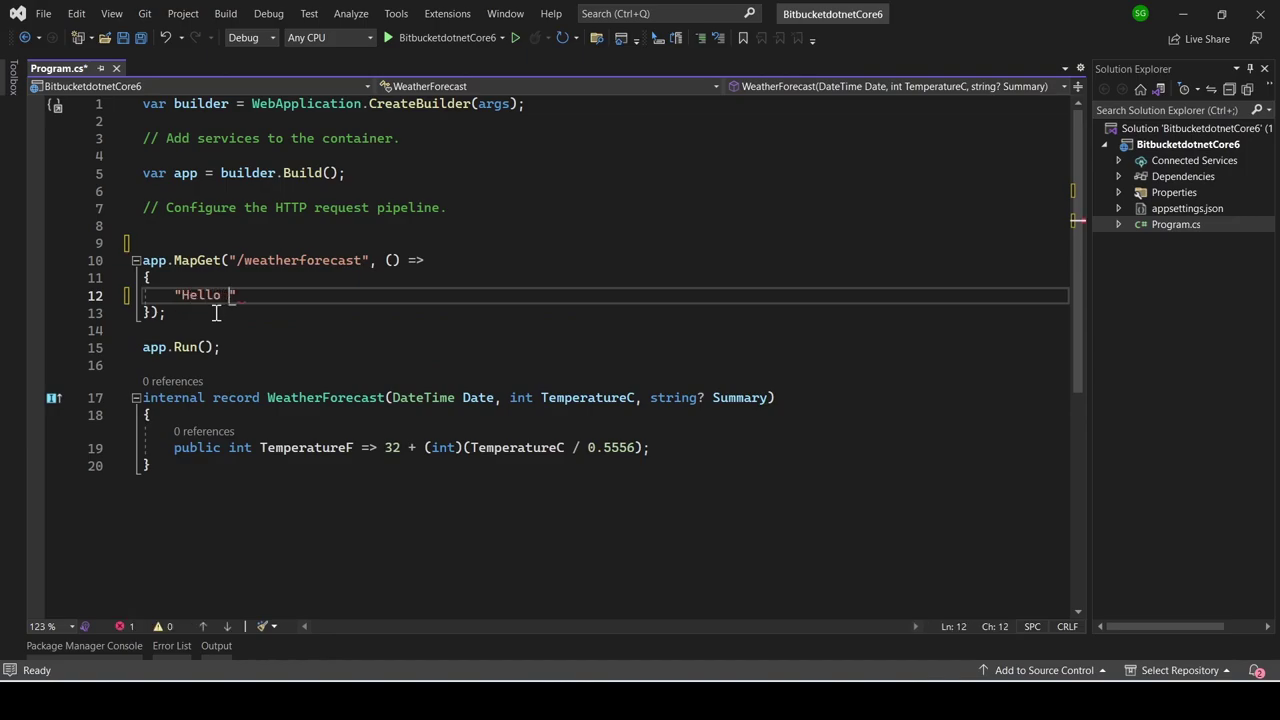
text(World")
key(Down)
key(Down)
key(Down)
key(Down)
key(Down)
key(Home)
key(shift+Down)
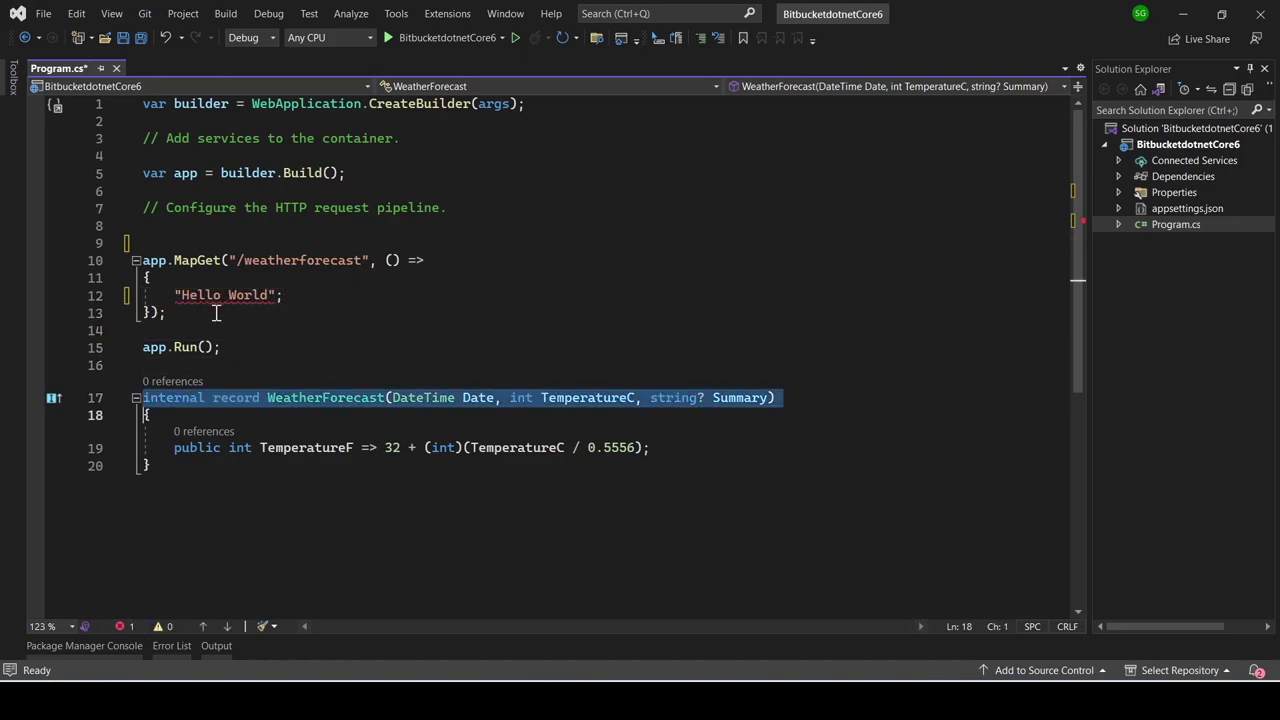
key(shift+Down)
key(shift+Down)
key(shift+End)
key(Delete)
key(Up)
key(Up)
key(Up)
key(Up)
key(Up)
key(Up)
key(Up)
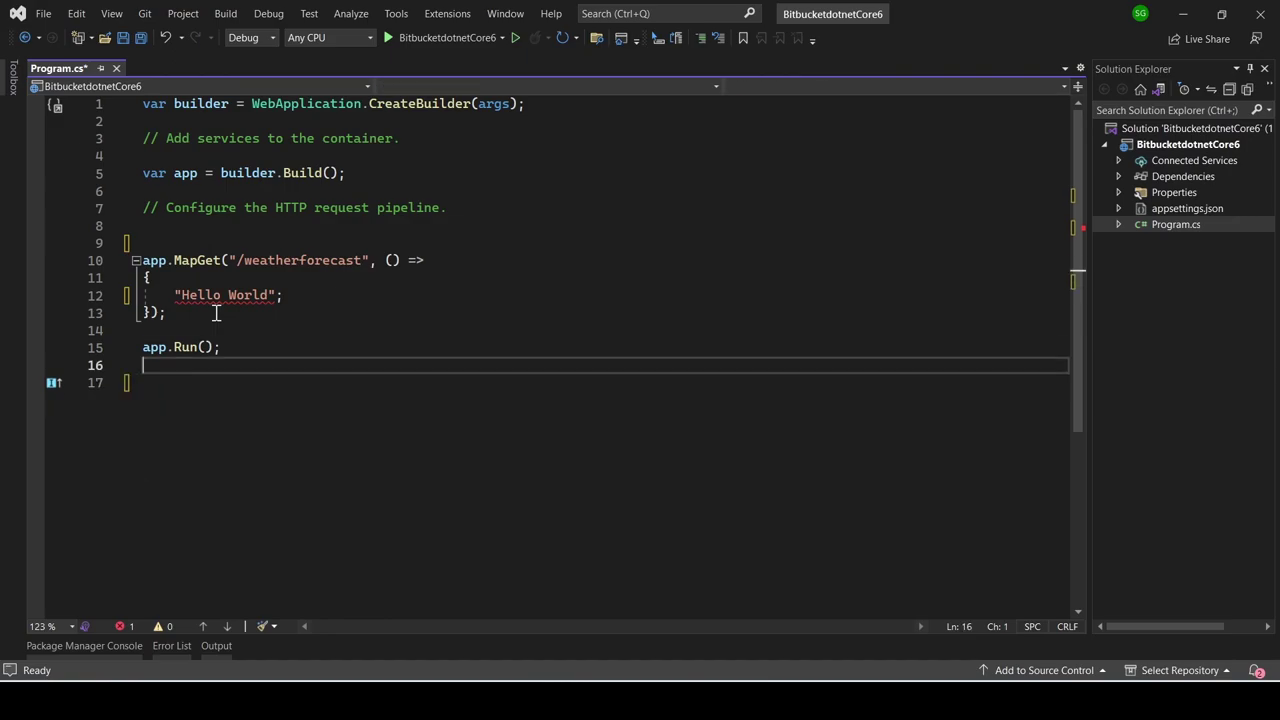
key(End)
key(shift+Left)
key(shift+Left)
key(shift+Left)
key(shift+Left)
key(shift+Left)
key(shift+Left)
key(shift+Left)
key(shift+Left)
key(shift+Left)
key(shift+Left)
key(shift+Left)
key(shift+Left)
key(shift+Left)
key(shift+Left)
key(shift+Left)
key(BackSpace)
key(ctrl+s)
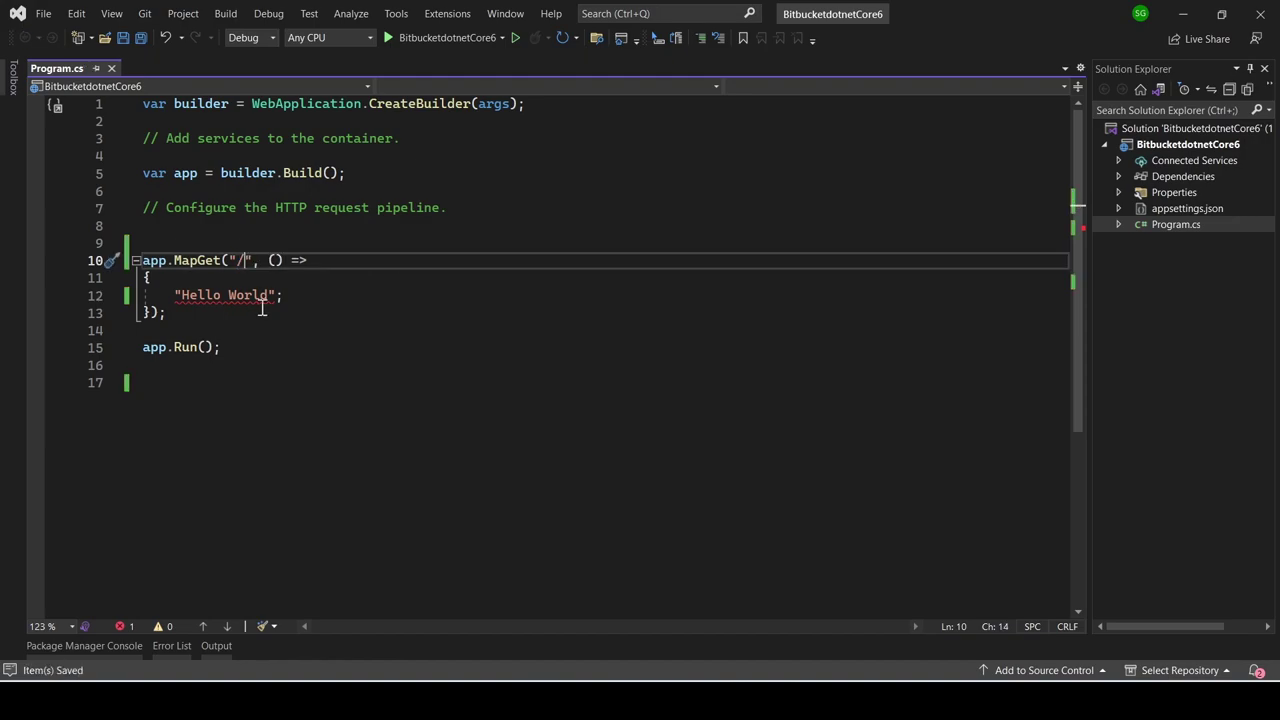
- Make the handler return "Hello World", save Program.cs, and run the app
click(309, 301)
click(172, 297)
key(Left)
text(reurn)
key(BackSpace)
key(Down)
key(Tab)
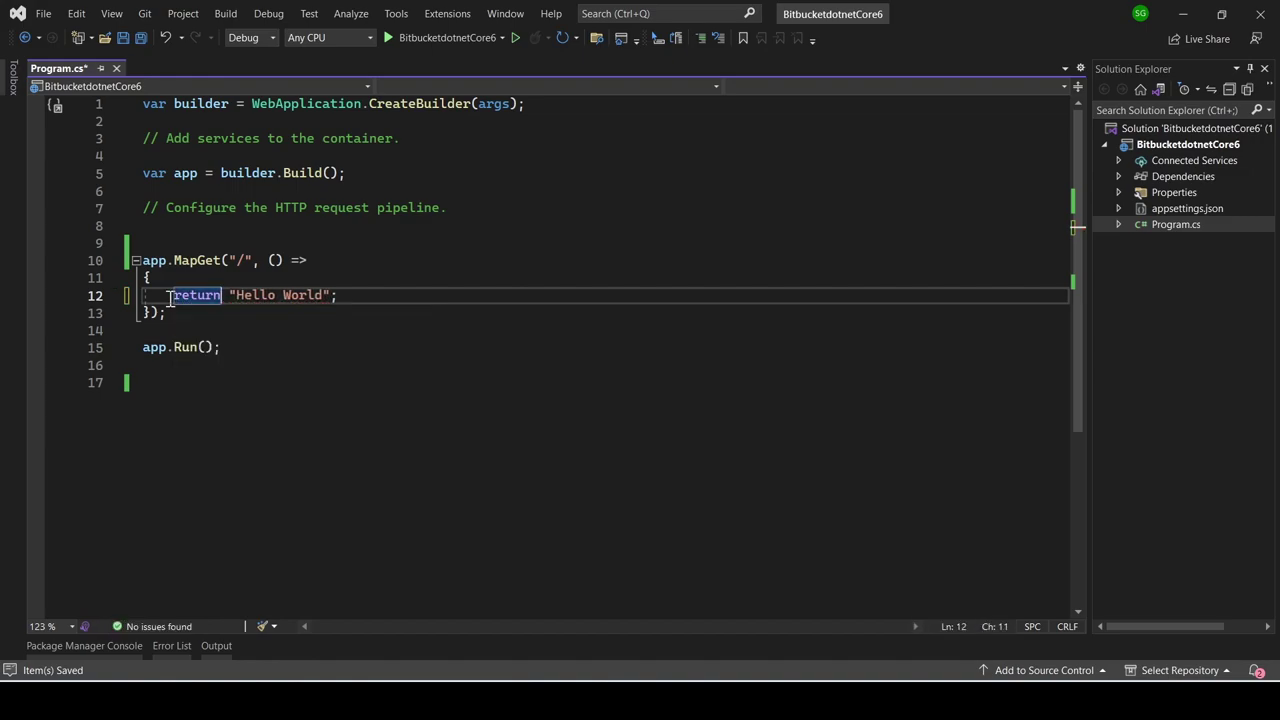
key(ctrl+s)
click(455, 38)
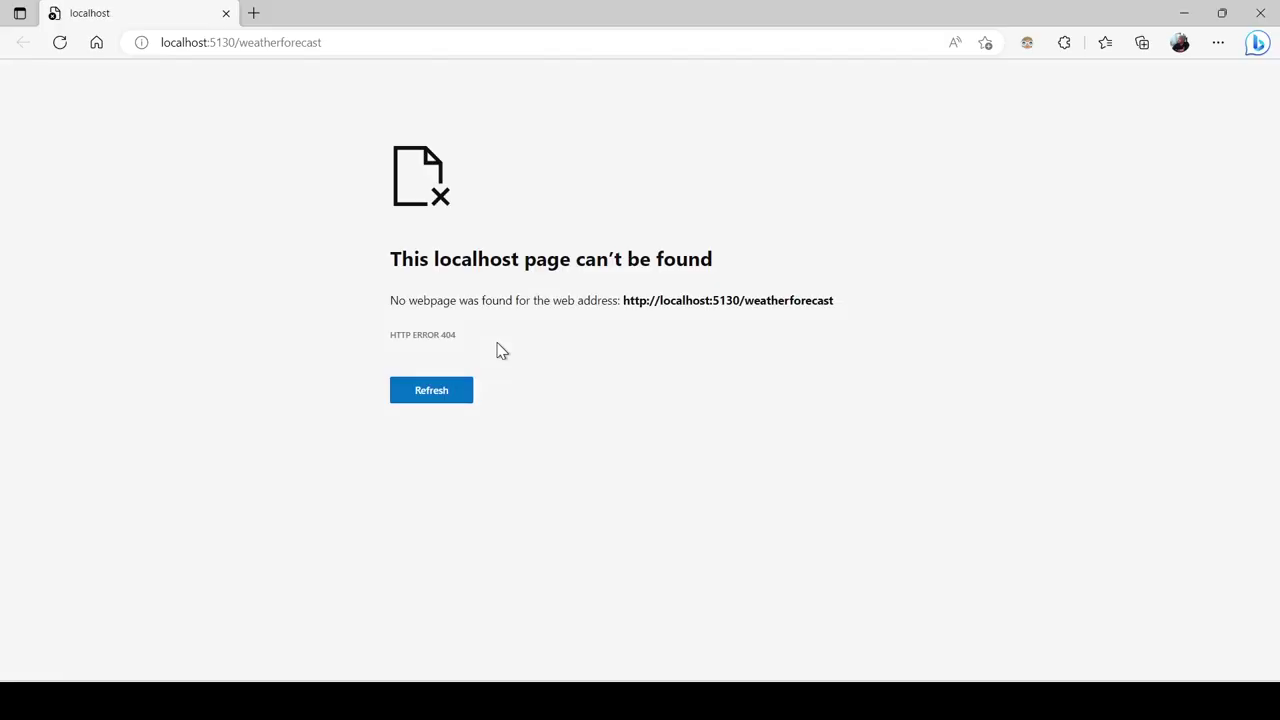
- Remove weatherforecast from the URL to load the localhost:5130 root showing Hello World
click(305, 46)
double_click(306, 47)
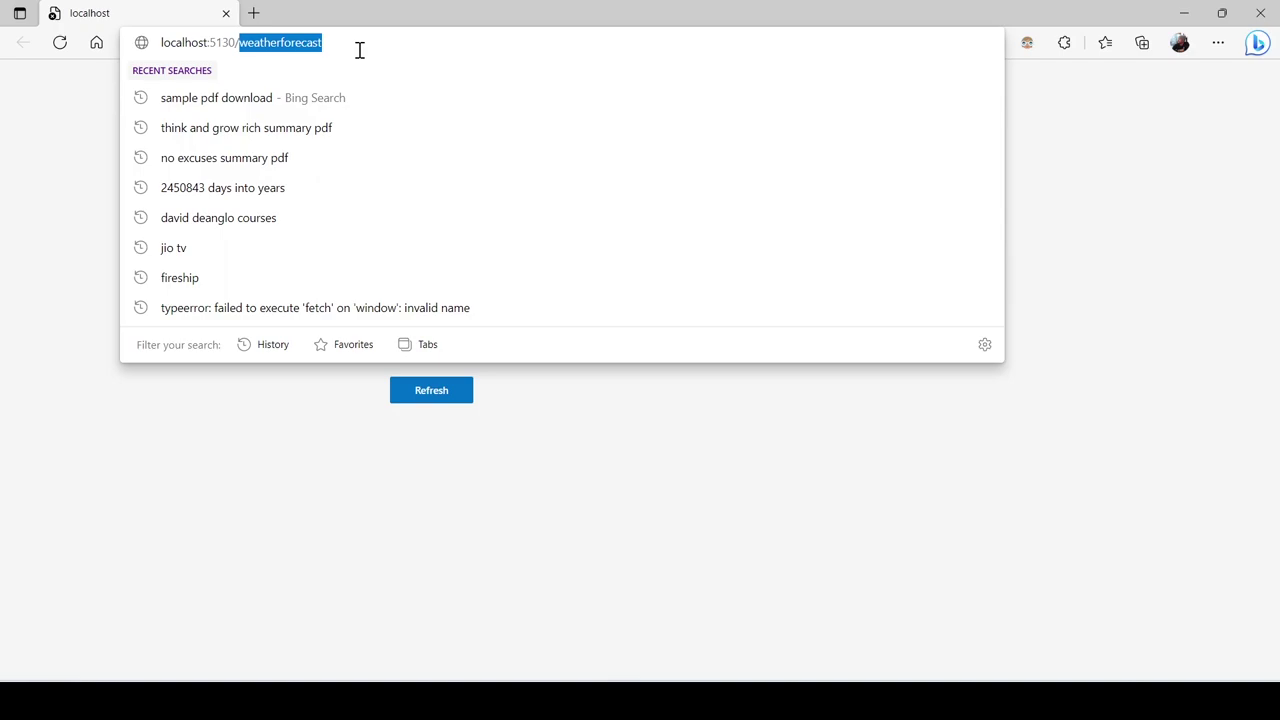
key(BackSpace)
key(Return)
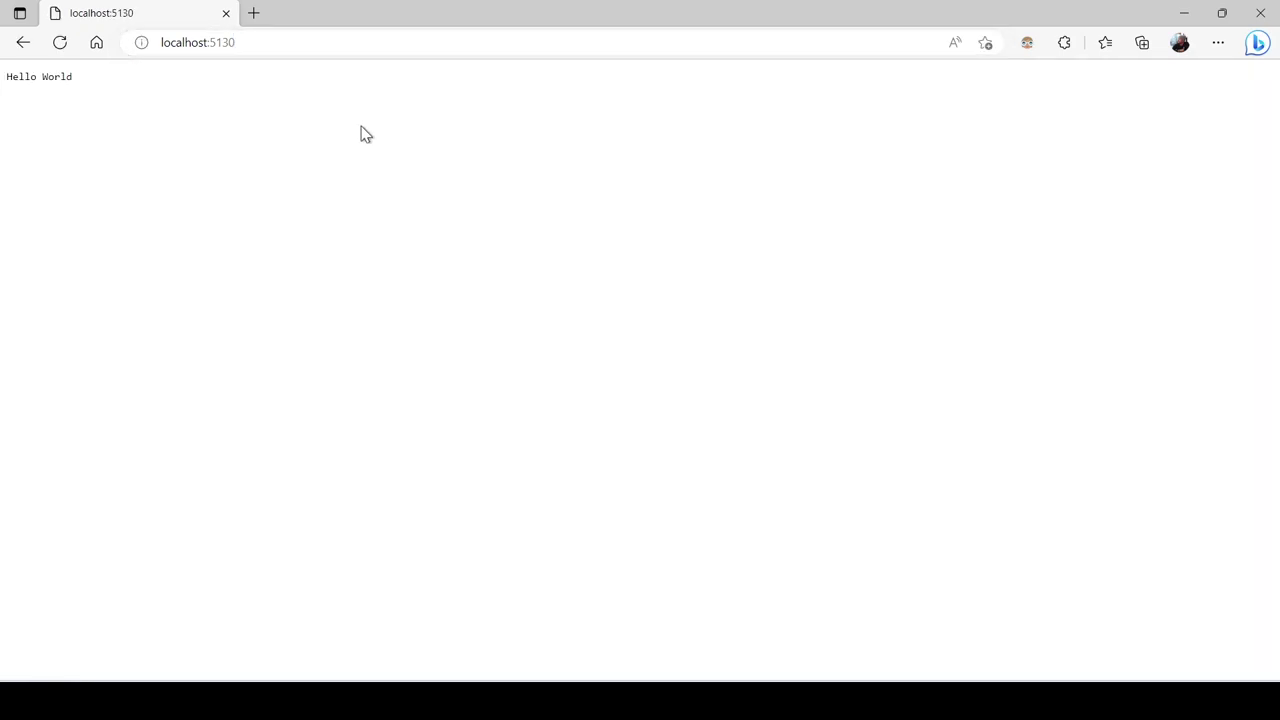
- Highlight the Hello World text and port 5130, then minimize Edge back to Visual Studio
drag(108, 89, 3, 78)
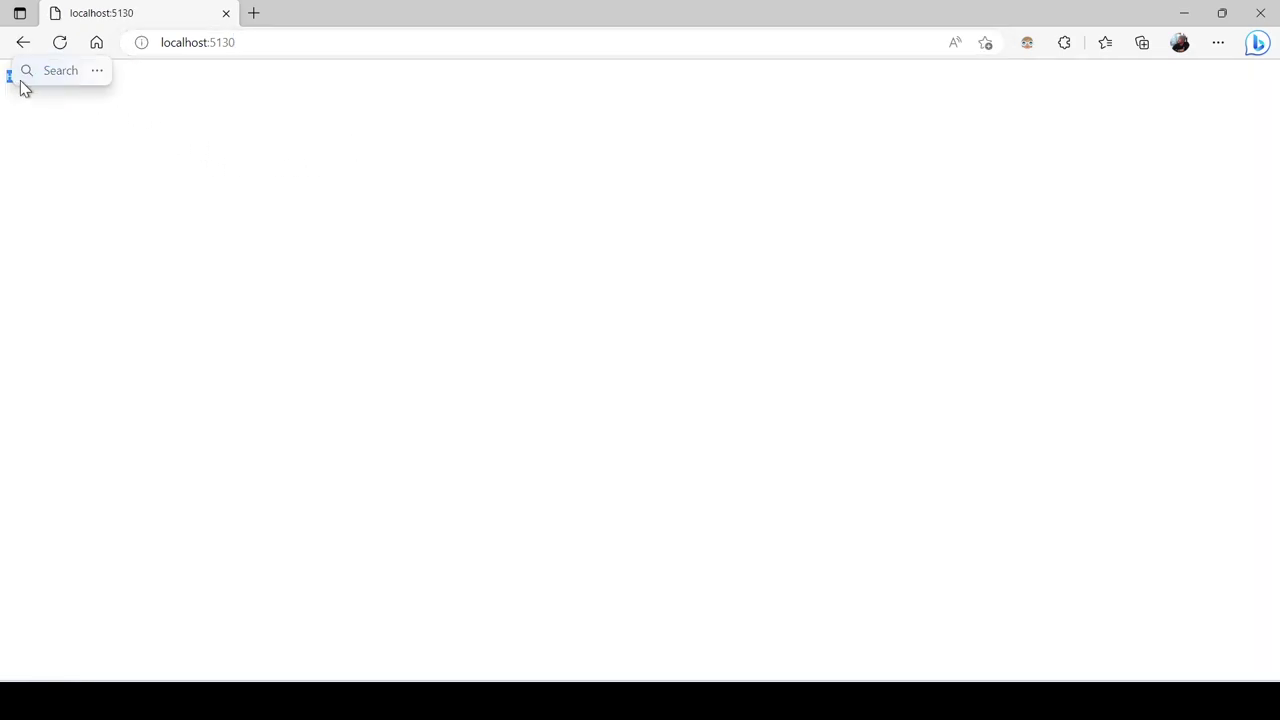
click(71, 91)
double_click(71, 91)
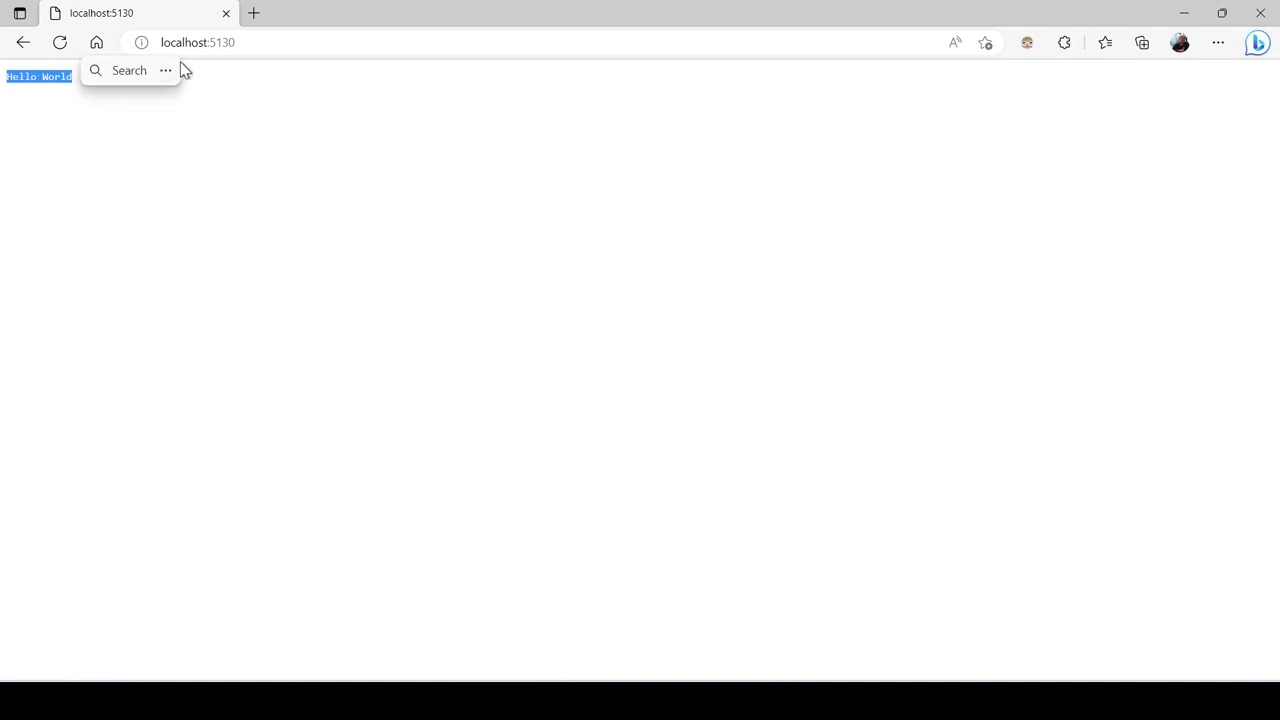
click(274, 40)
double_click(275, 42)
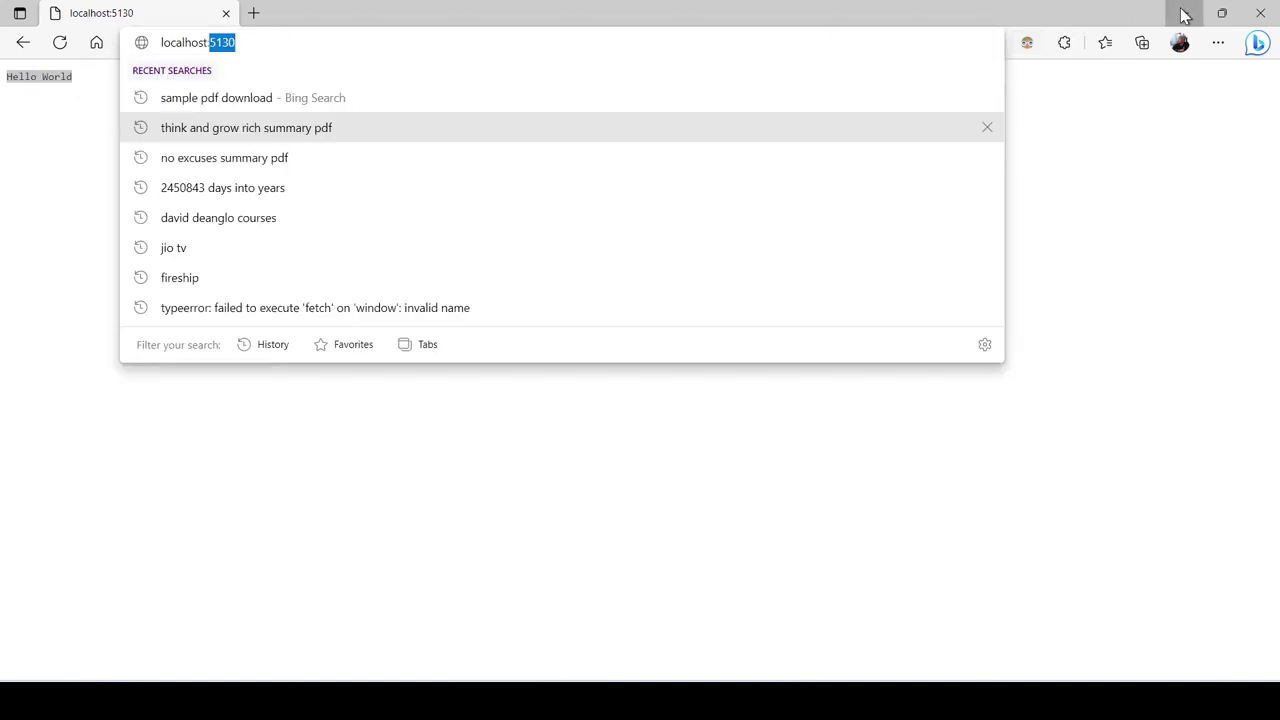
click(1183, 12)
right_click(1100, 180)
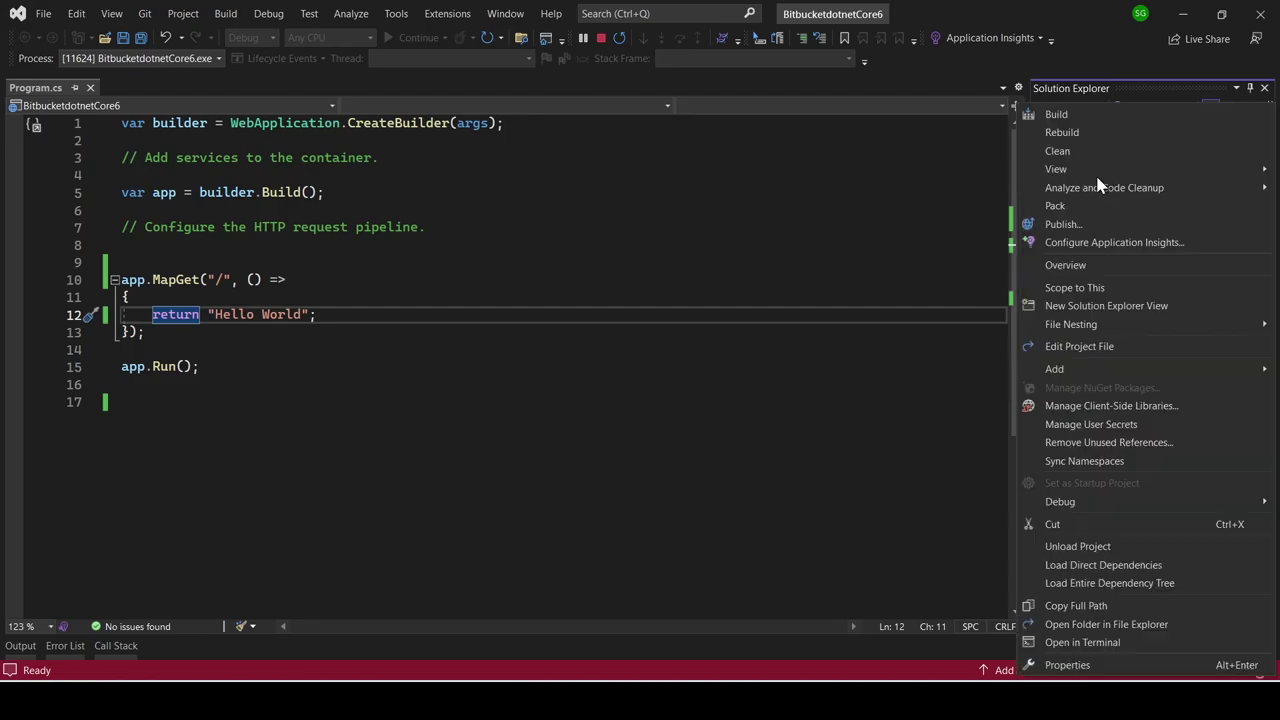
- Start publishing the BitbucketdotnetCore6 project with a local Folder target
click(937, 214)
click(1100, 180)
right_click(1100, 180)
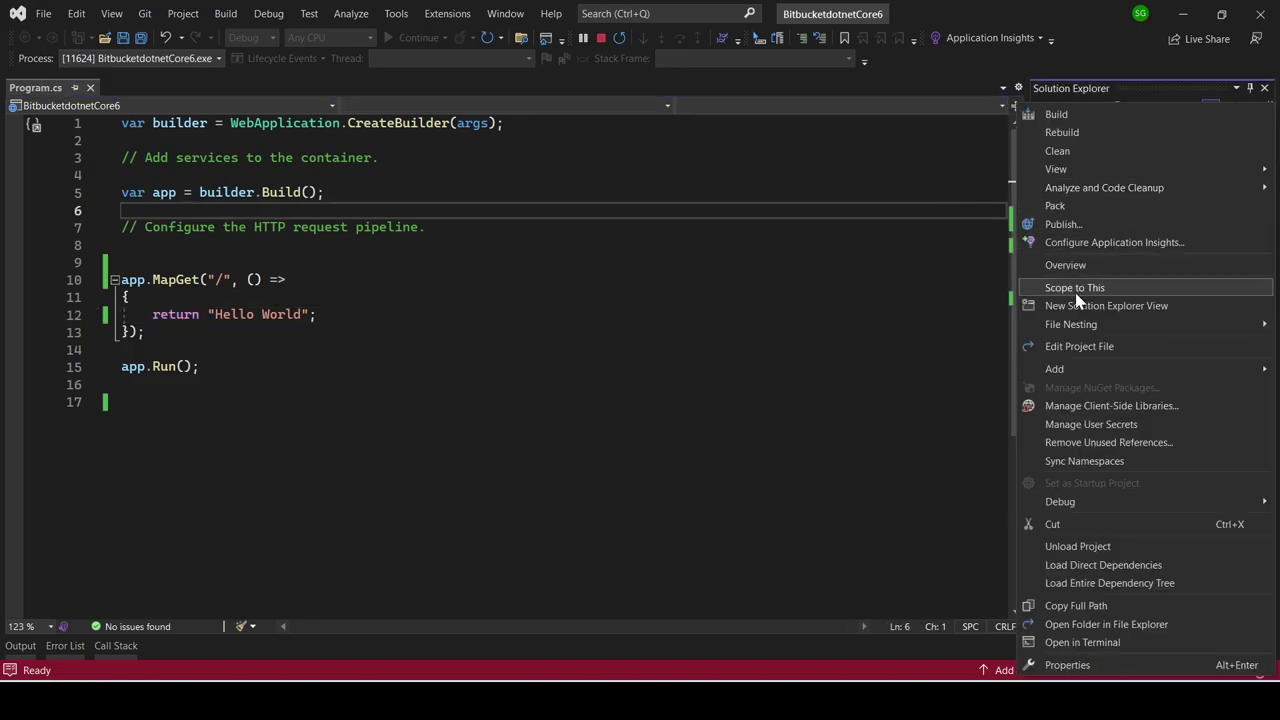
click(1065, 225)
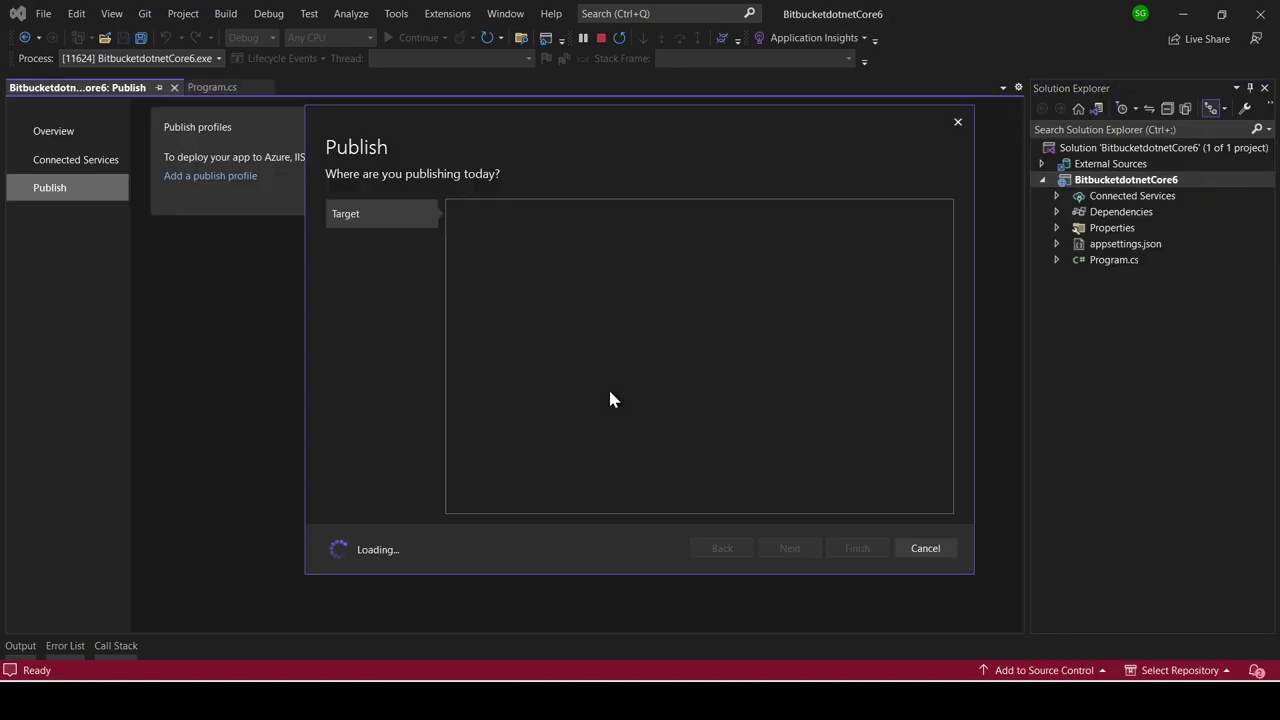
click(634, 336)
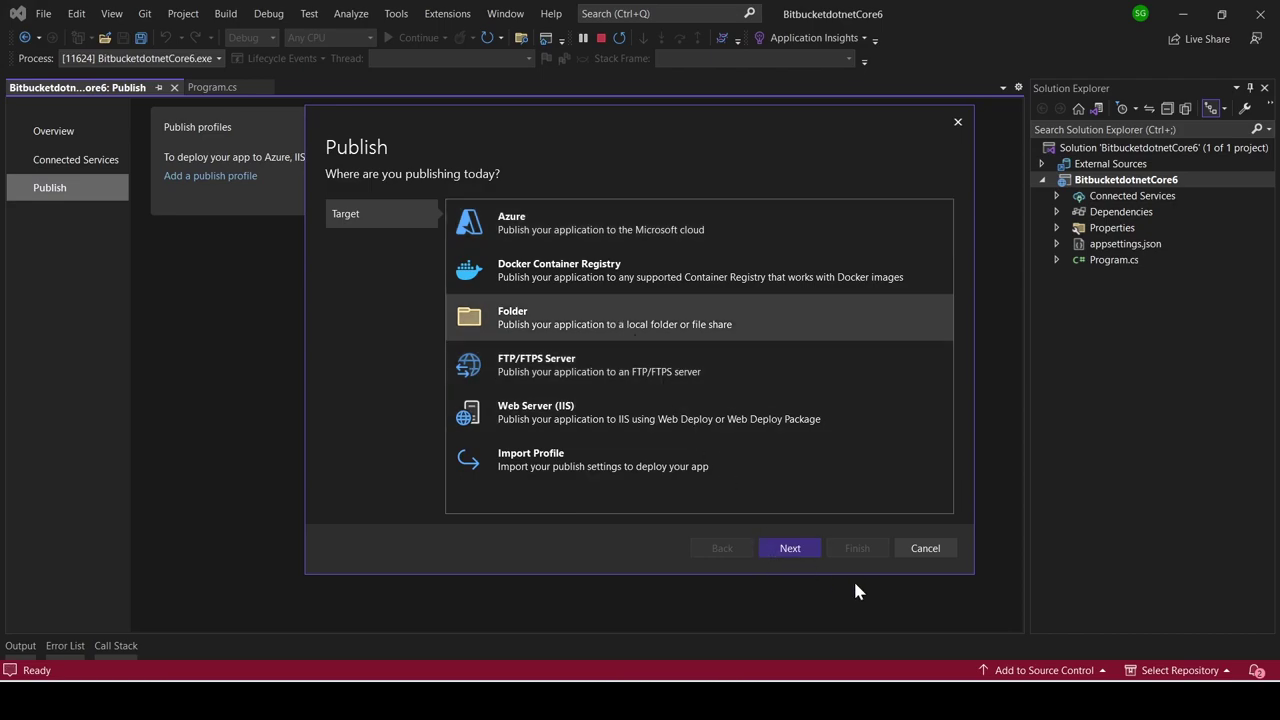
click(801, 552)
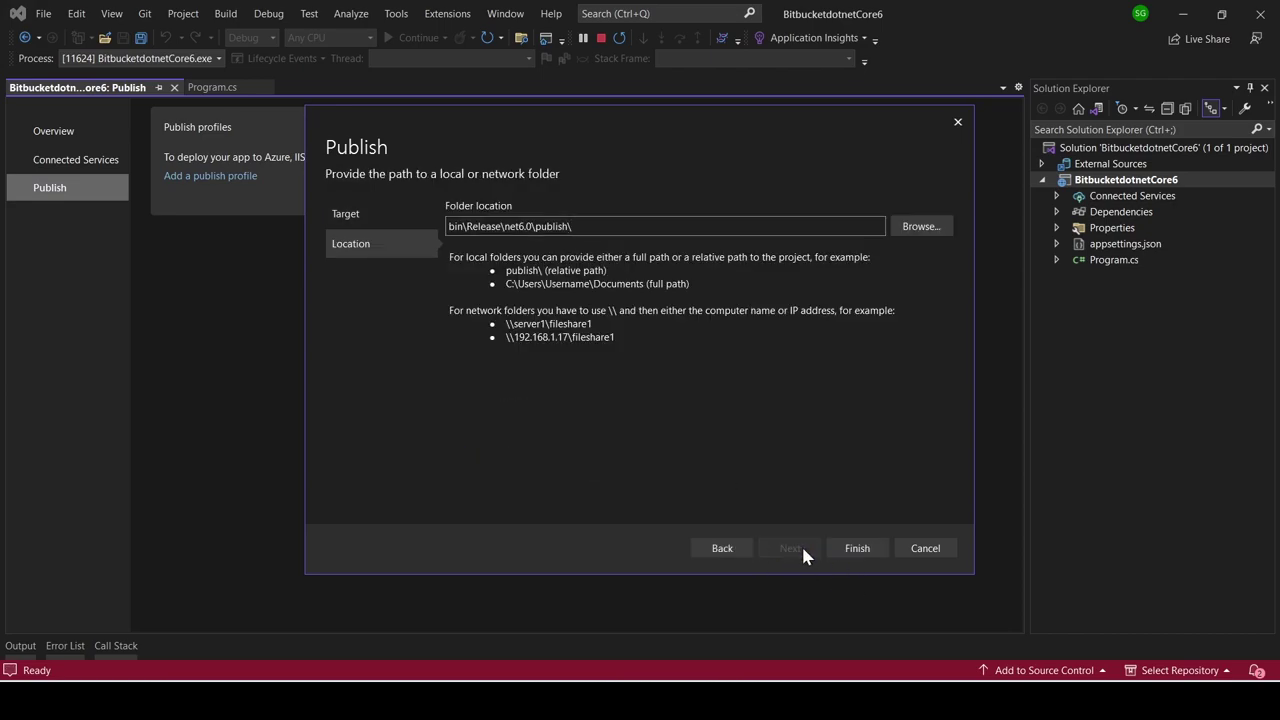
- Set the publish destination folder to C:\Sites\Demo
click(926, 230)
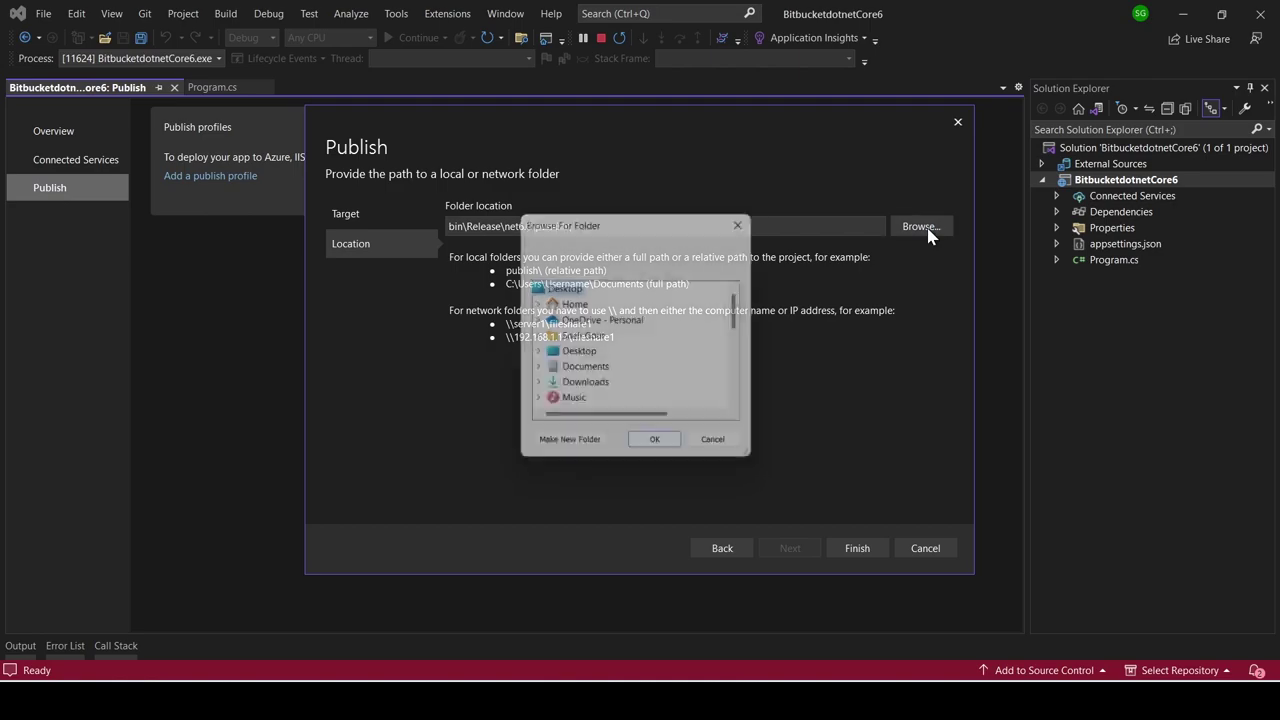
scroll(597, 389, down, 2)
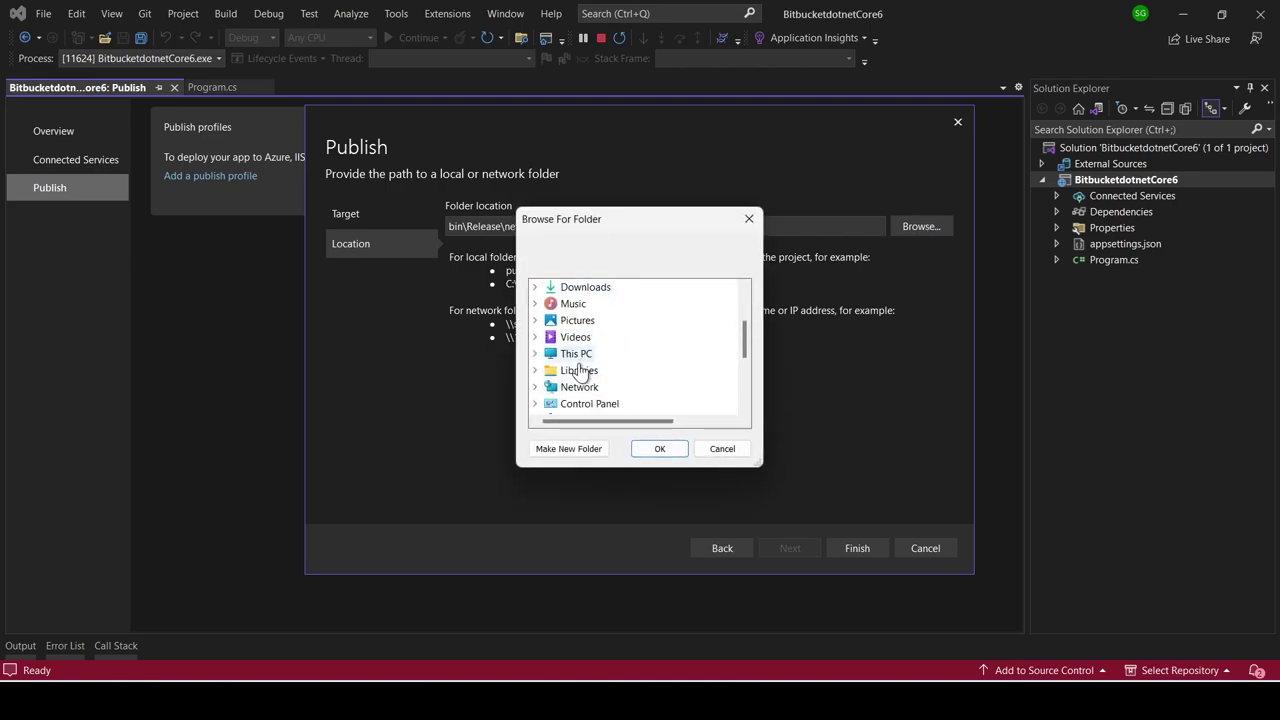
click(576, 354)
double_click(592, 372)
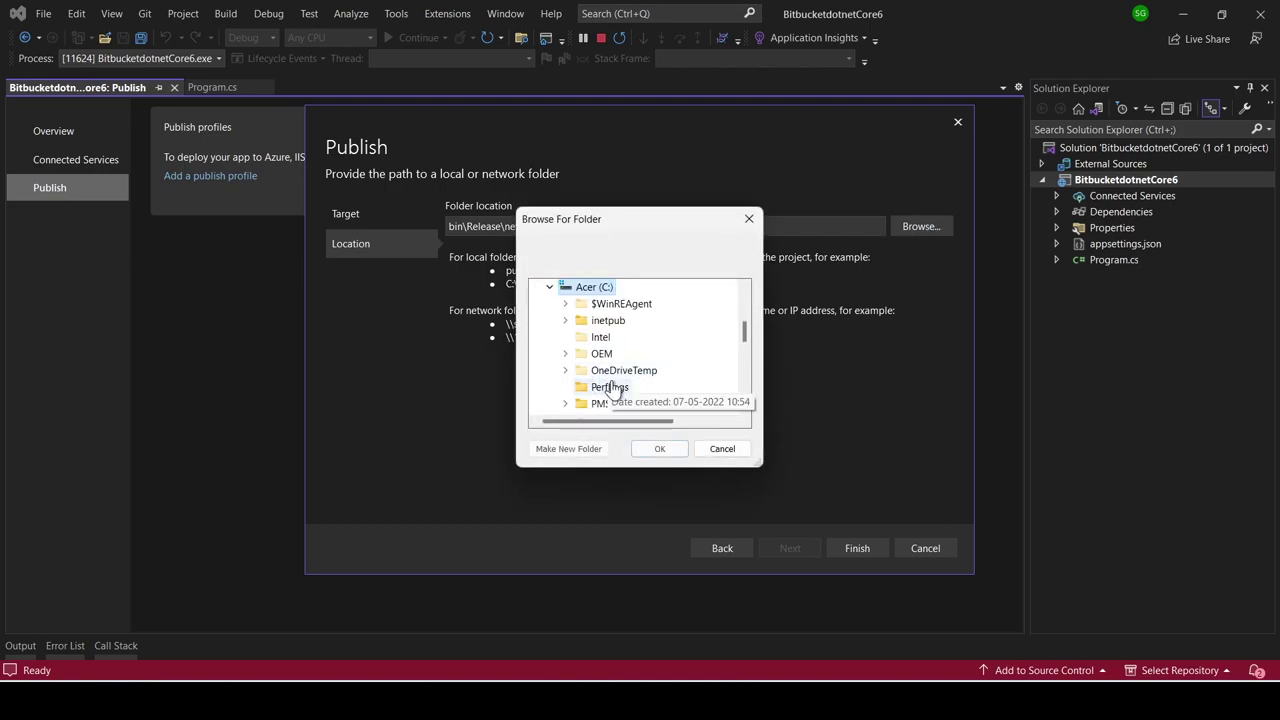
scroll(610, 385, down, 2)
double_click(612, 388)
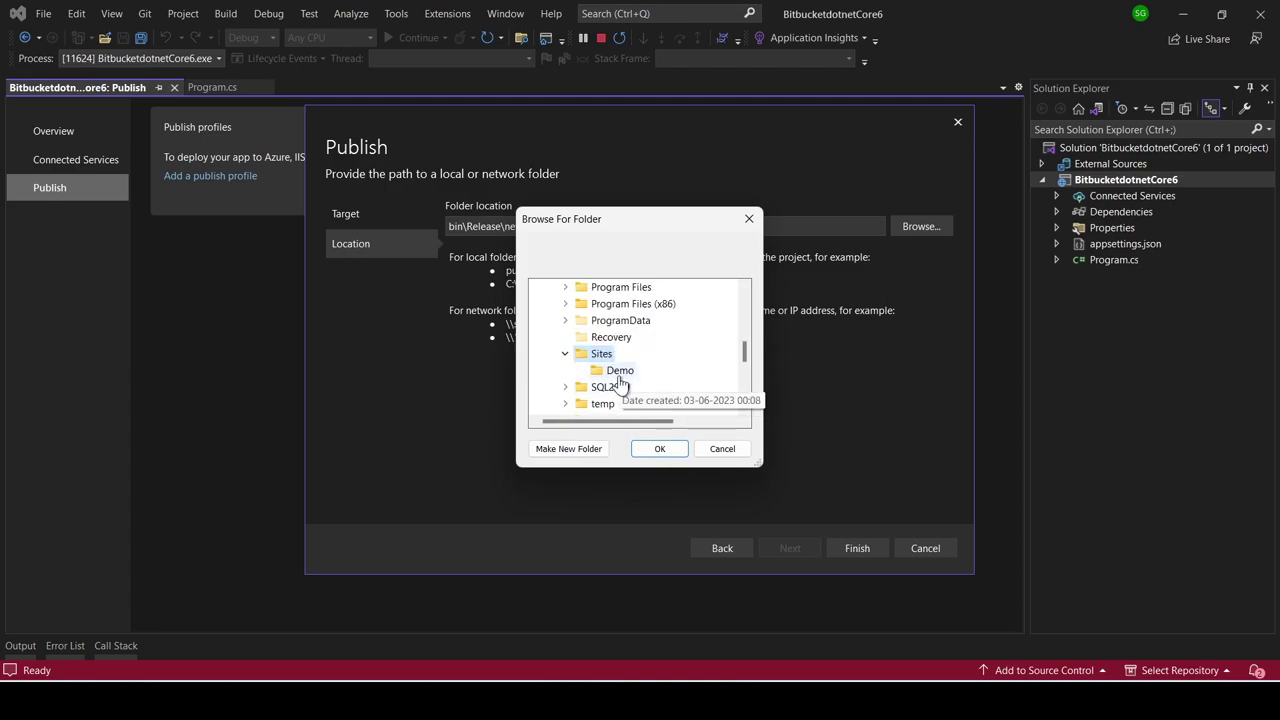
click(620, 371)
click(663, 450)
- Finish the folder profile and publish, agreeing to stop debugging
click(850, 548)
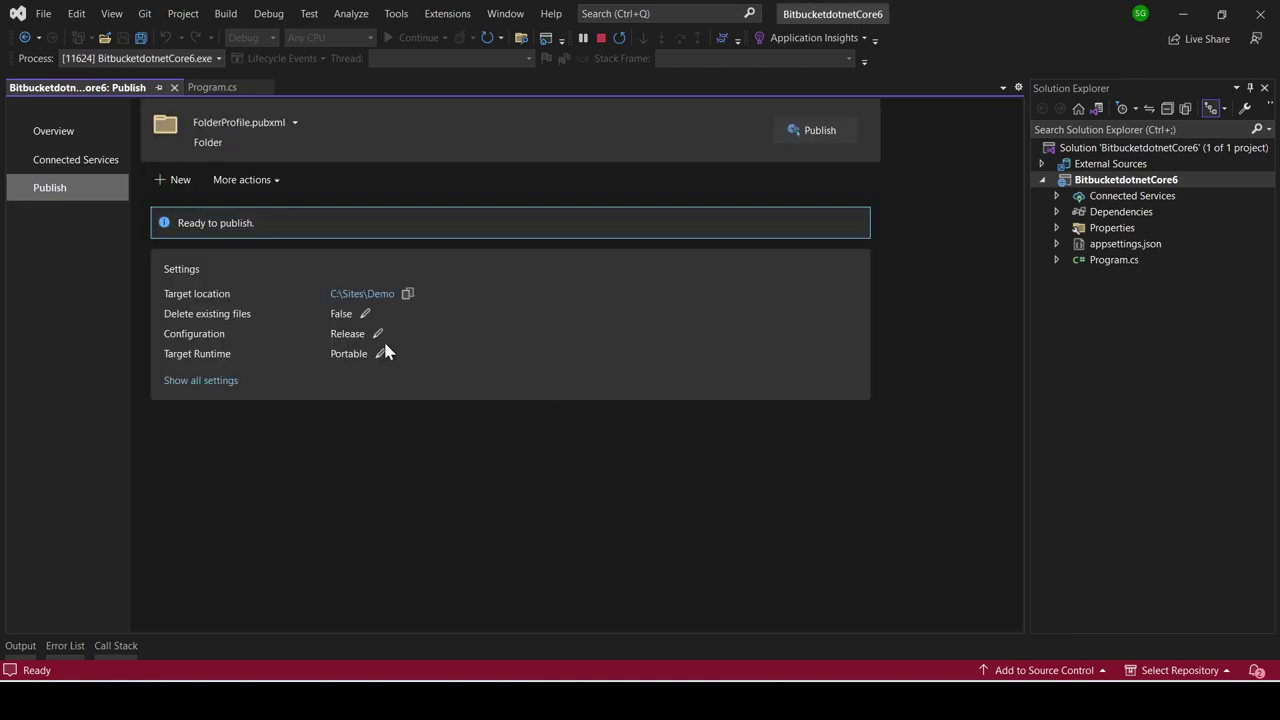
click(832, 136)
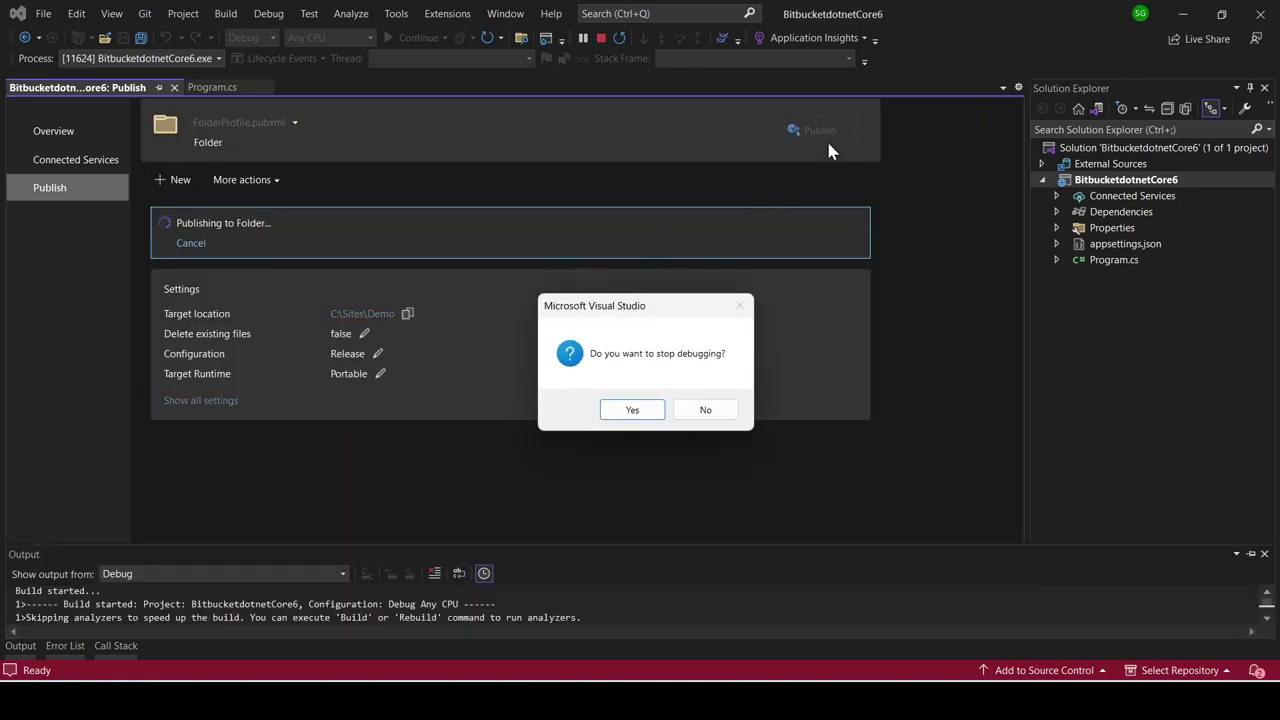
click(632, 410)
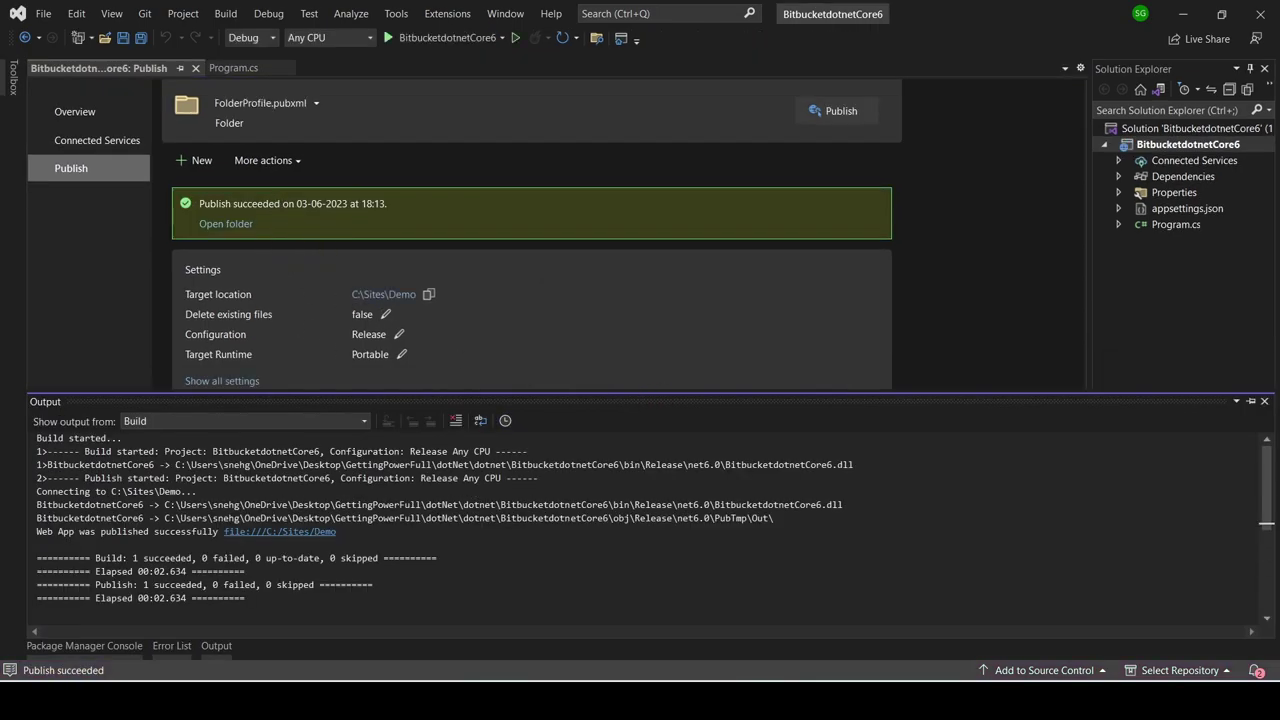
- Open C:\Sites\Demo in File Explorer, review the 13 published files, then switch to IIS Manager
mouse_move(363, 676)
click(282, 642)
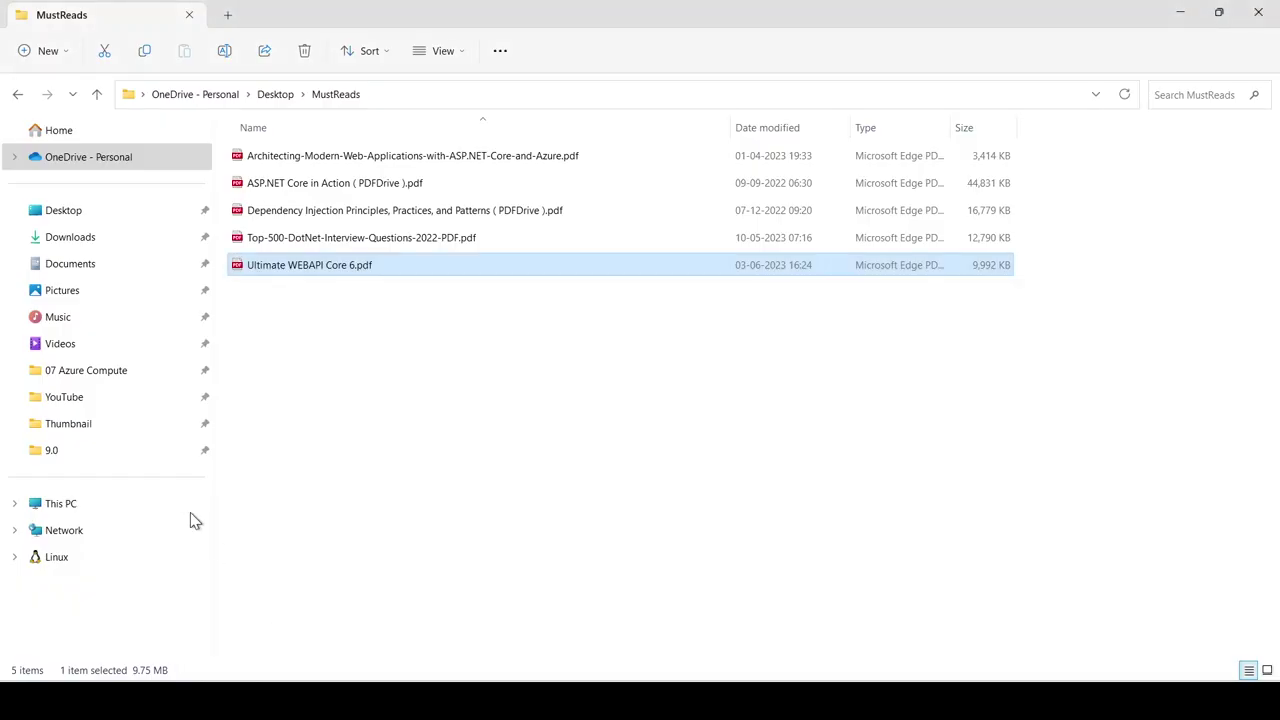
click(57, 506)
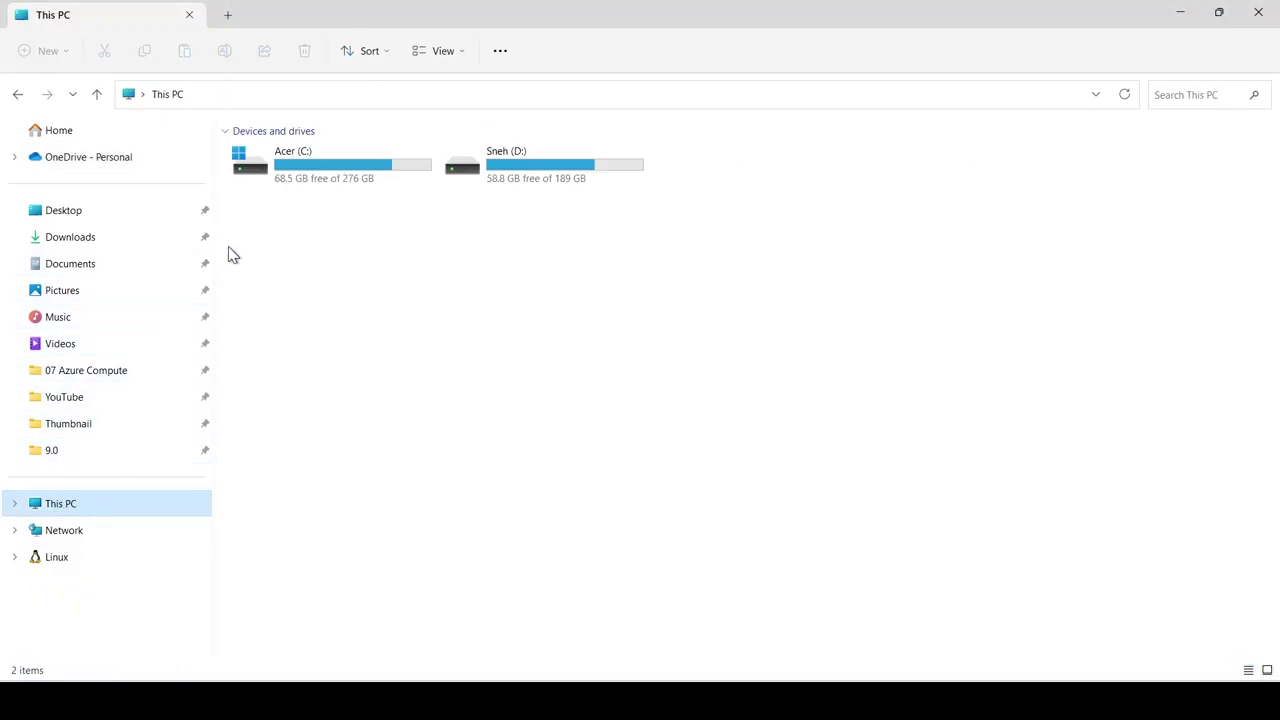
double_click(309, 177)
double_click(266, 466)
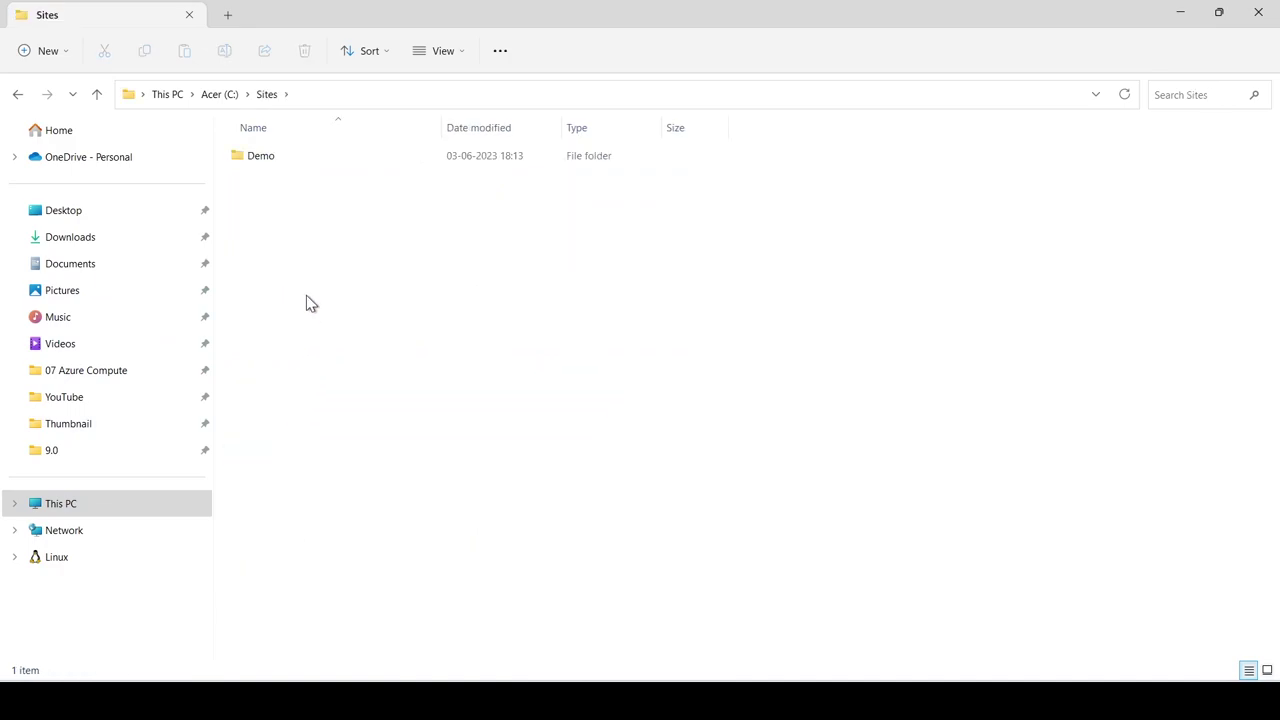
double_click(300, 157)
drag(357, 534, 354, 150)
click(1075, 328)
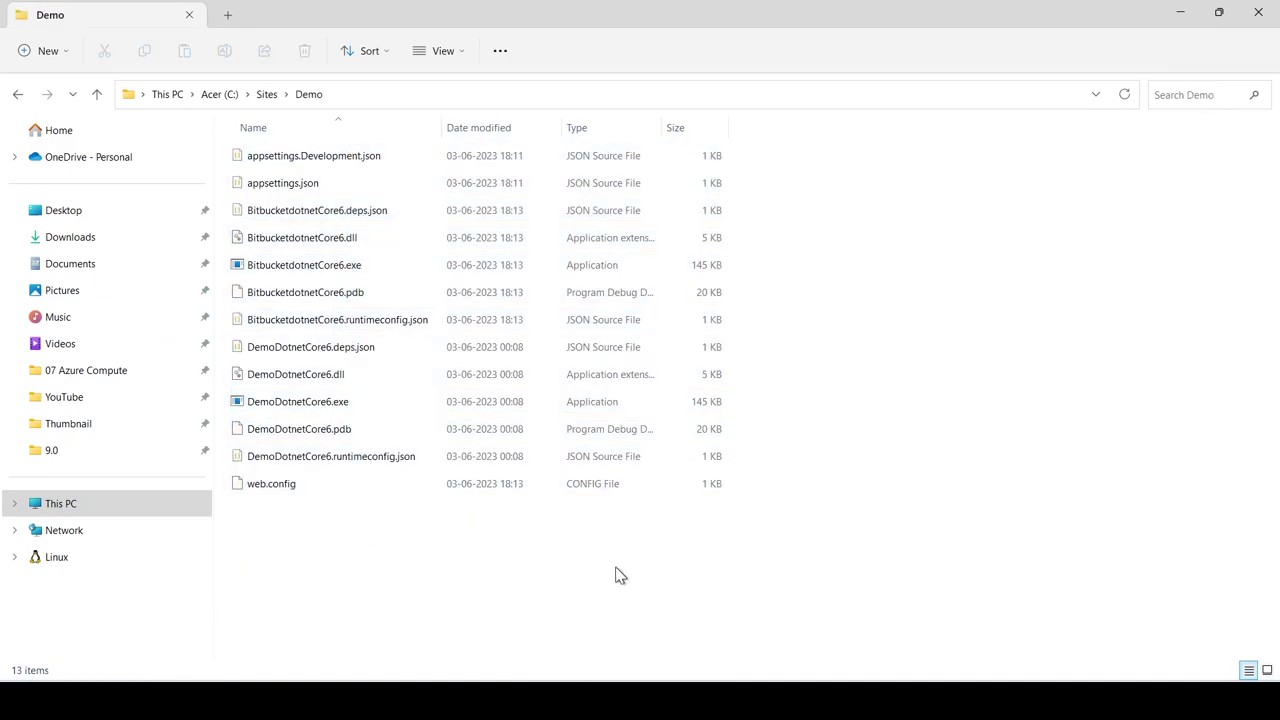
mouse_move(580, 700)
click(580, 700)
- Add a website named sneh with physical path C:\Sites\Demo
right_click(58, 147)
click(100, 168)
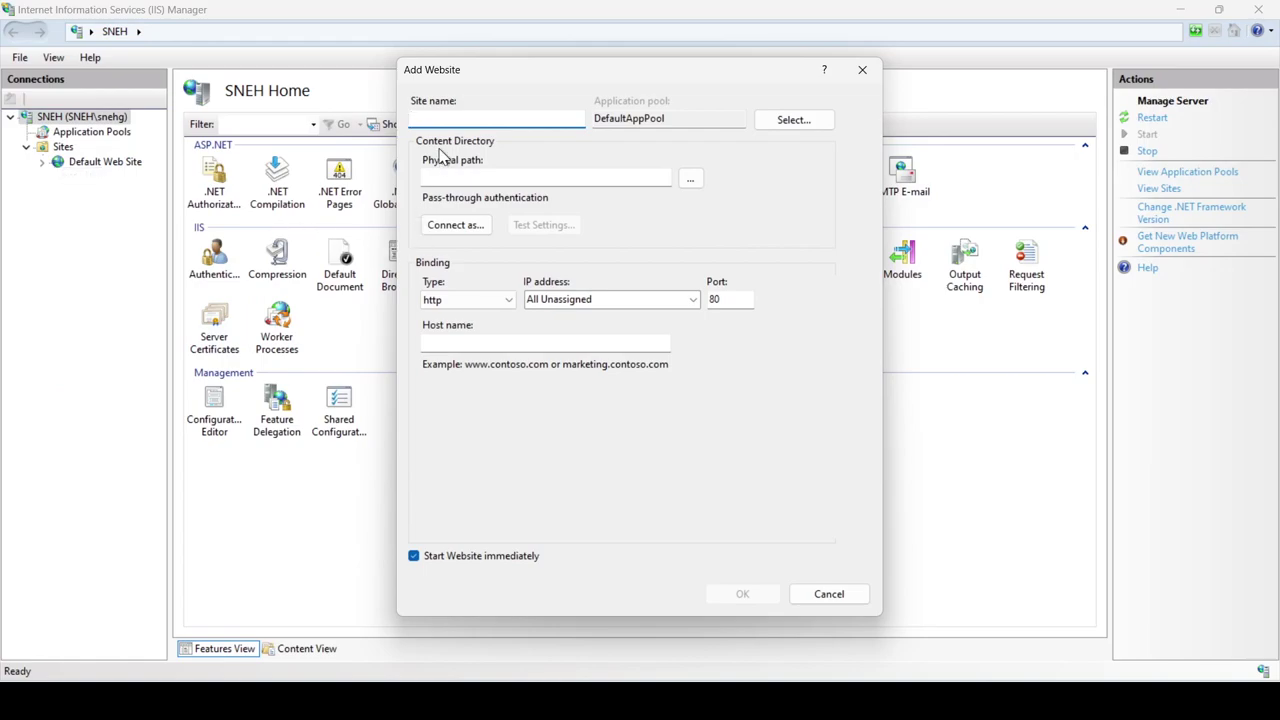
text(sneh)
click(690, 178)
scroll(557, 383, down, 2)
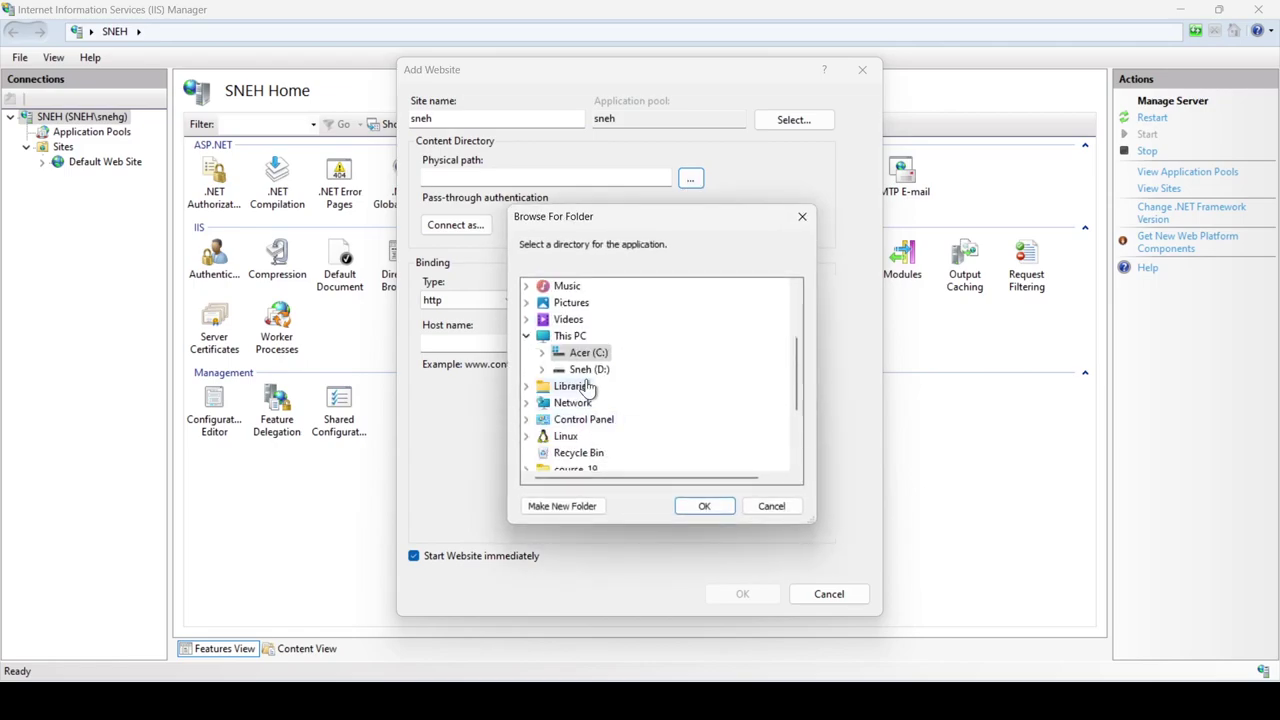
click(544, 352)
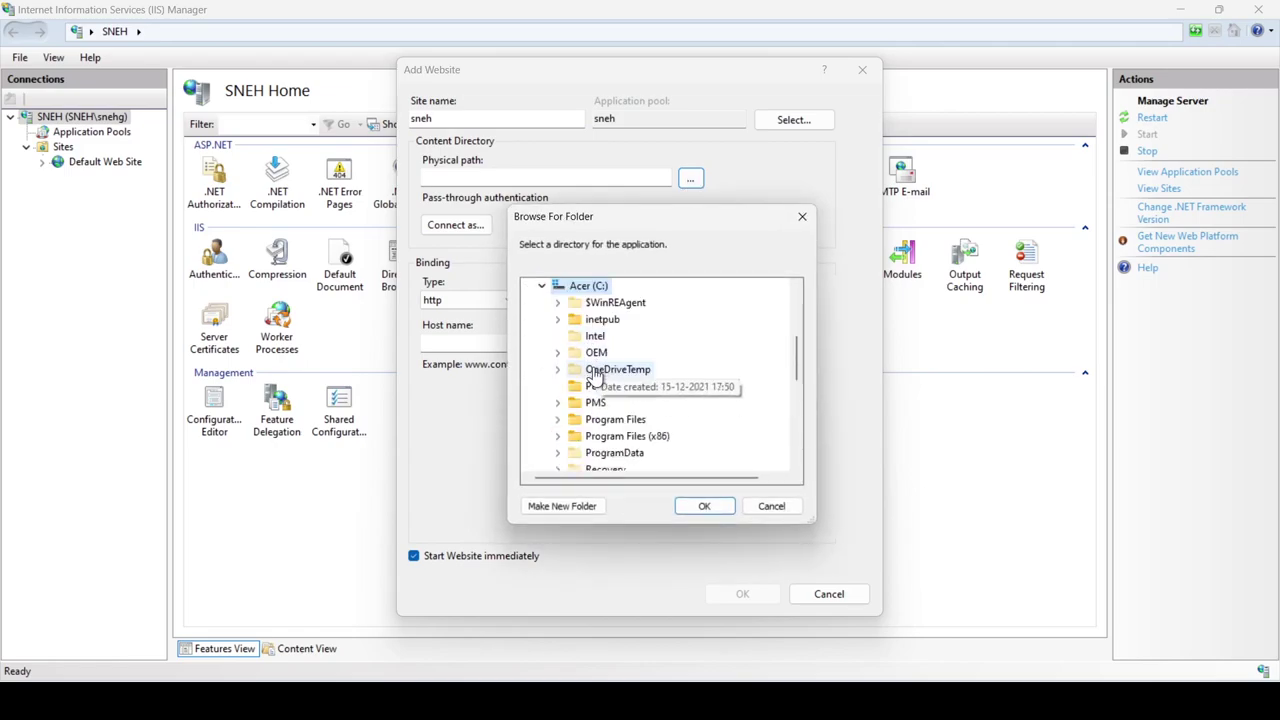
scroll(597, 370, down, 2)
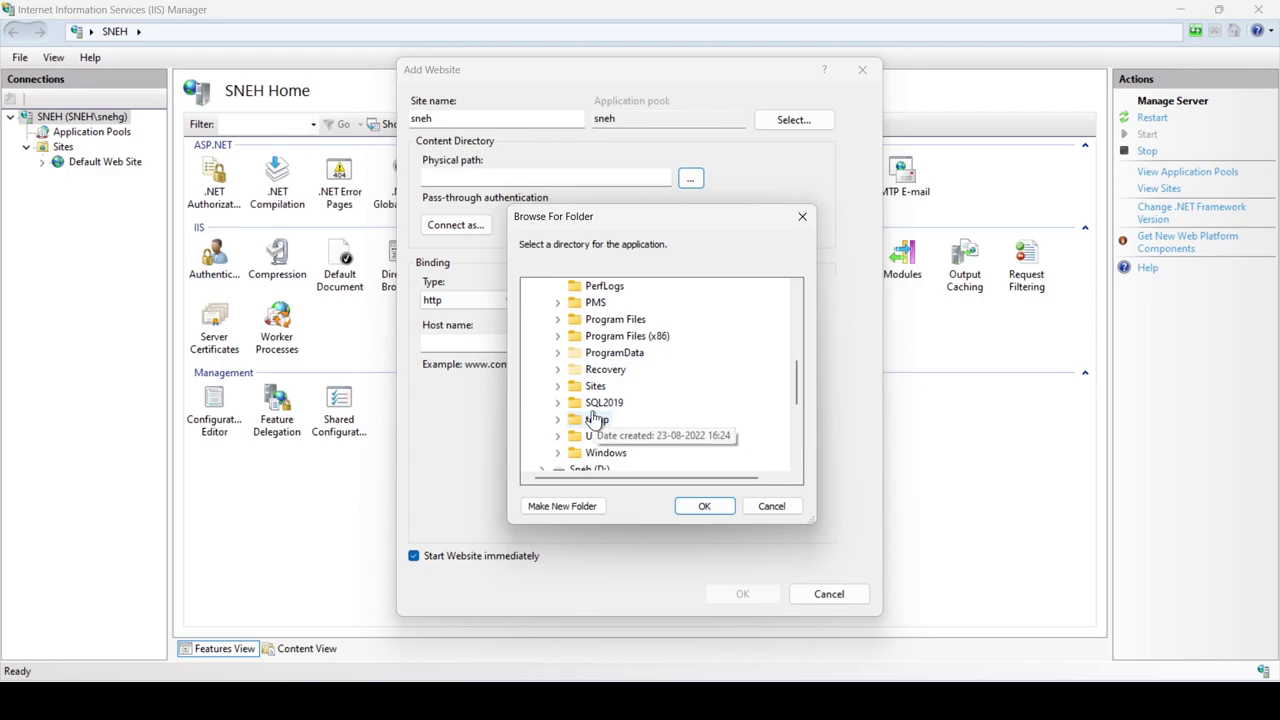
click(597, 386)
click(612, 468)
click(702, 506)
- Change the sneh binding from the conflicting port 80 to 5000 and create the site
click(729, 299)
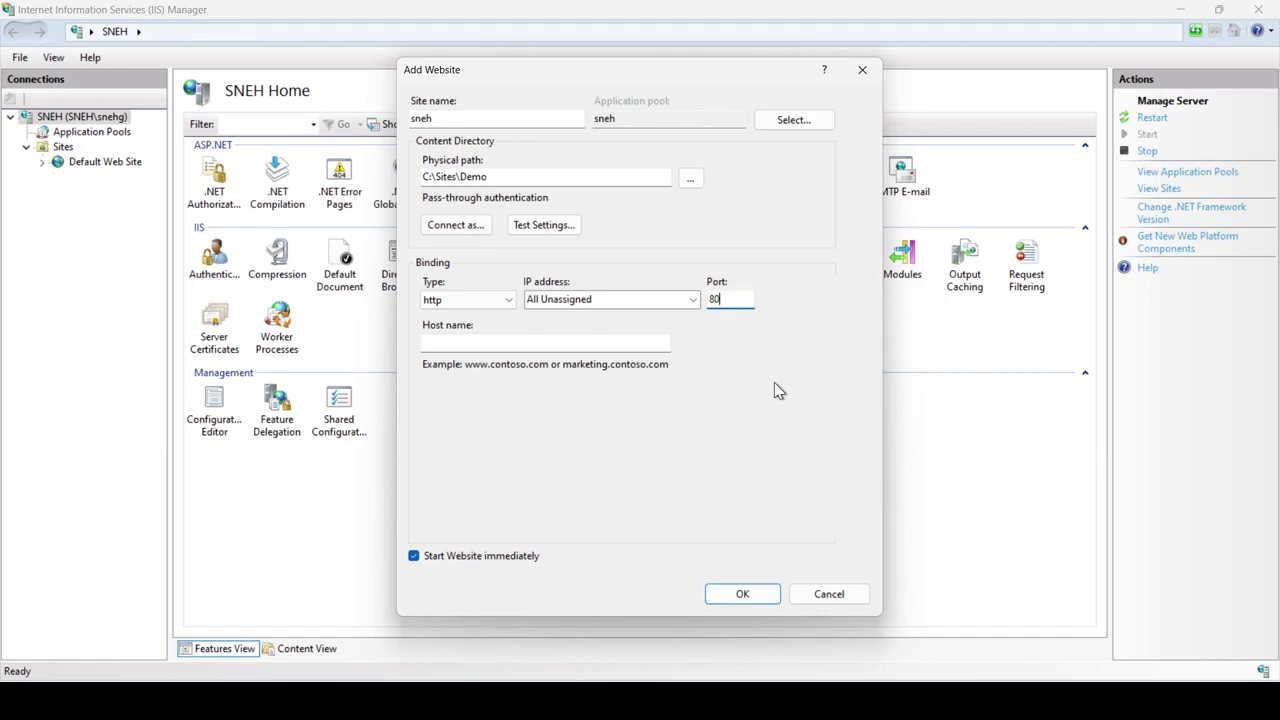
click(740, 594)
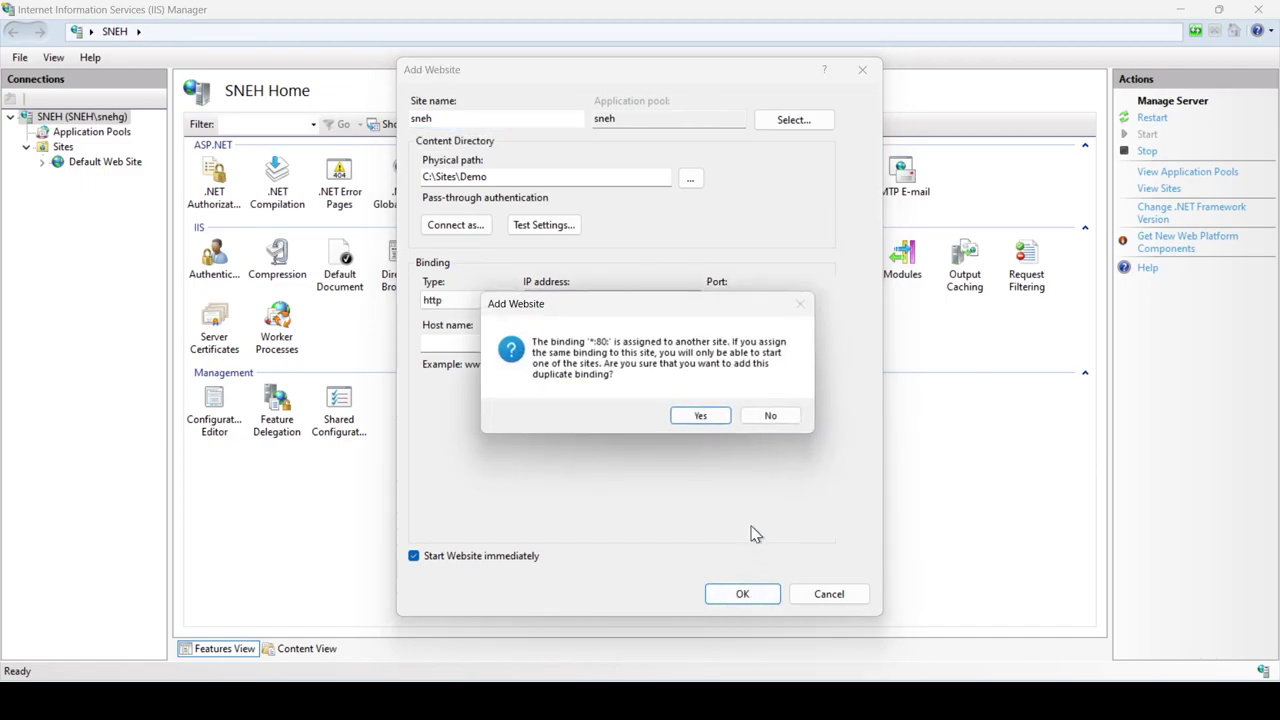
click(766, 415)
double_click(725, 300)
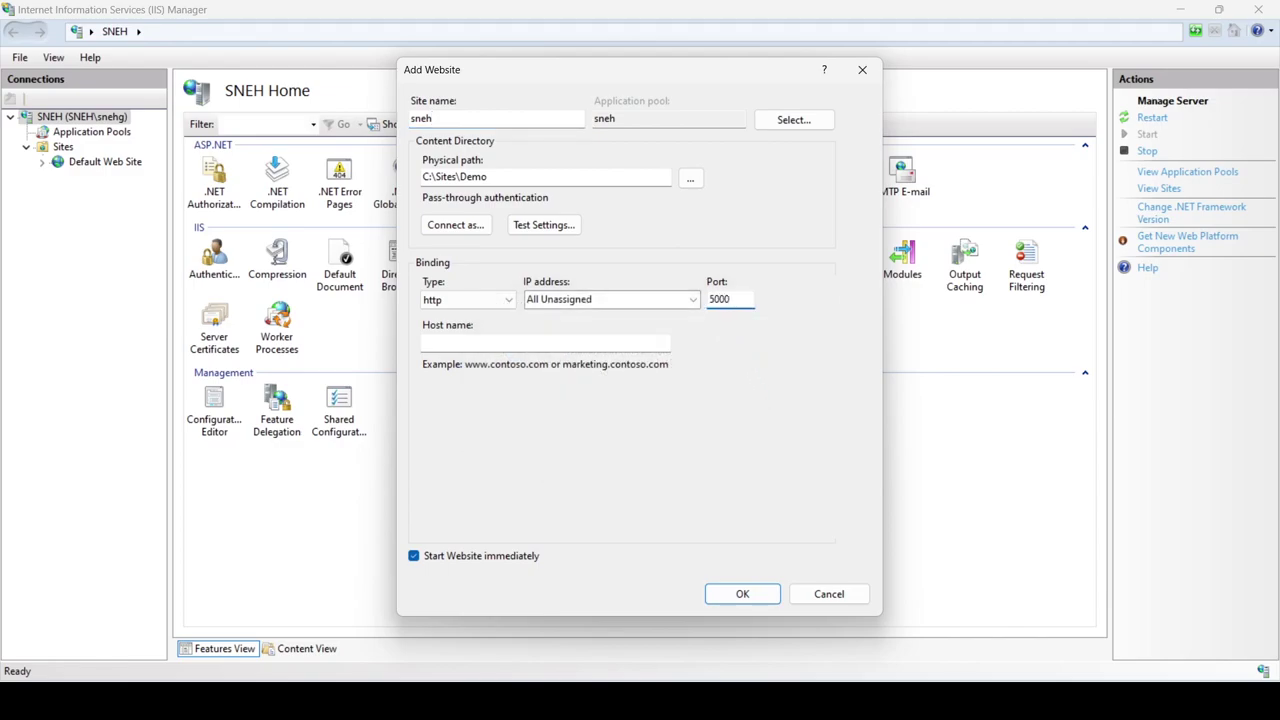
click(730, 594)
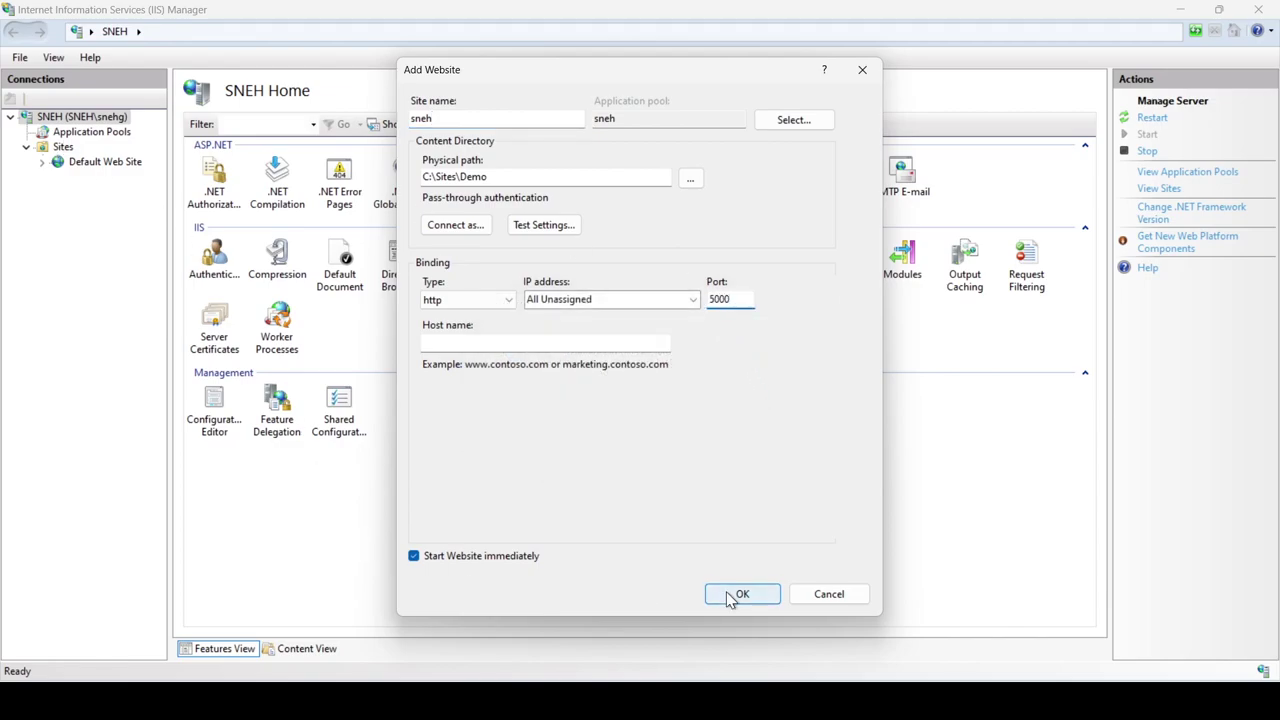
- Open the sneh site and highlight the Hello World text it serves
click(97, 120)
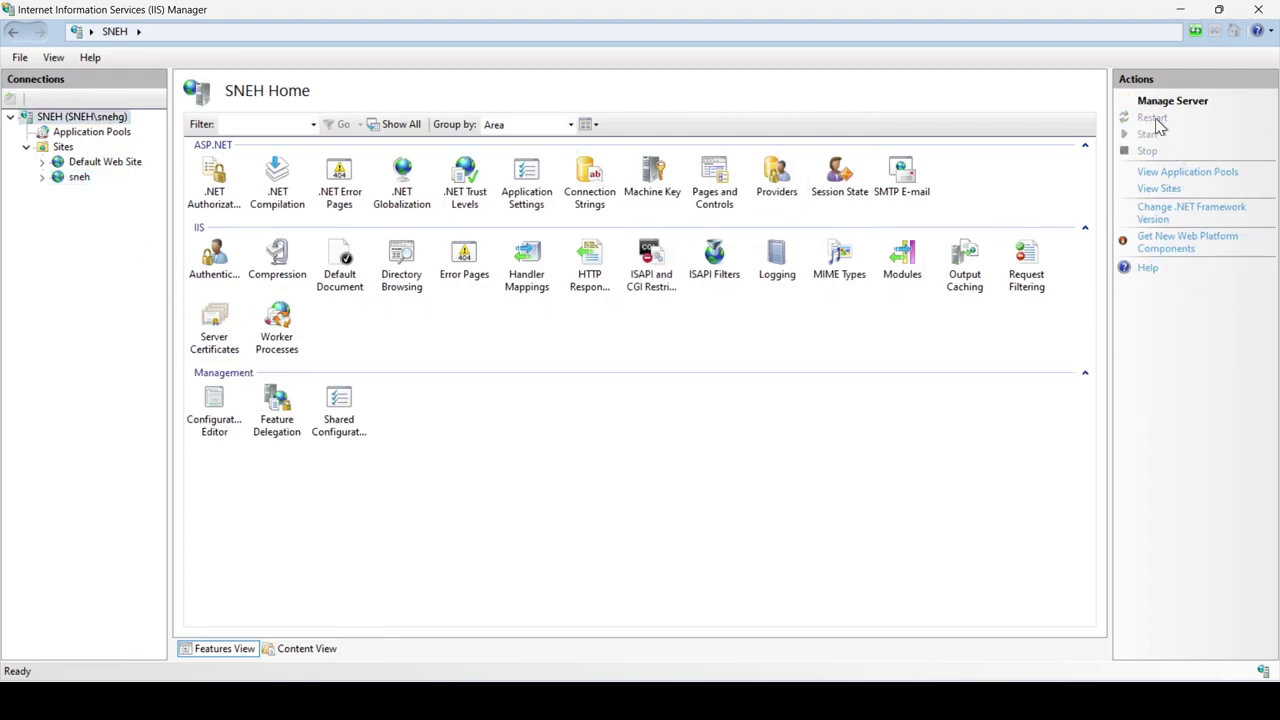
click(82, 179)
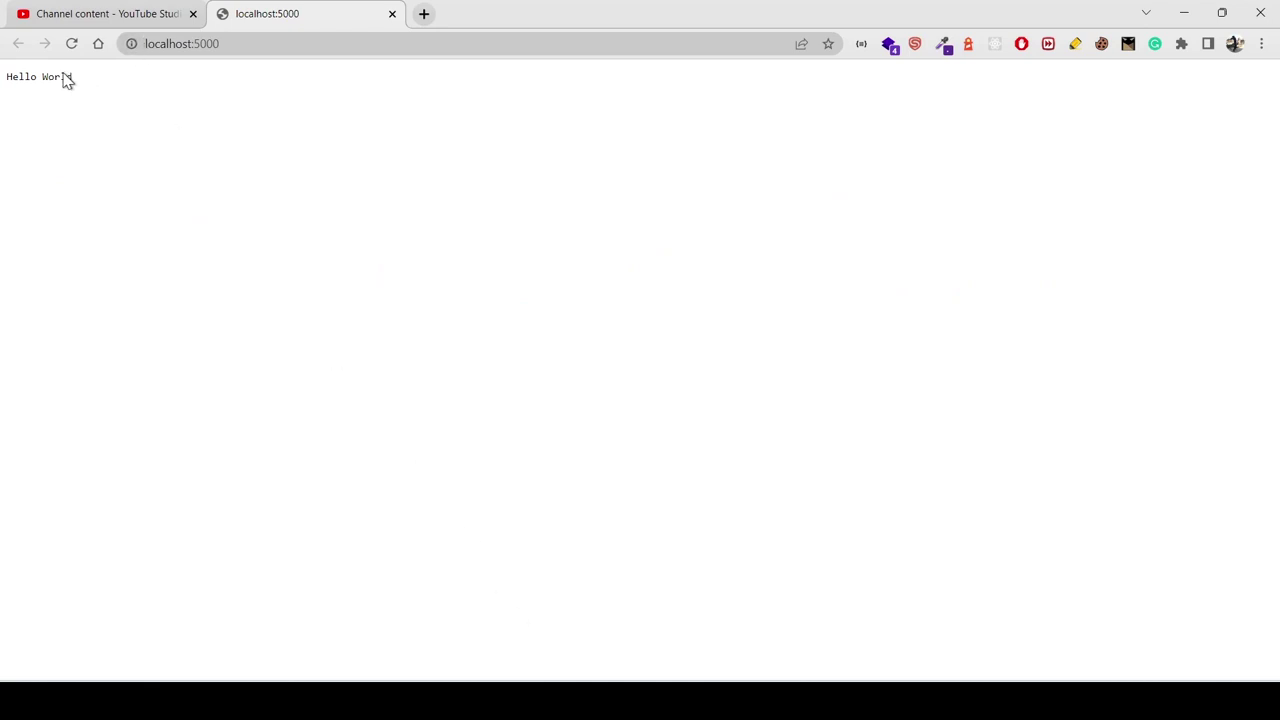
drag(63, 76, 5, 80)
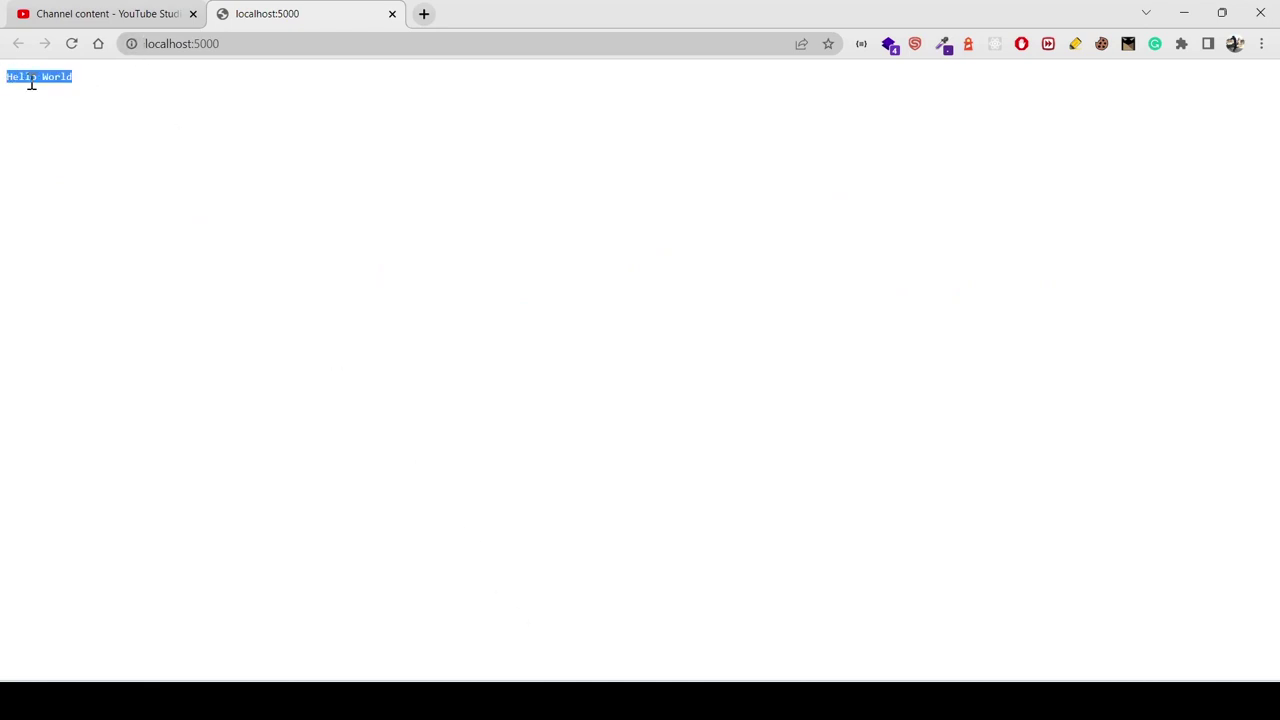
click(423, 14)
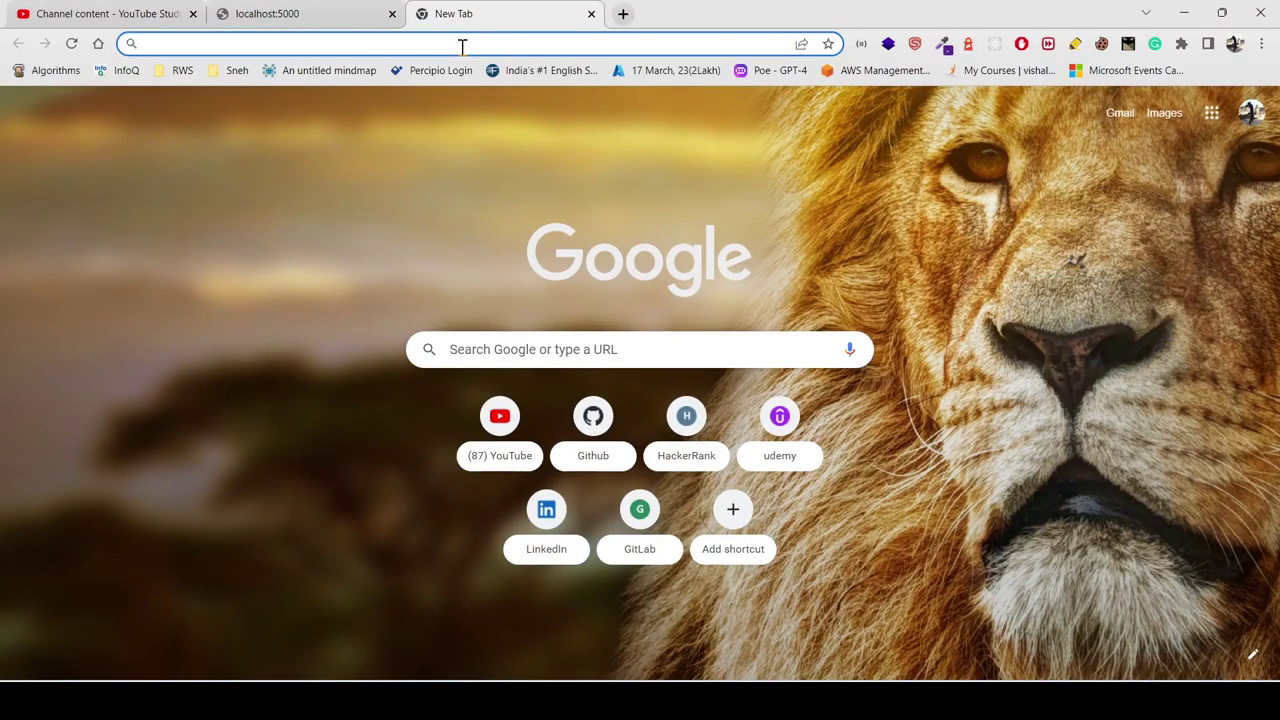
text(do)
key(Return)
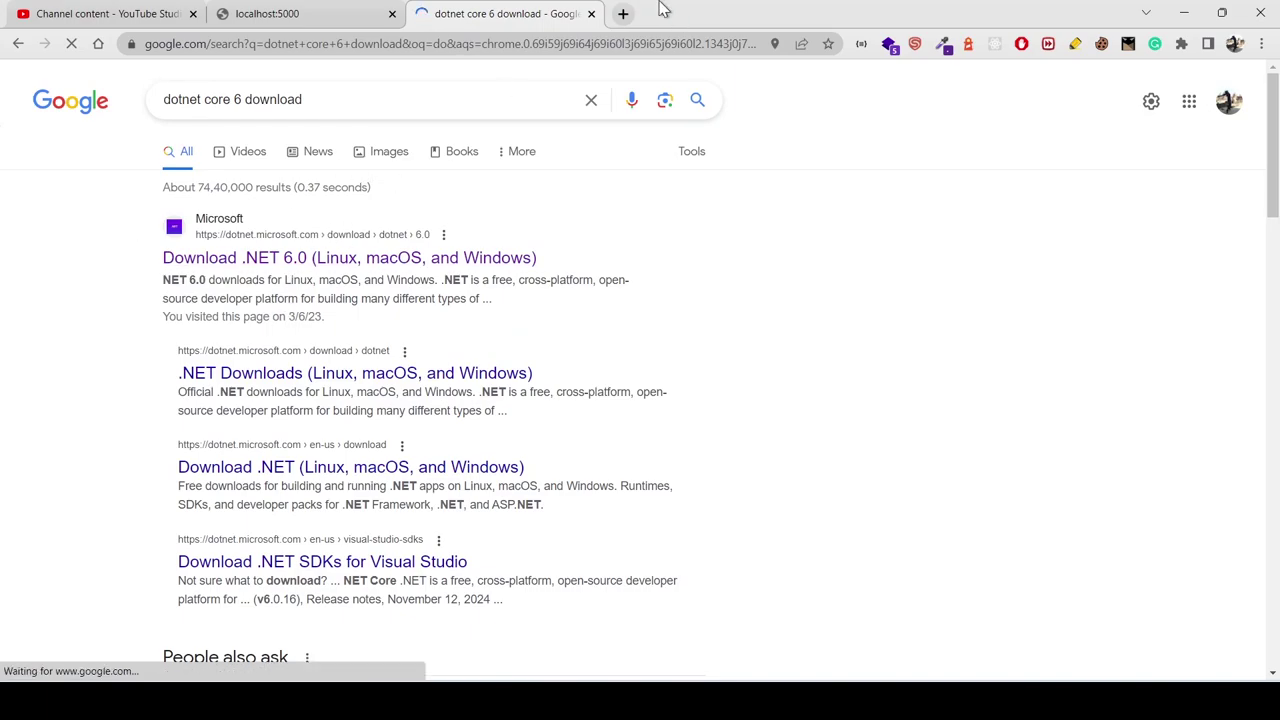
click(455, 262)
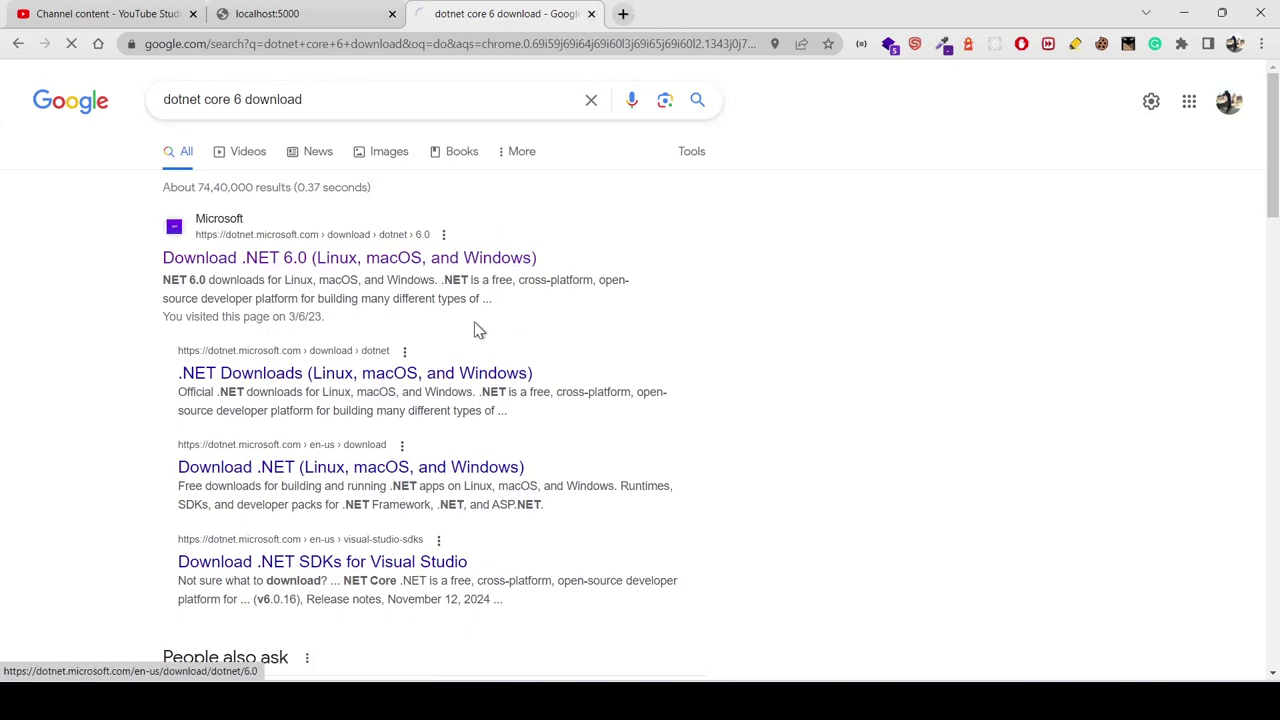
scroll(762, 418, down, 3)
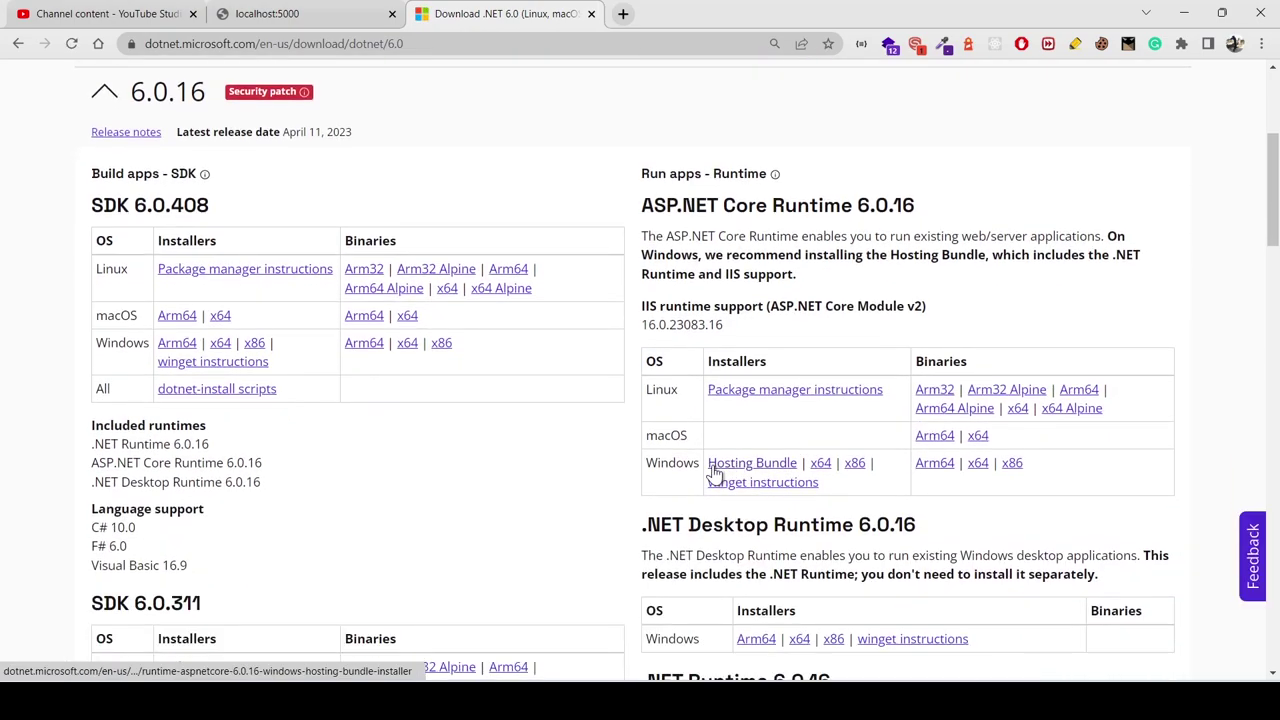
scroll(465, 447, down, 3)
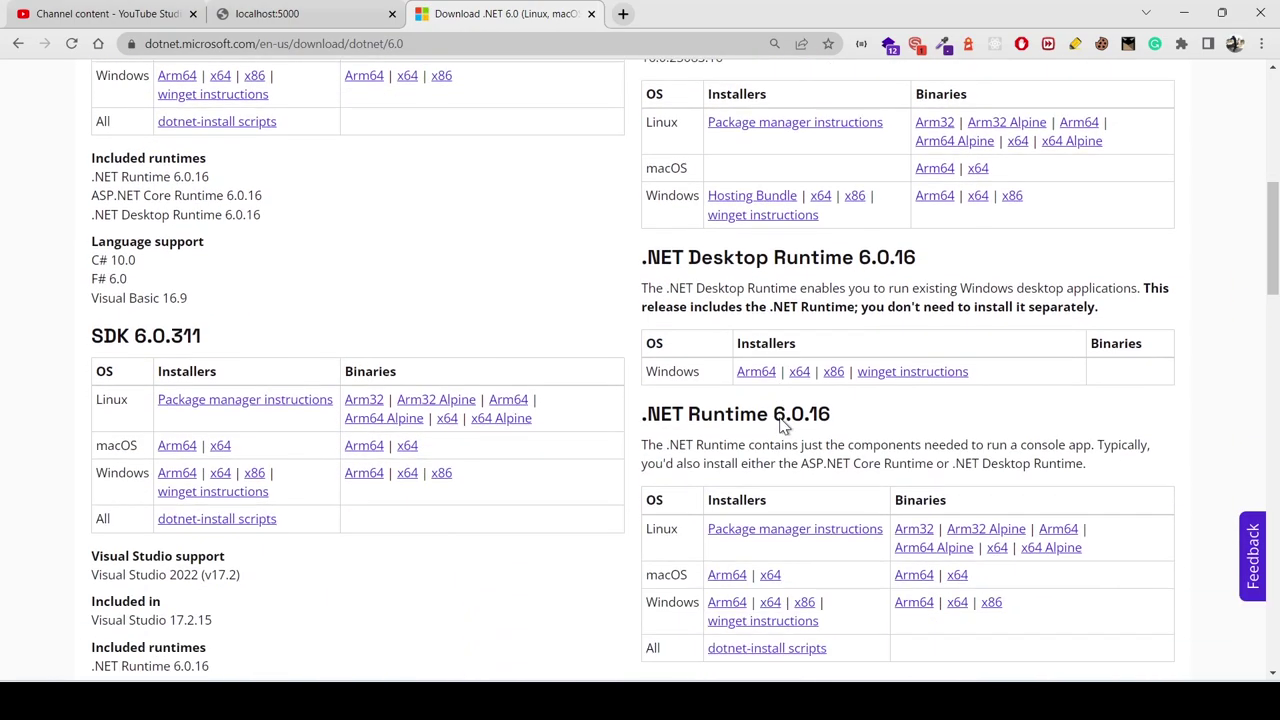
scroll(240, 432, up, 2)
scroll(207, 203, up, 1)
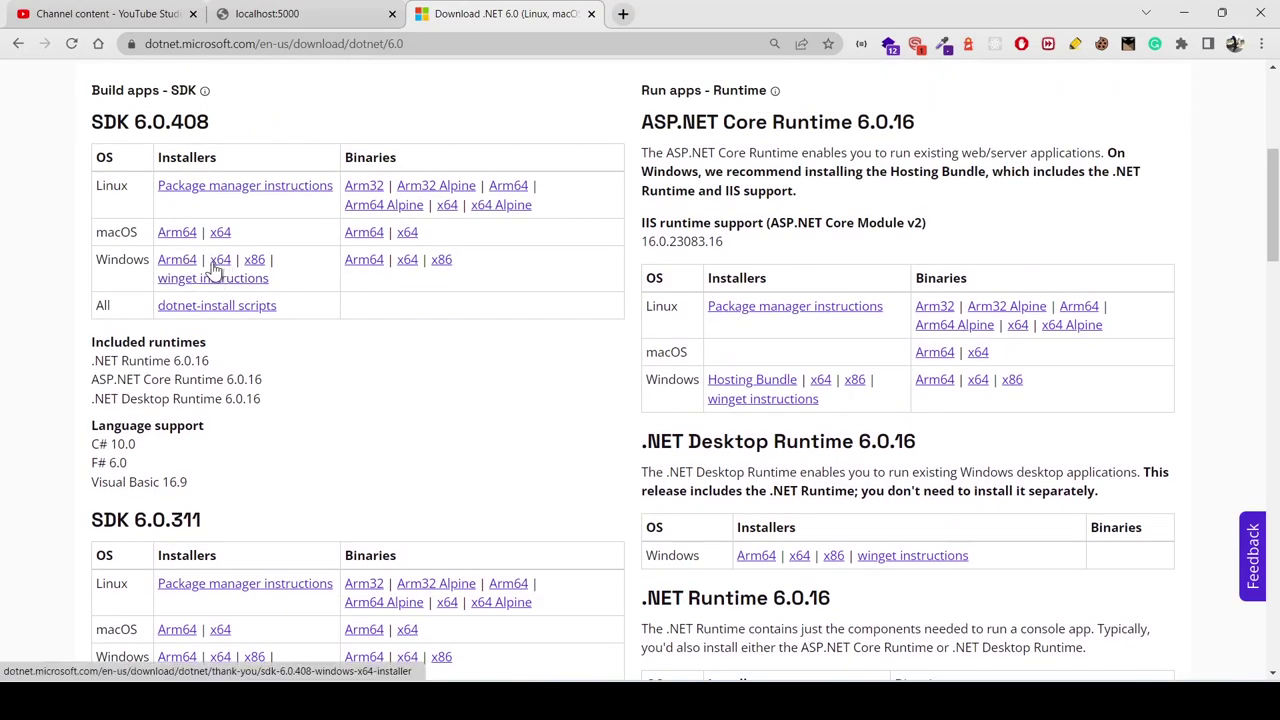
scroll(468, 370, up, 1)
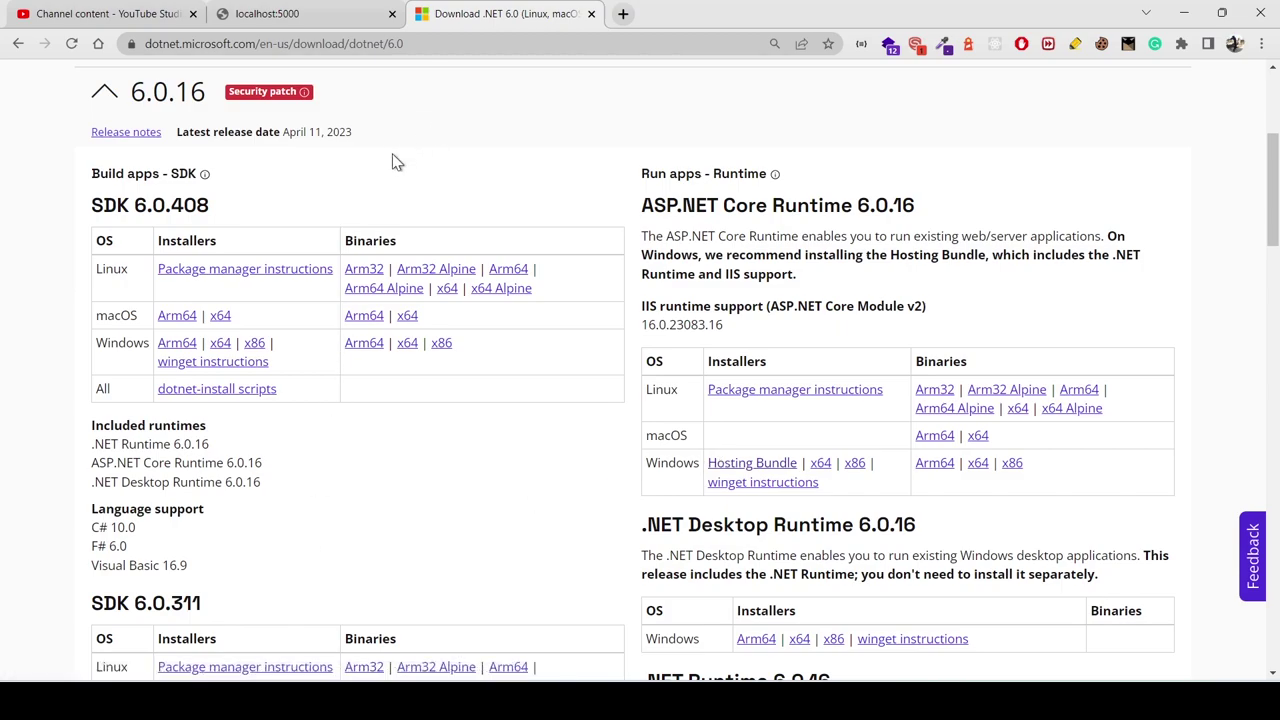
click(591, 14)
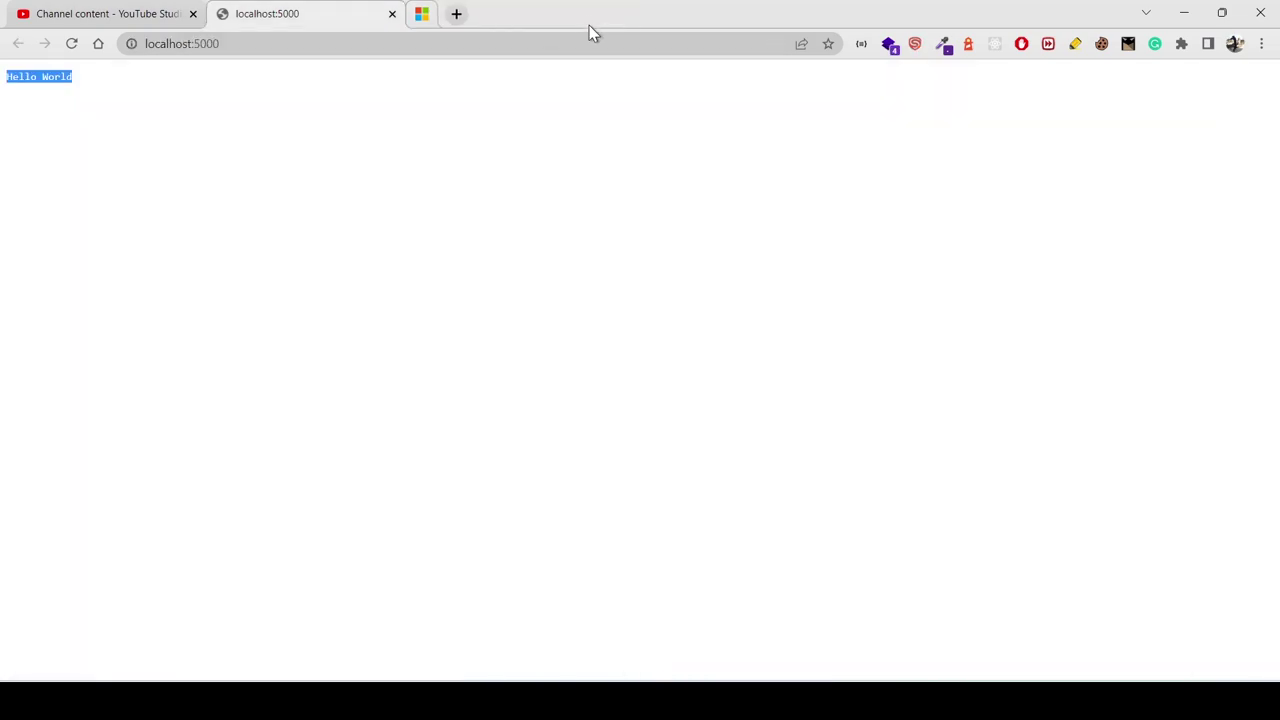
- On the remote machine, create a new folder named Demo inside C:\Sites
key(alt+Tab)
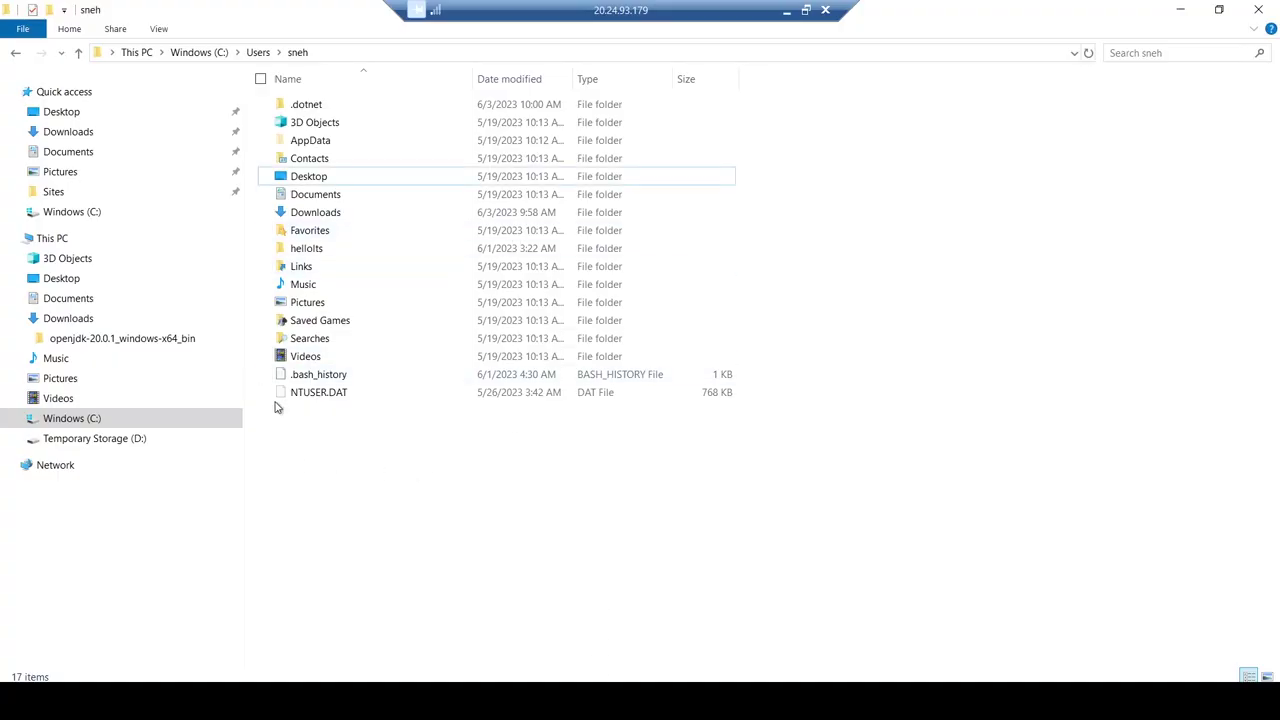
click(33, 418)
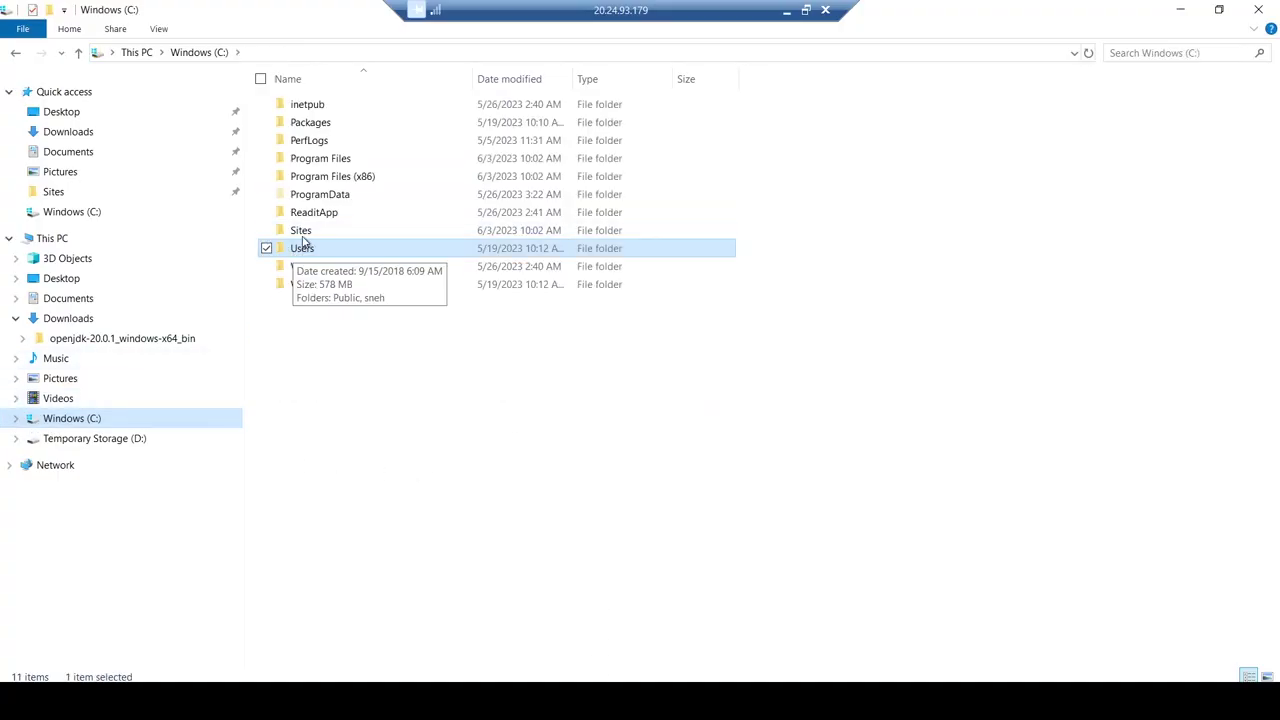
double_click(300, 230)
key(ctrl+shift+n)
text(Demo)
key(Return)
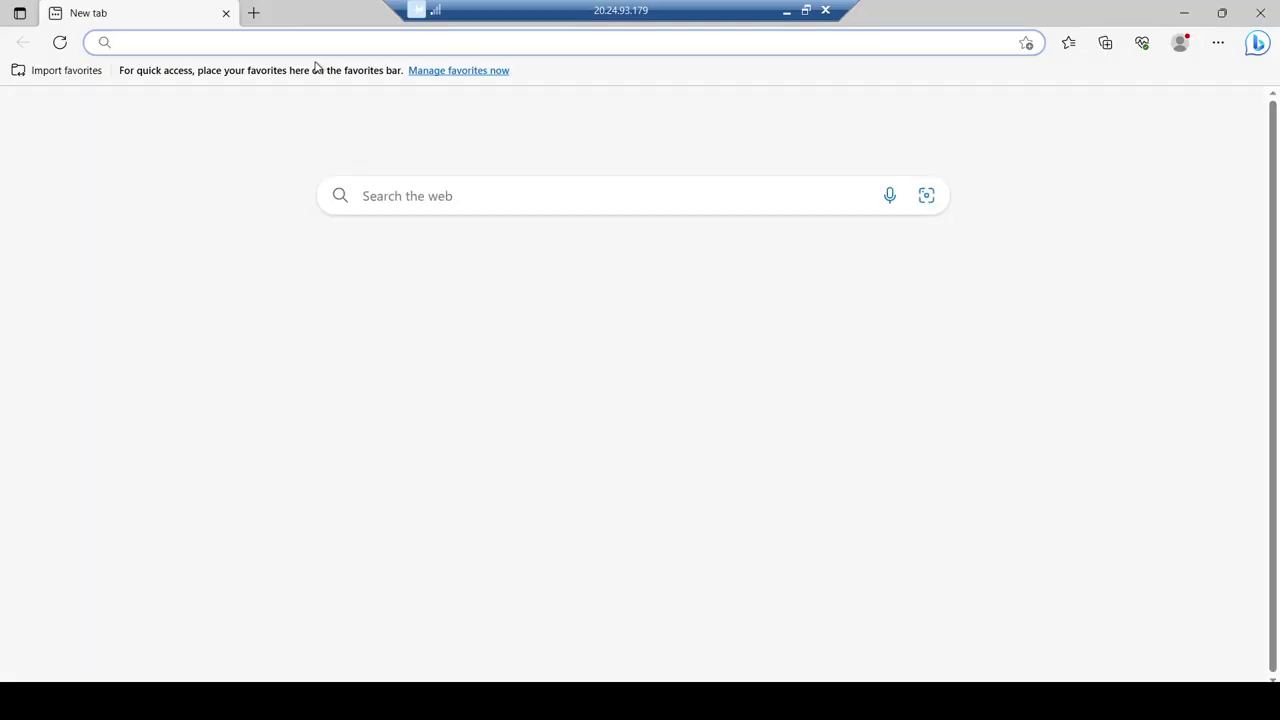
- Search Bing for 'dotnet core 6 download' and open the Download .NET 6.0 result
text(d)
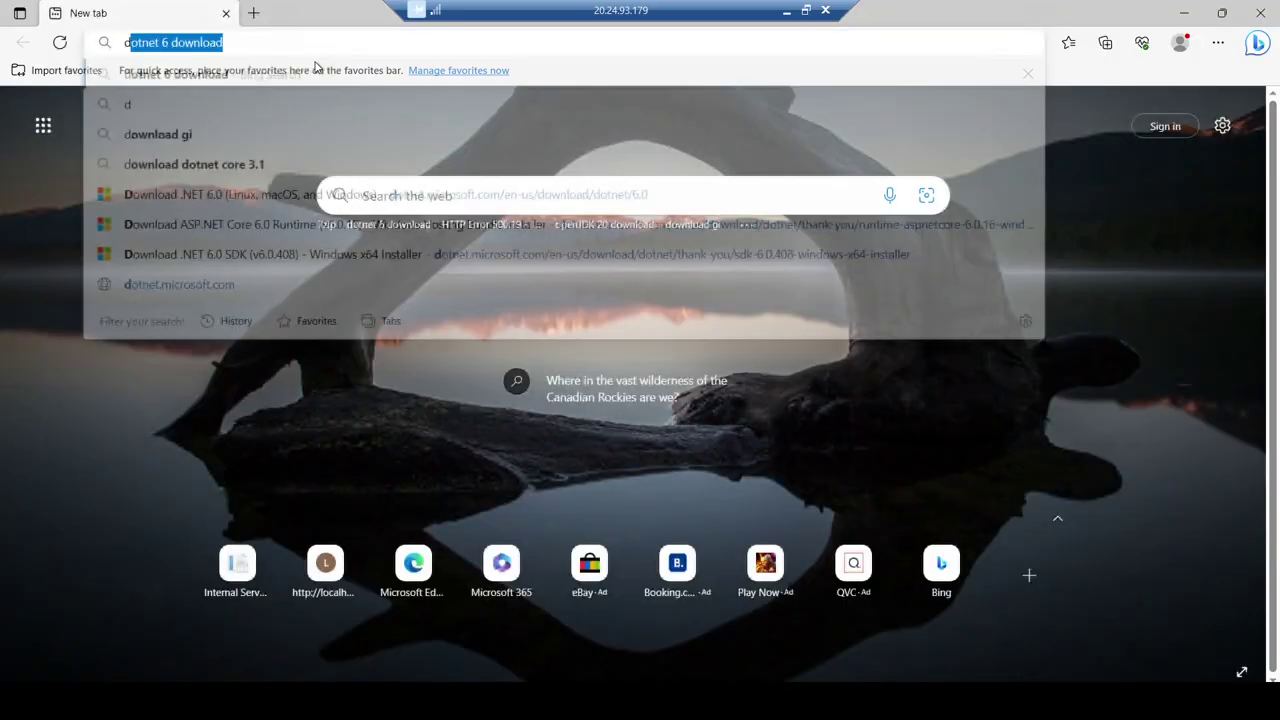
text(otnete)
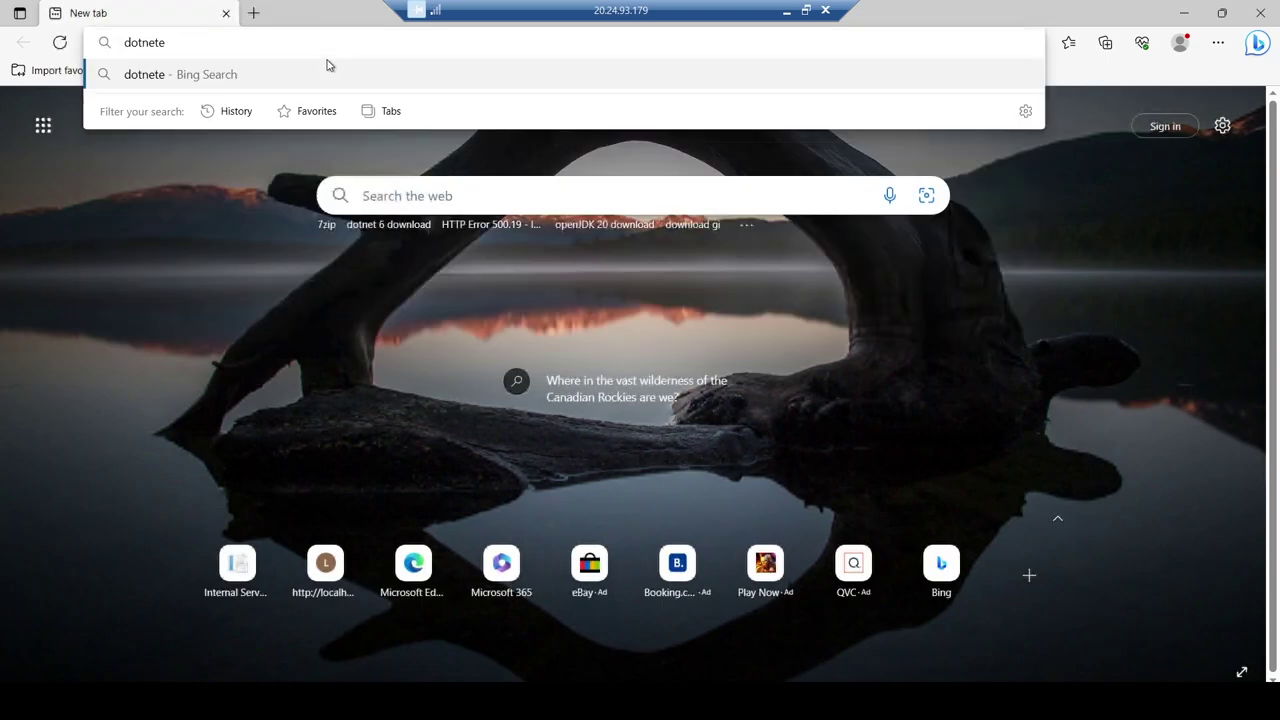
key(Return)
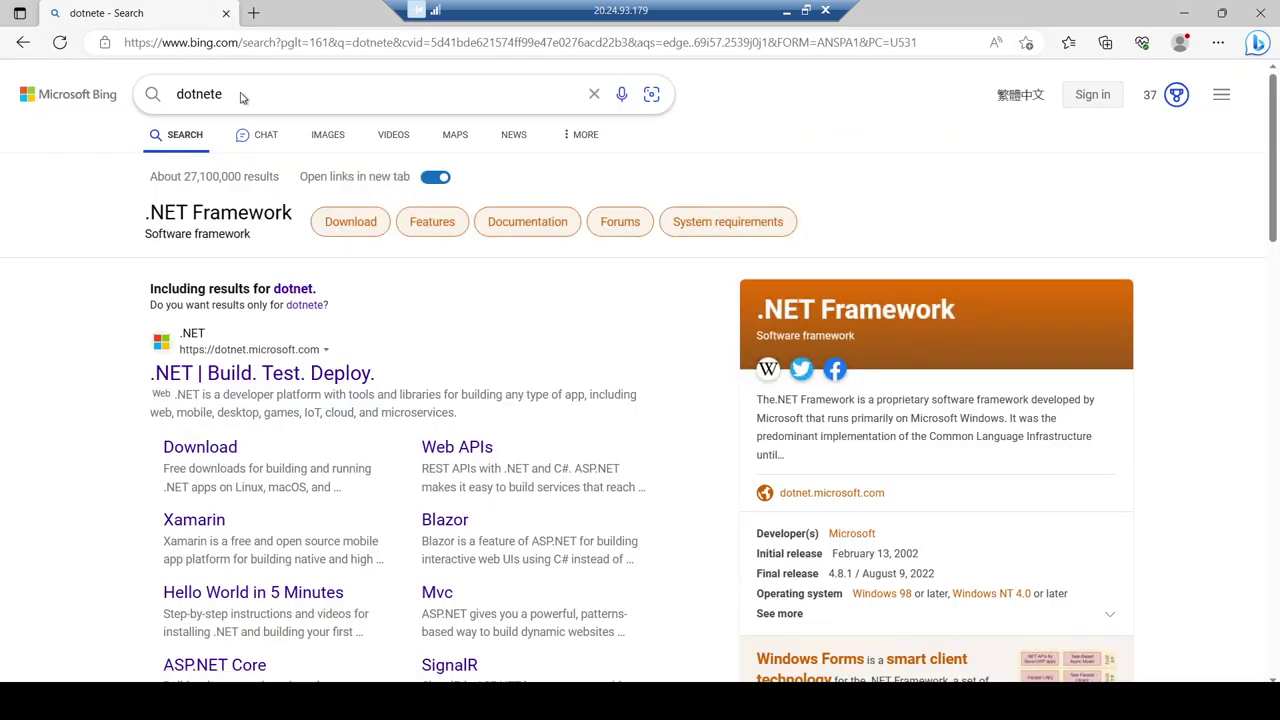
key(ctrl+l)
text(dotnet co)
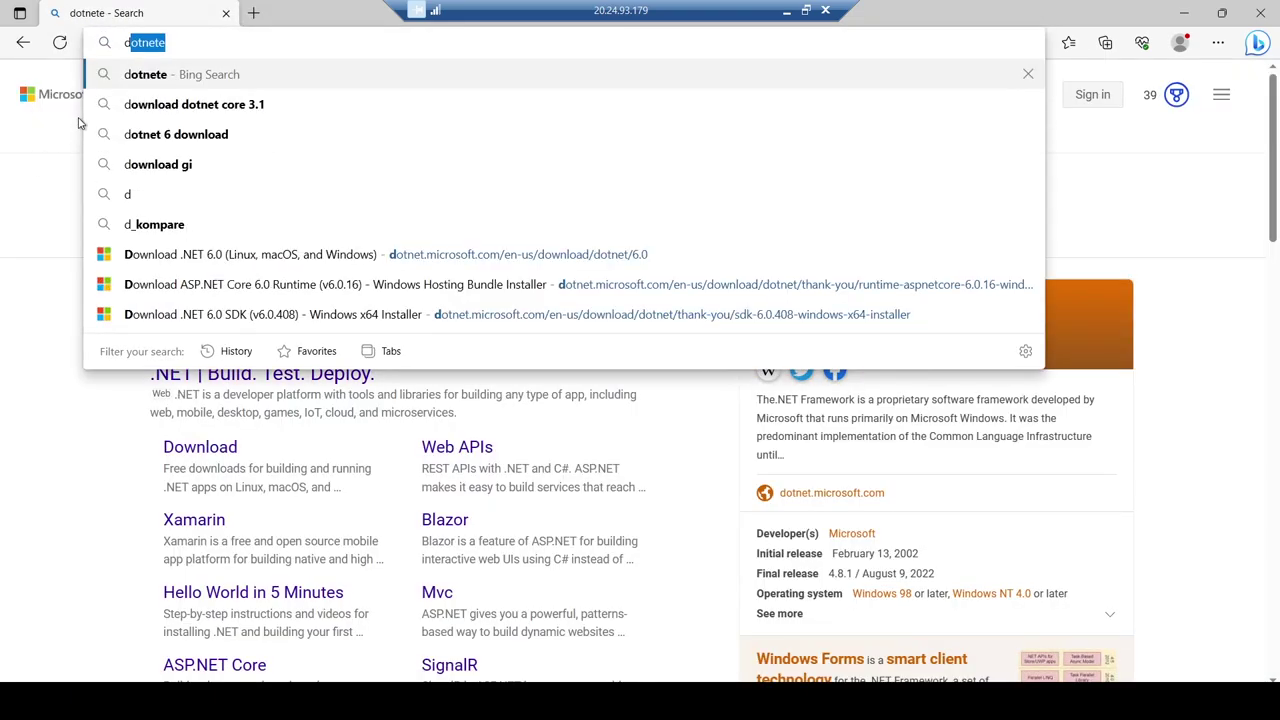
text(re 6 doenl)
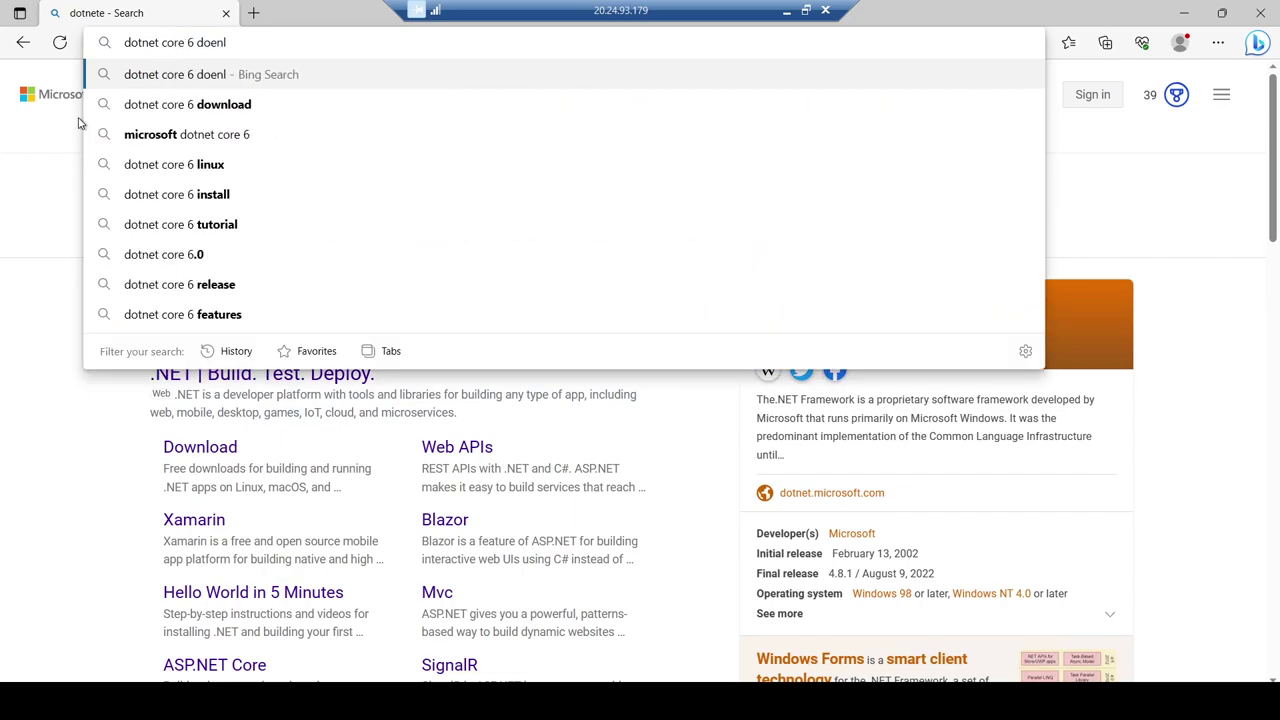
key(Down)
key(Return)
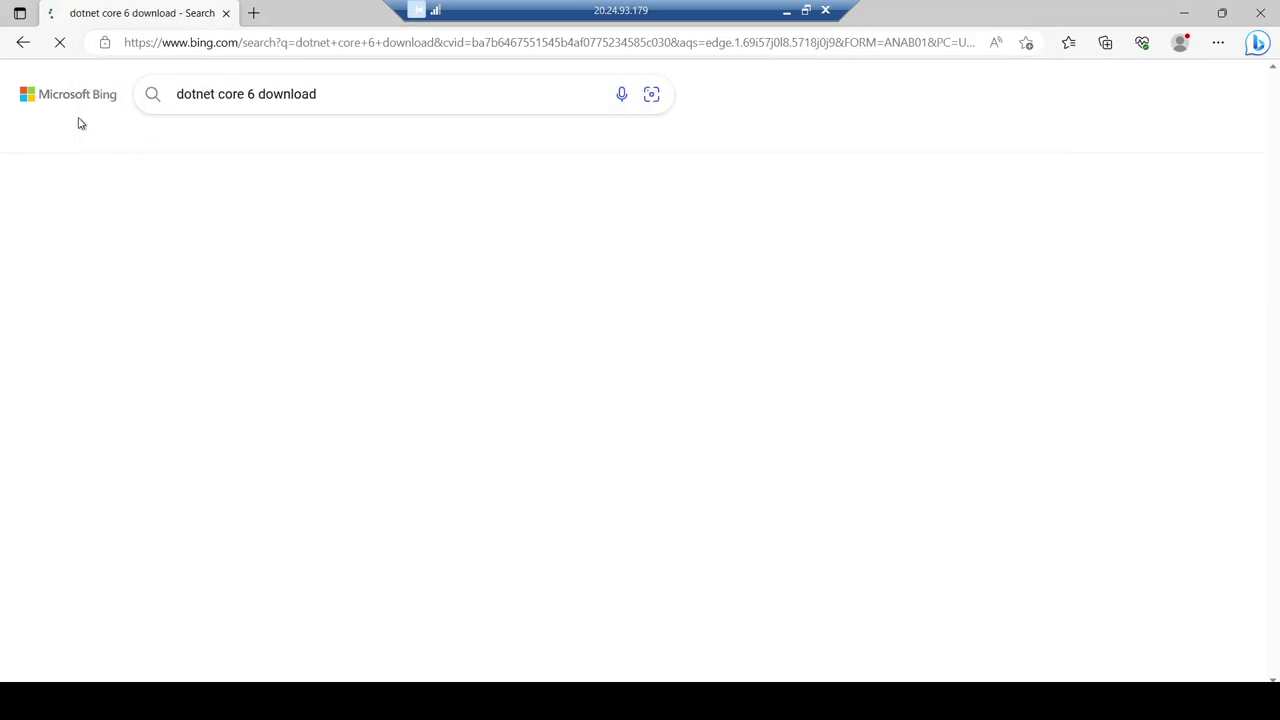
click(231, 250)
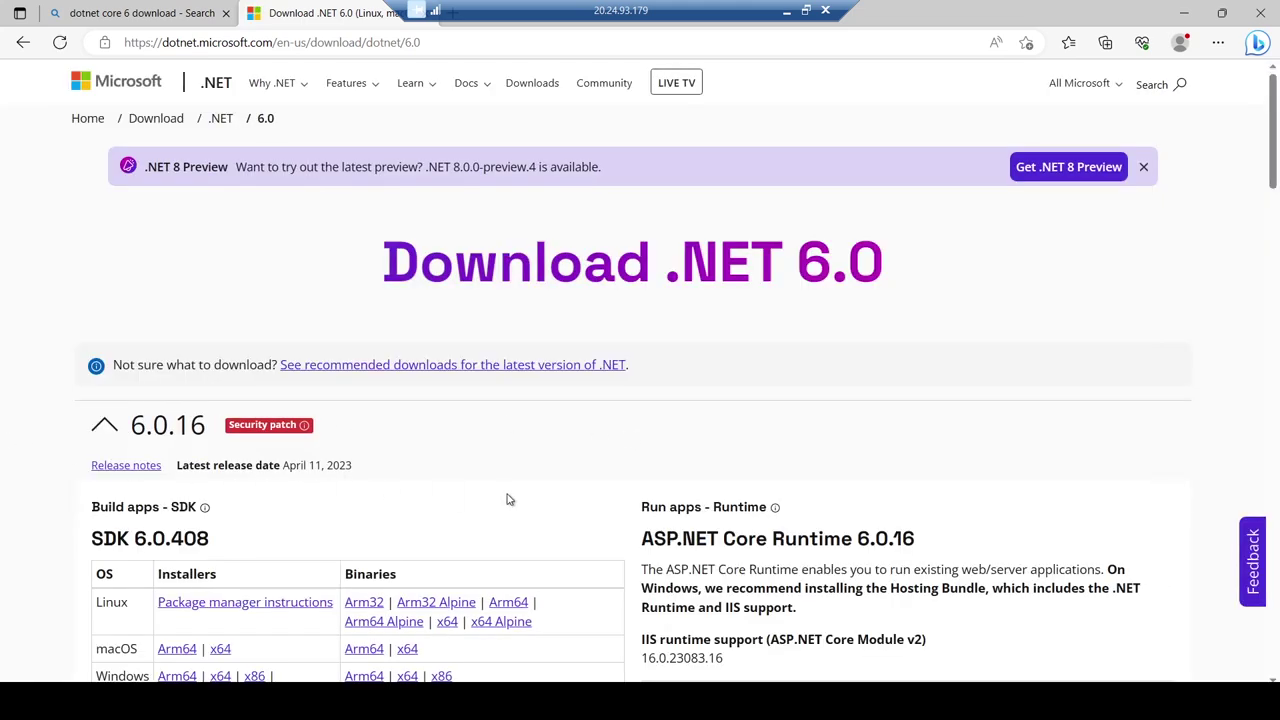
scroll(507, 500, down, 3)
- Download and install the ASP.NET Core Hosting Bundle, accepting its license, then go back
click(764, 521)
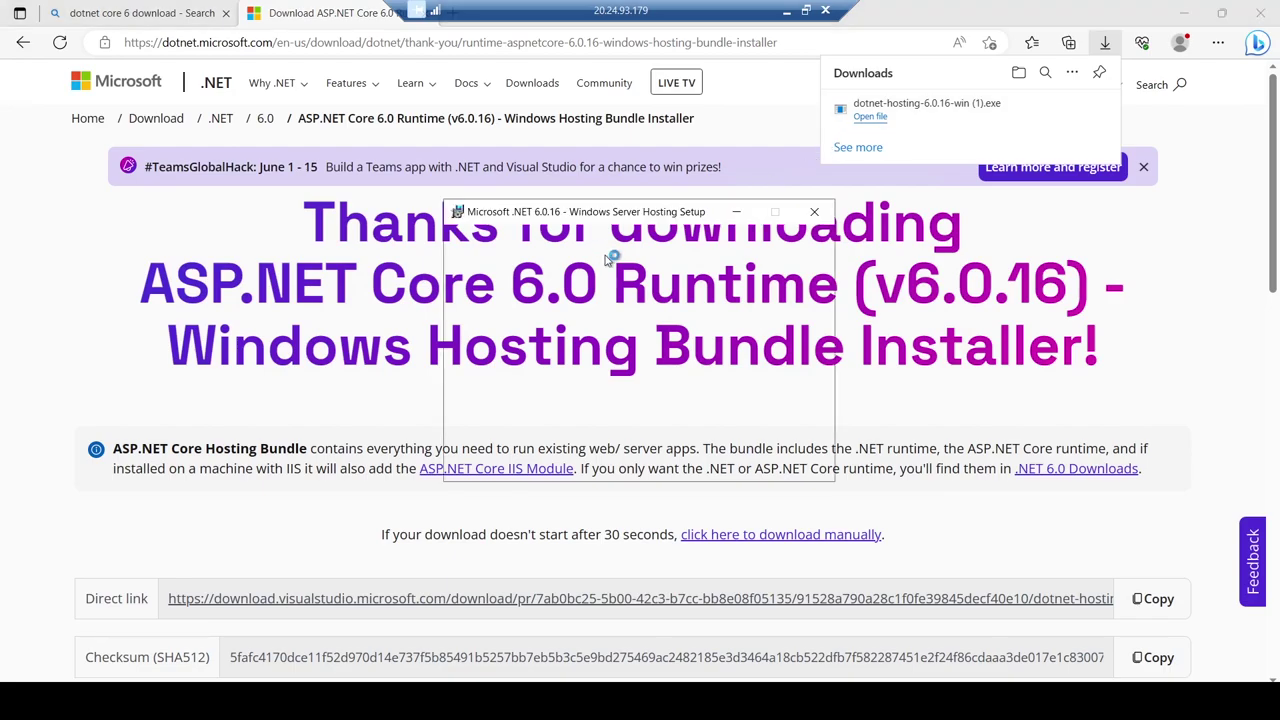
click(615, 433)
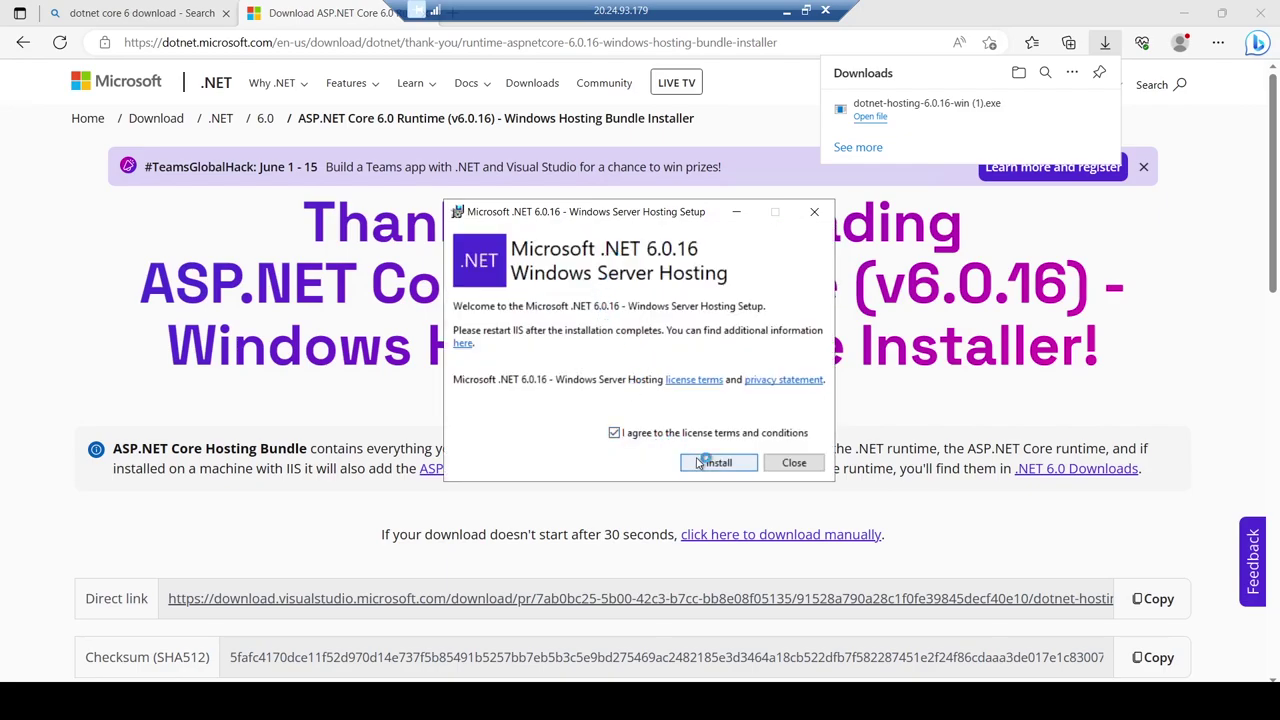
click(712, 462)
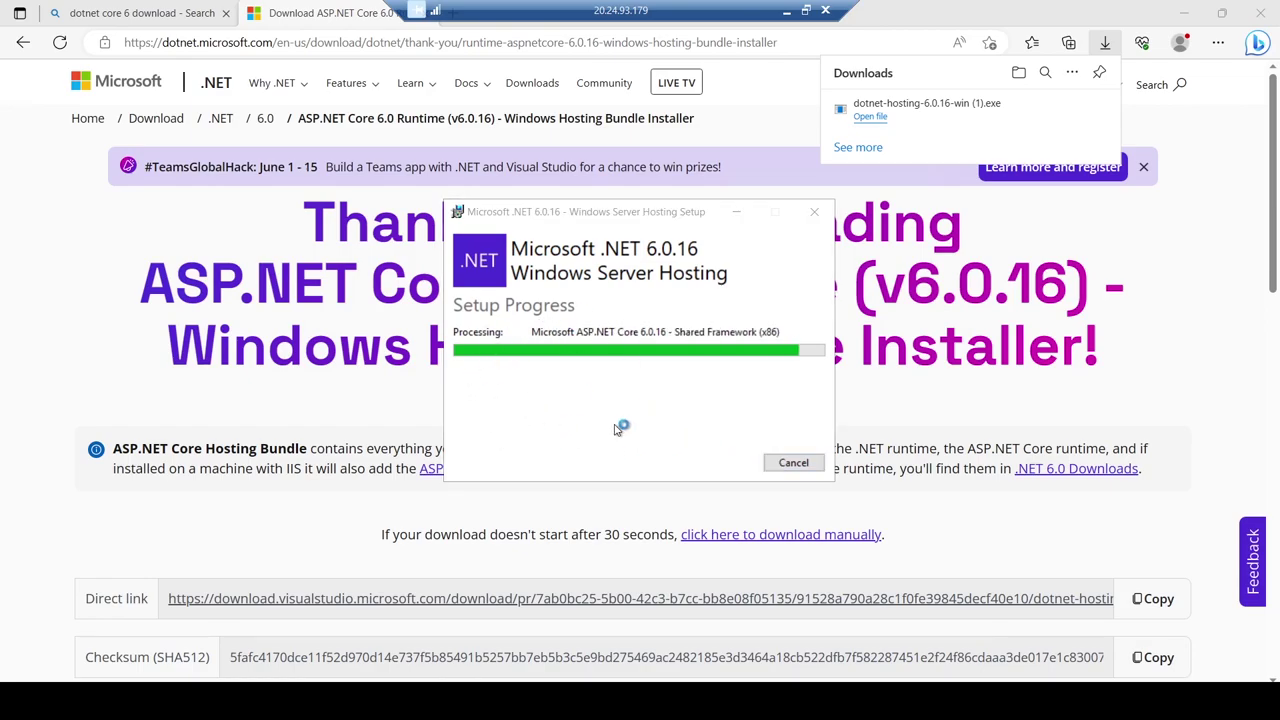
click(793, 462)
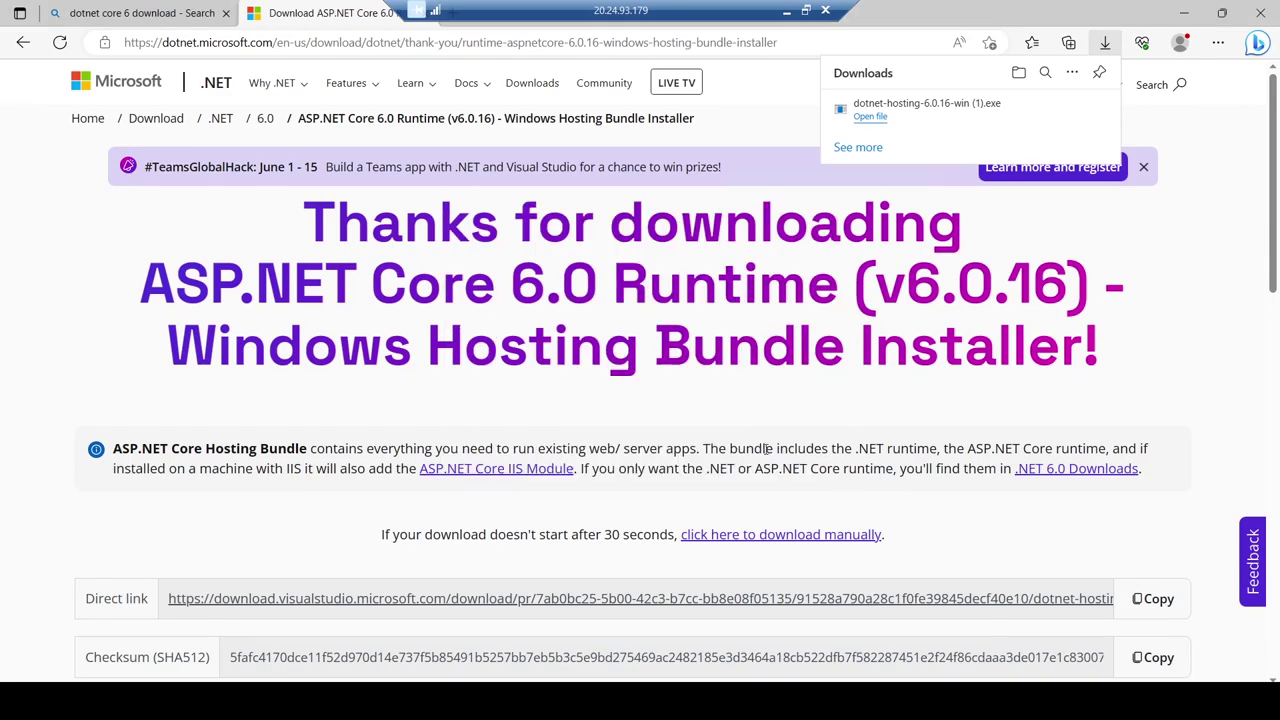
click(23, 42)
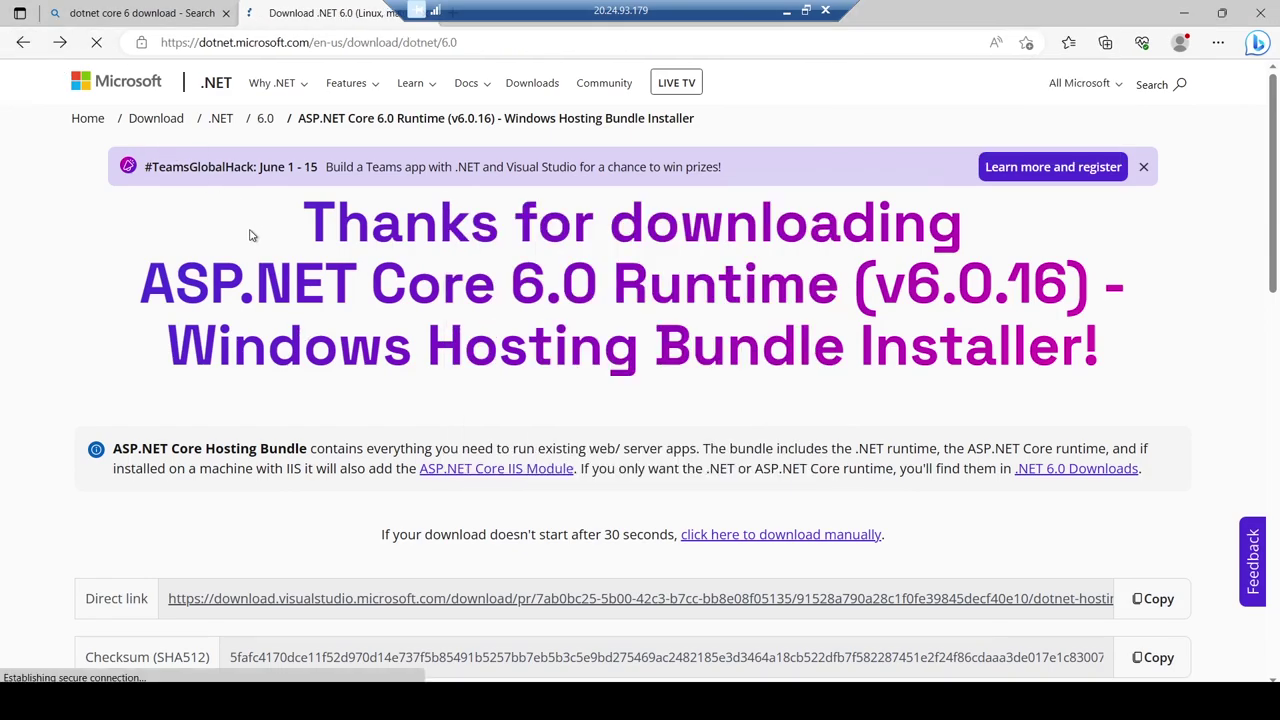
- Download the .NET SDK 6.0.408 Windows x64 installer and open it
scroll(337, 325, down, 2)
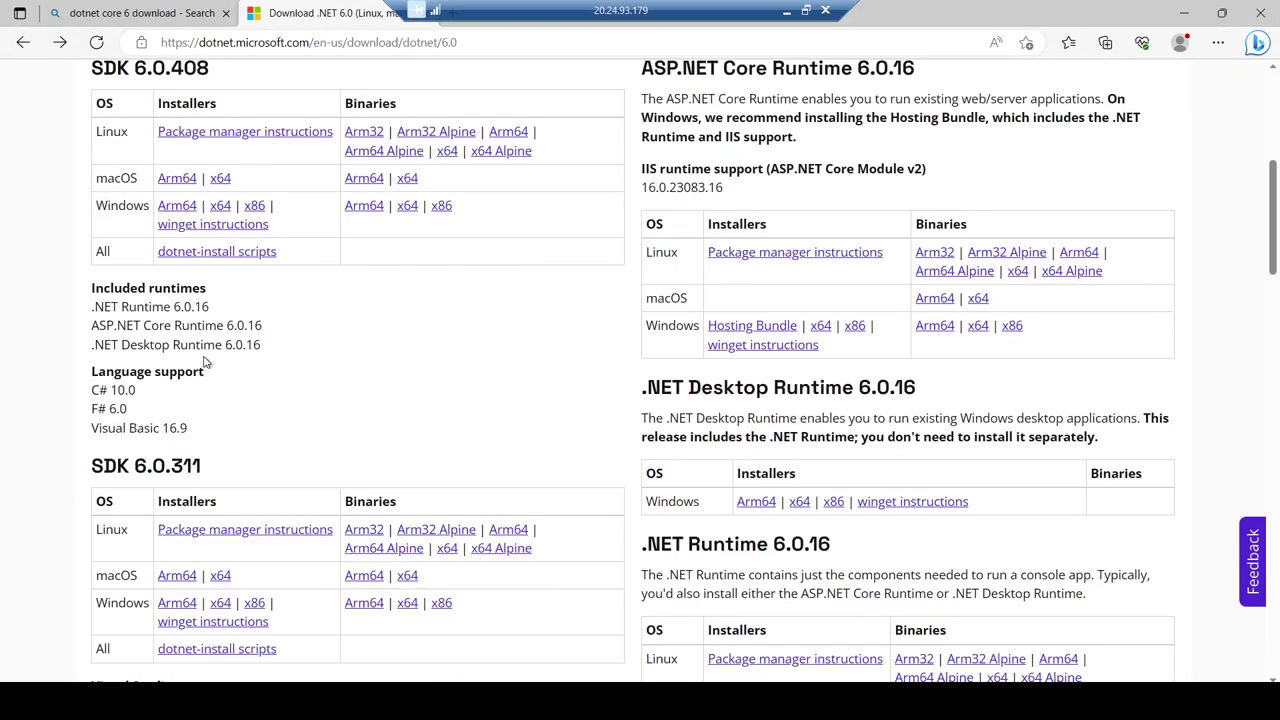
click(226, 210)
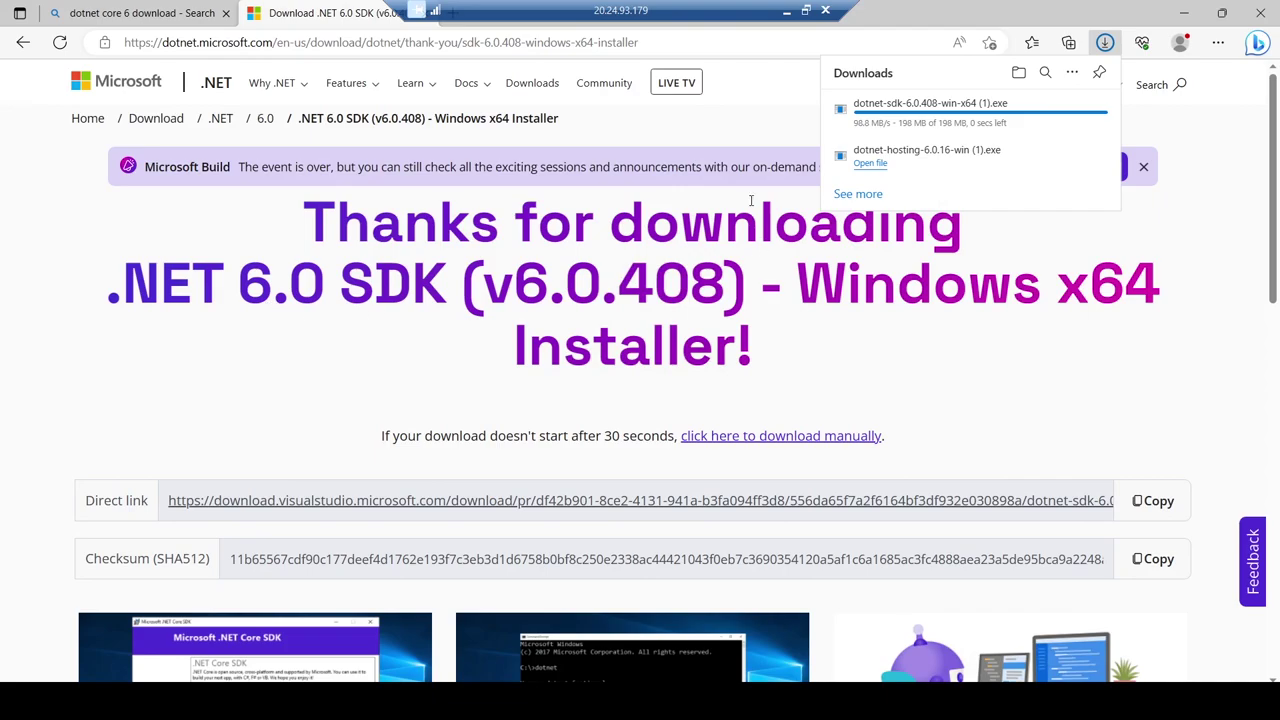
mouse_move(867, 136)
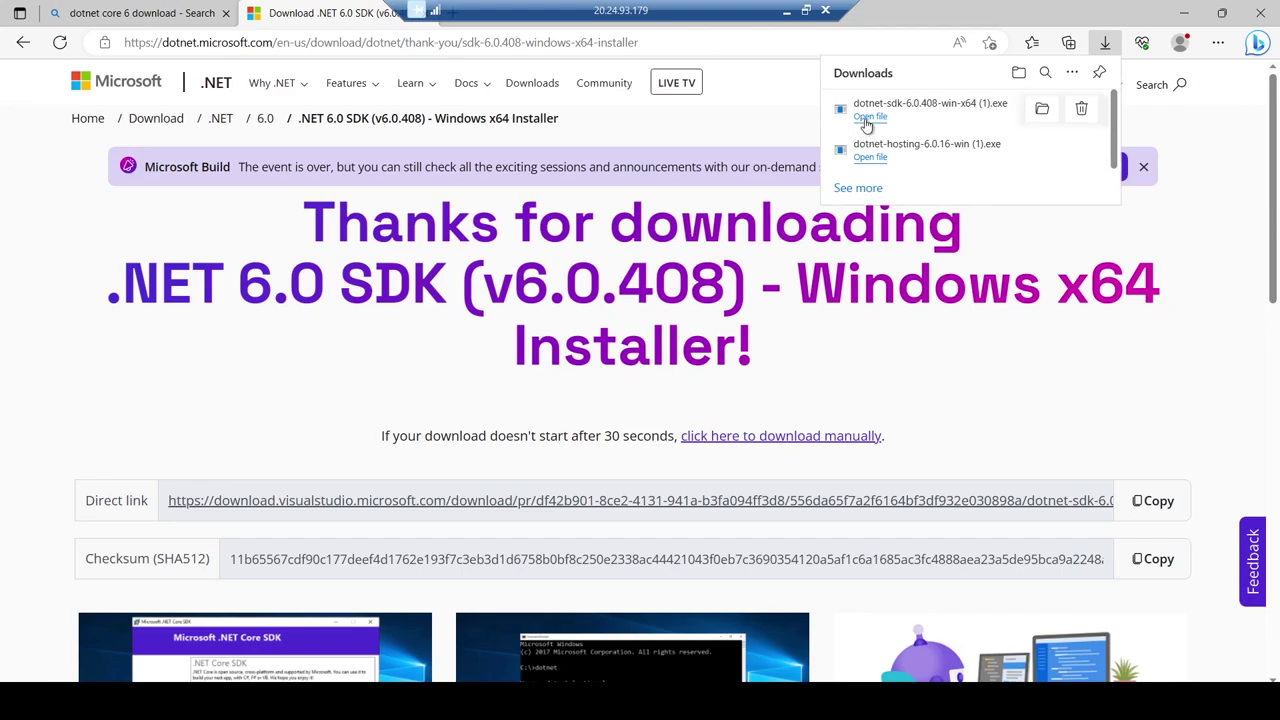
click(868, 117)
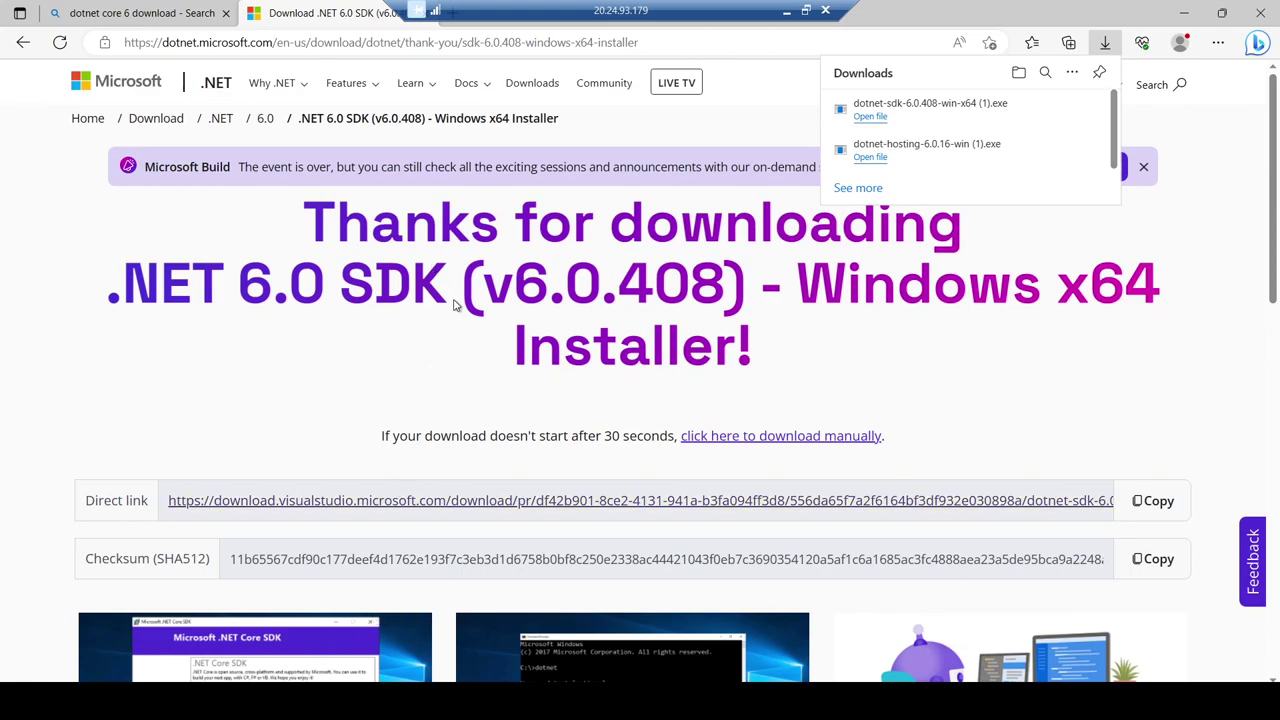
click(870, 116)
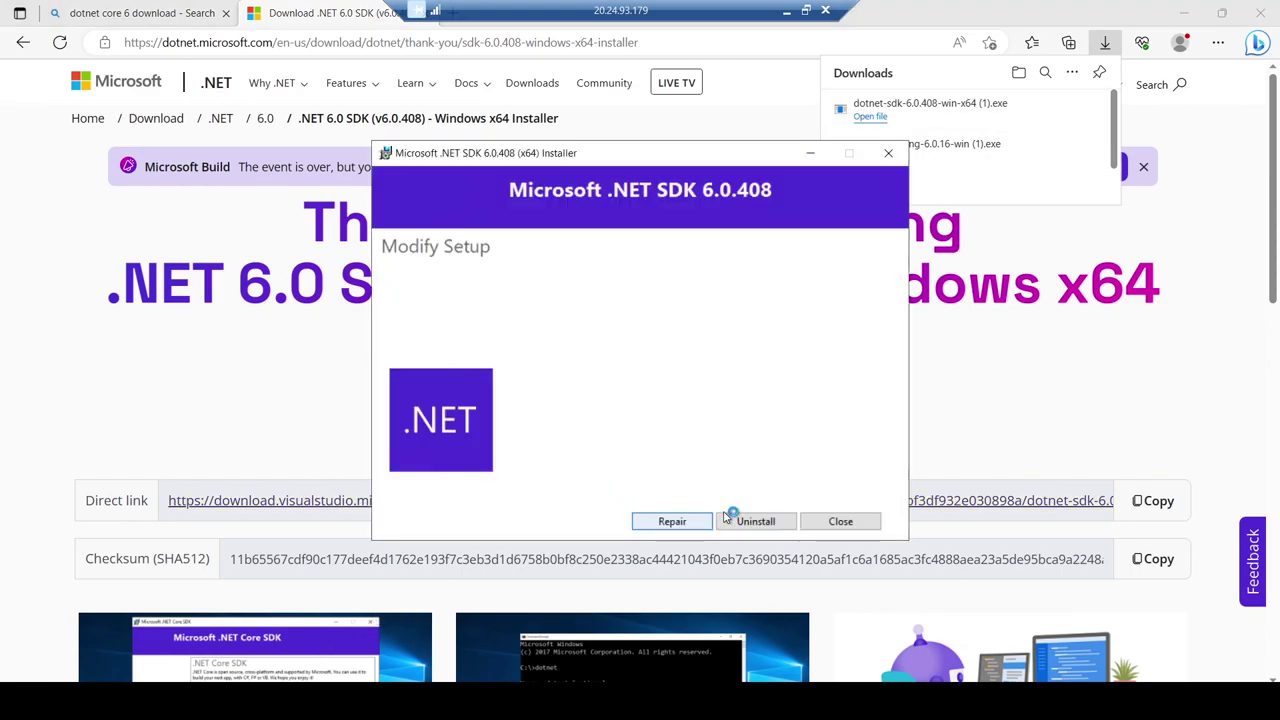
- Close the SDK installer without changes, confirming the cancellation
click(825, 522)
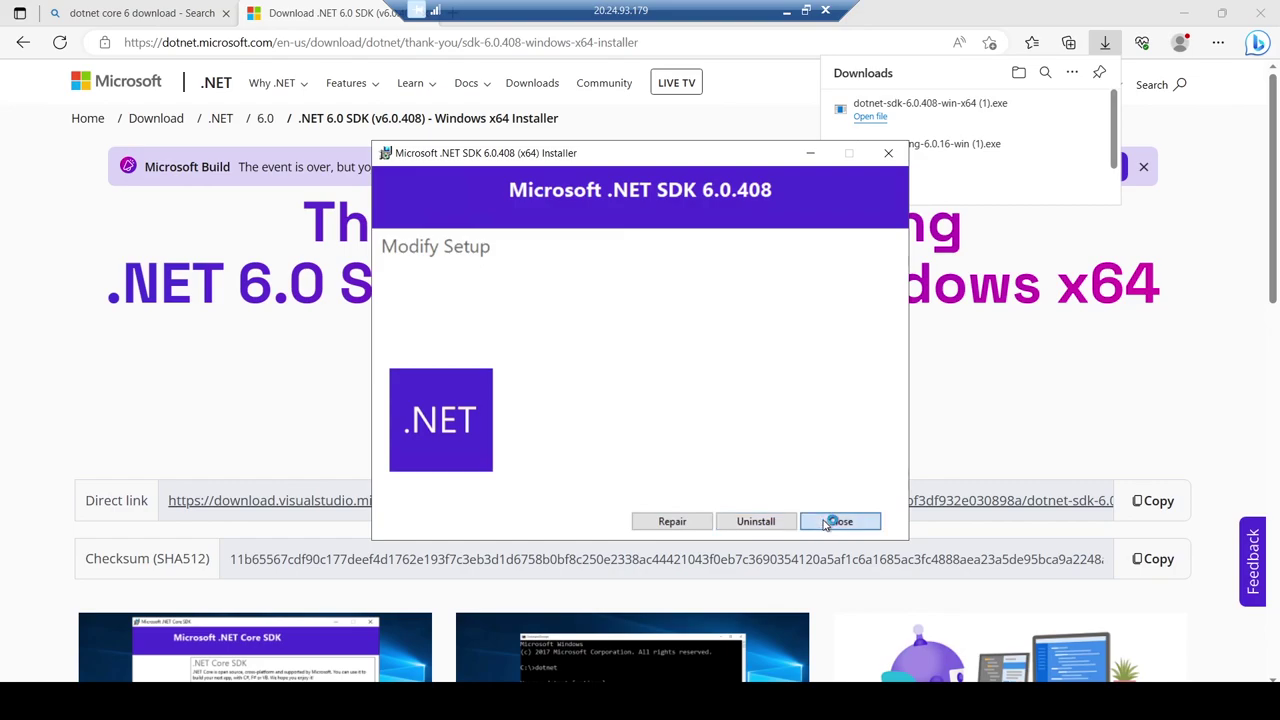
click(706, 412)
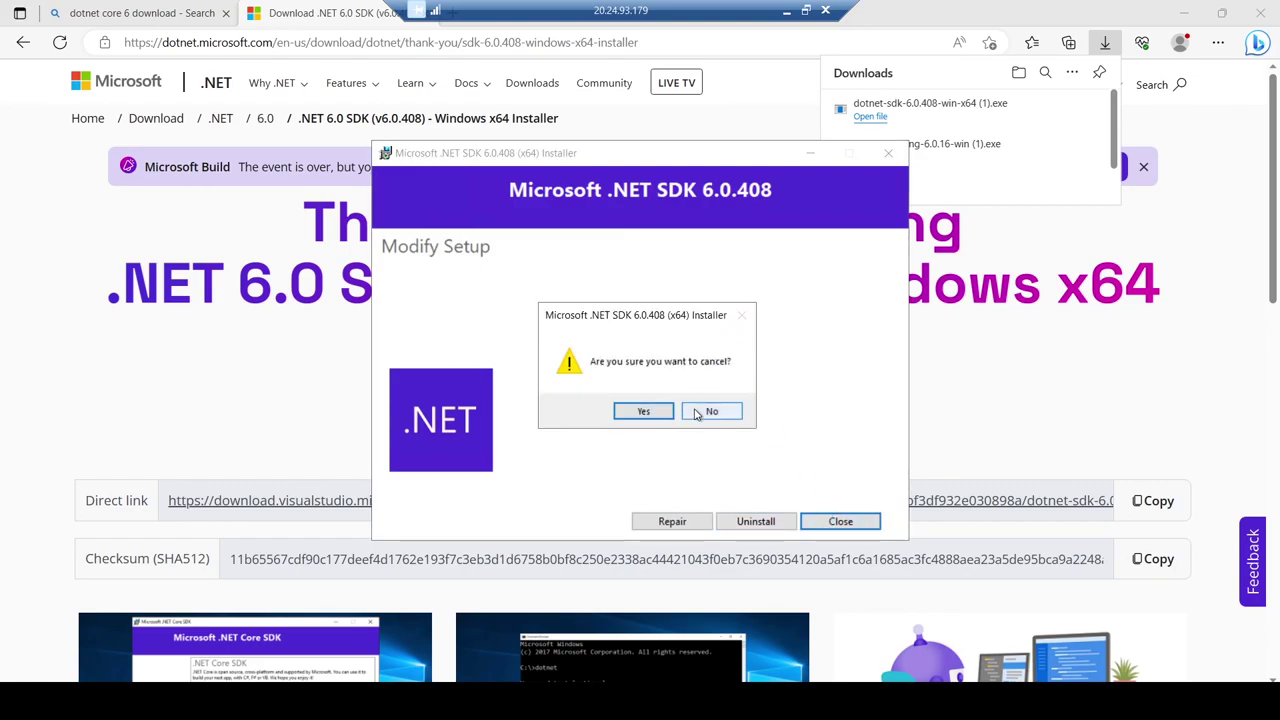
click(888, 153)
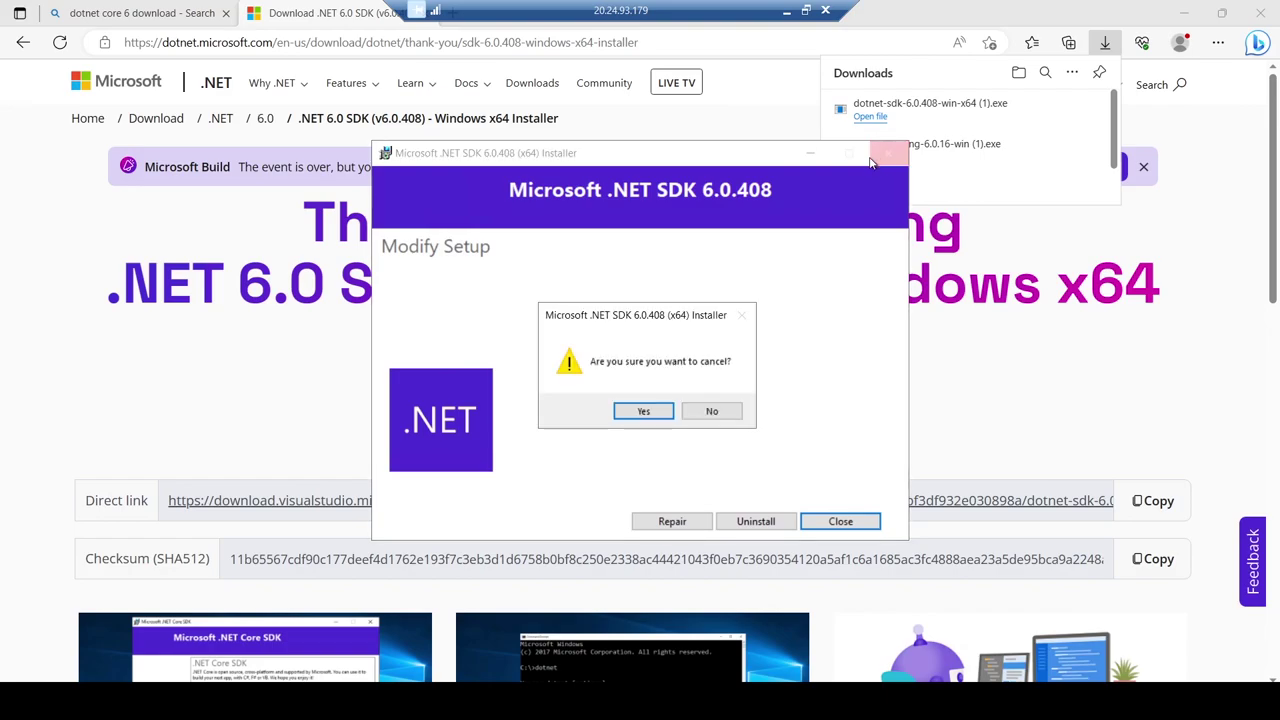
click(645, 413)
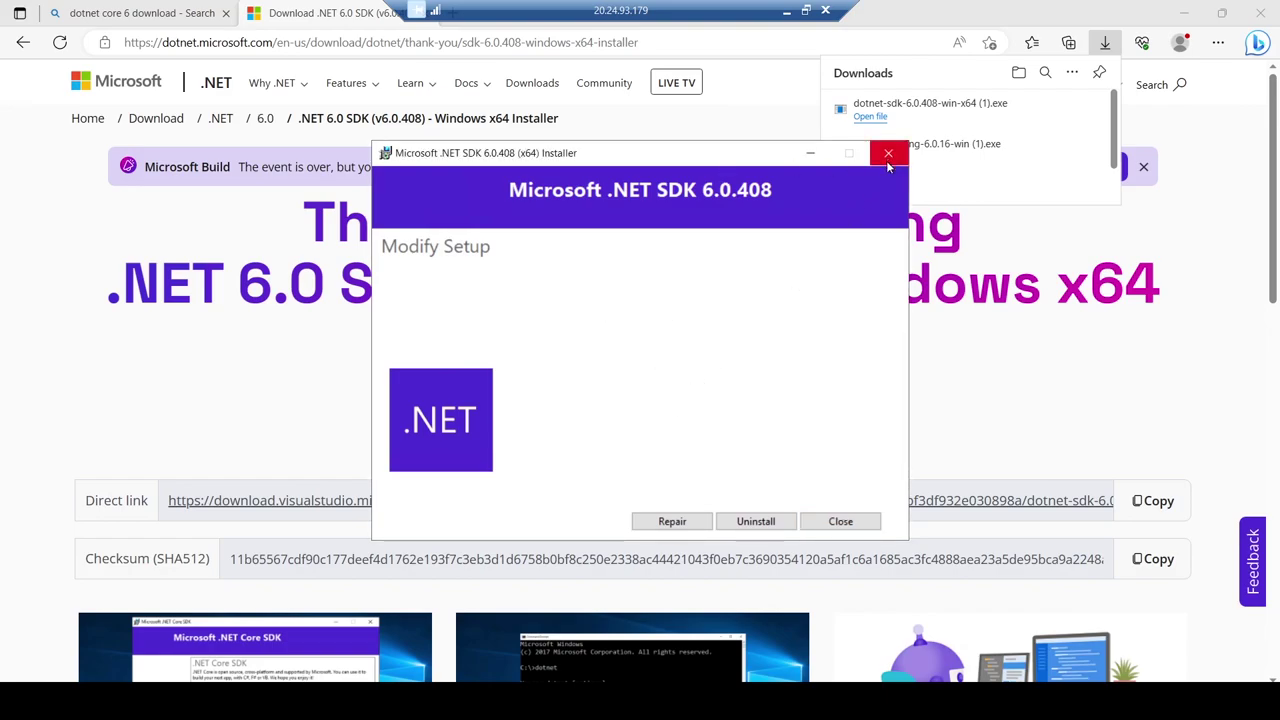
click(836, 524)
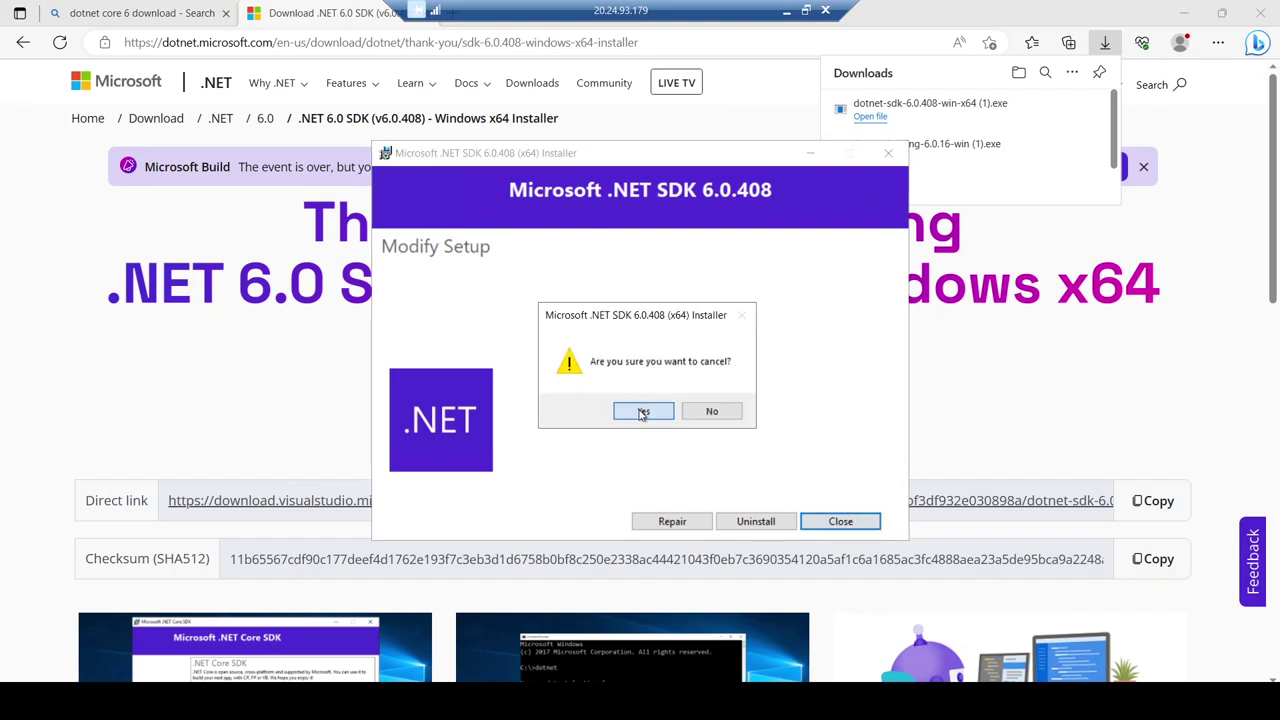
click(643, 411)
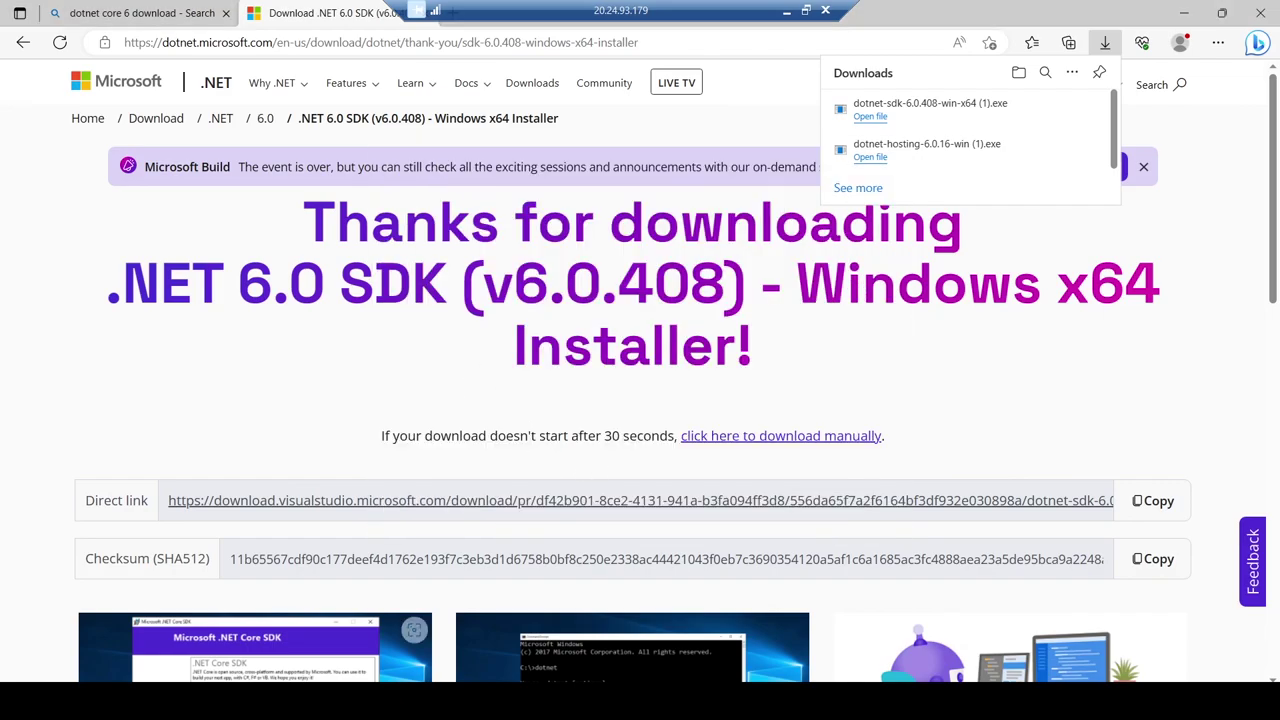
- Confirm in an admin Command Prompt that dotnet --version reports SDK 6.0.408, then close it
key(super)
text(cmd)
key(Return)
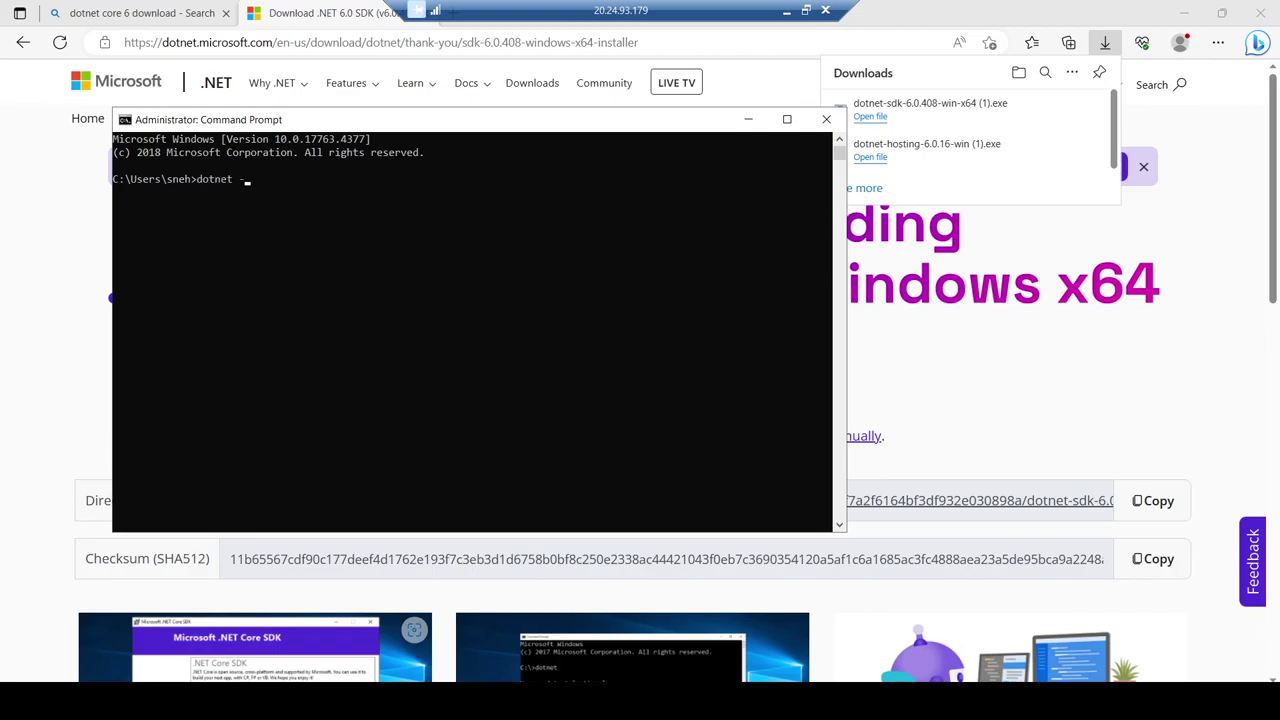
key(Return)
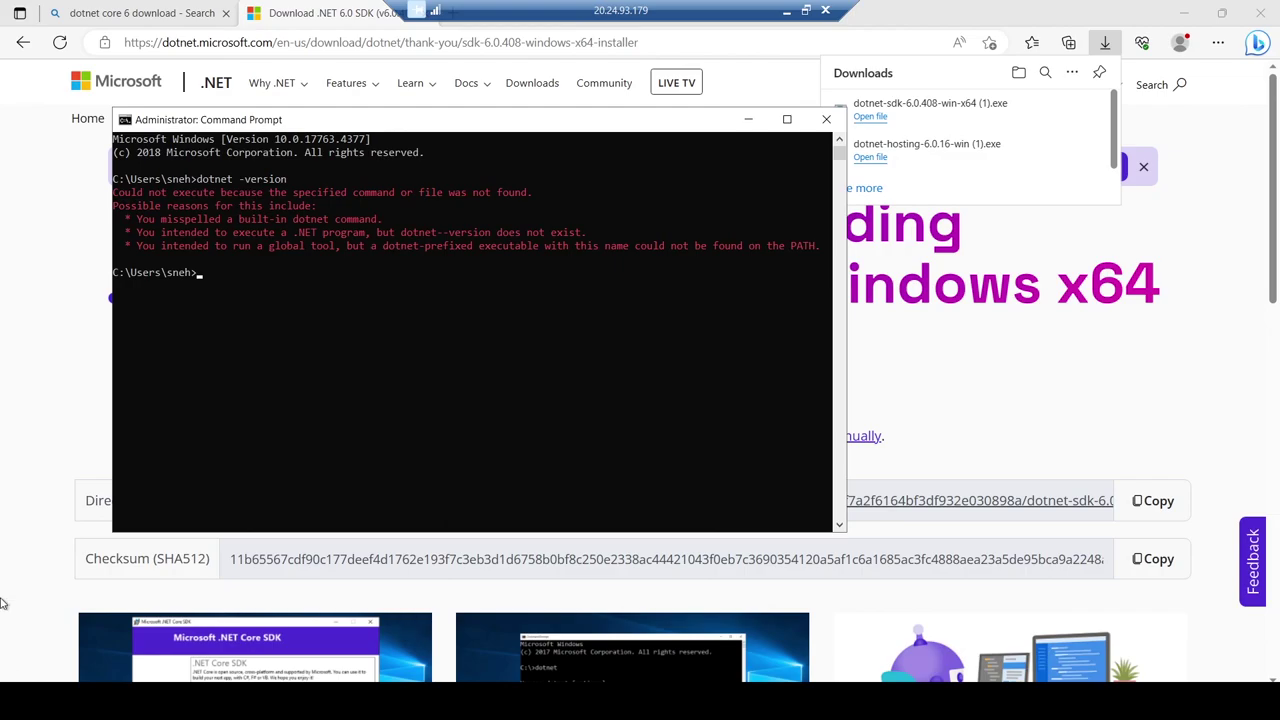
text(dotnet)
key(Return)
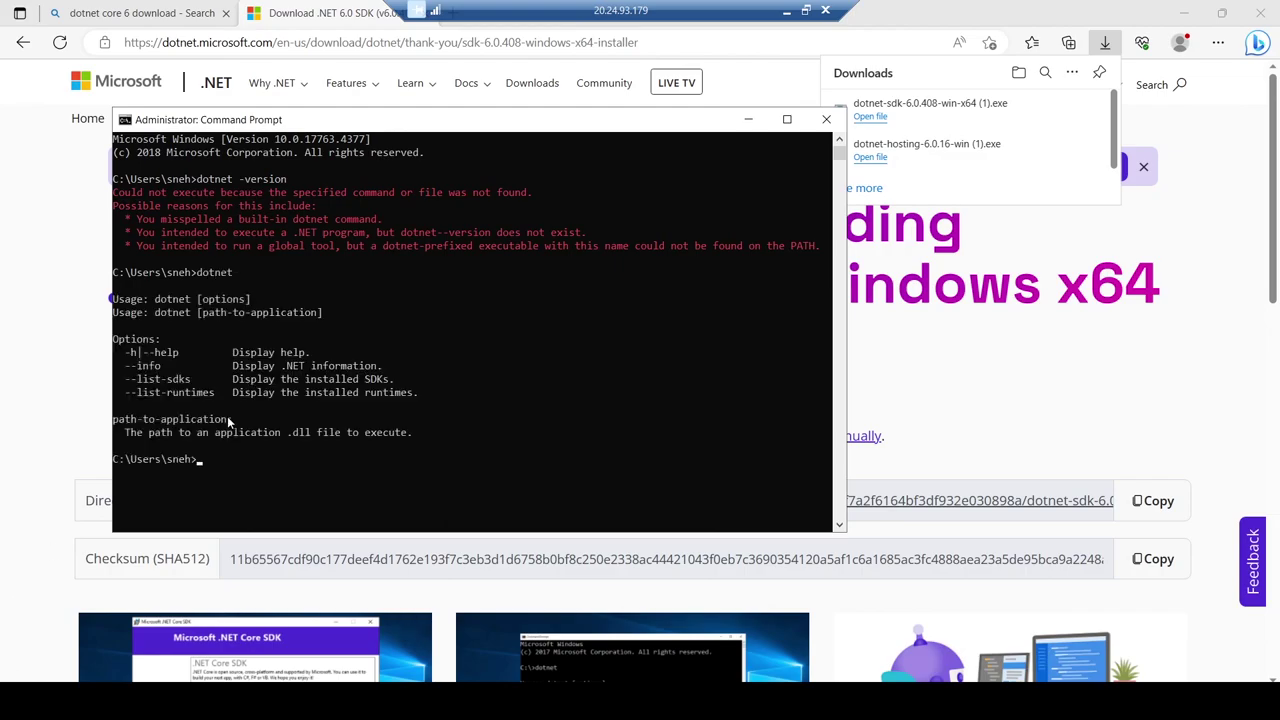
text(dotnet --version)
key(Return)
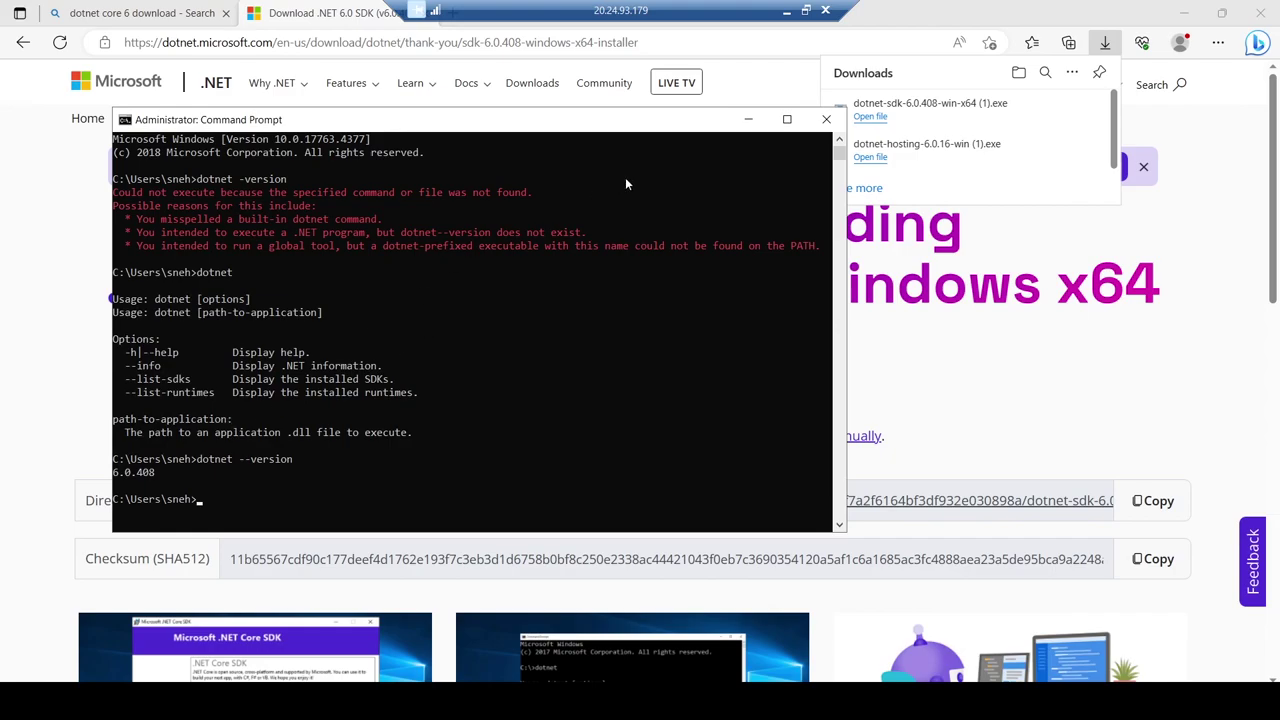
click(826, 119)
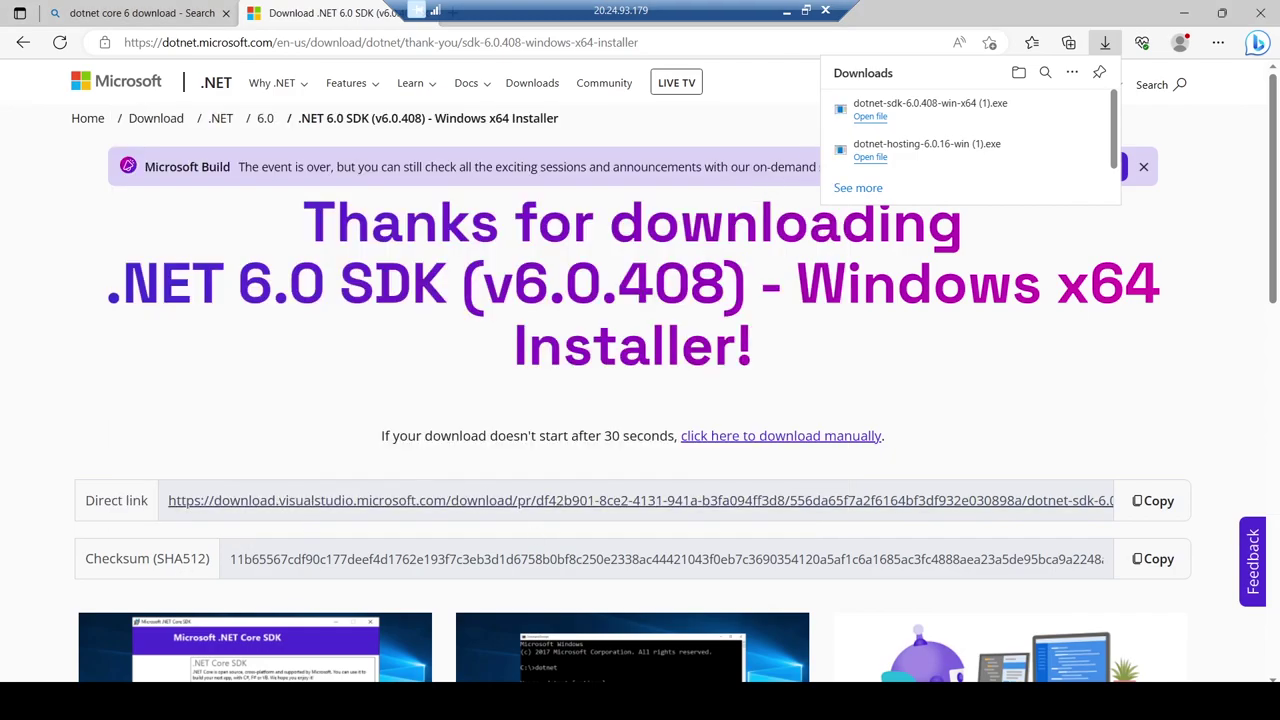
key(alt+Tab)
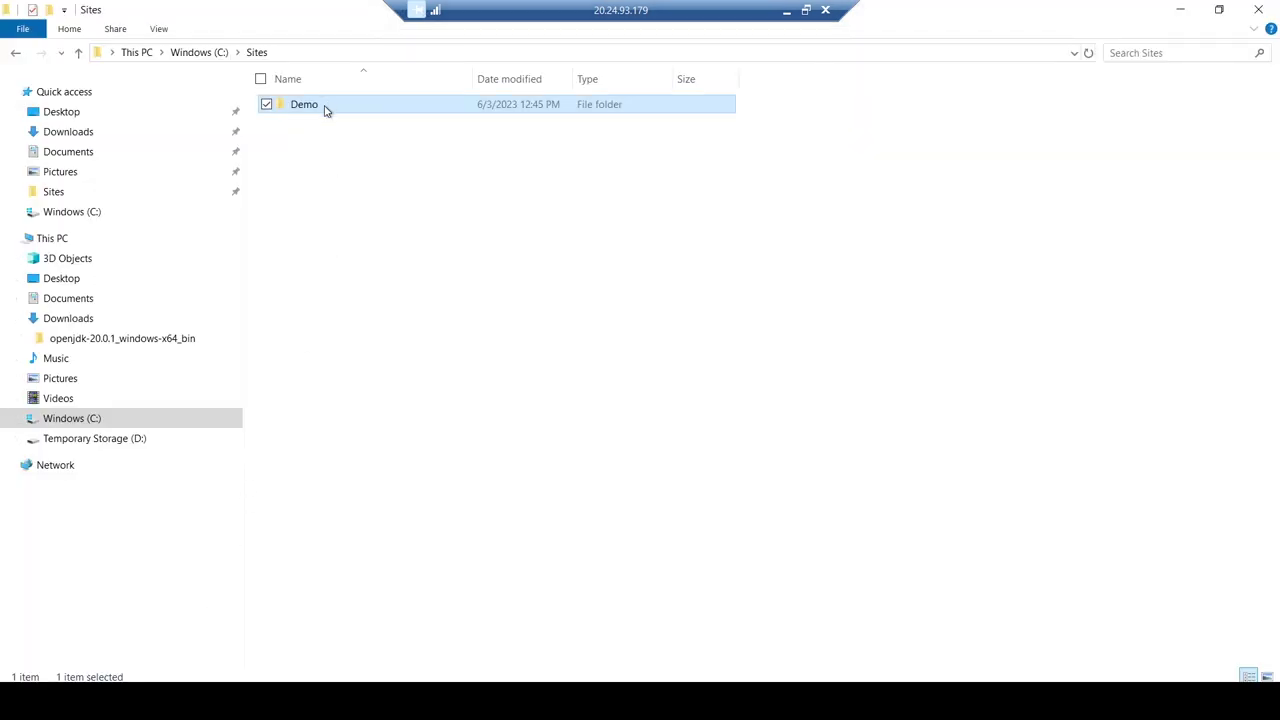
- Copy the published app files from the local Demo folder into the server's C:\Sites\Demo folder
double_click(325, 109)
click(787, 12)
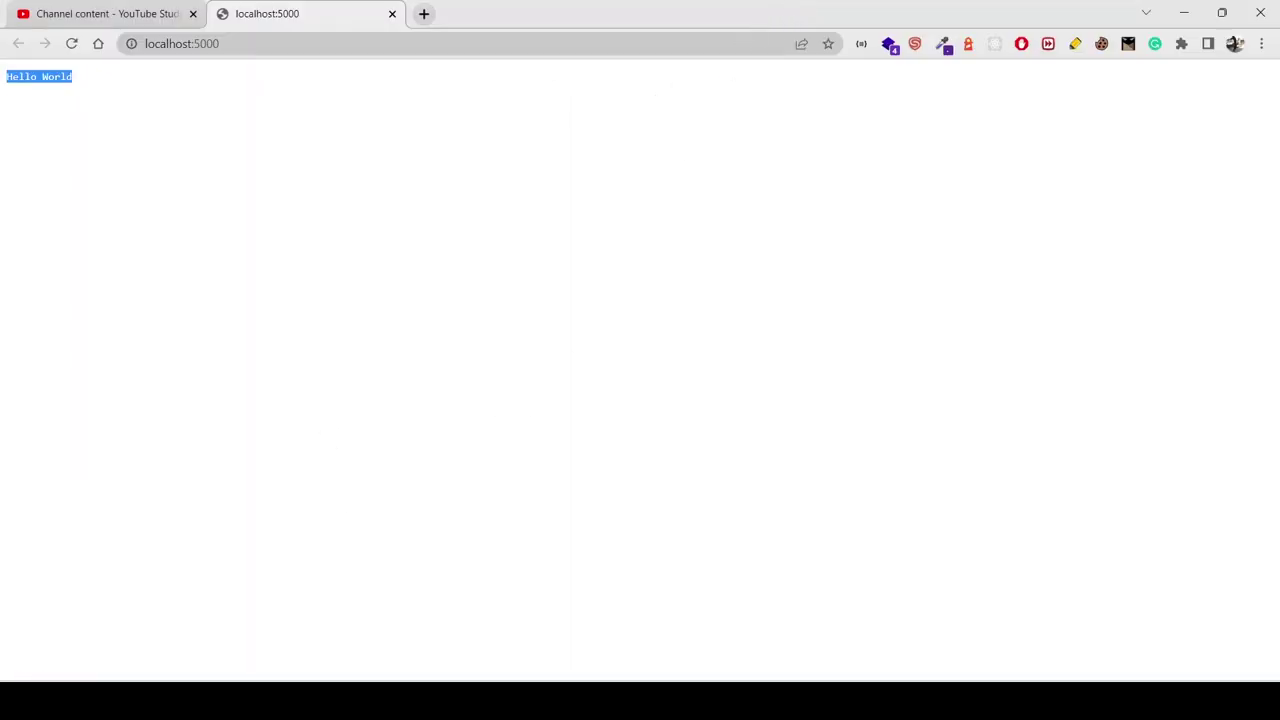
mouse_move(403, 660)
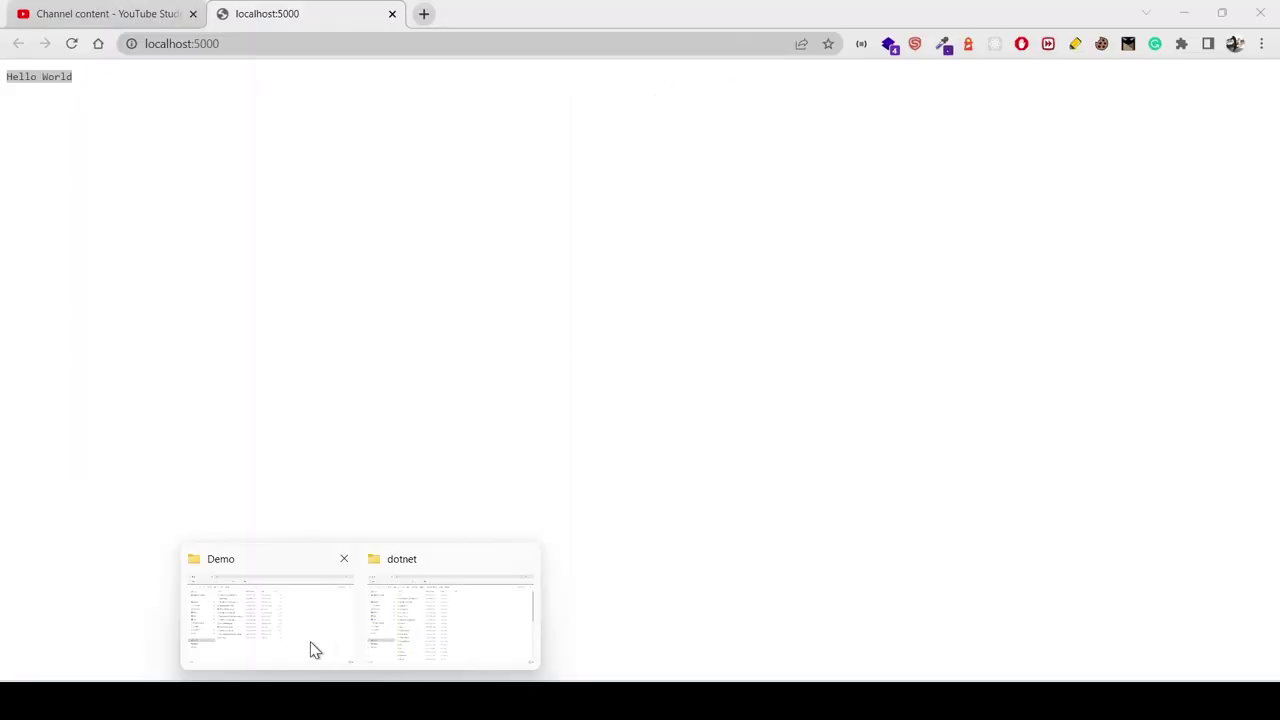
click(314, 649)
drag(347, 597, 325, 135)
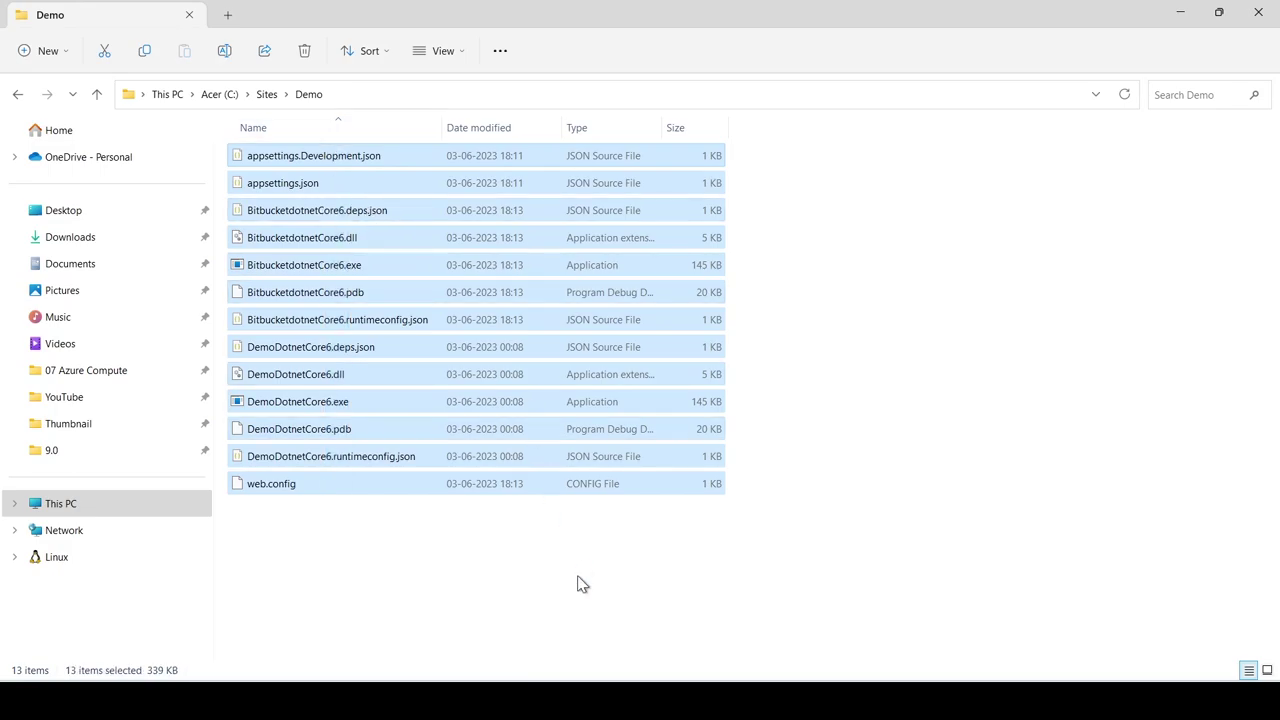
key(alt+Tab)
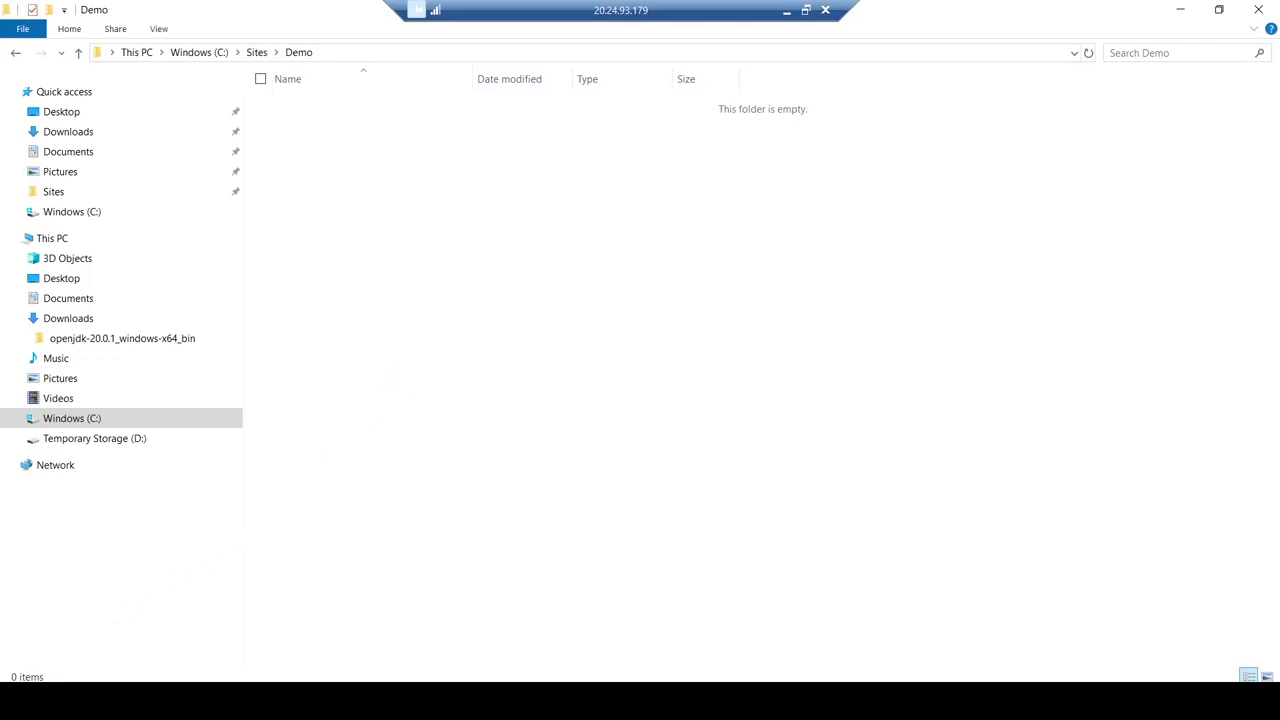
key(ctrl+v)
key(super)
- Launch IIS Manager and begin adding a new website under catelog-vm's Sites
text(iis)
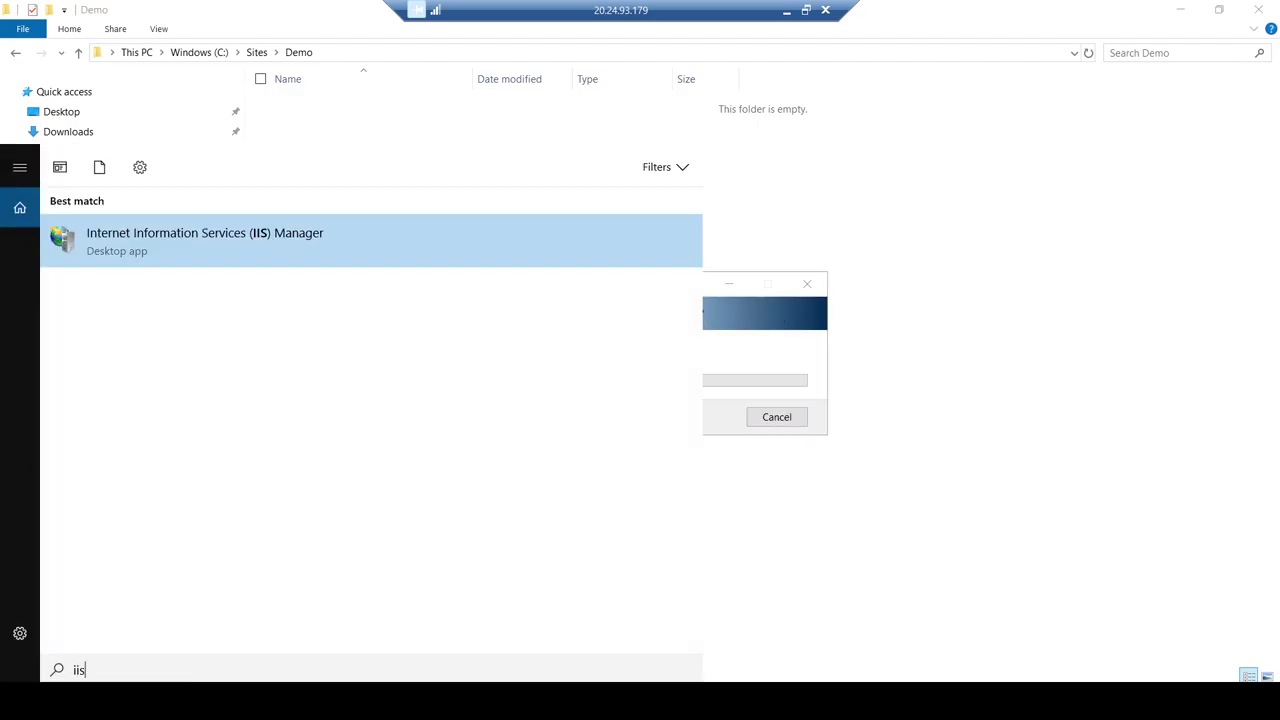
key(Return)
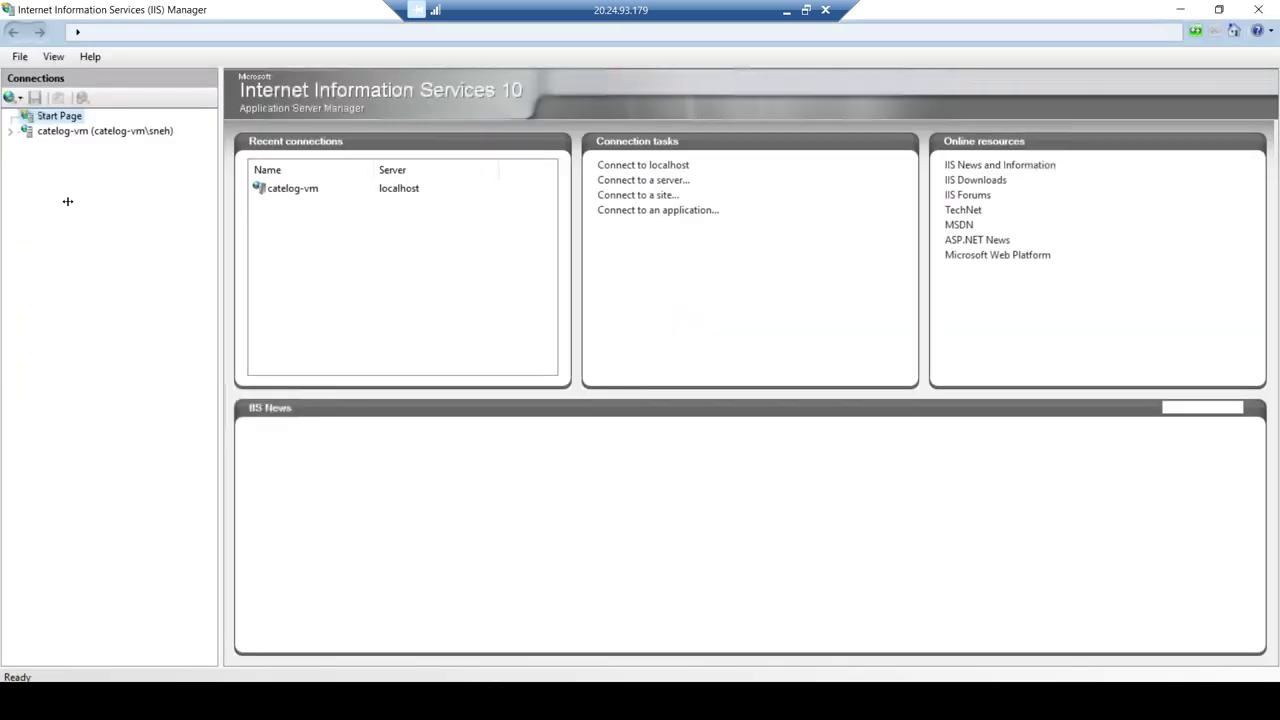
right_click(50, 131)
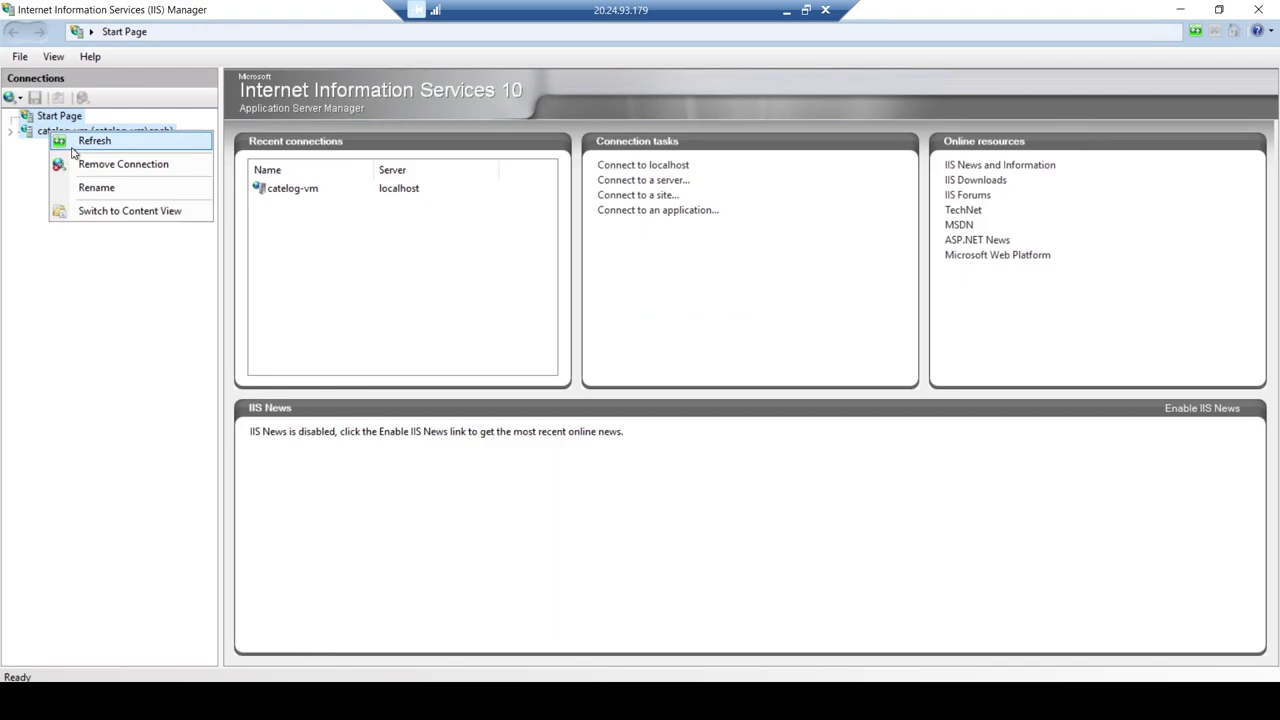
click(15, 141)
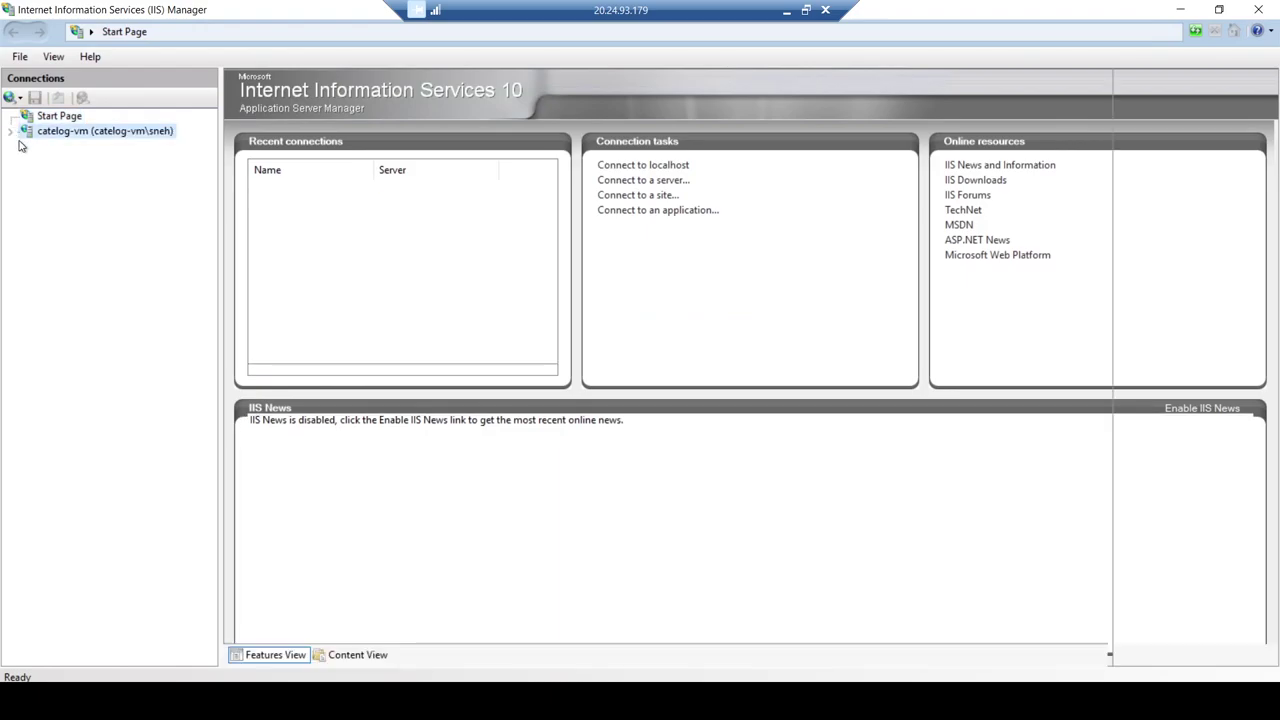
click(13, 133)
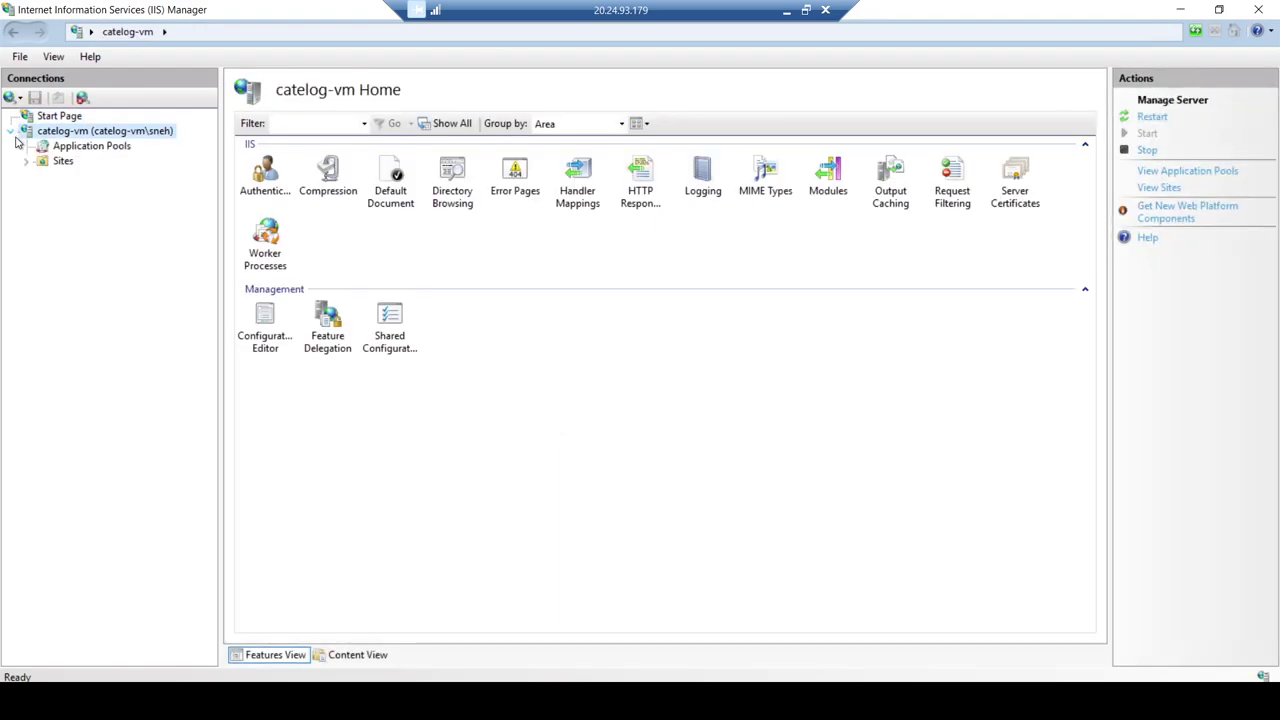
right_click(44, 158)
click(90, 169)
- Create the site 'sneh' with physical path C:\Sites\Demo on port 5000
text(sneh)
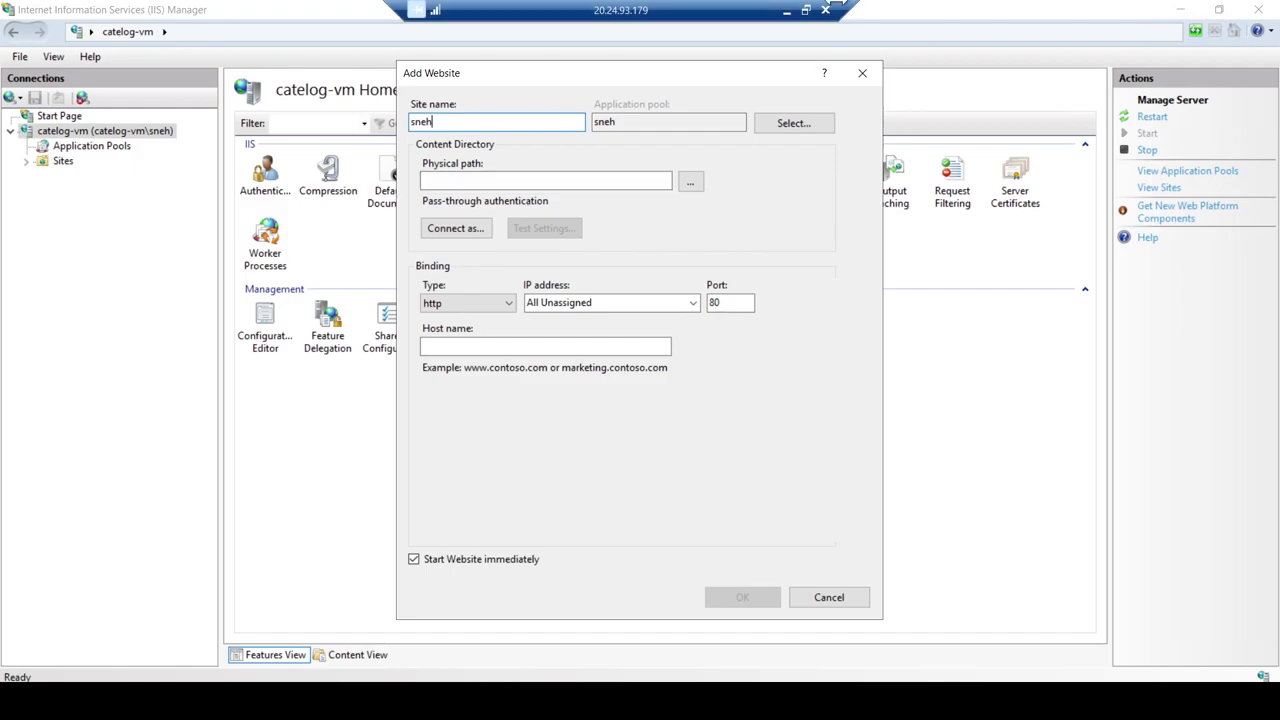
click(690, 182)
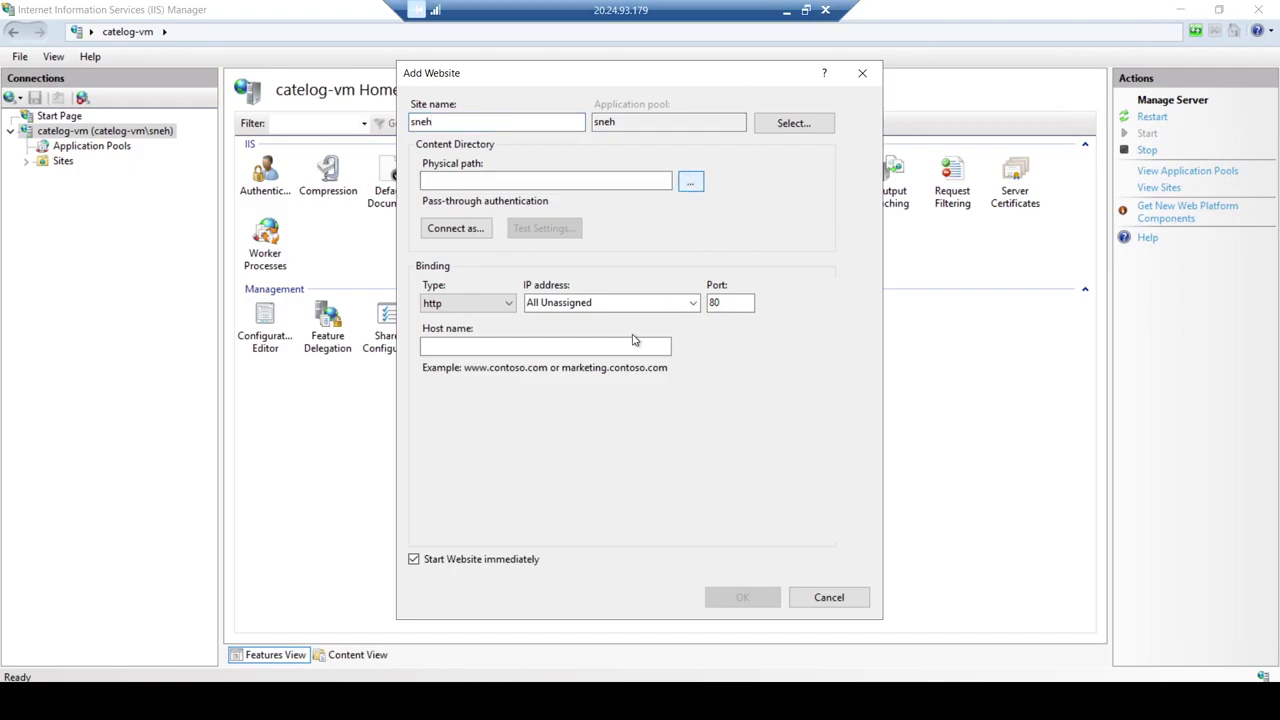
double_click(592, 422)
scroll(595, 360, down, 2)
scroll(592, 330, up, 2)
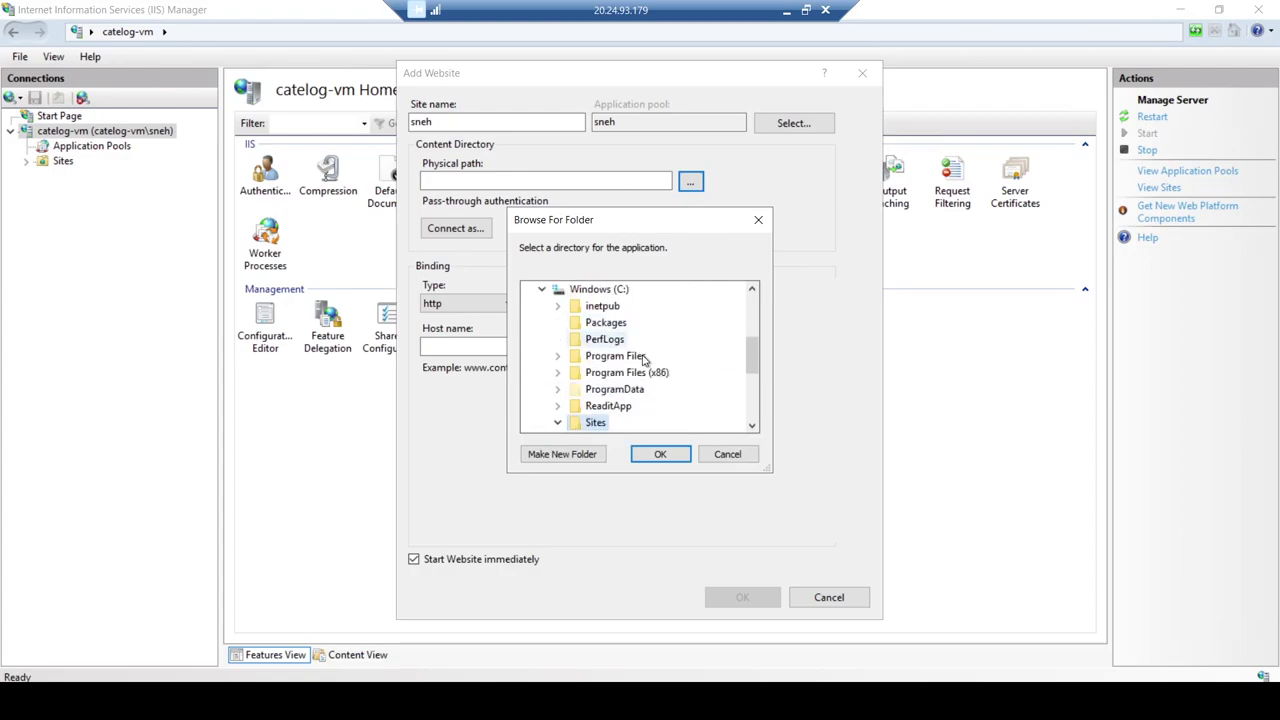
double_click(597, 418)
click(614, 390)
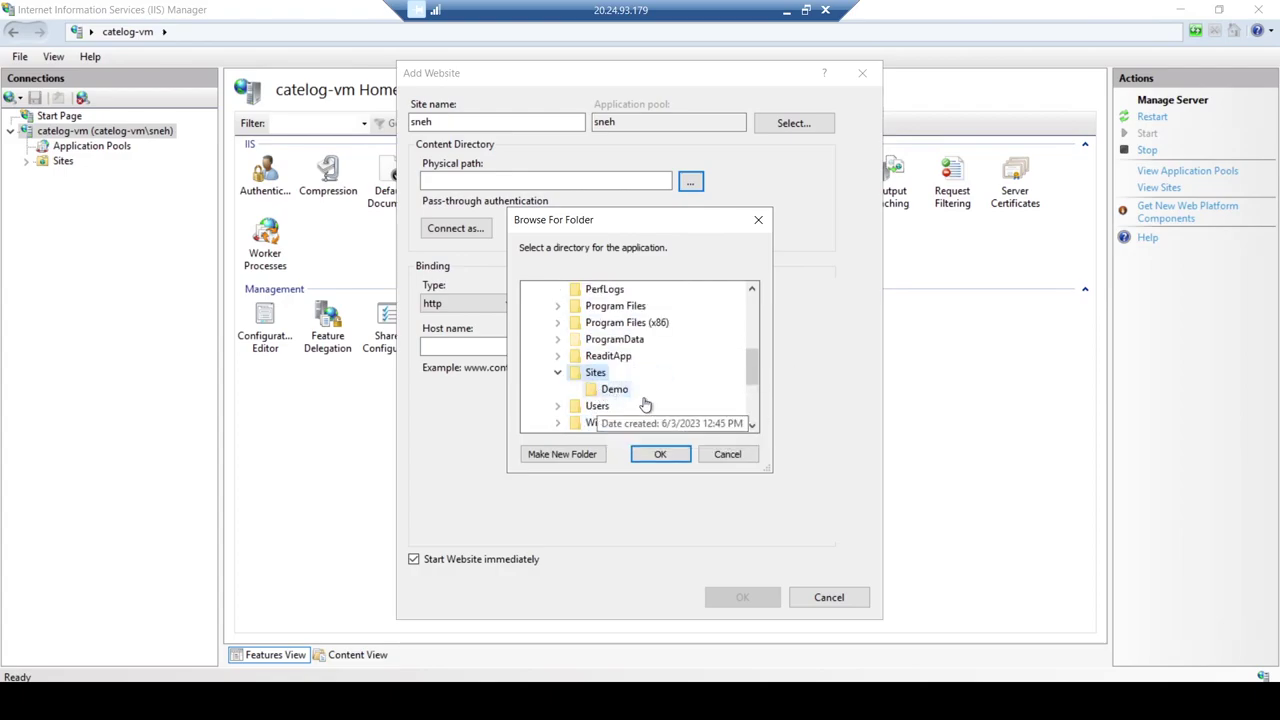
click(657, 453)
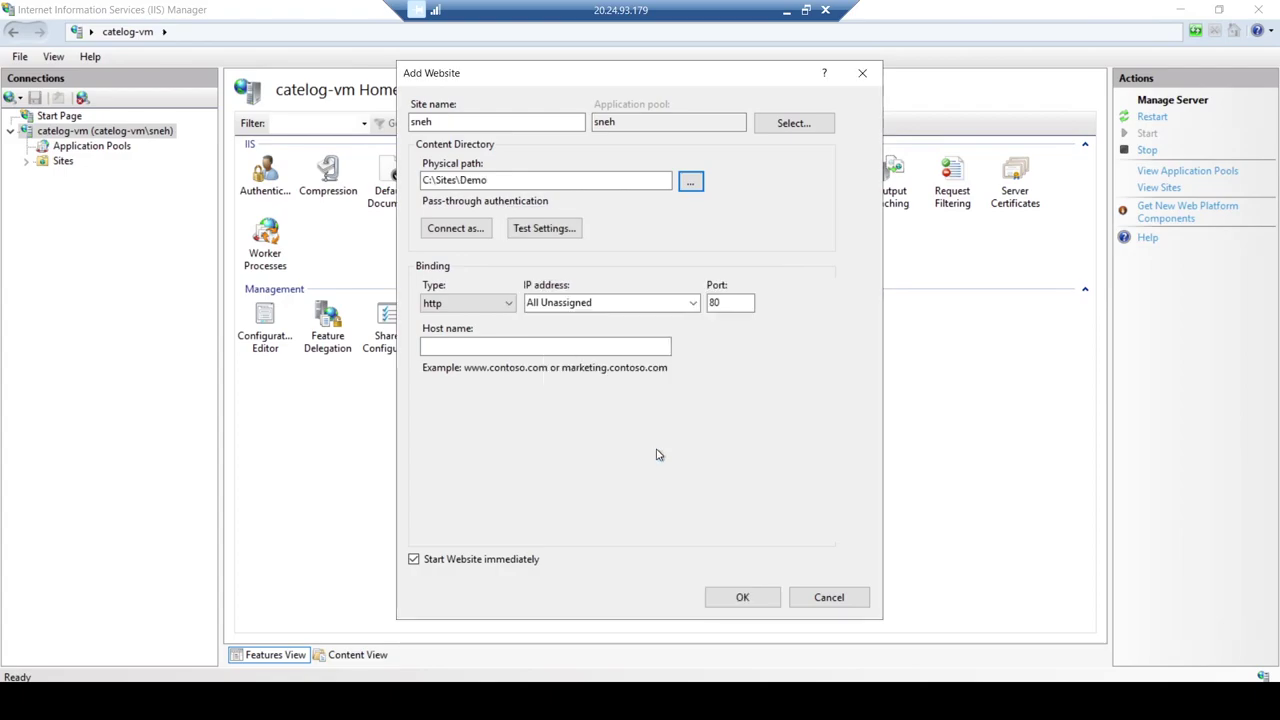
double_click(725, 305)
text(5000)
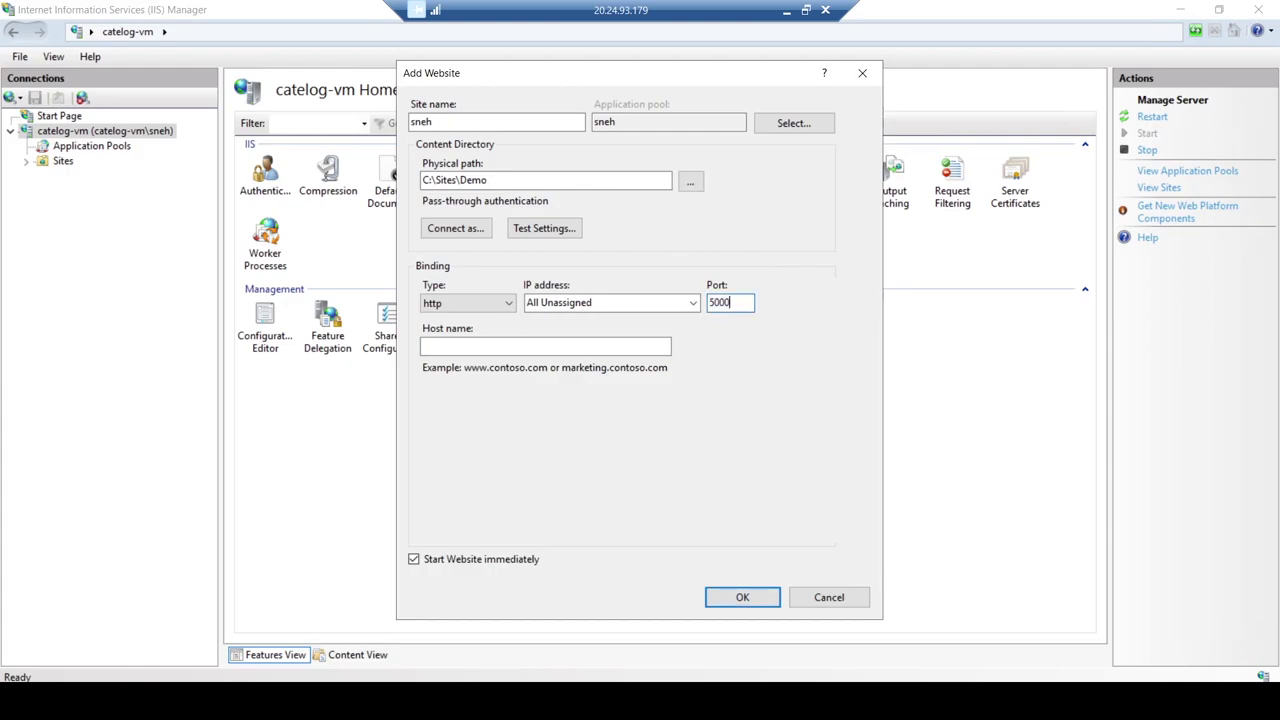
click(742, 595)
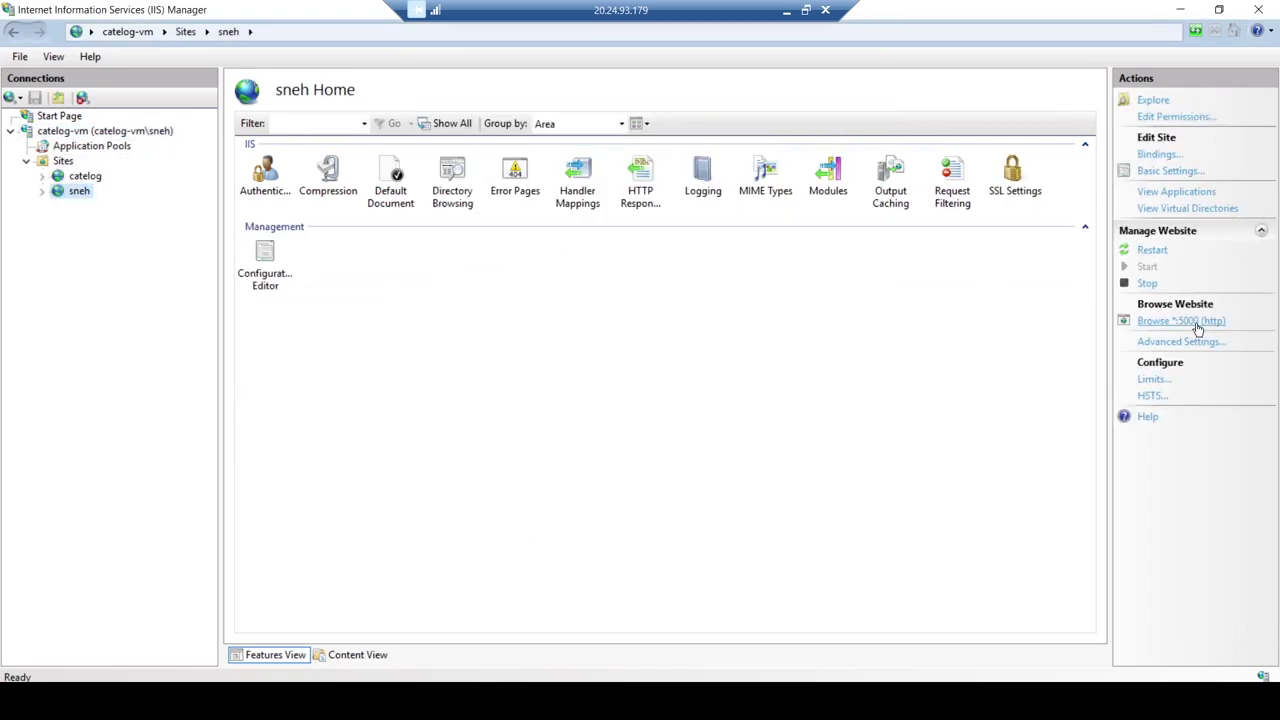
- Browse the new site and confirm localhost:5000 returns Hello World
click(1190, 321)
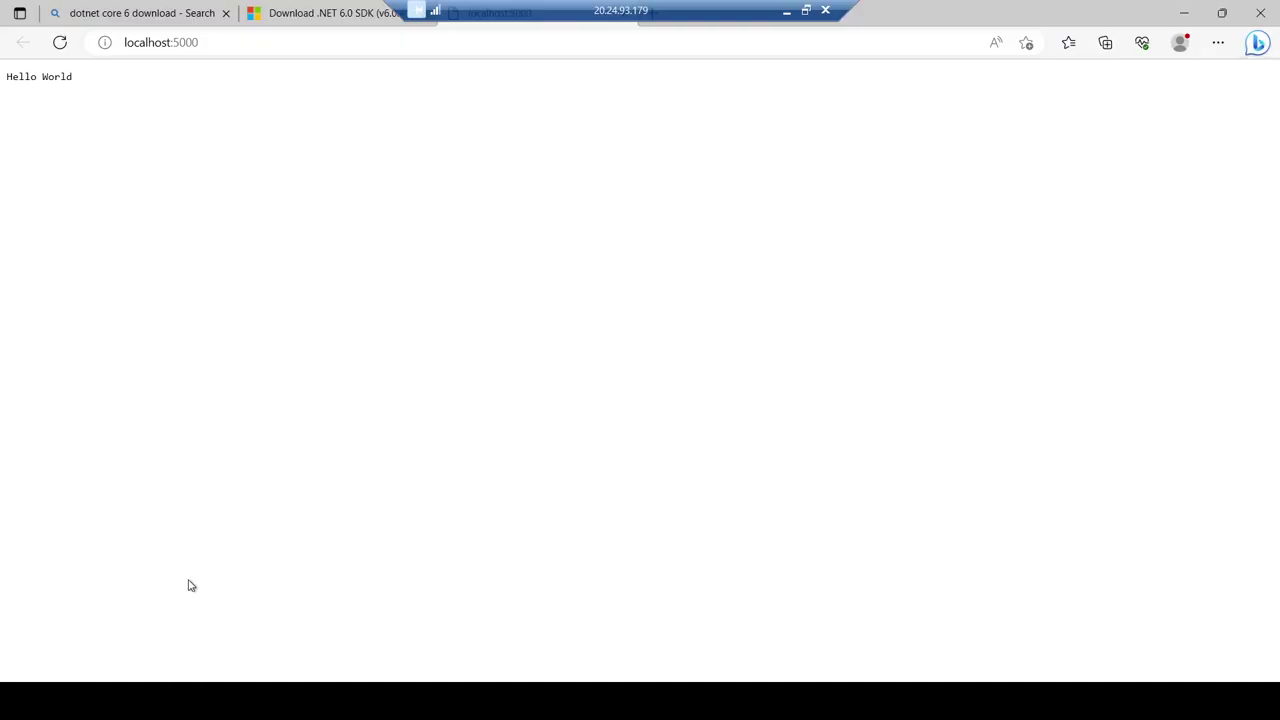
triple_click(17, 68)
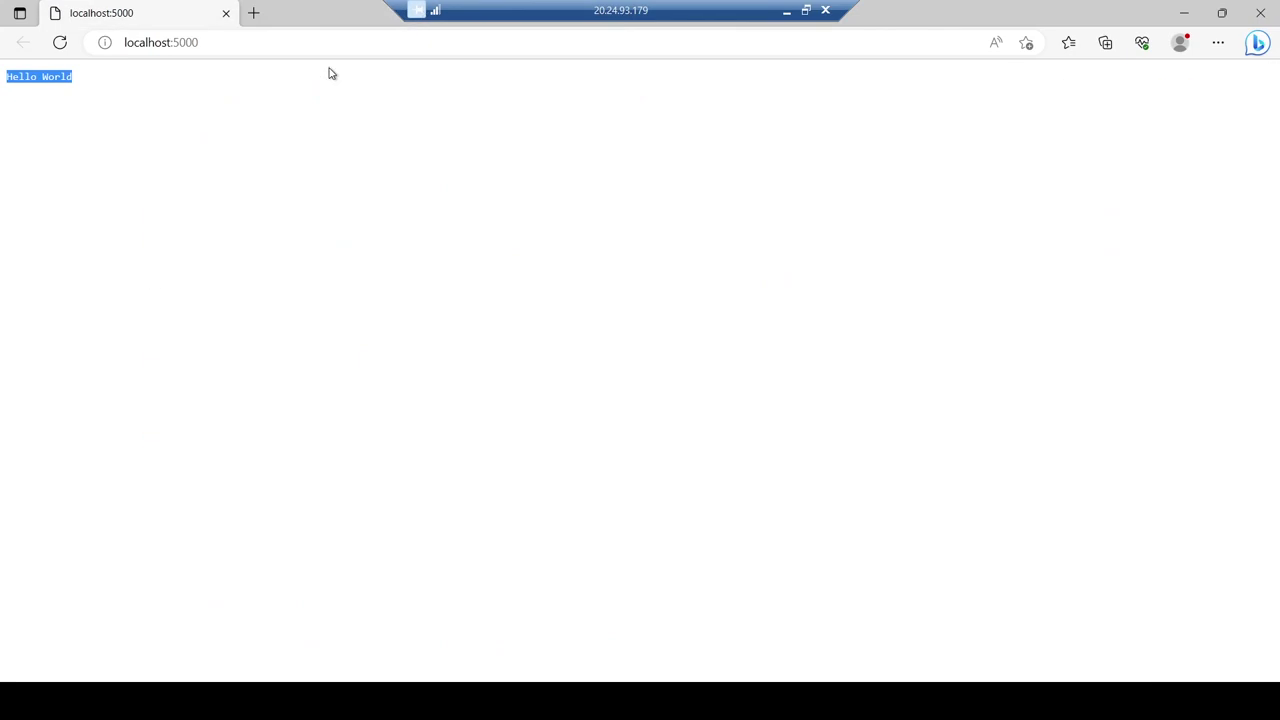
click(785, 17)
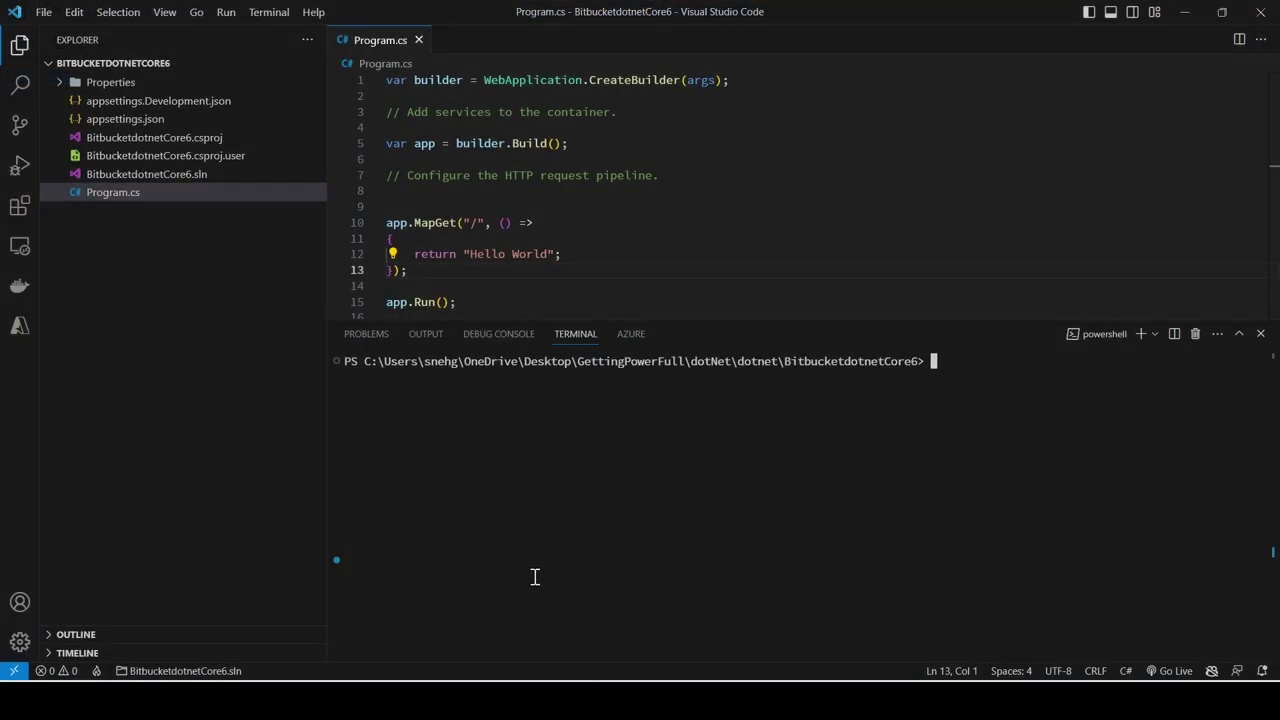
- Run git init, stage all BitbucketdotnetCore6 files, and commit them as 'Initial commit'
drag(326, 428, 292, 430)
text(git init)
key(Return)
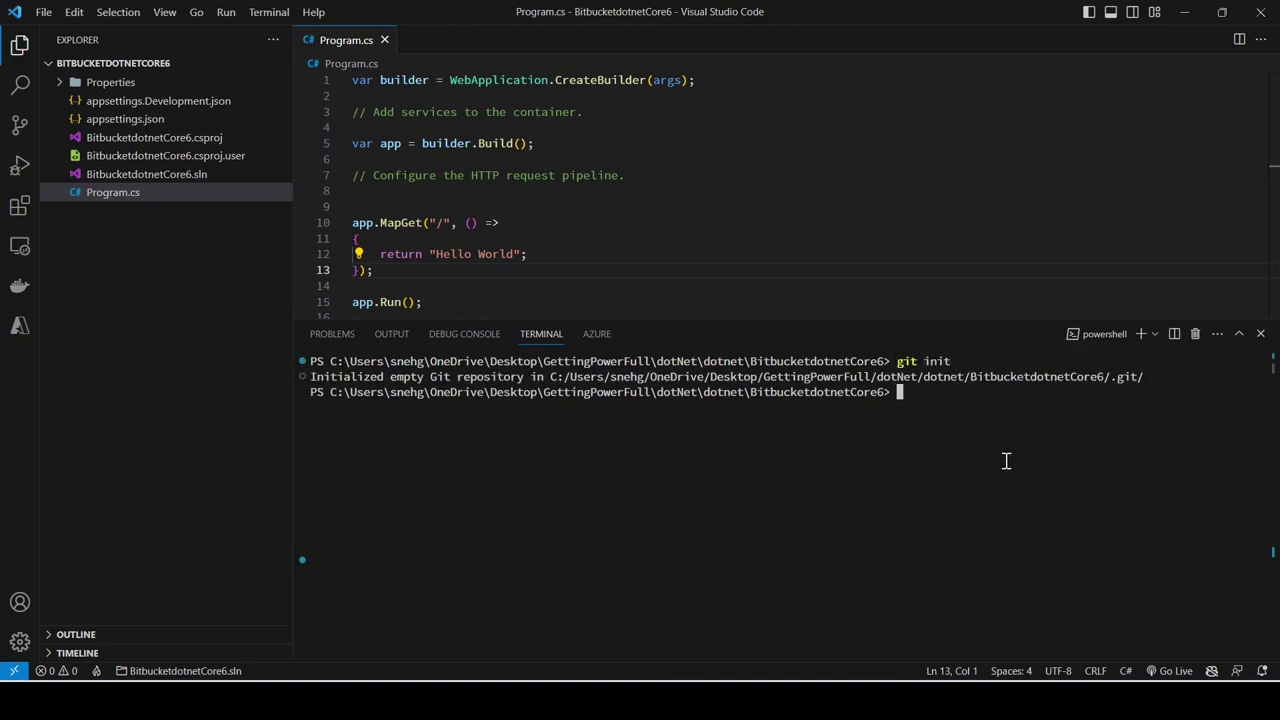
text(git status)
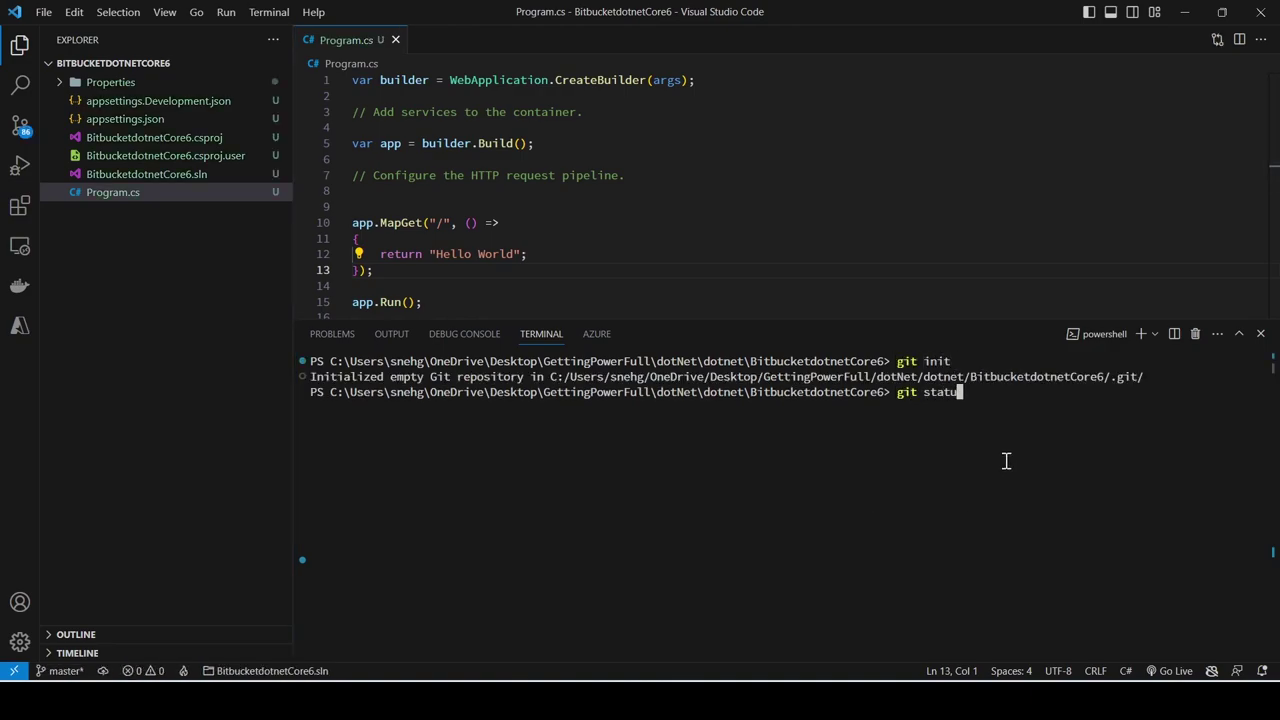
key(Return)
text(git add .)
key(Return)
text(git commit -m "Initial commit")
key(Return)
text(git)
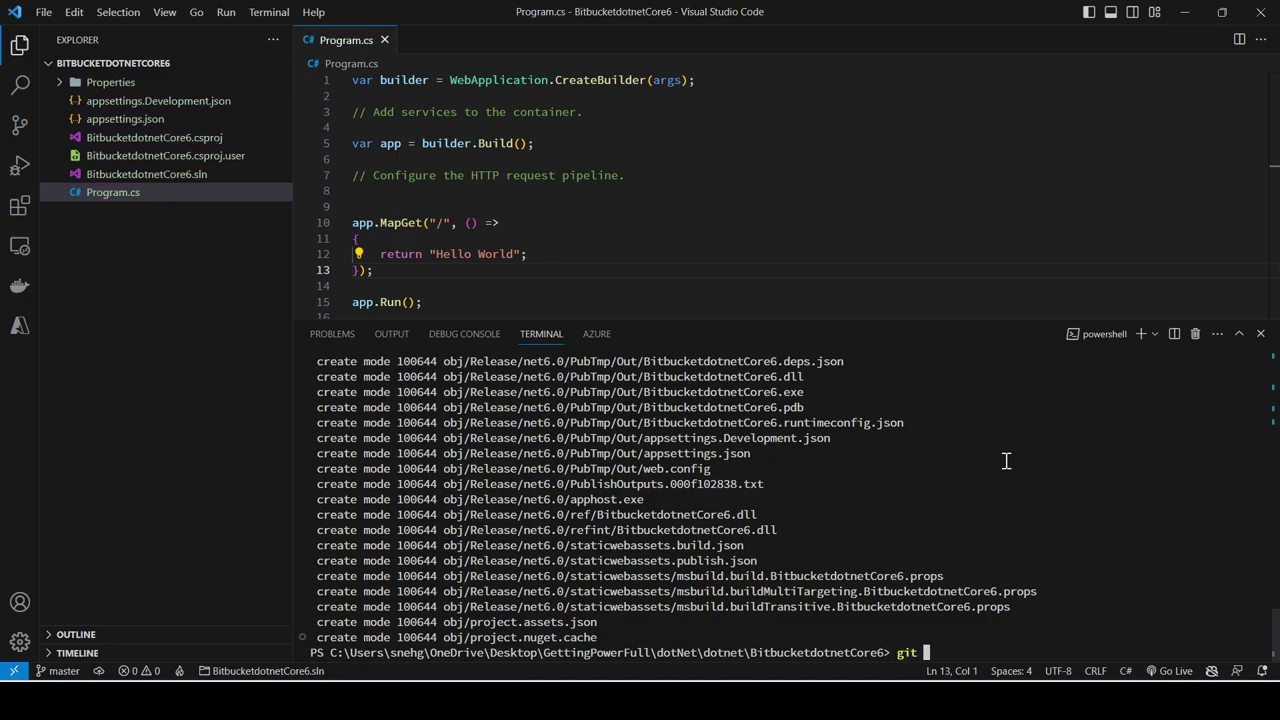
key(alt+Tab)
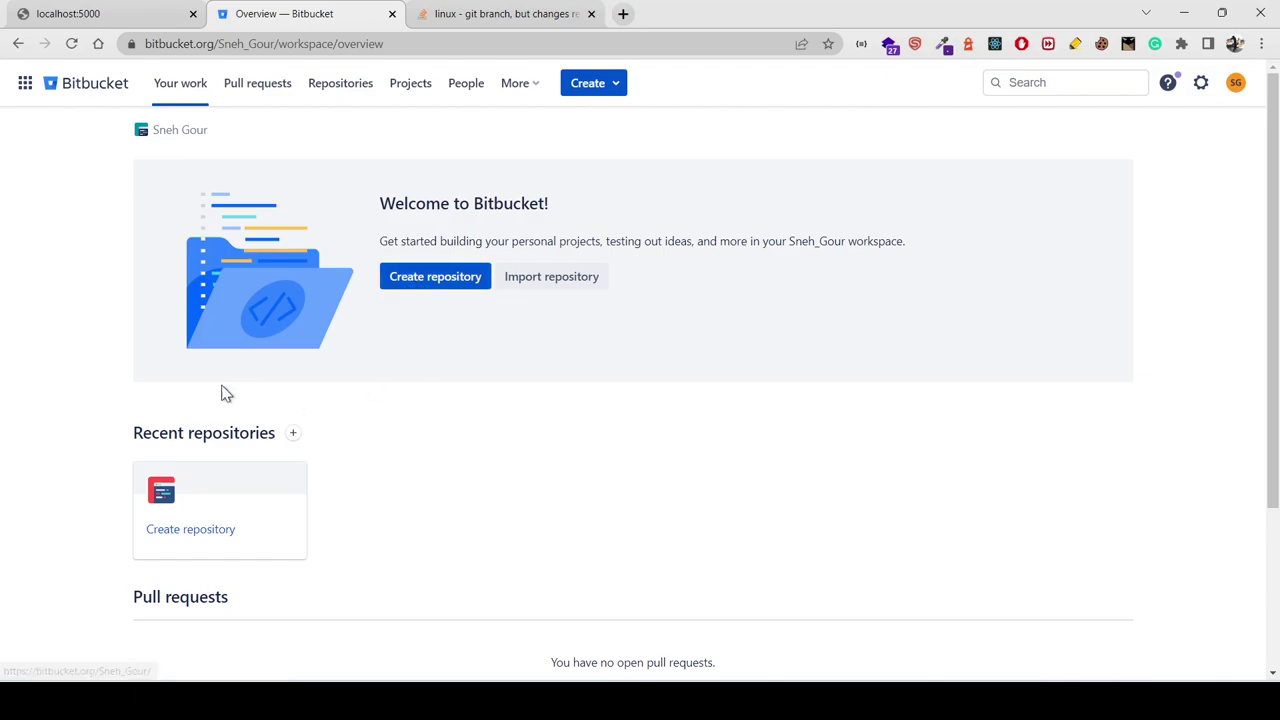
- Create public repository PipeLine in project DeploymentTest with no README and no .gitignore
click(420, 287)
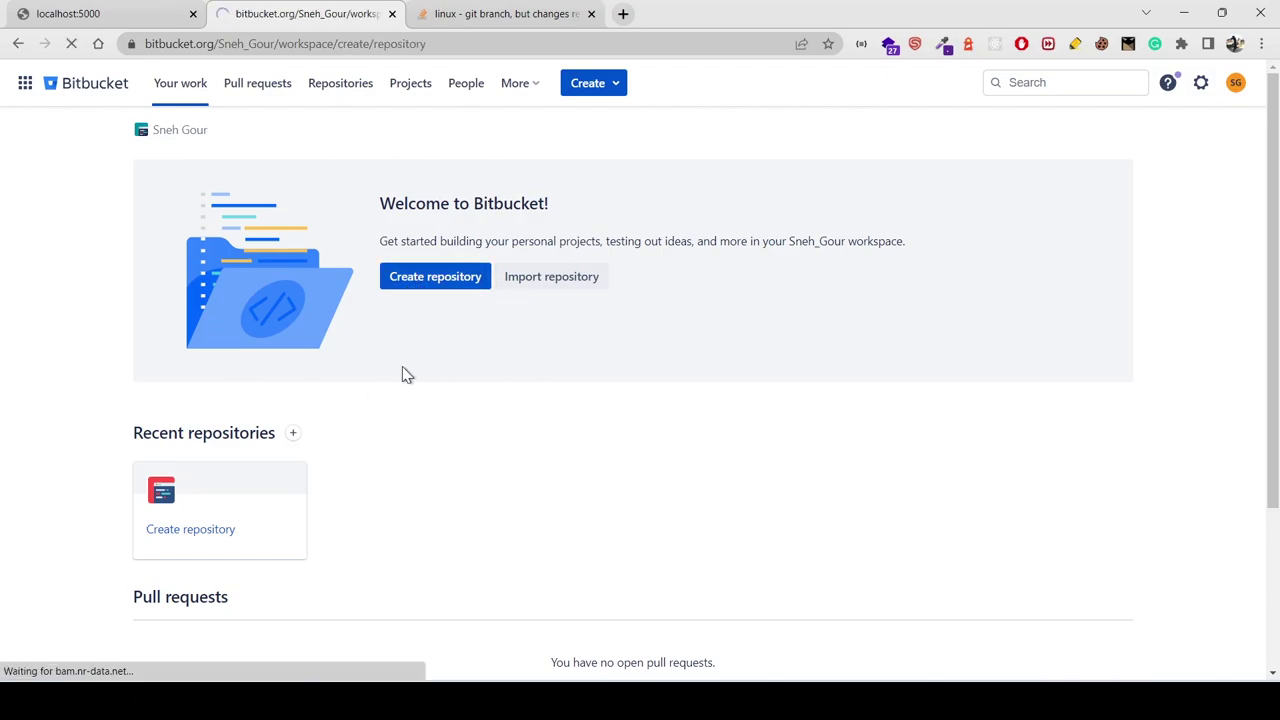
click(649, 290)
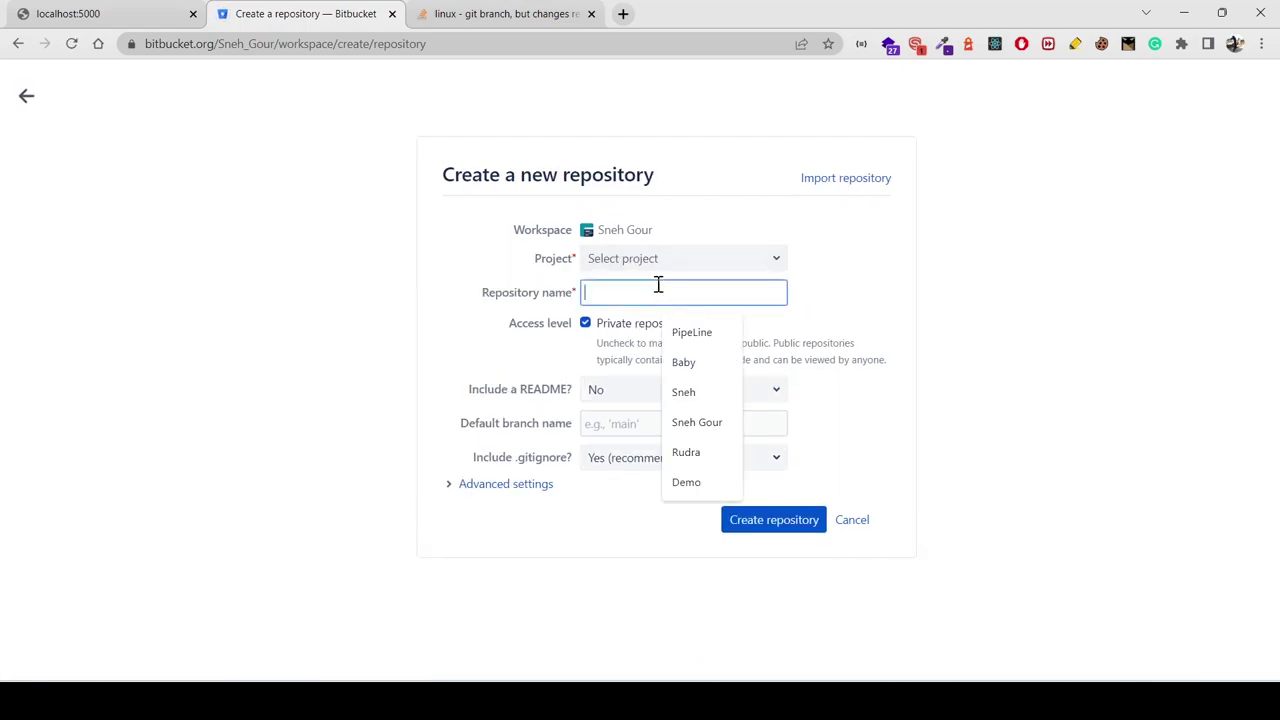
click(649, 260)
click(633, 333)
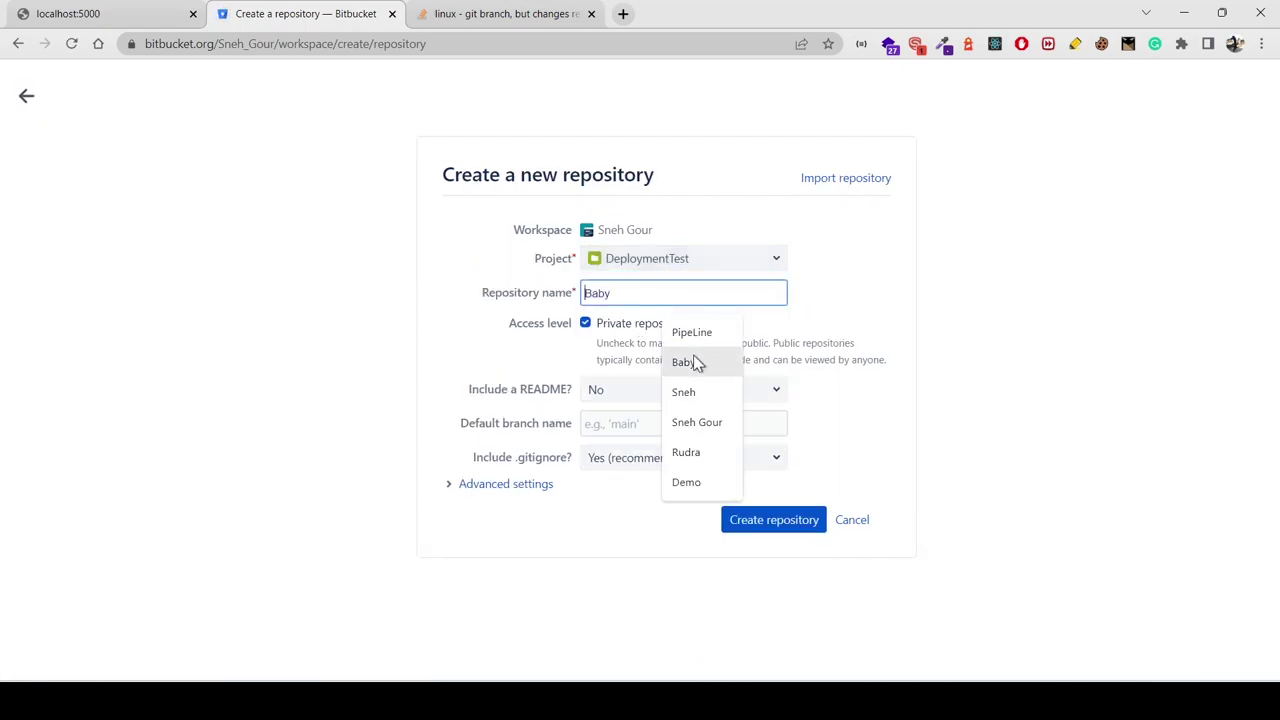
click(697, 336)
click(585, 324)
click(632, 395)
click(628, 424)
click(630, 462)
click(655, 489)
click(763, 524)
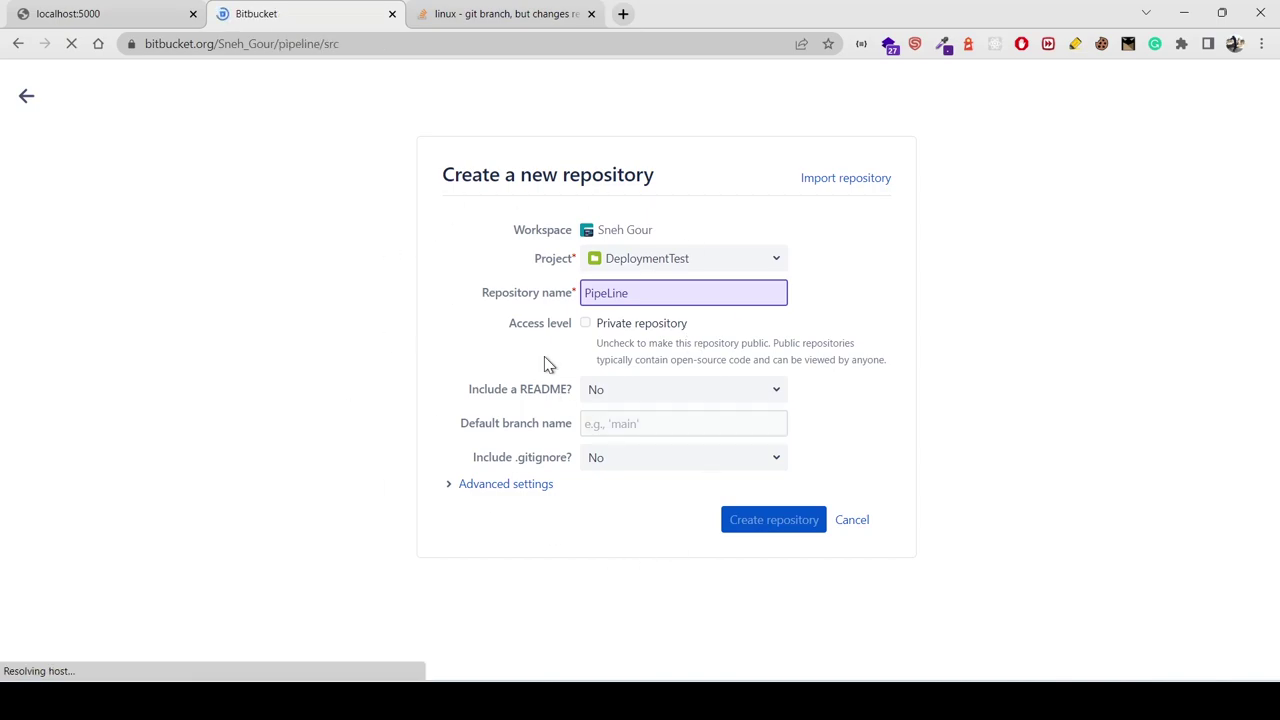
- Switch the clone URL to HTTPS and copy it
click(513, 390)
click(512, 430)
drag(923, 391, 614, 392)
key(ctrl+c)
- Add the PipeLine clone URL as origin, run git push origin master -f, and reload the Bitbucket page
key(alt+Tab)
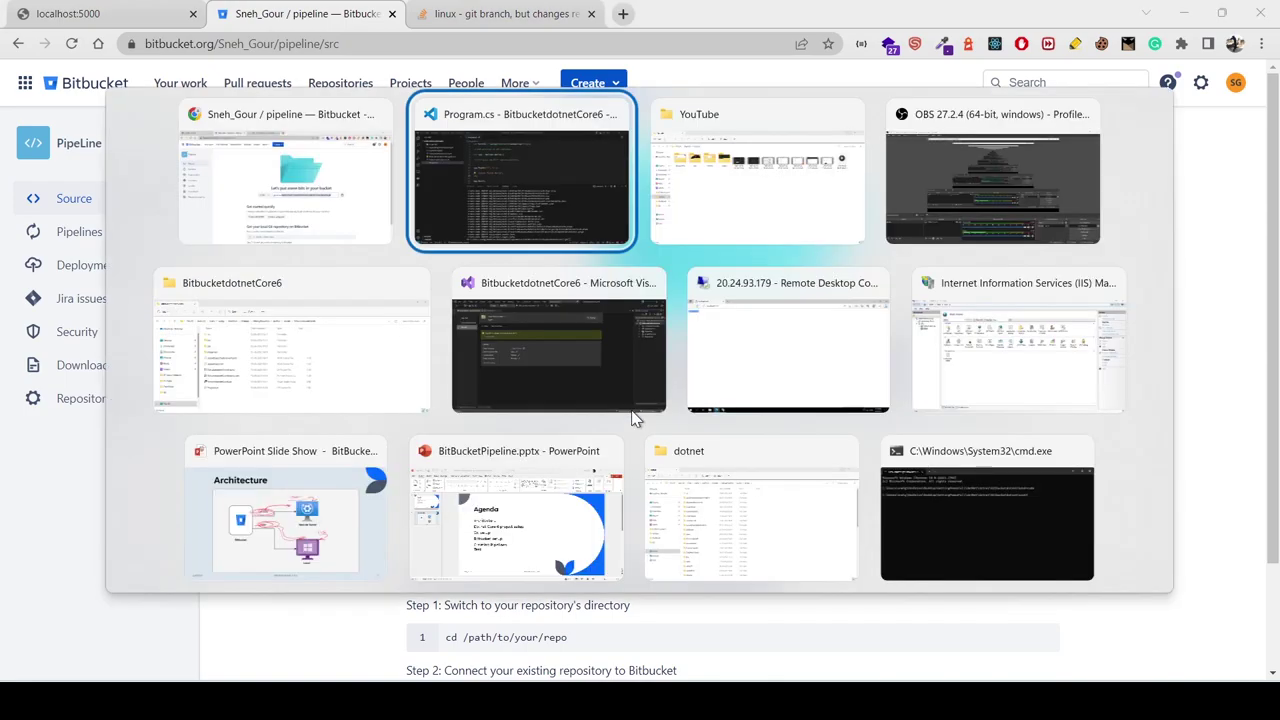
text(remote)
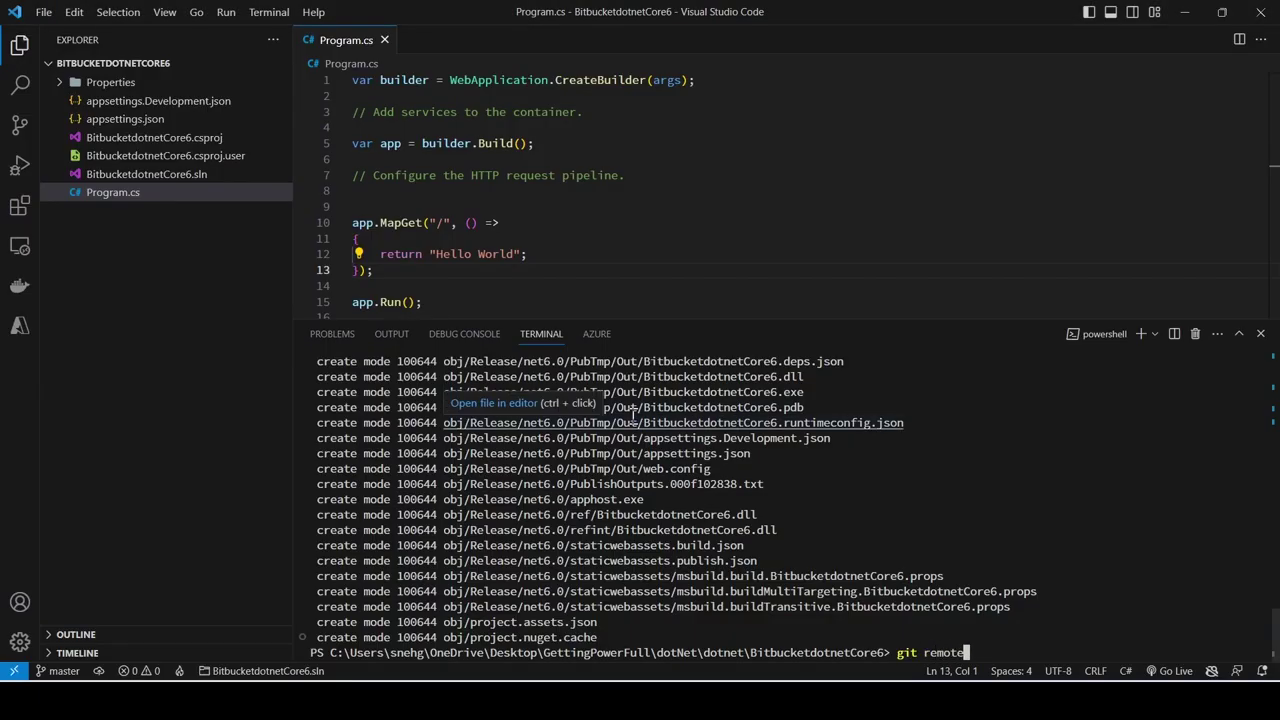
text( add origin)
key(ctrl+v)
key(Return)
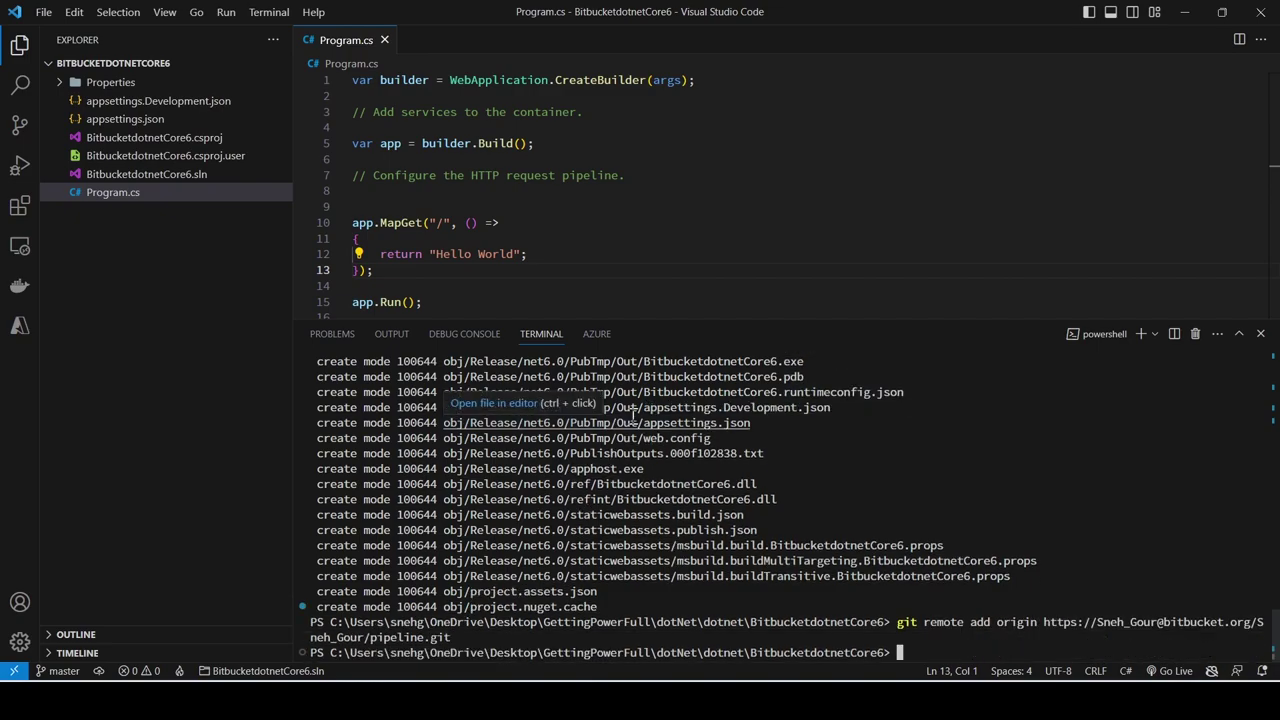
text(git push origin maste)
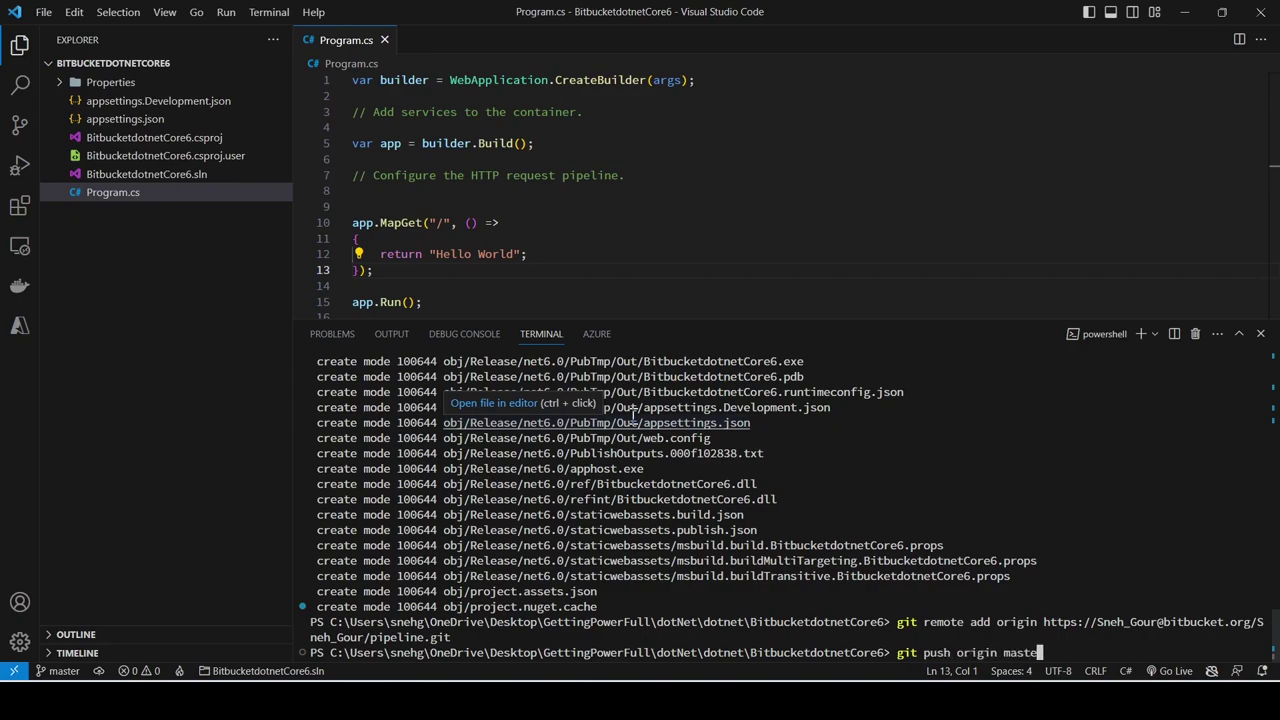
text(r -f)
key(Return)
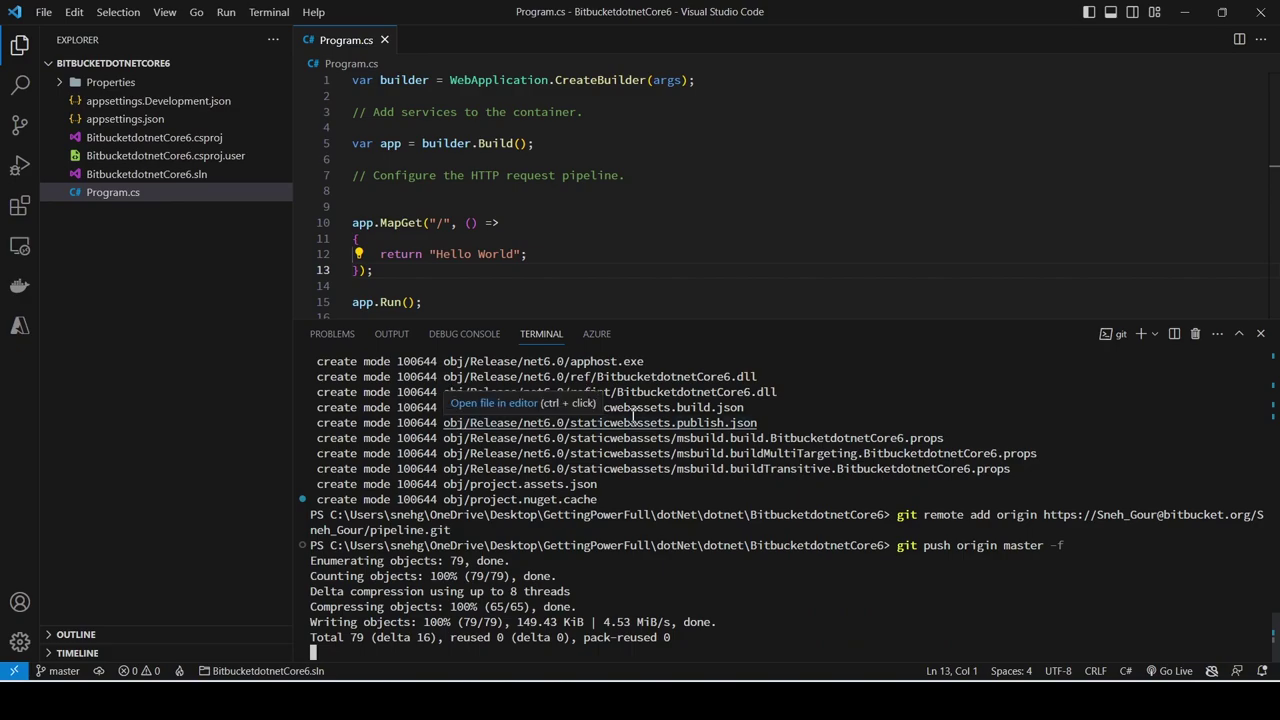
key(alt+Tab)
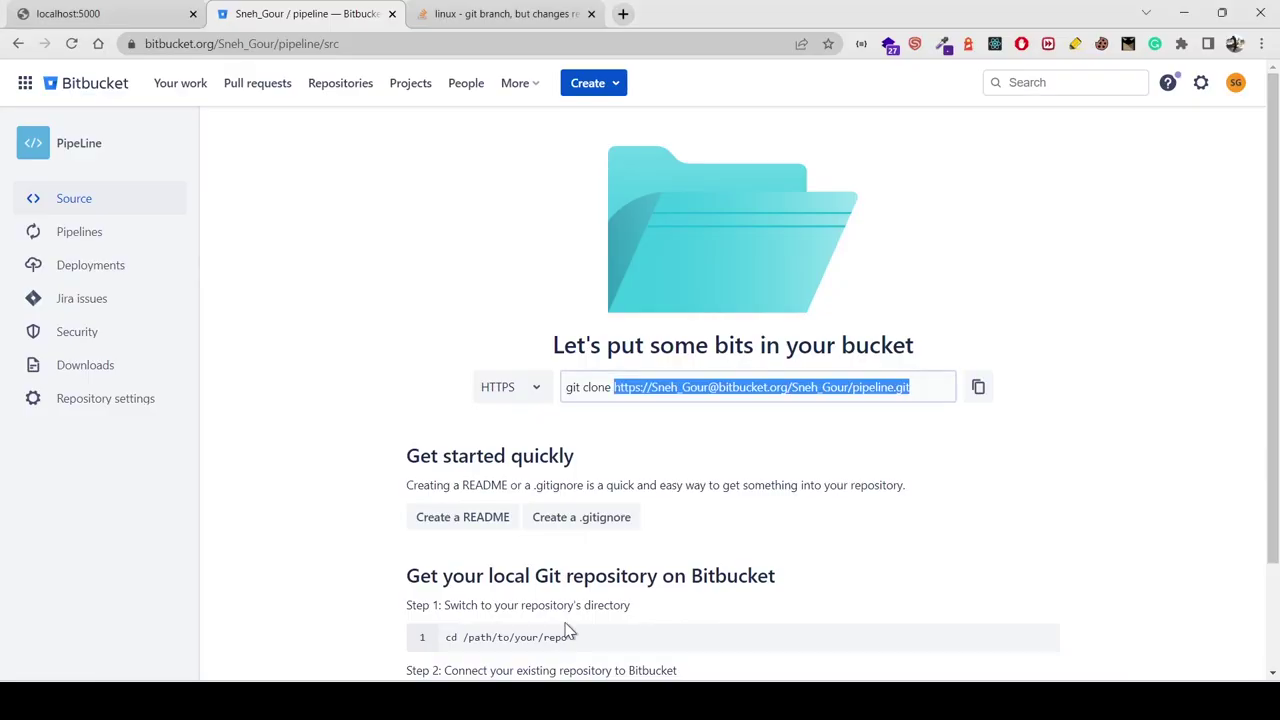
click(72, 44)
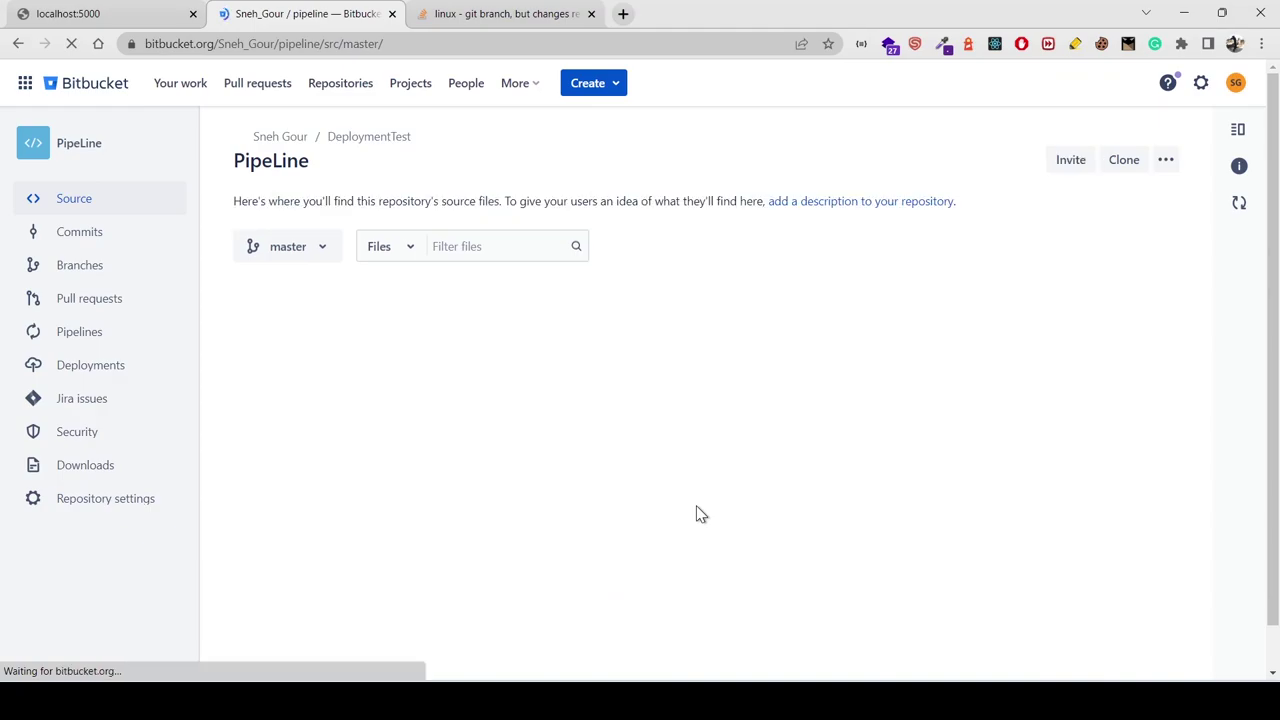
- Create and check out a dev branch, then edit and save the Program.cs message
key(alt+Tab)
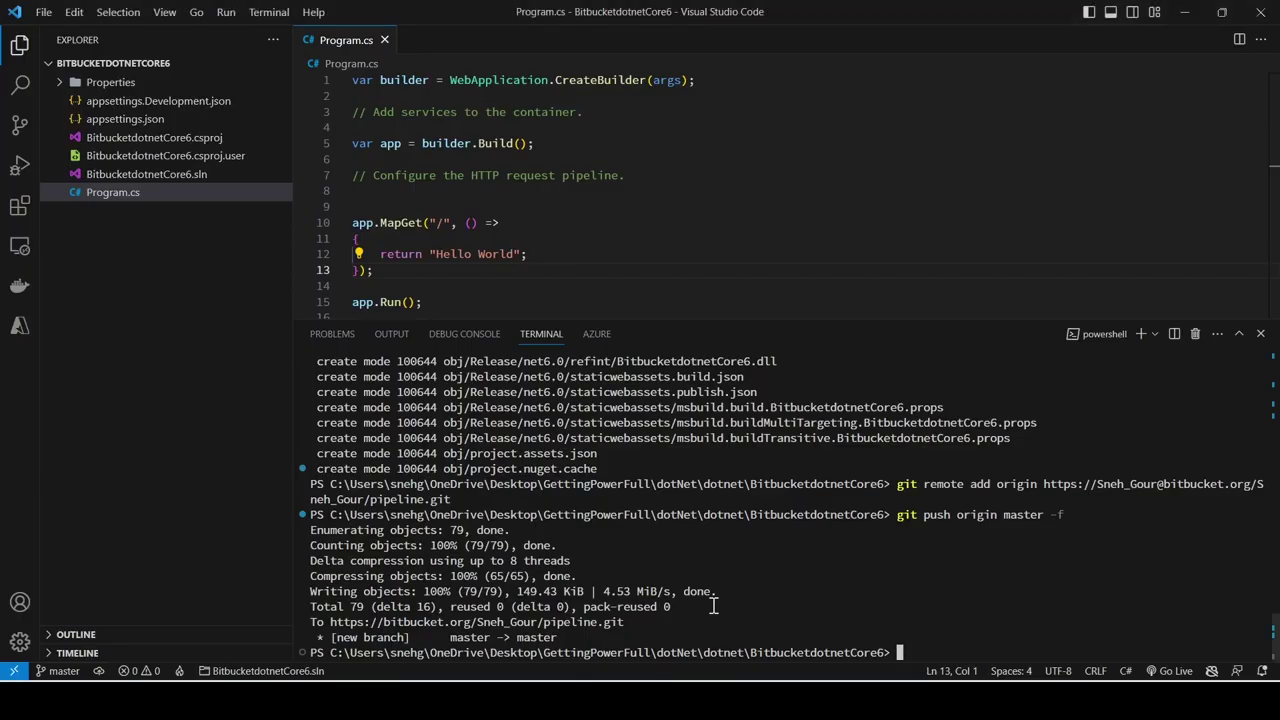
text(git branch dev)
key(Return)
text(git checkout dev)
key(Return)
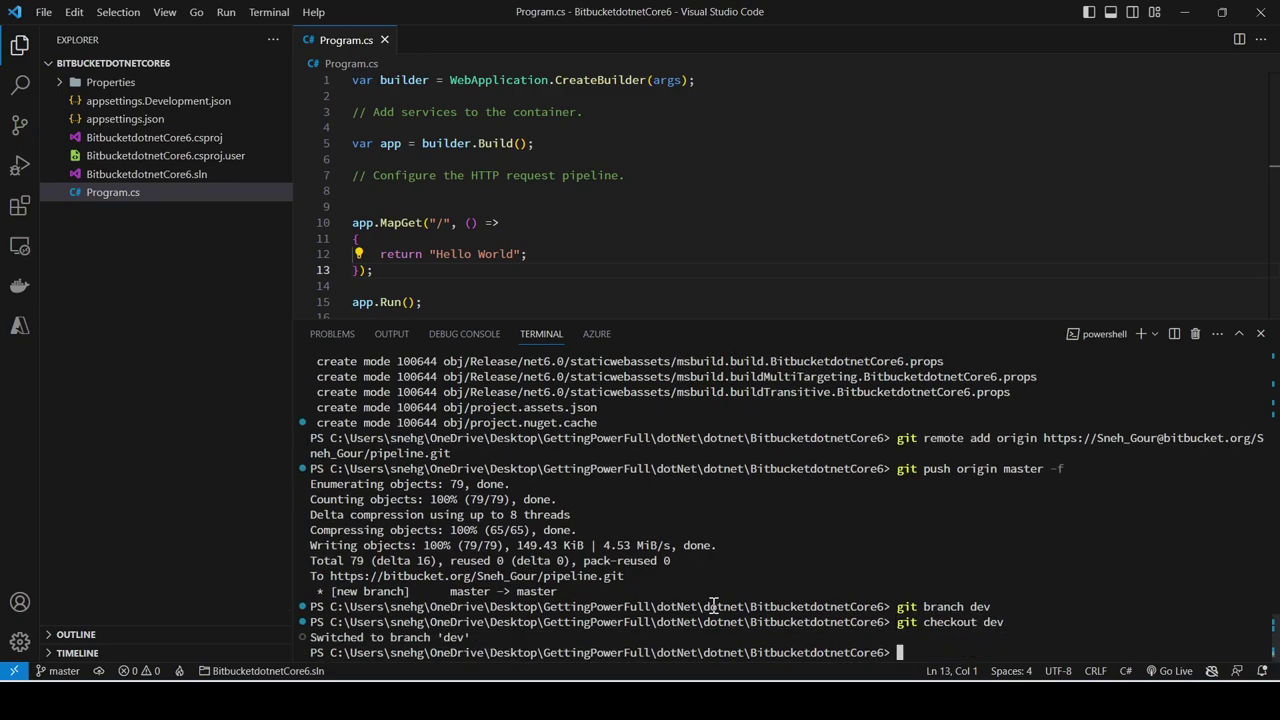
click(517, 256)
text(from dev)
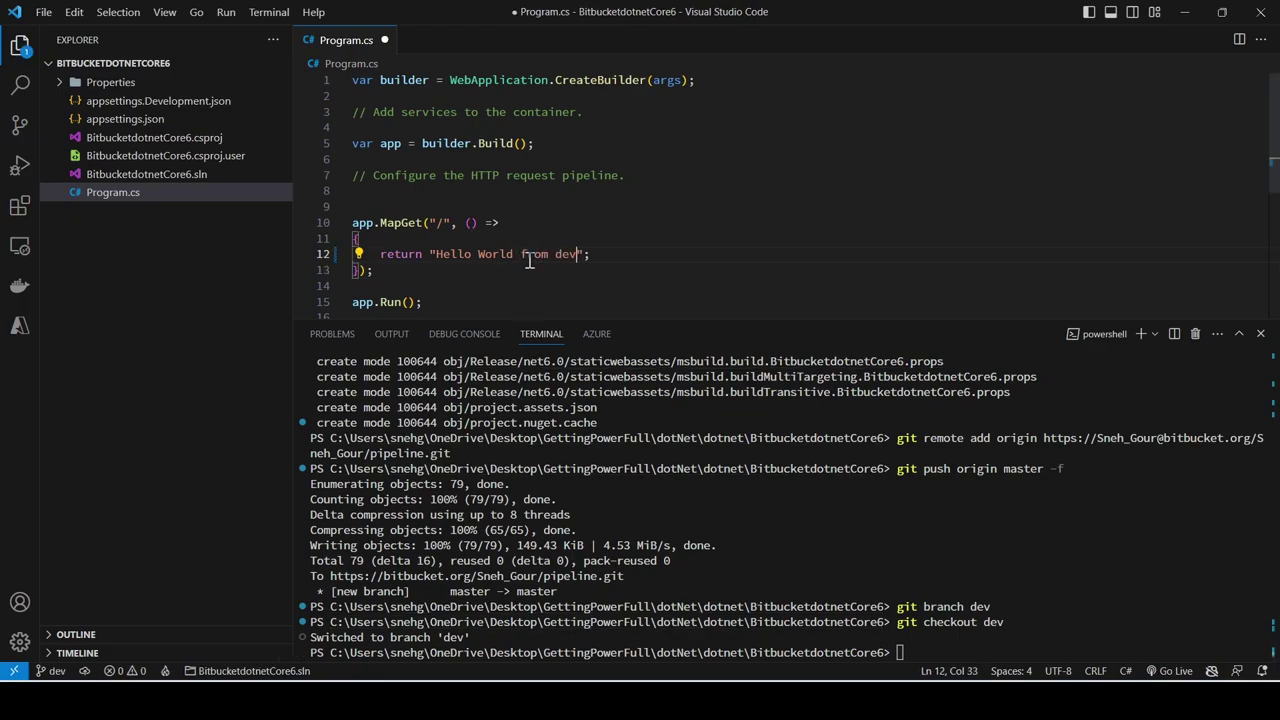
key(ctrl+s)
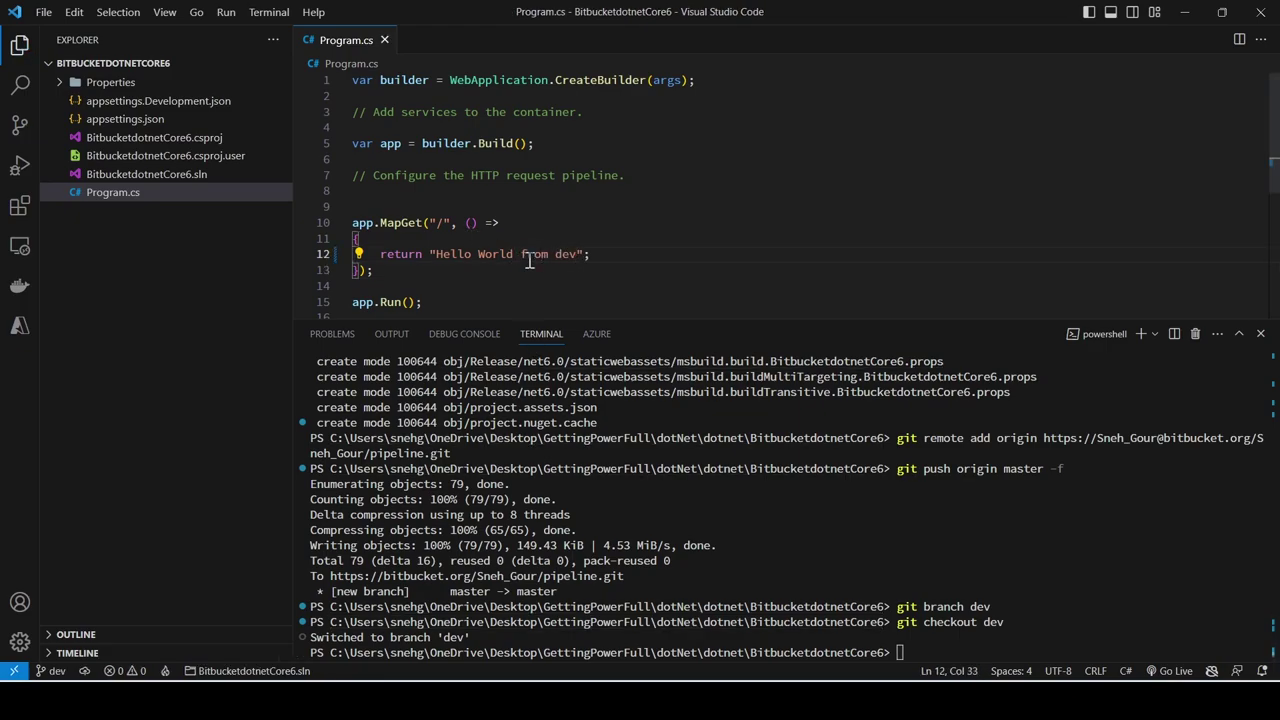
- Commit all changes as 'Dev Initial', force-push dev to Bitbucket, and reload the repo page
click(924, 640)
text(git status)
key(Return)
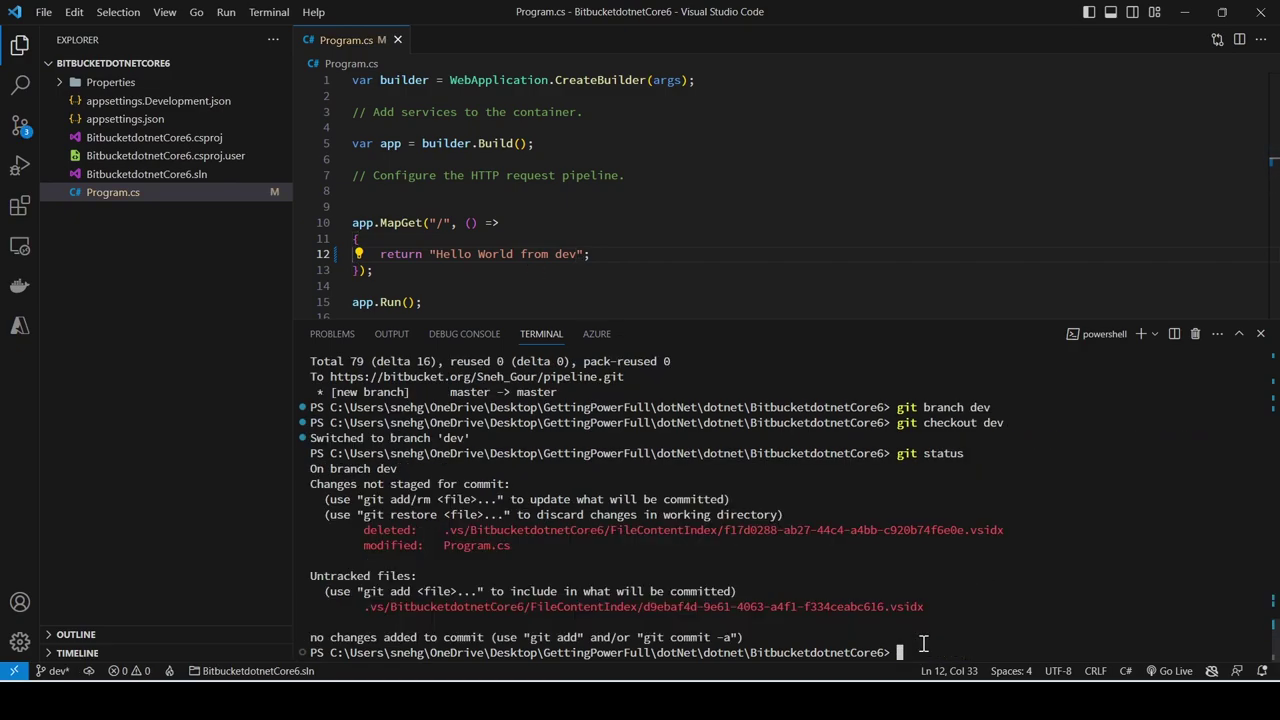
text(git add .)
key(Return)
text(git commit -)
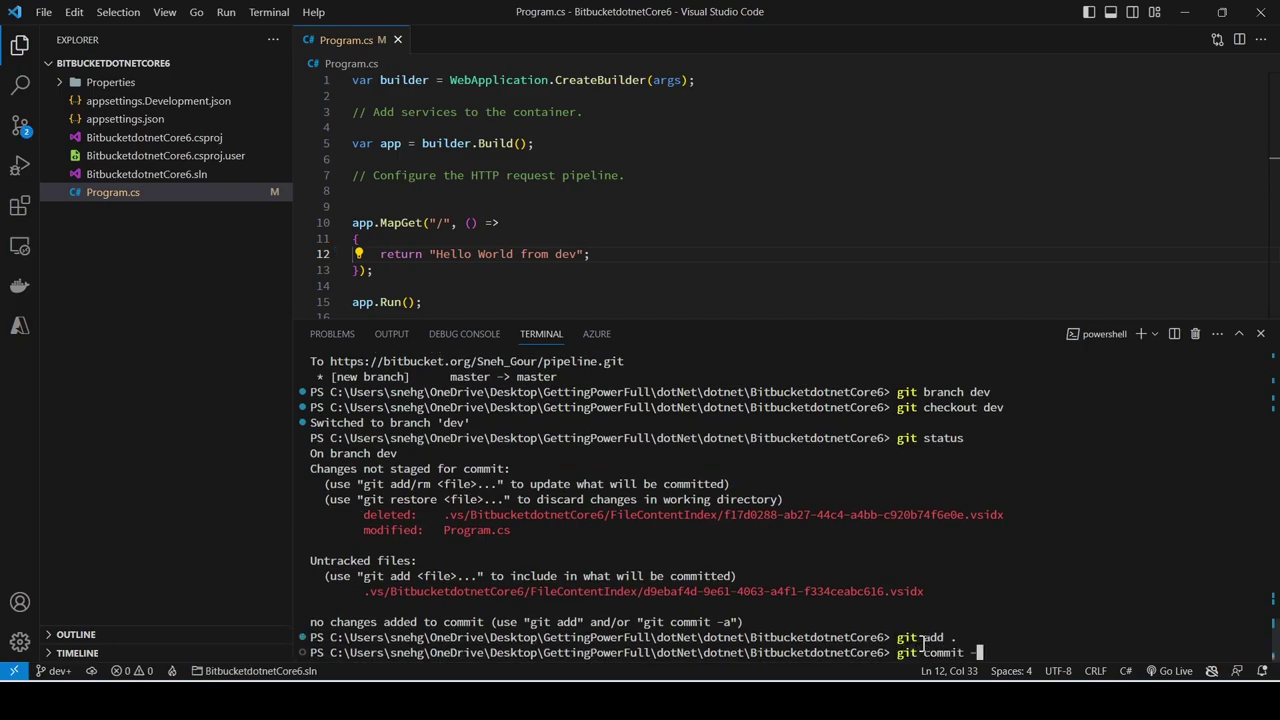
text(m "Dev Initial")
key(Return)
text(git)
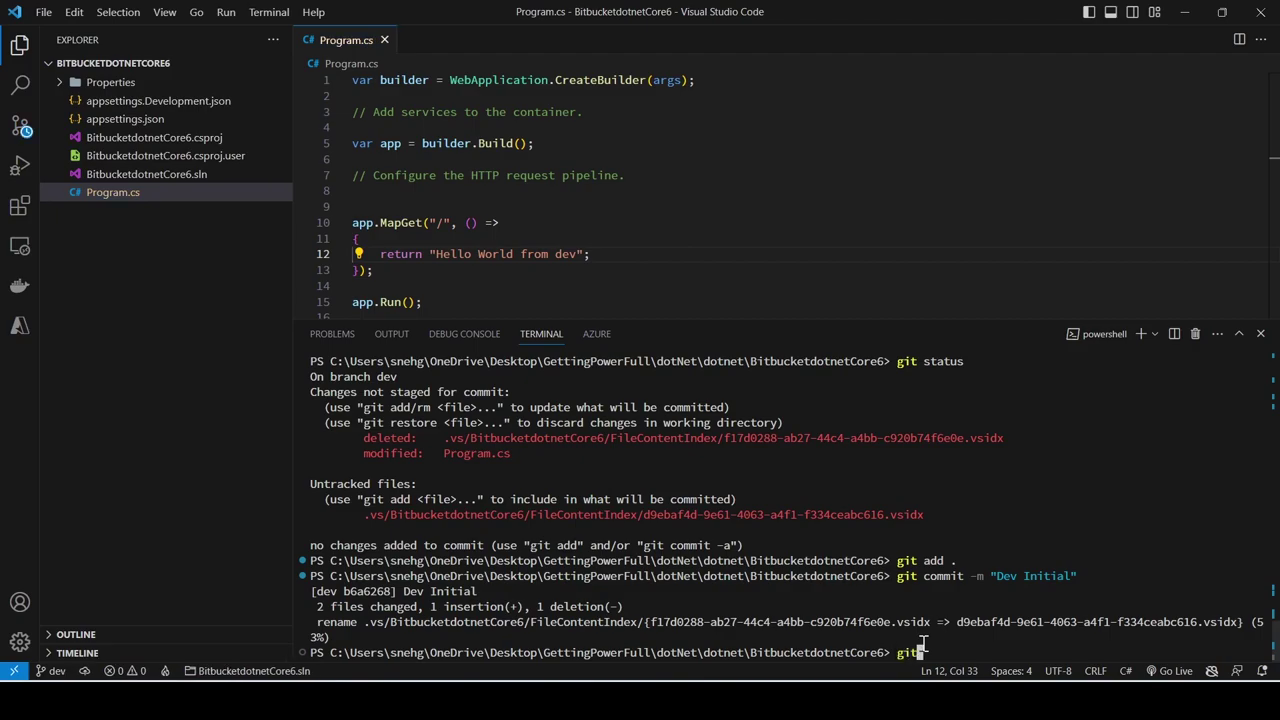
text( push origin )
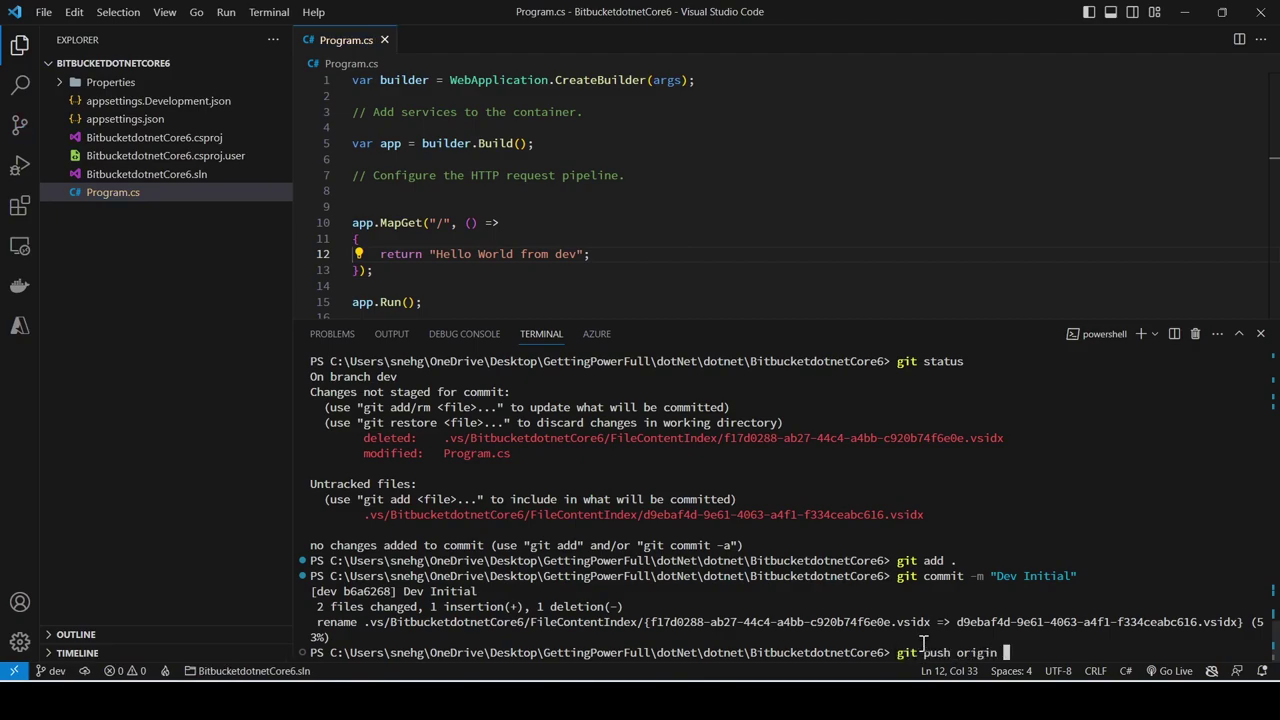
text(dev -f)
key(Return)
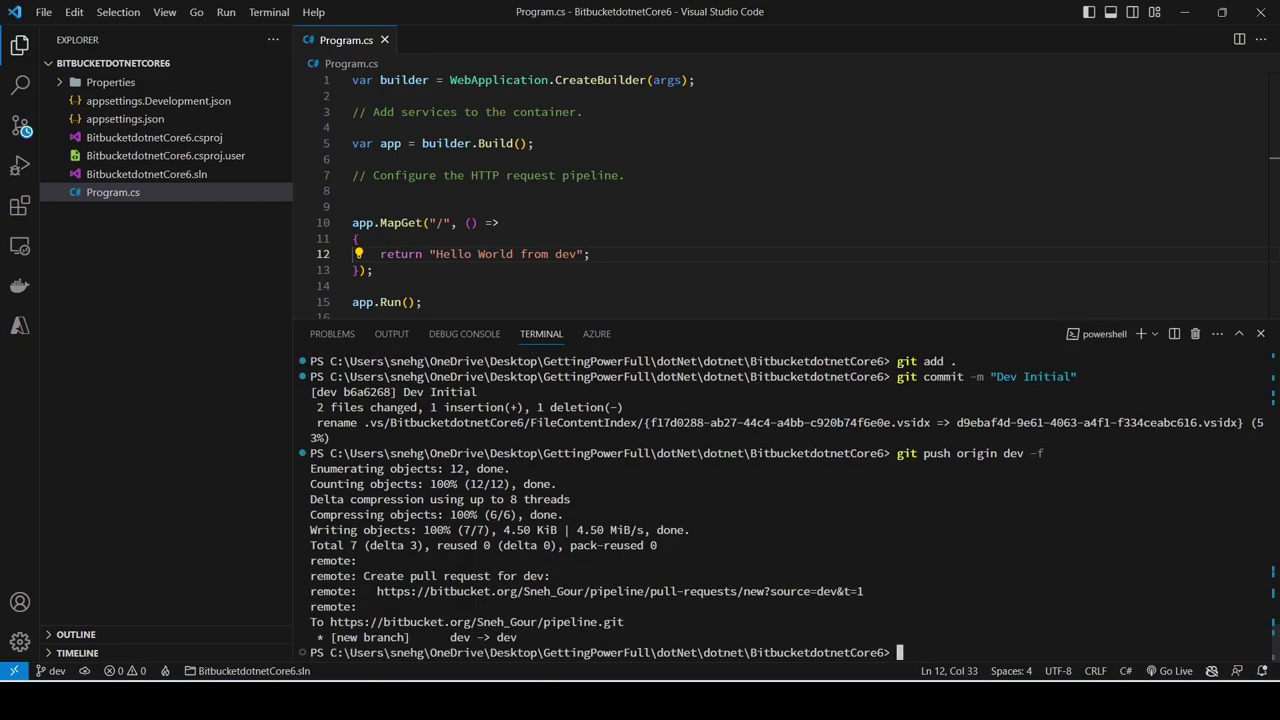
key(alt+Tab)
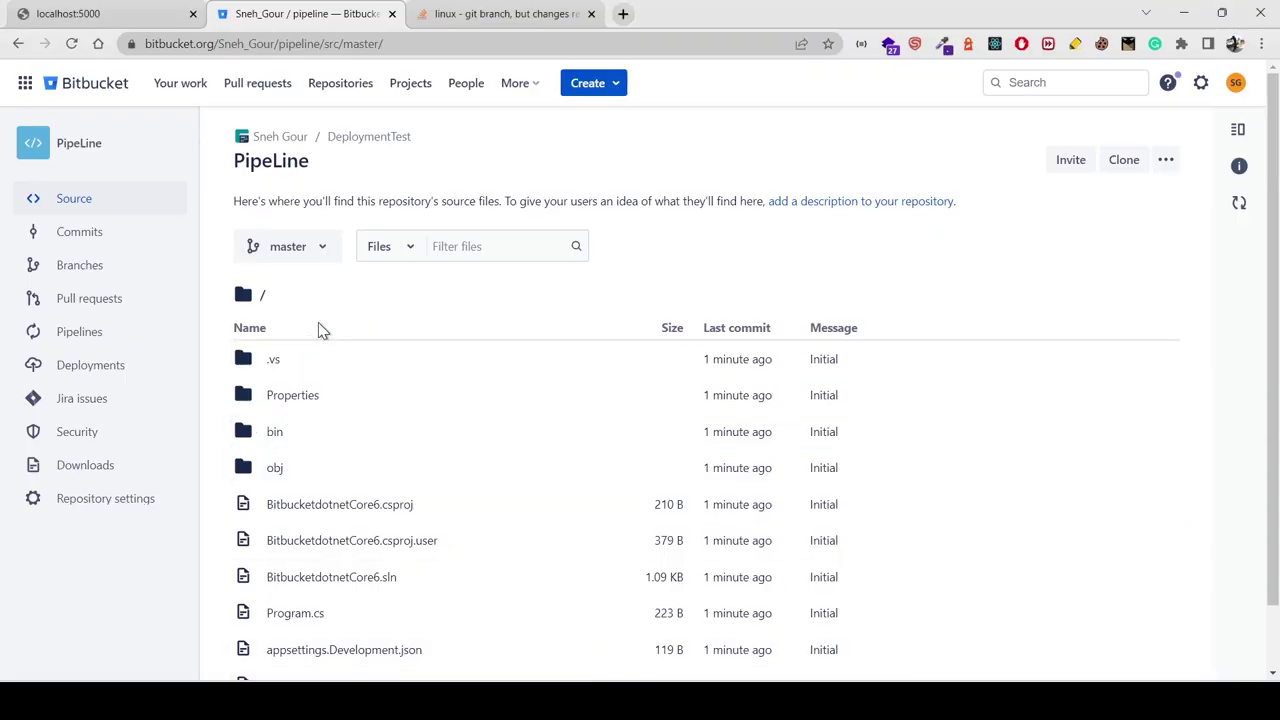
click(72, 44)
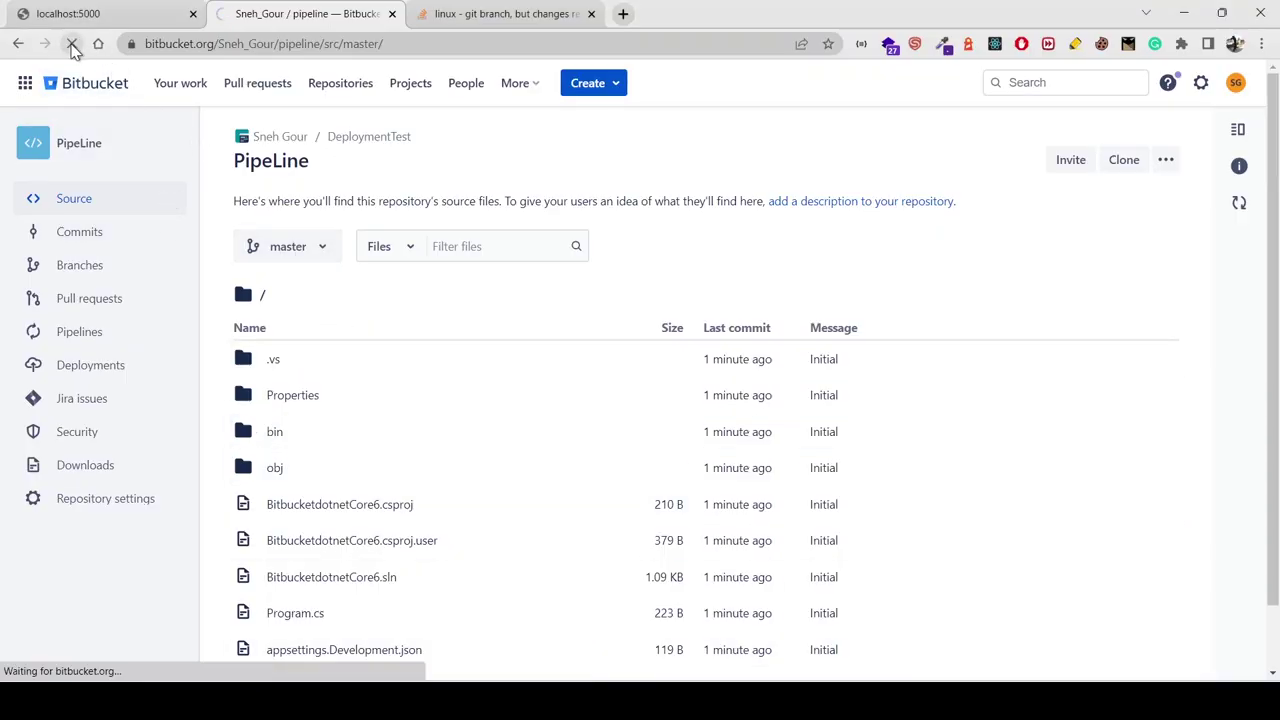
- Open PipeLine's Program.cs, switch to the dev branch, and check the 'Hello World from dev' string
click(317, 258)
scroll(955, 410, down, 1)
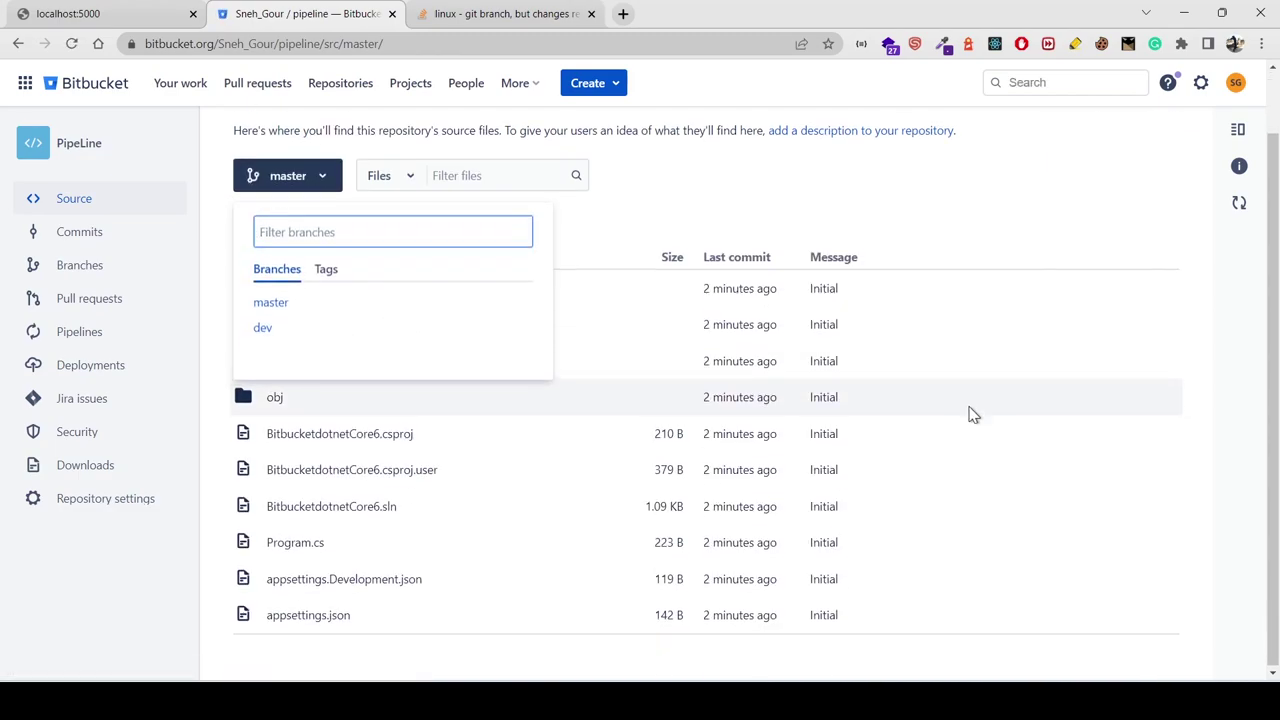
click(291, 549)
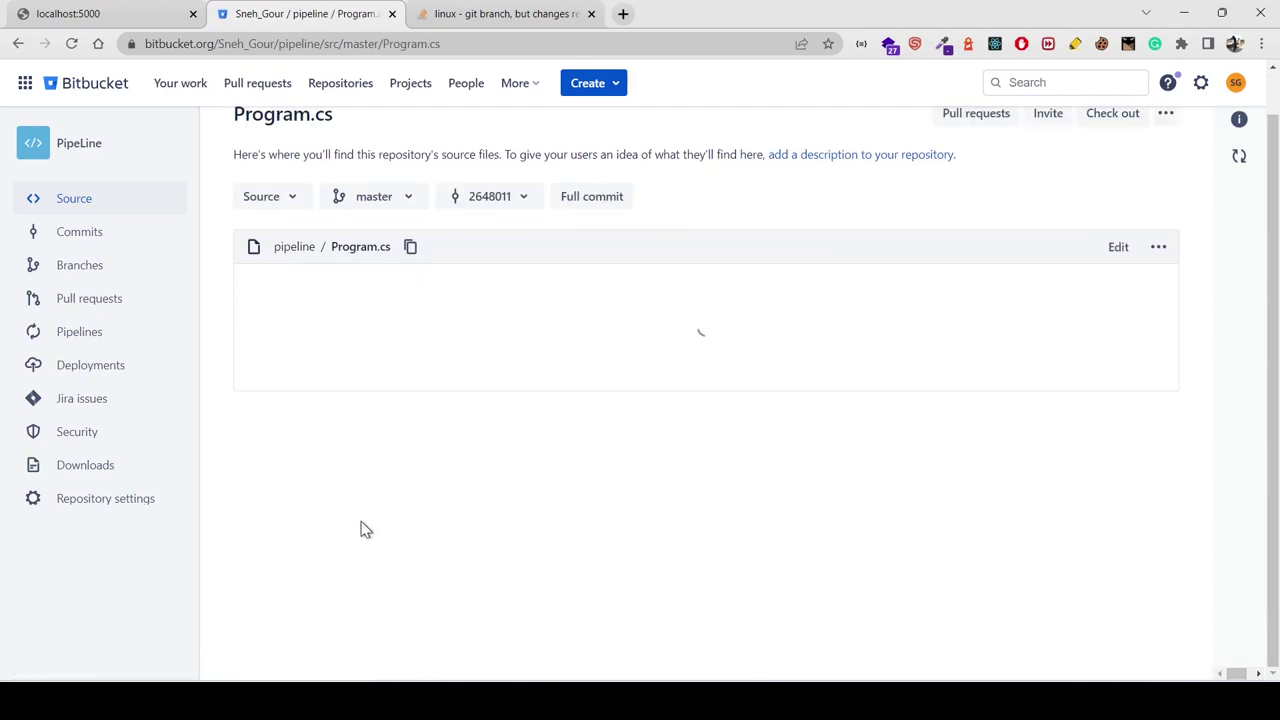
click(368, 199)
click(356, 348)
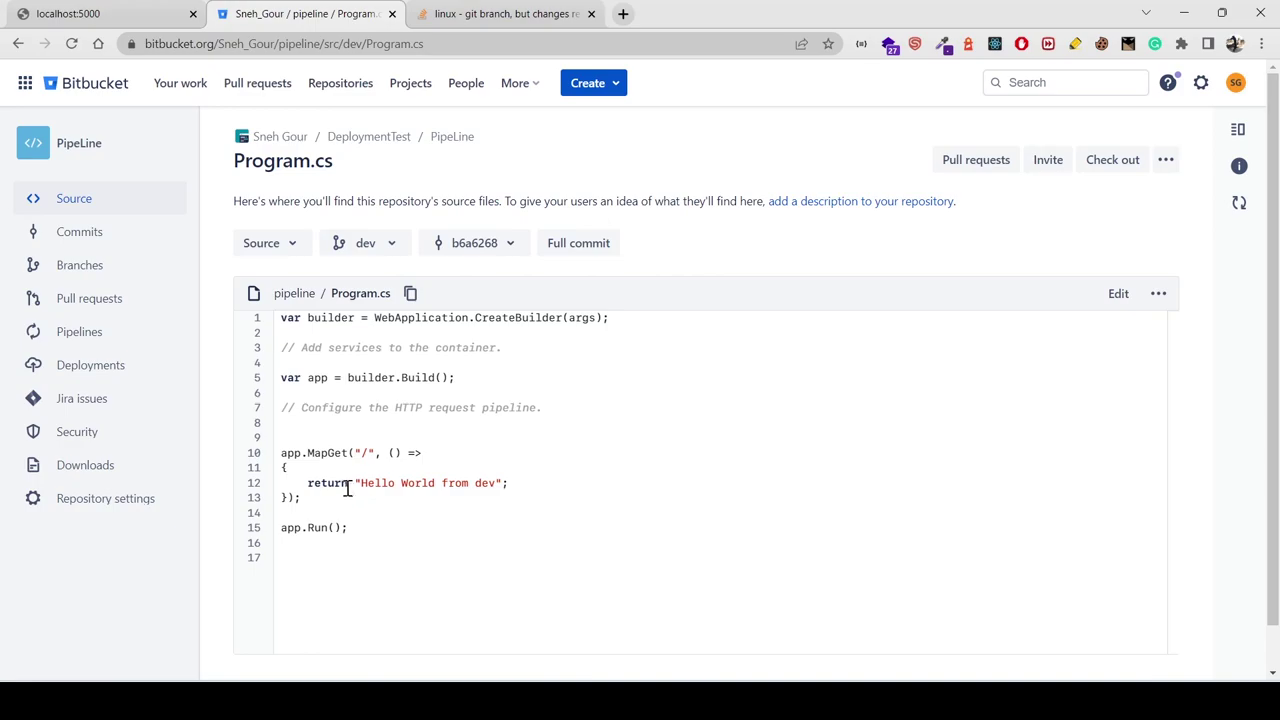
drag(362, 483, 503, 486)
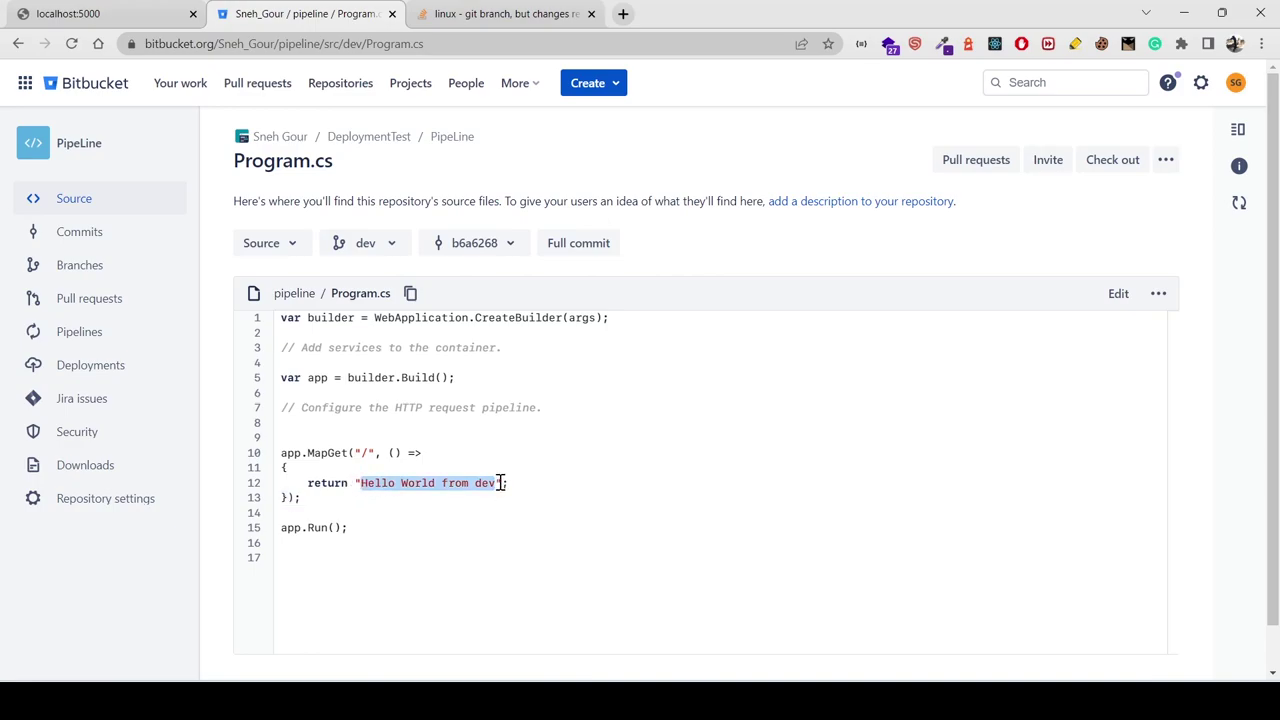
click(734, 485)
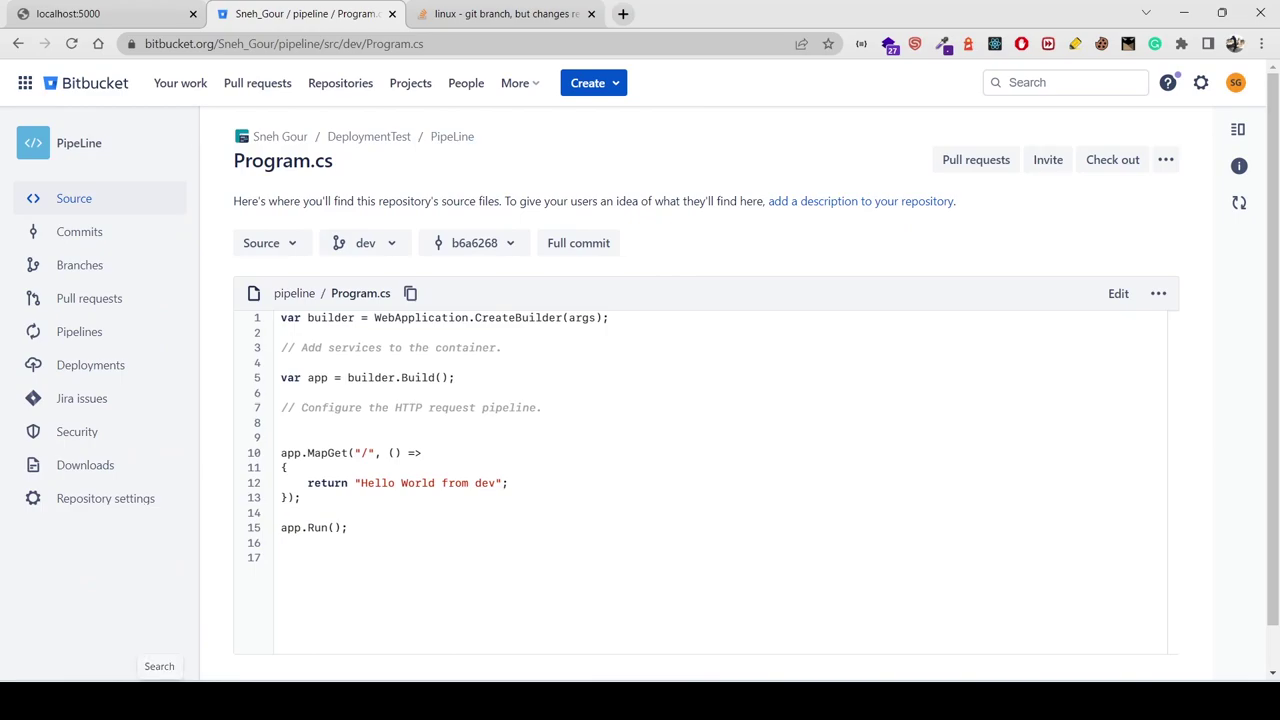
click(159, 700)
- Run ssh-keygen at the default path, overwrite id_rsa, and leave the passphrase empty
text(cmd)
key(Return)
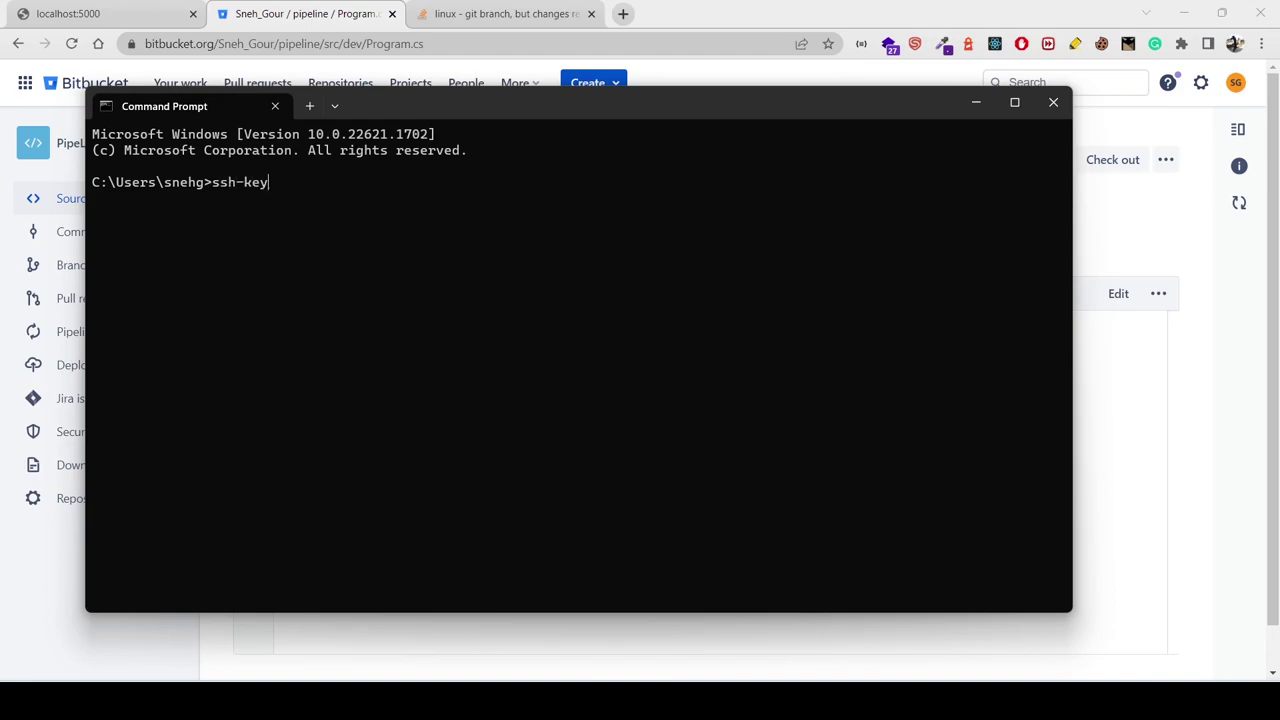
key(Return)
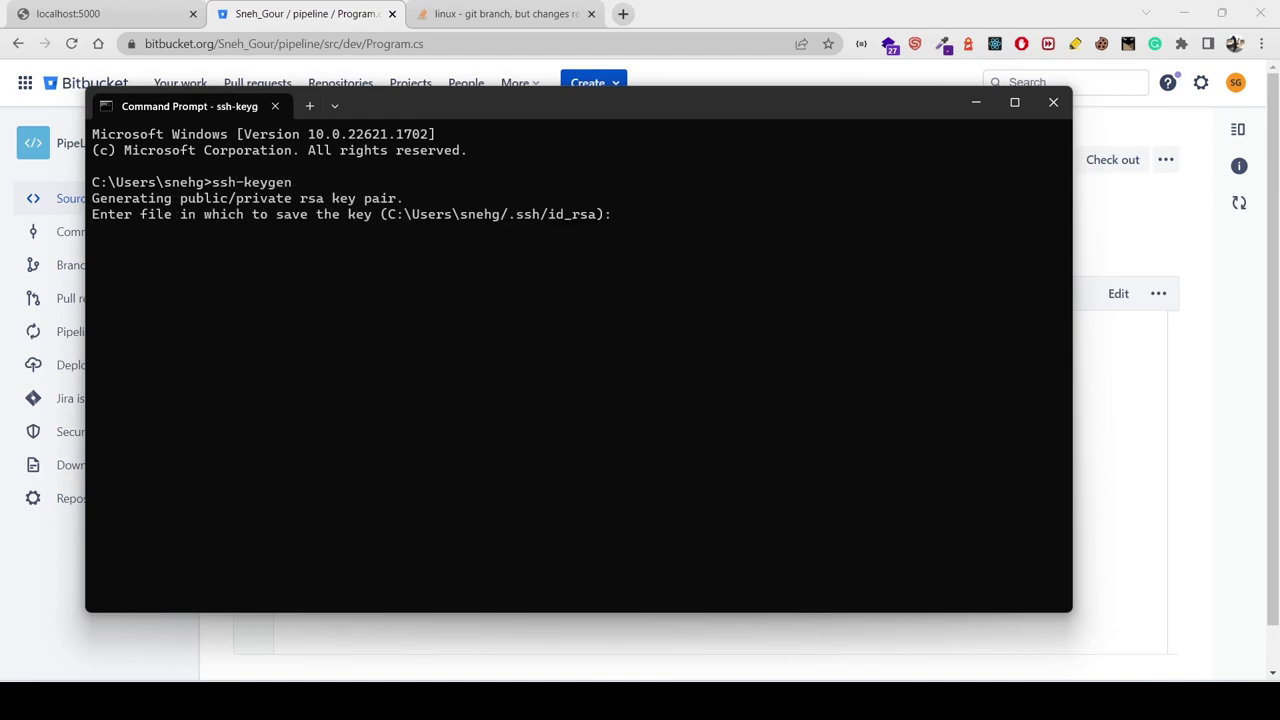
key(Return)
key(Return)
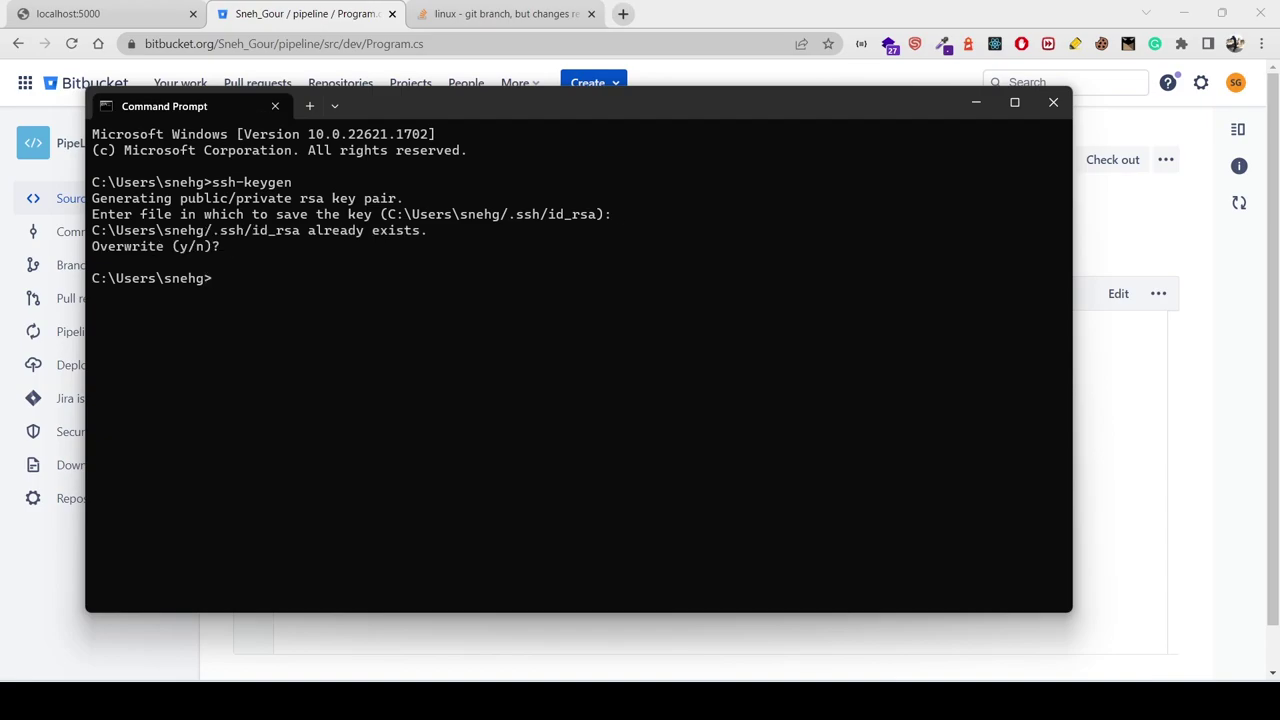
key(Up)
key(Return)
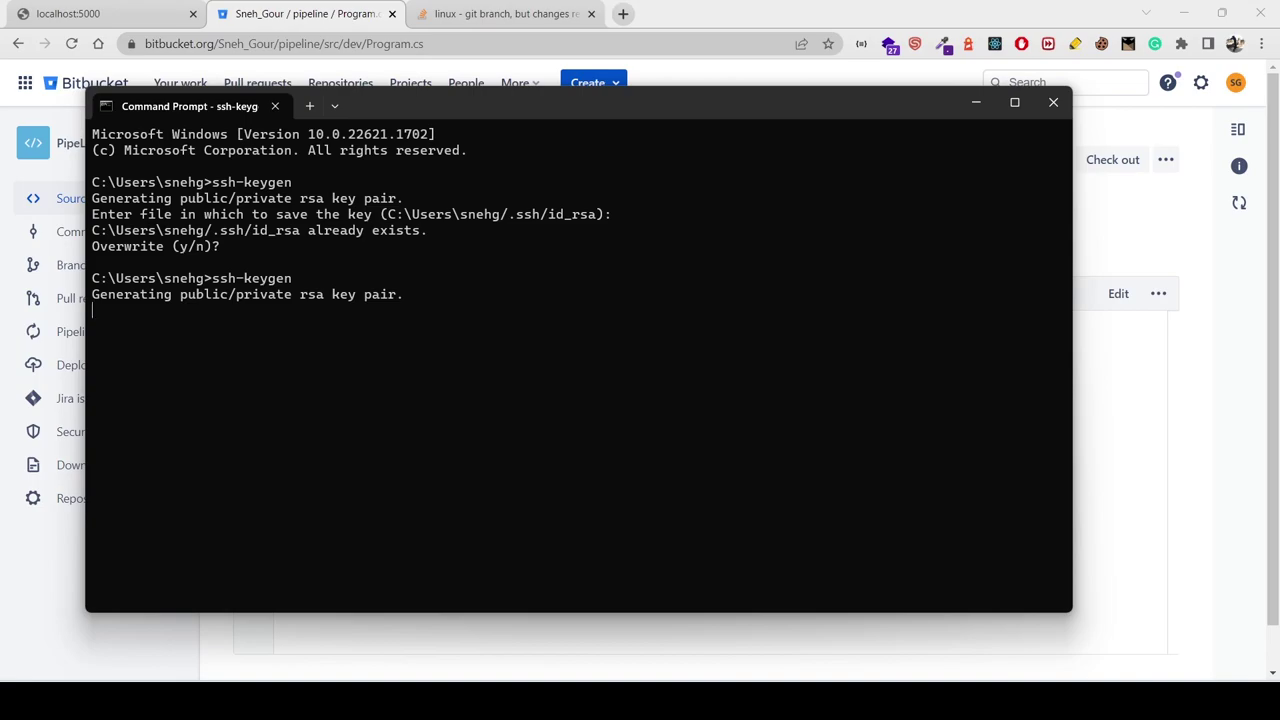
key(Return)
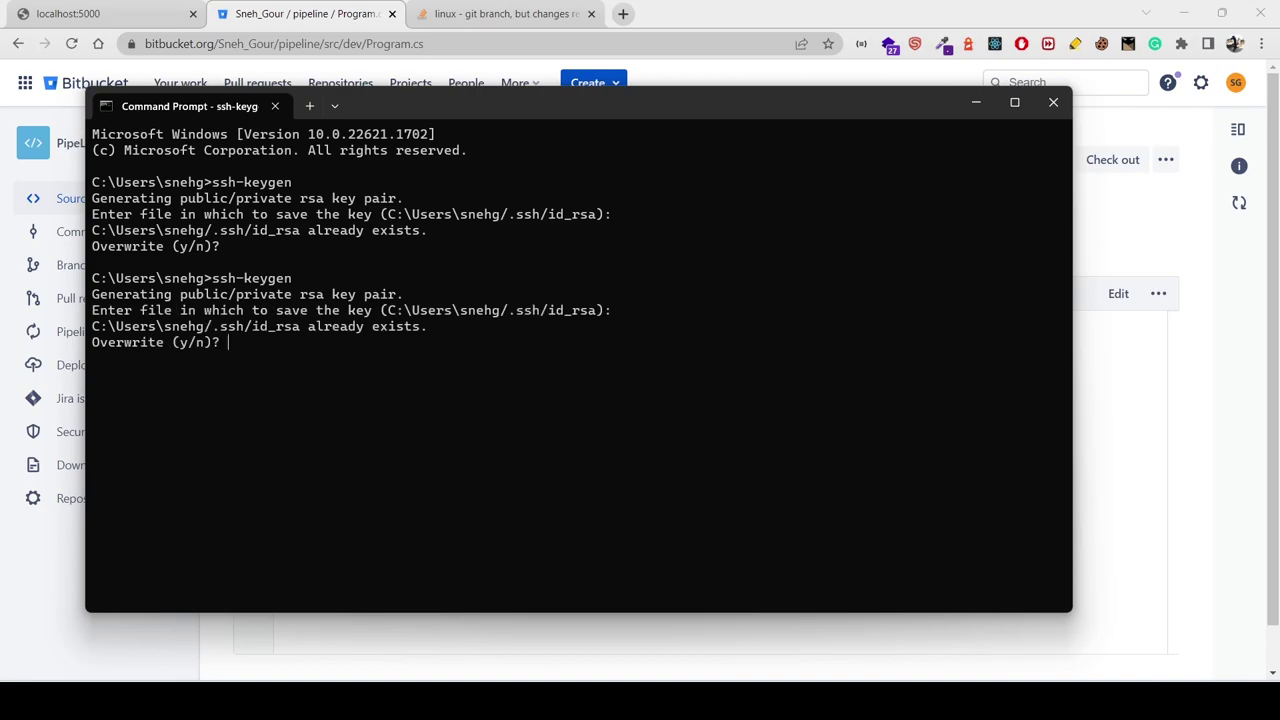
text(y)
key(Return)
key(Return)
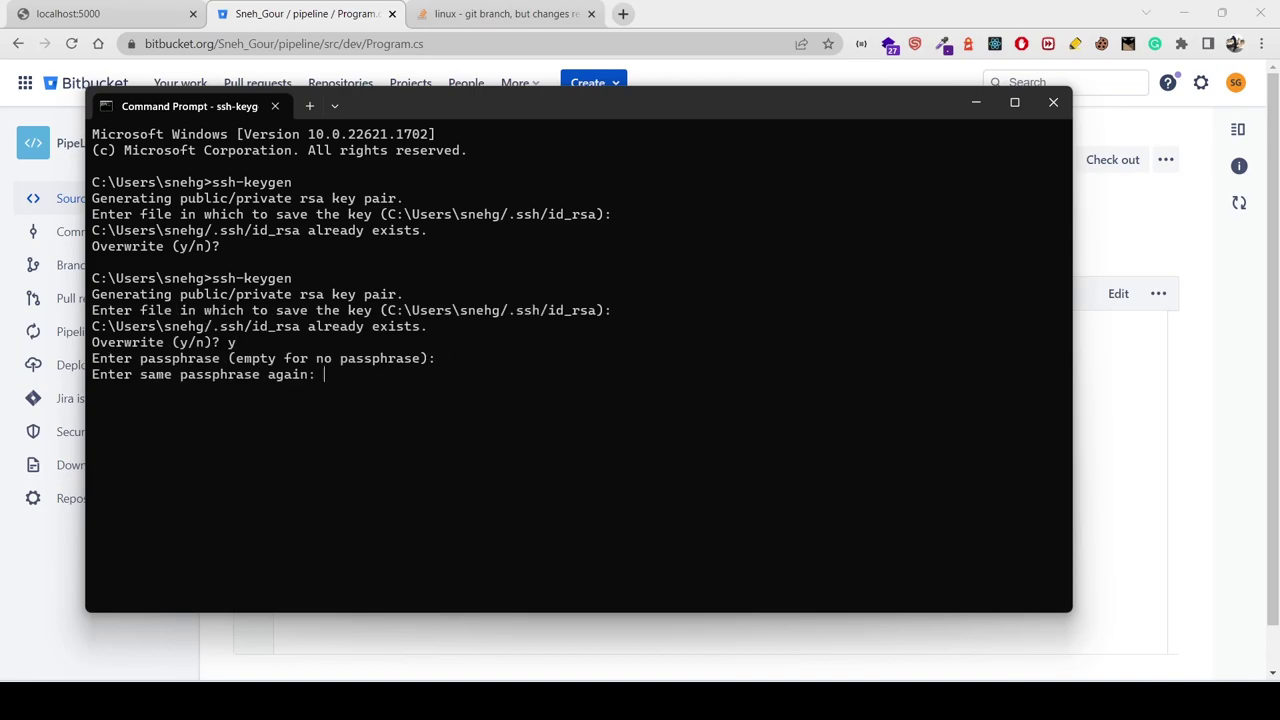
key(Return)
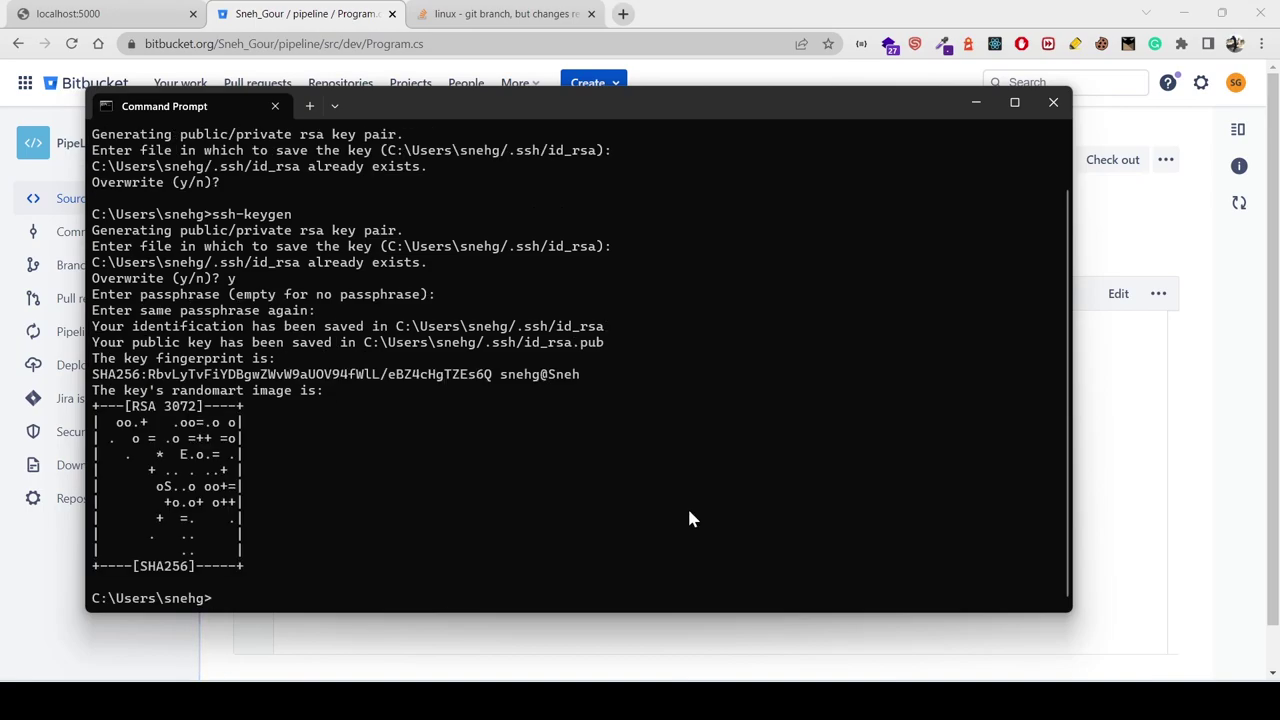
mouse_move(360, 700)
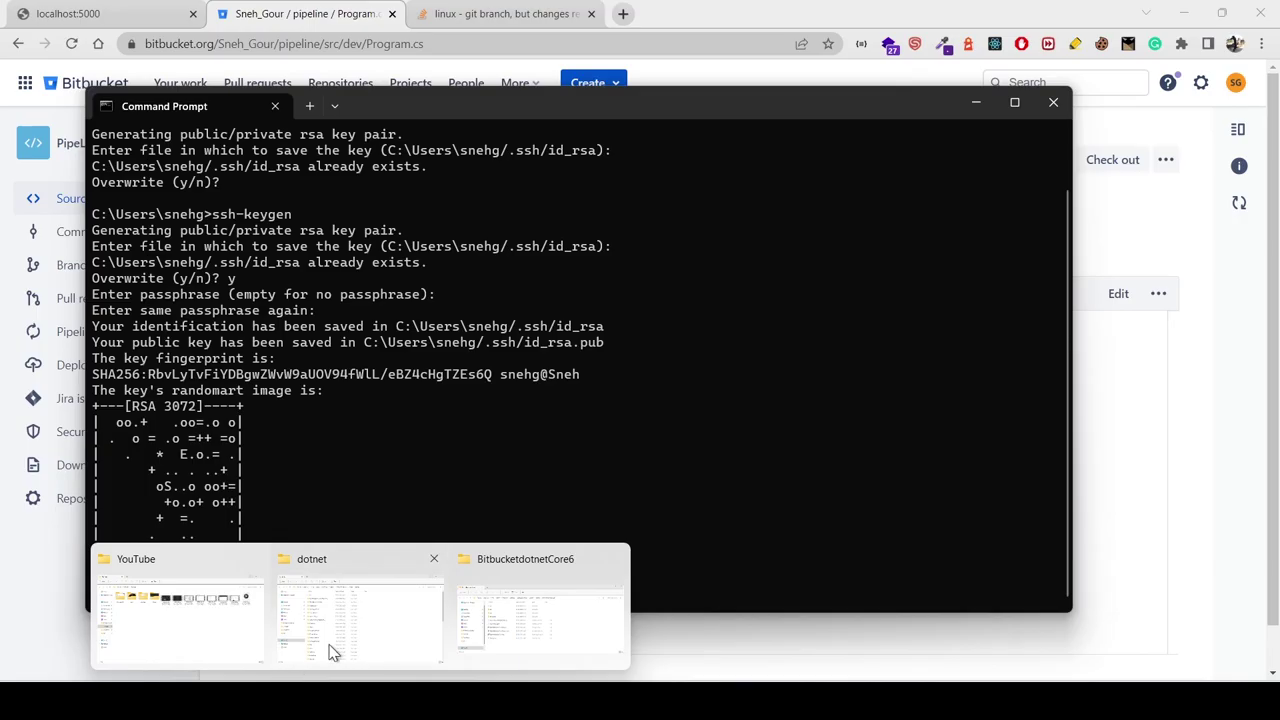
click(329, 651)
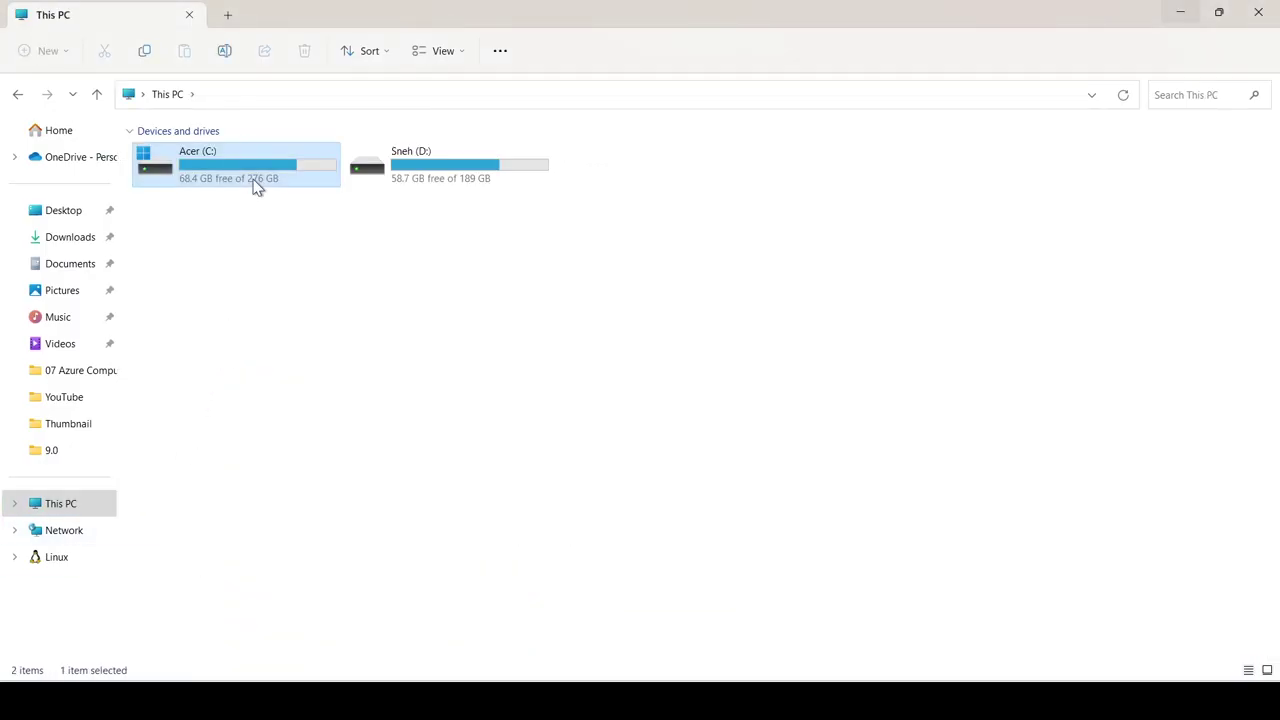
- Open id_rsa.pub from C:\Users\<user>\.ssh in Notepad++
double_click(252, 180)
double_click(205, 545)
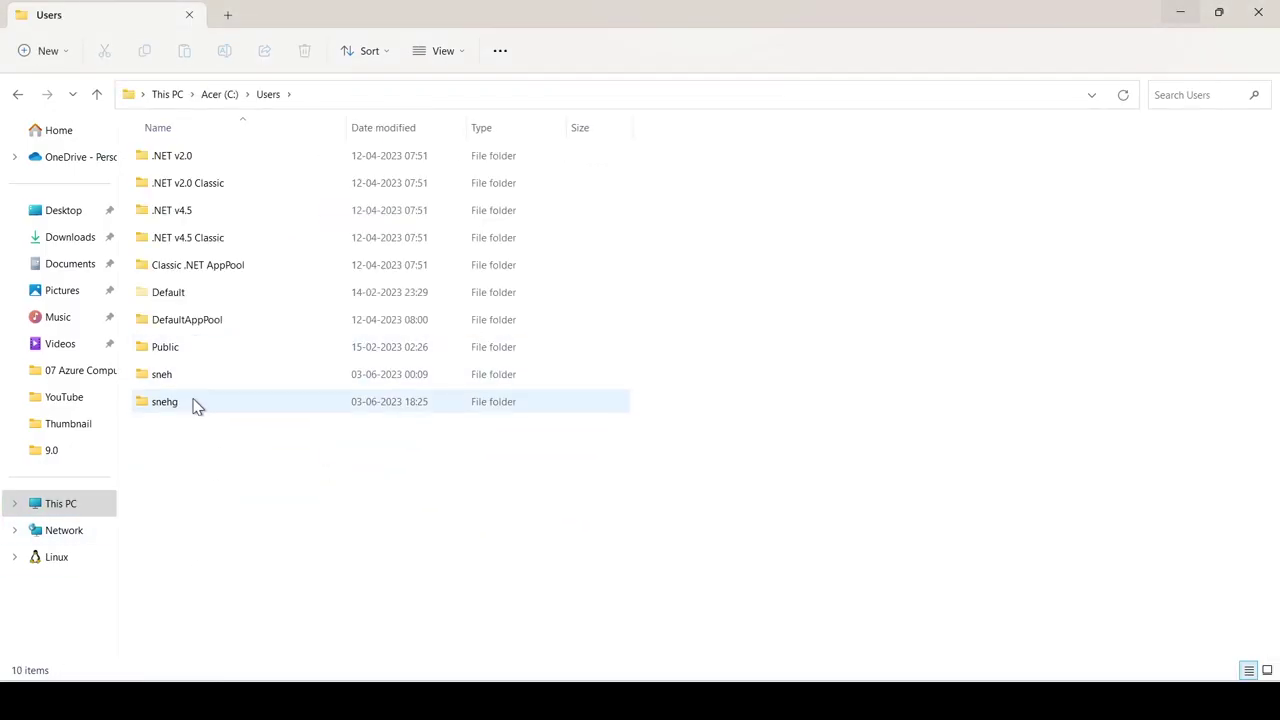
double_click(195, 404)
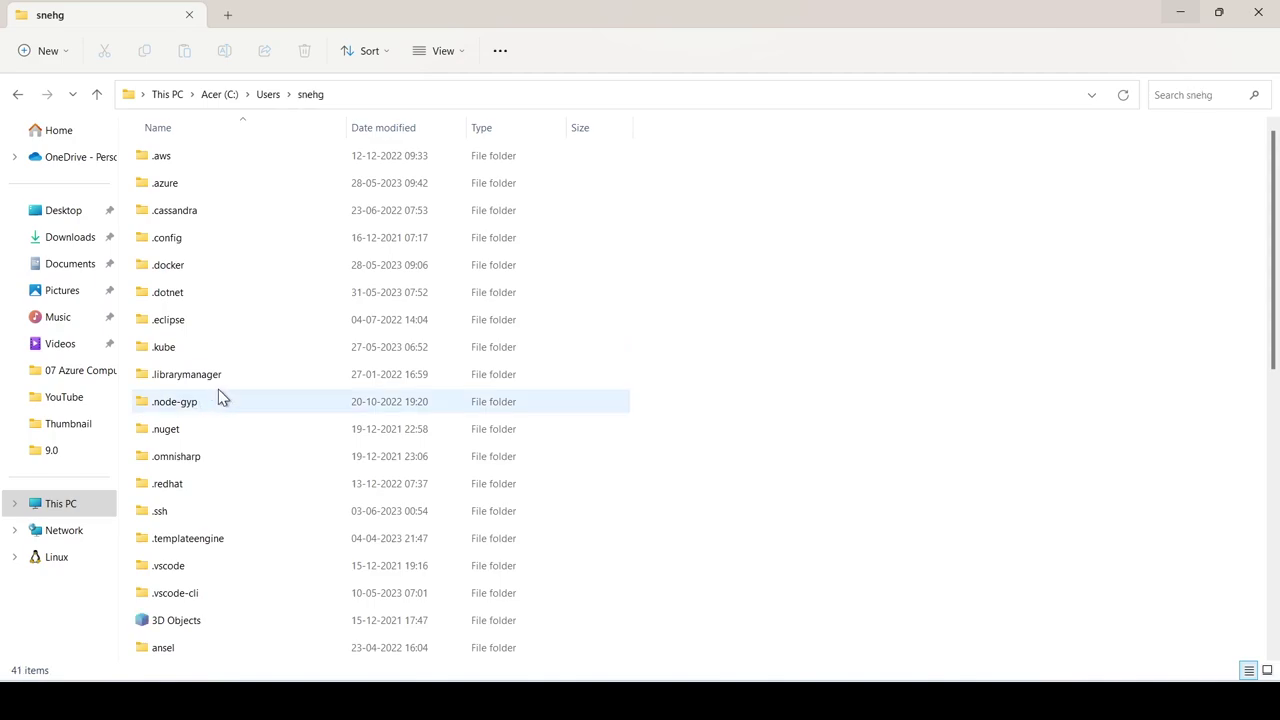
double_click(172, 513)
click(188, 190)
right_click(188, 190)
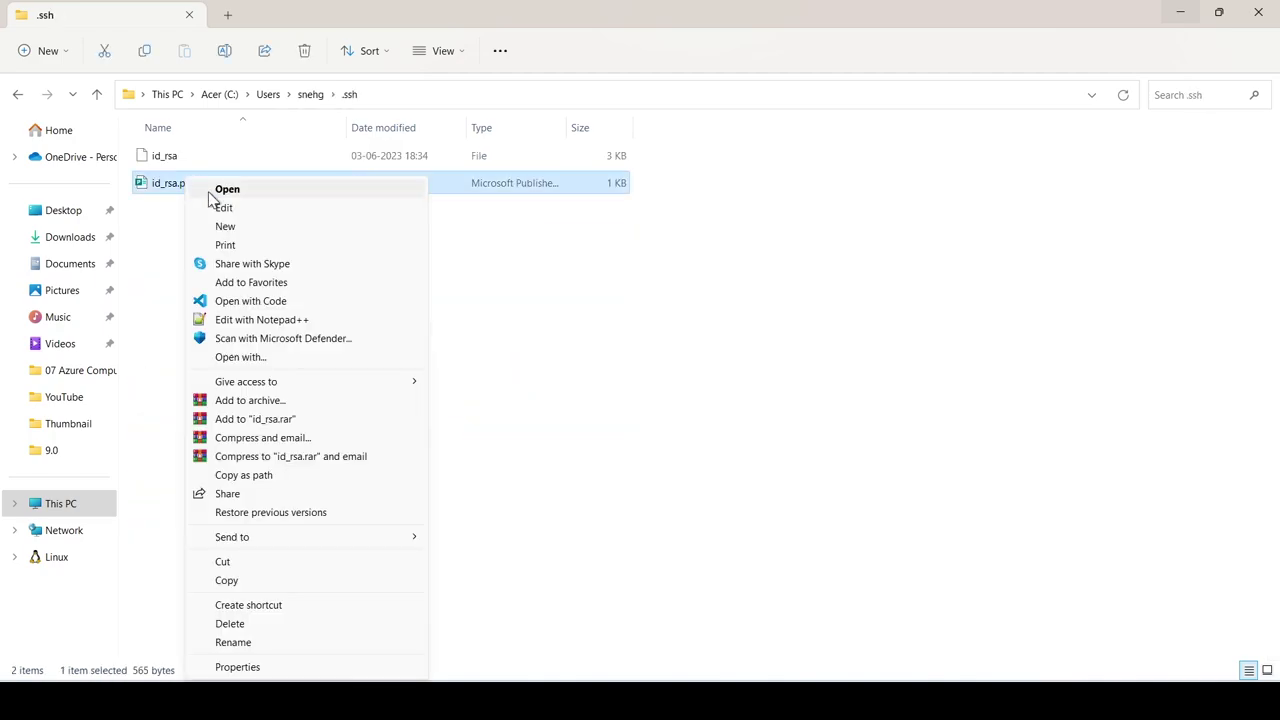
click(252, 320)
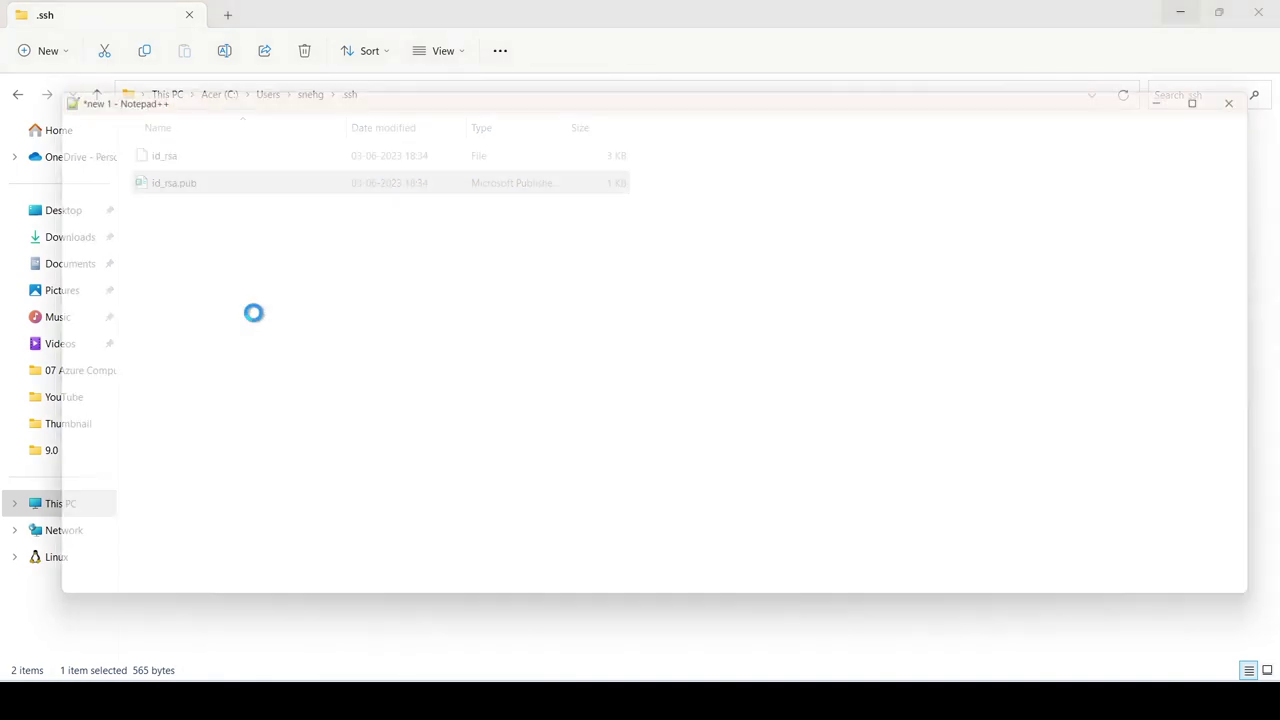
- Copy the whole public key text and return to the Bitbucket page
key(ctrl+a)
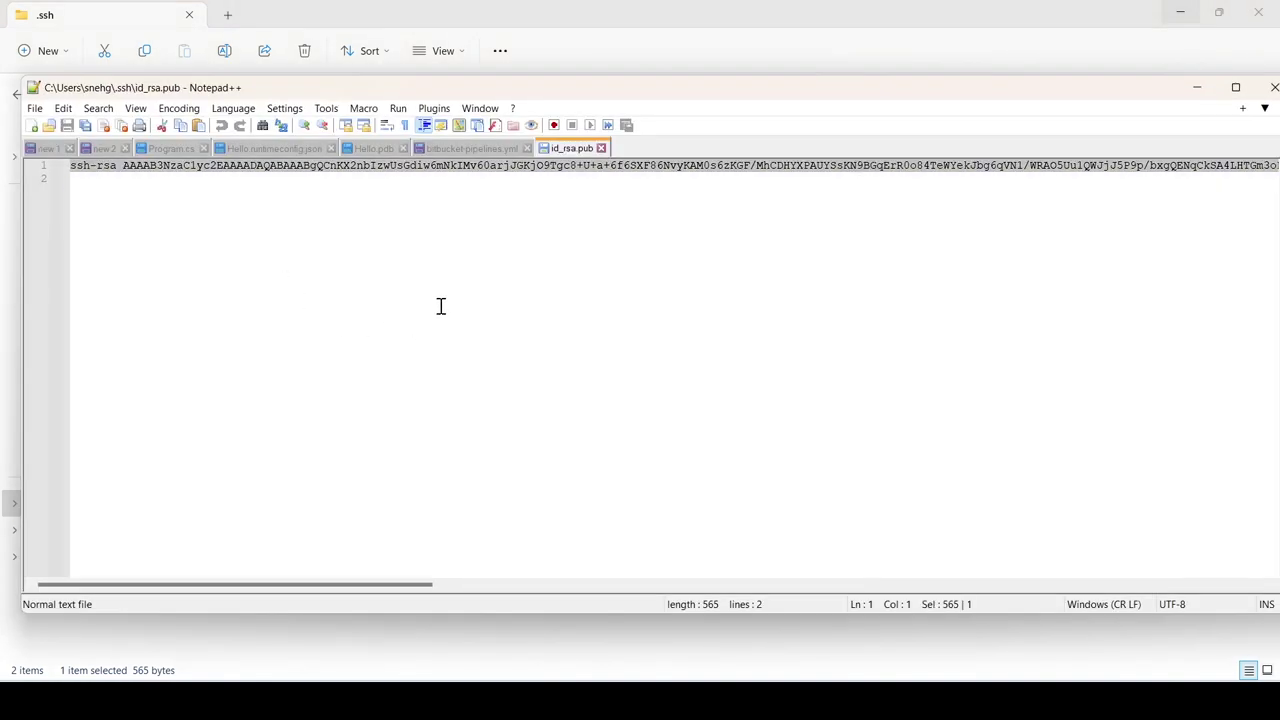
click(1195, 88)
mouse_move(542, 700)
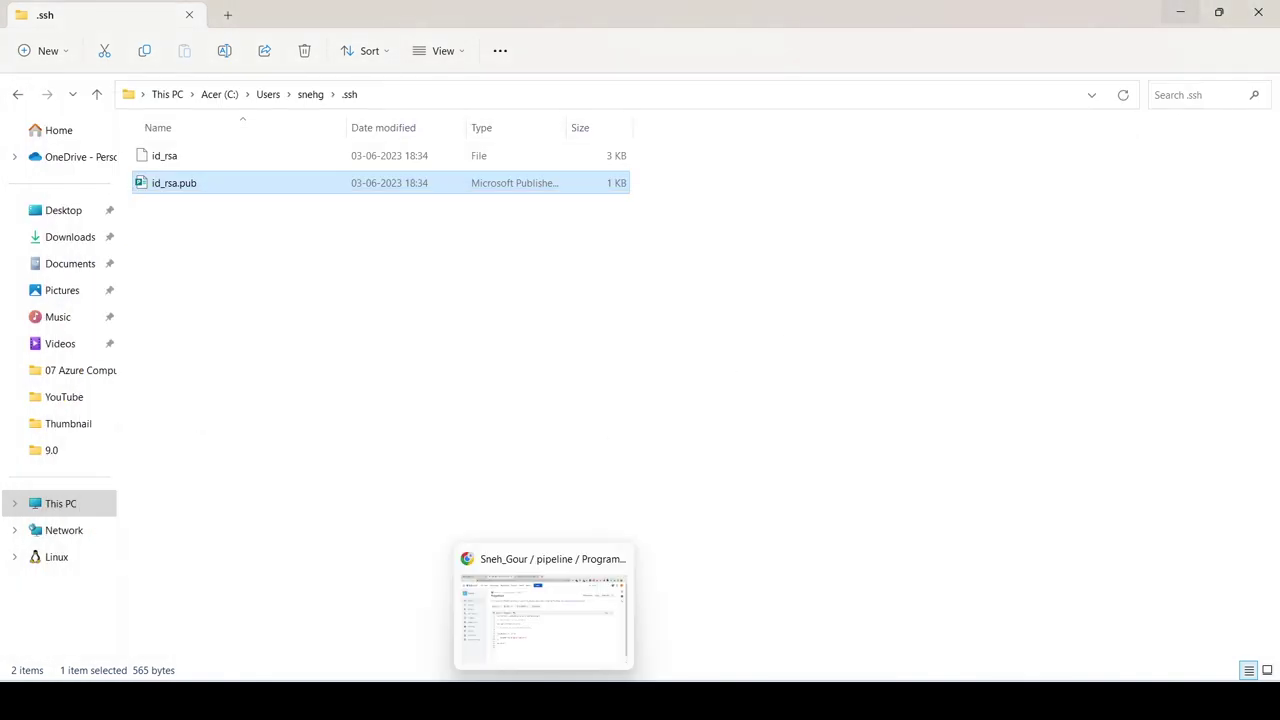
click(559, 612)
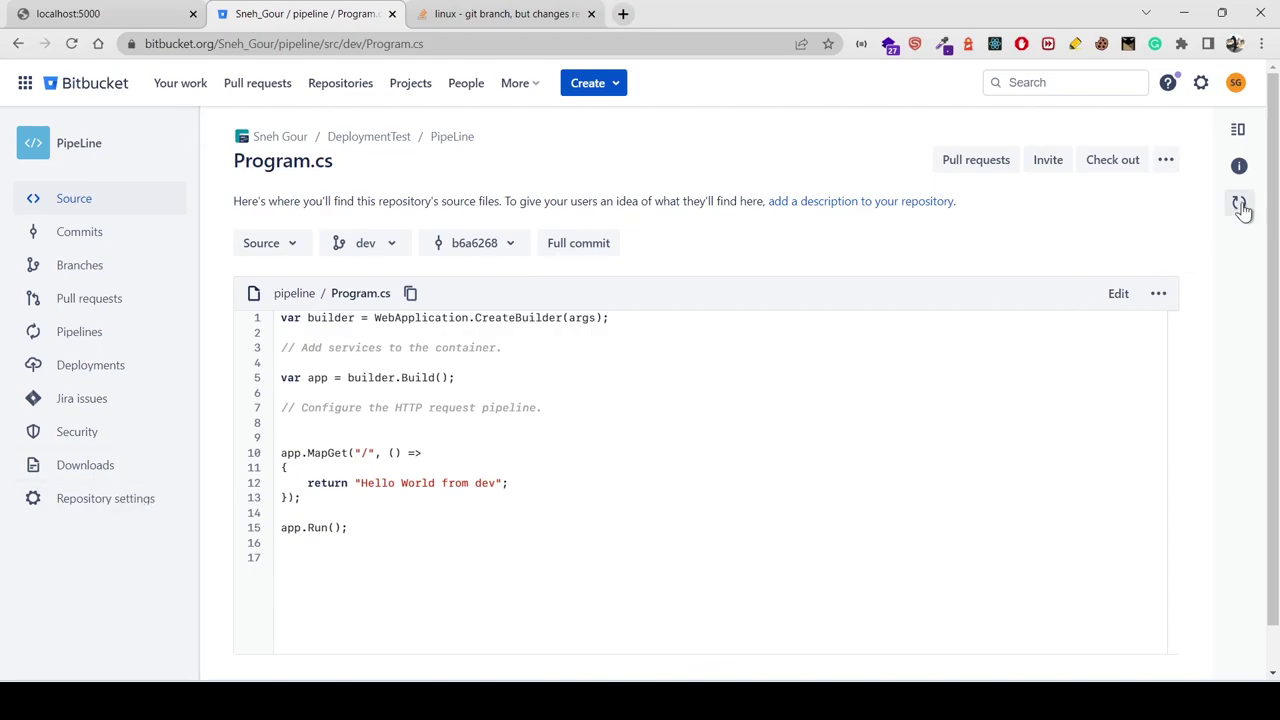
- Open two-step verification in personal Bitbucket settings and clear the prefilled app name
click(1201, 82)
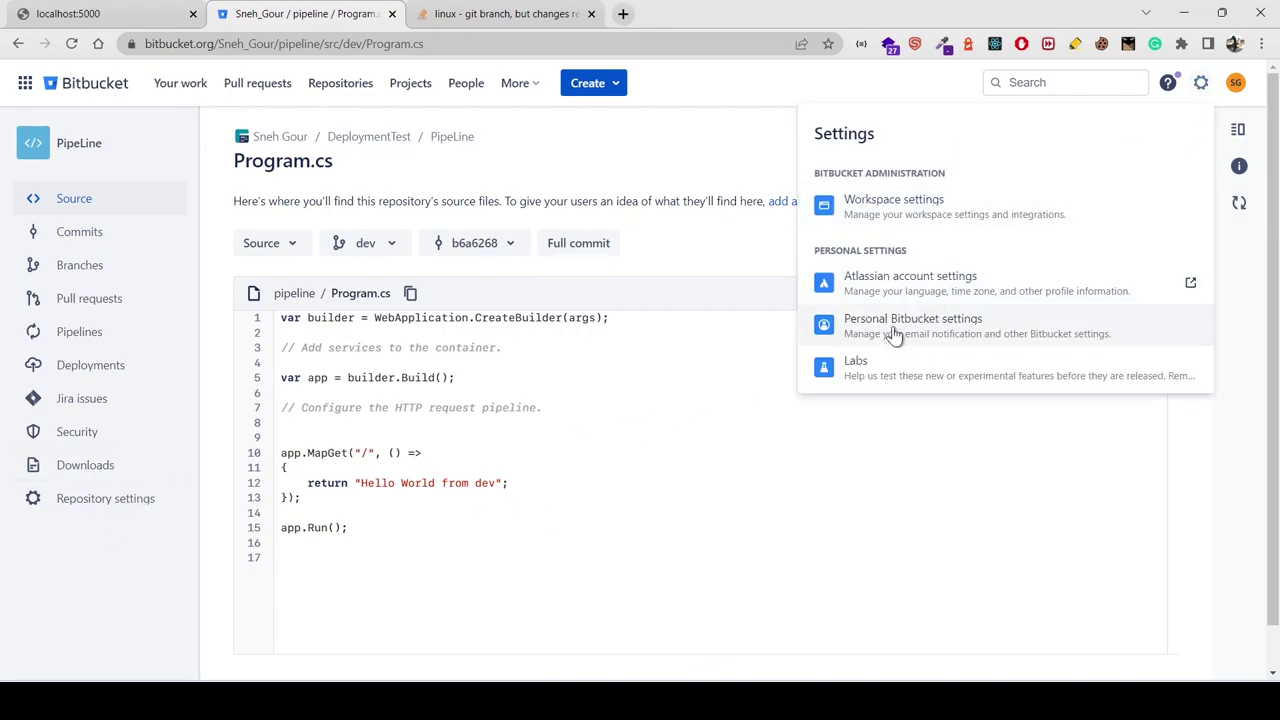
click(866, 338)
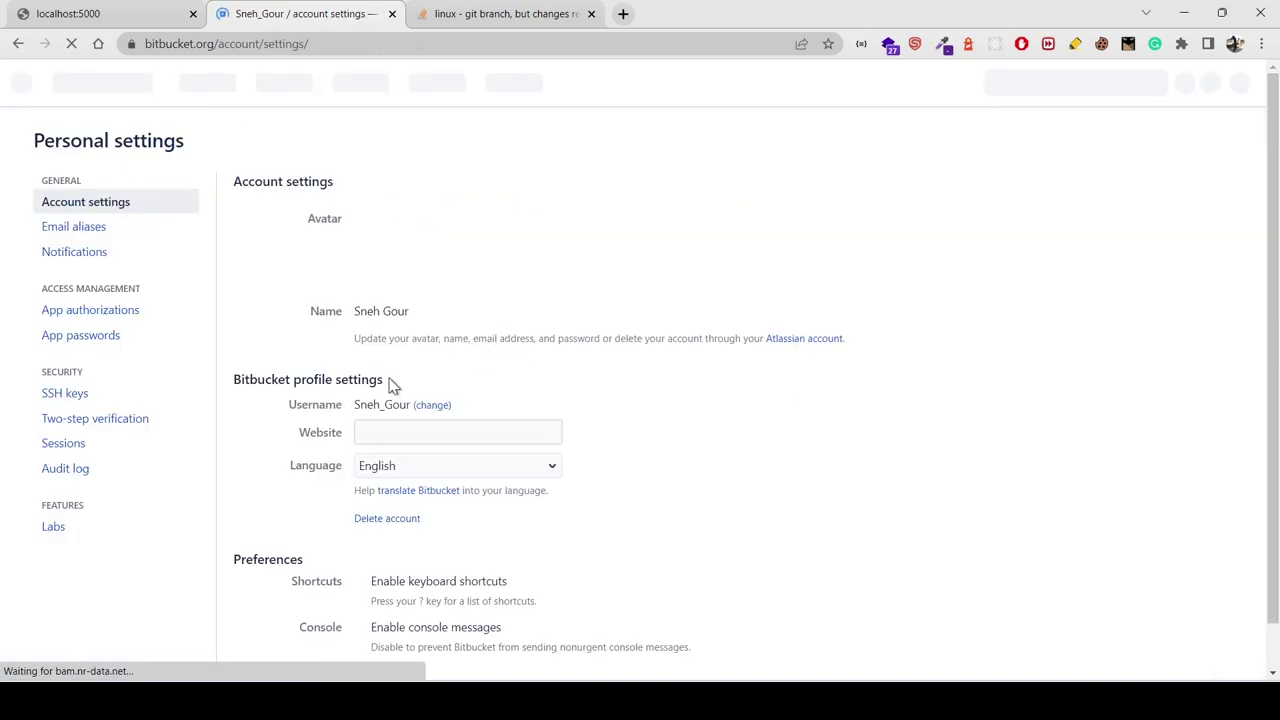
click(73, 430)
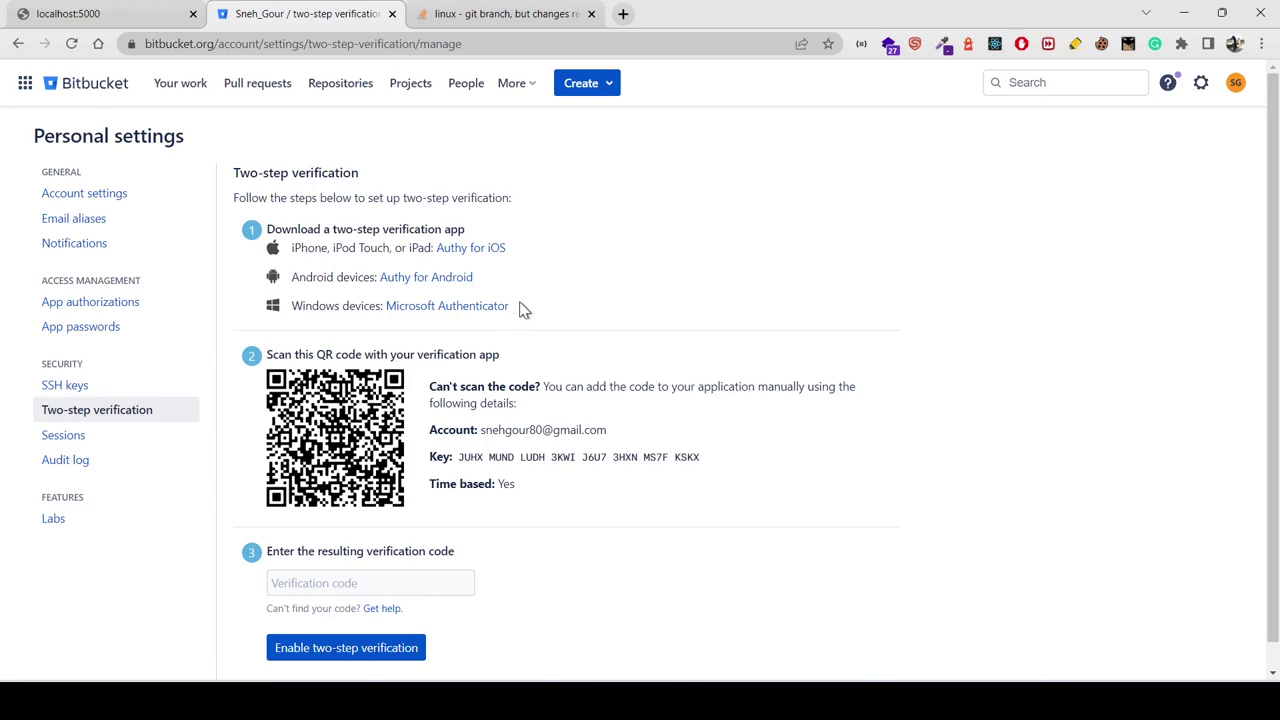
drag(520, 306, 386, 305)
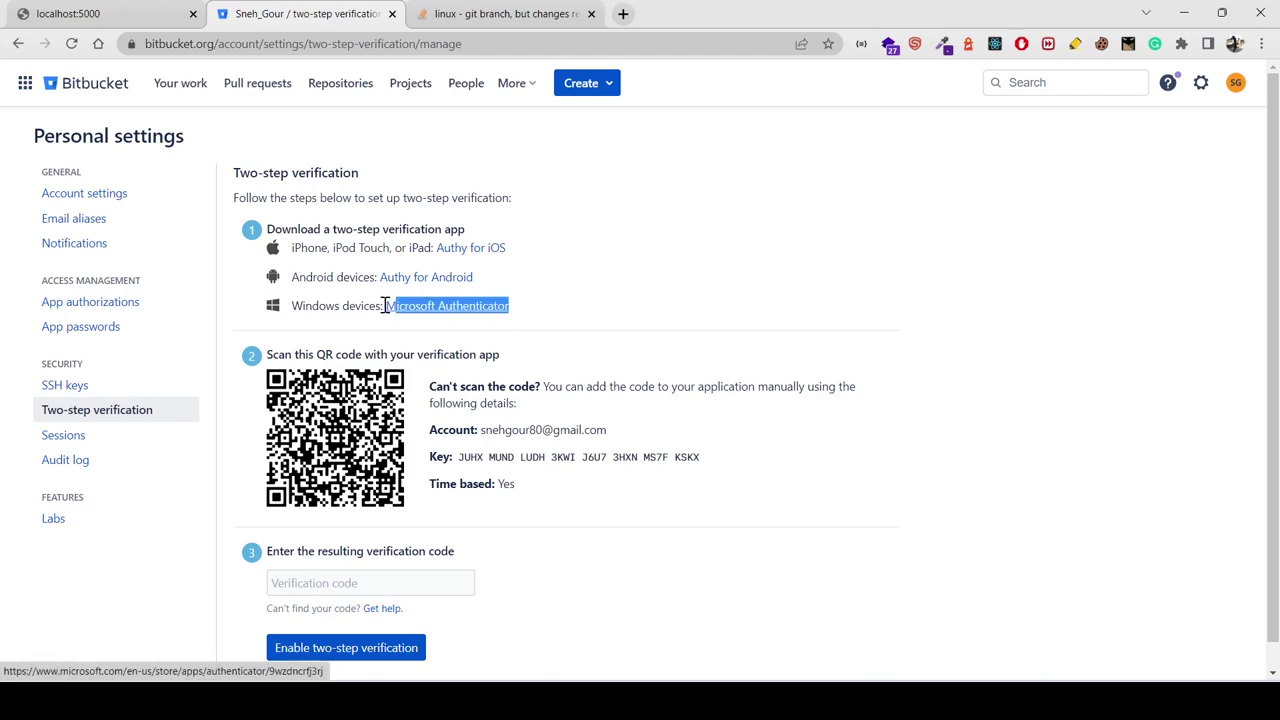
click(623, 334)
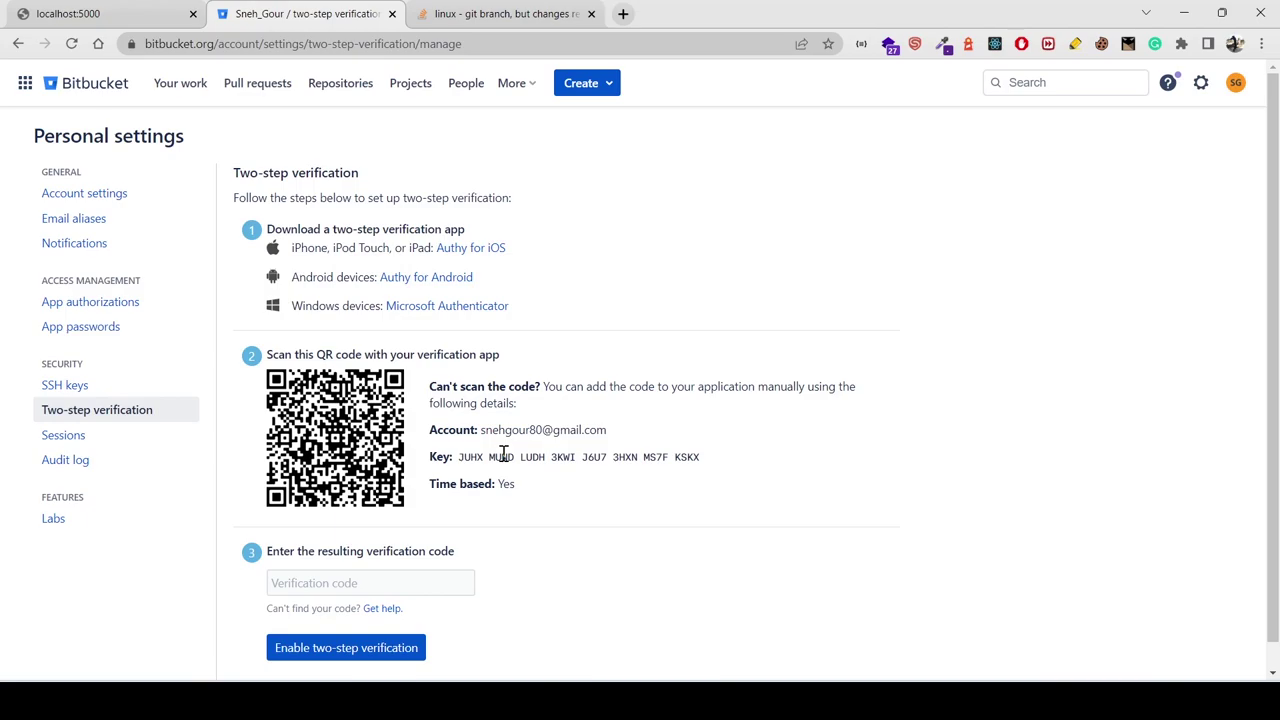
- Enter the Microsoft Authenticator code to enable two-step verification, then view the SSH keys list
click(351, 583)
click(394, 648)
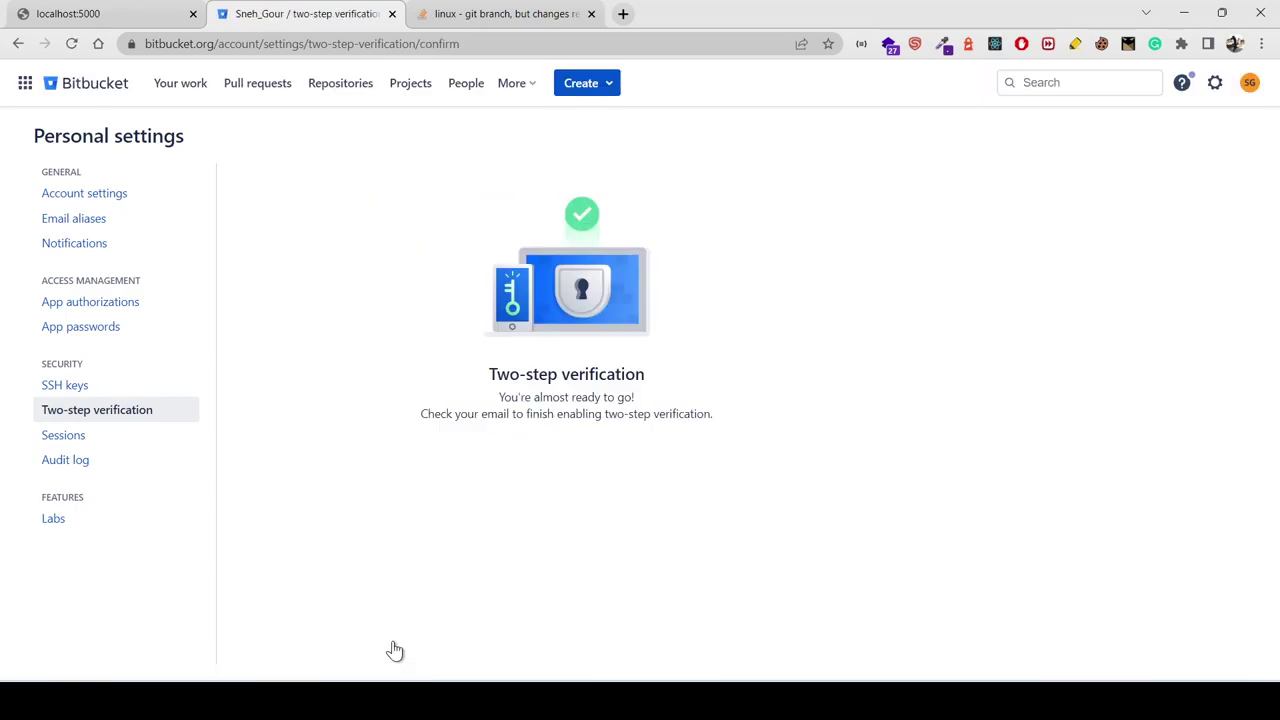
click(66, 390)
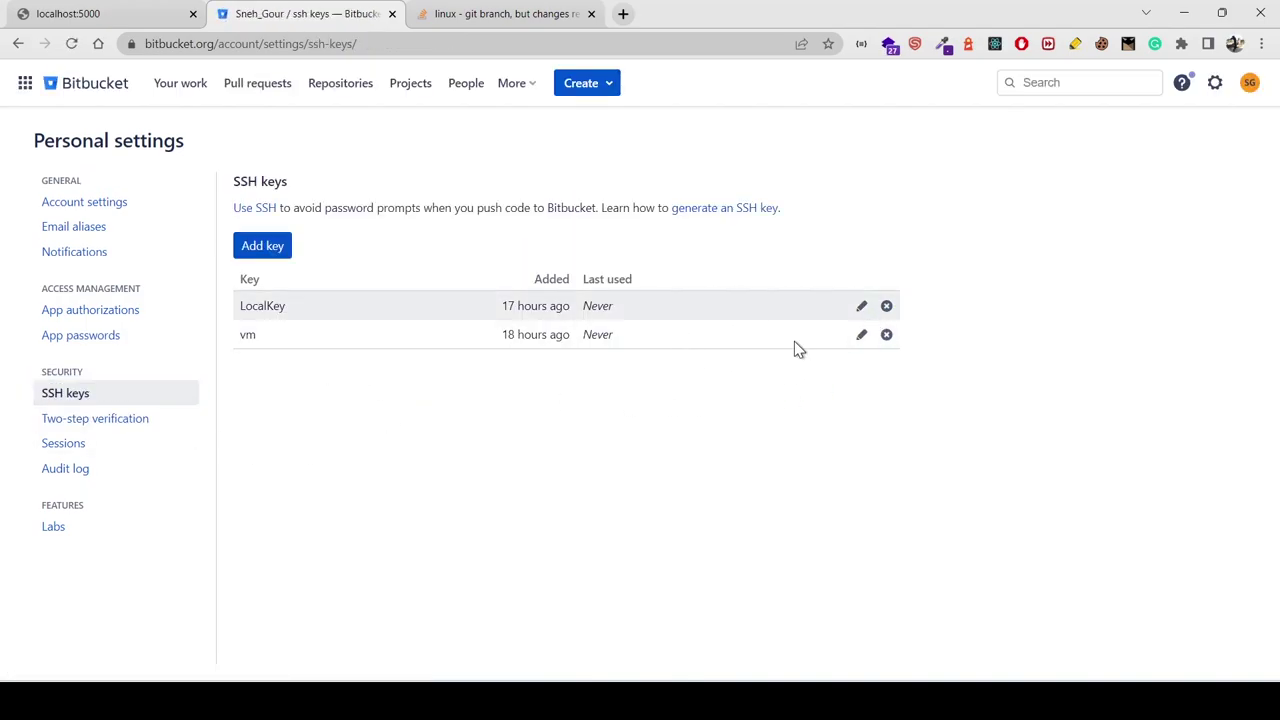
- Delete the old vm and LocalKey SSH keys
click(886, 336)
click(700, 300)
click(886, 306)
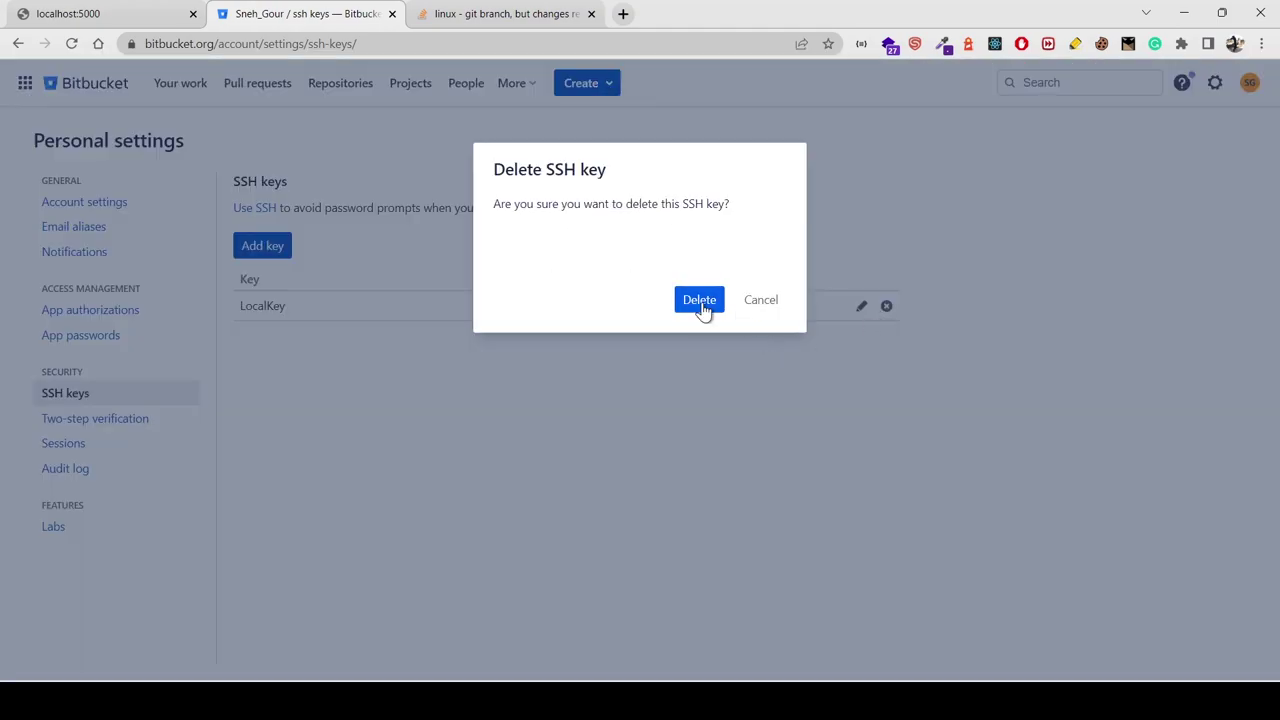
click(700, 302)
- Add a new SSH key labelled LocalKey with the pasted public key
click(263, 249)
click(530, 219)
key(Down)
key(Return)
click(558, 250)
key(ctrl+v)
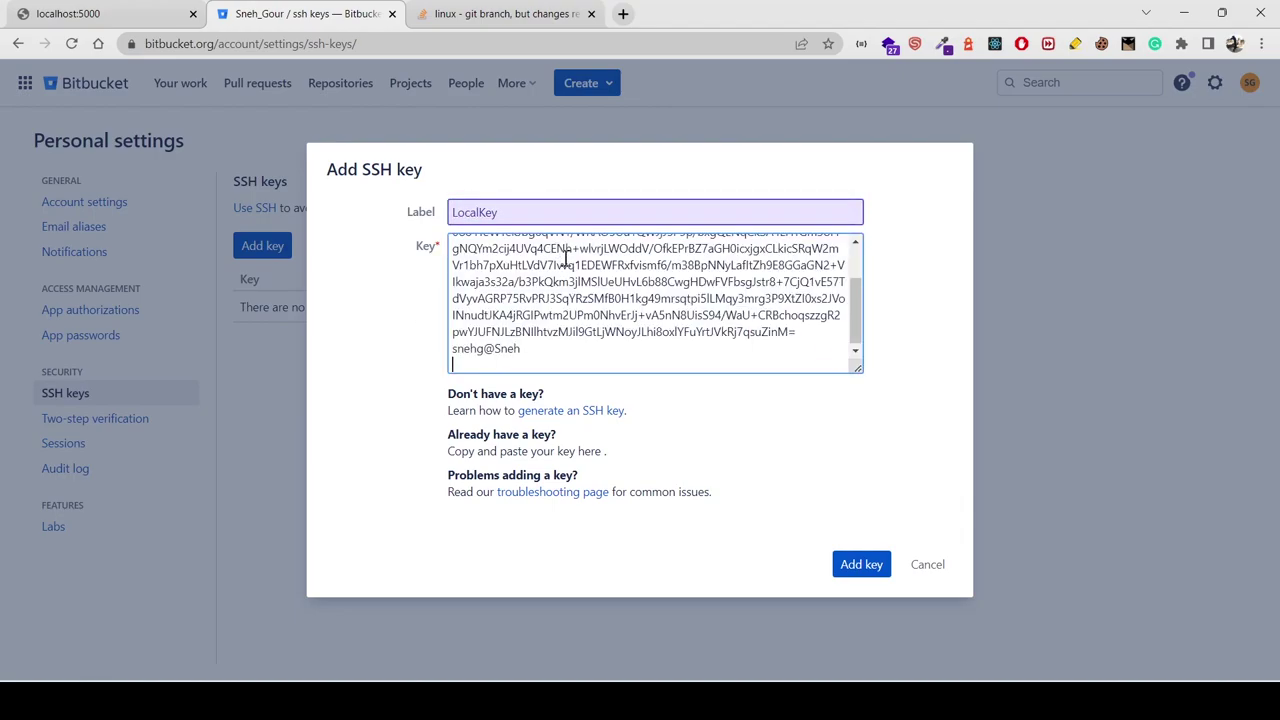
click(866, 564)
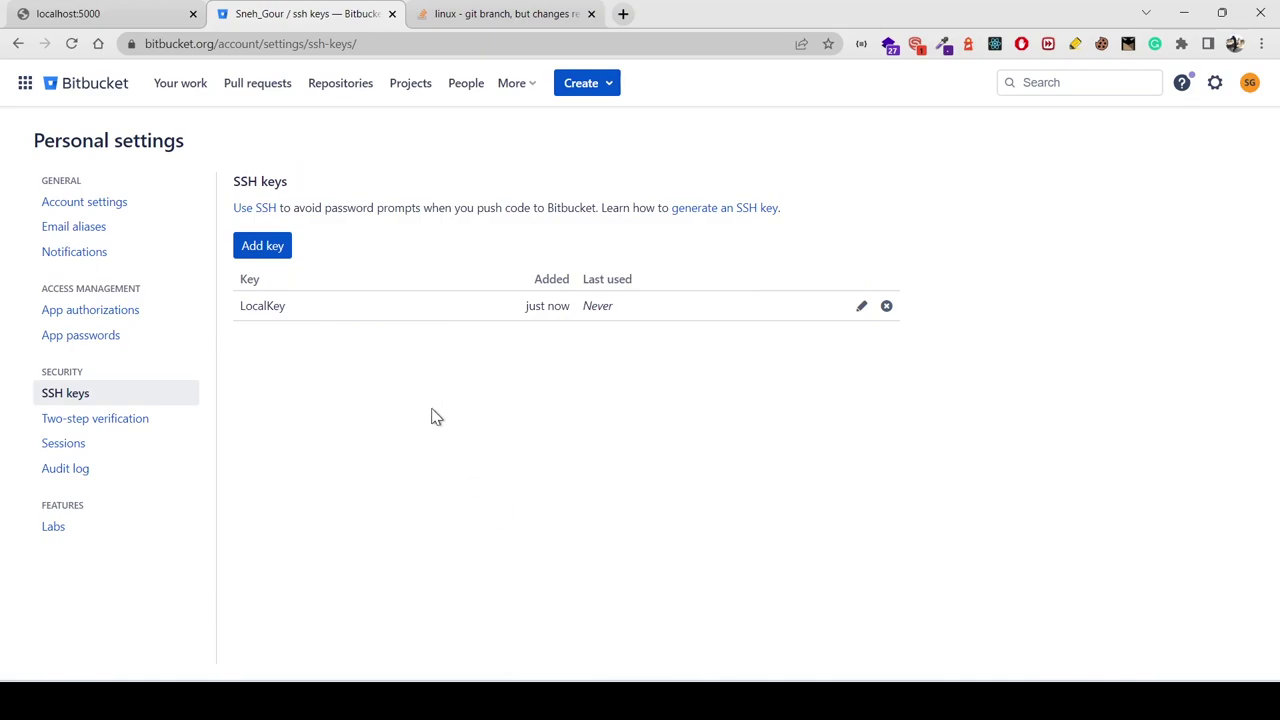
- On the VM, run ssh-keygen in an administrator Command Prompt to create an RSA key pair
click(617, 700)
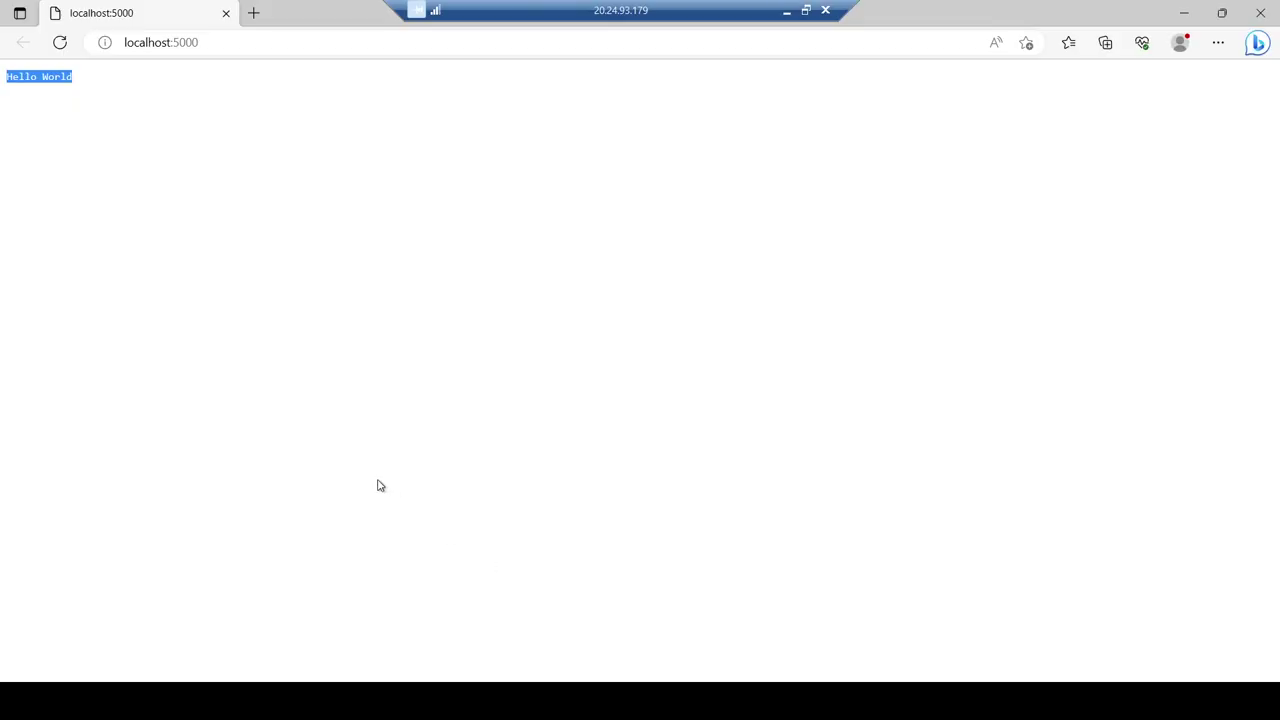
key(super)
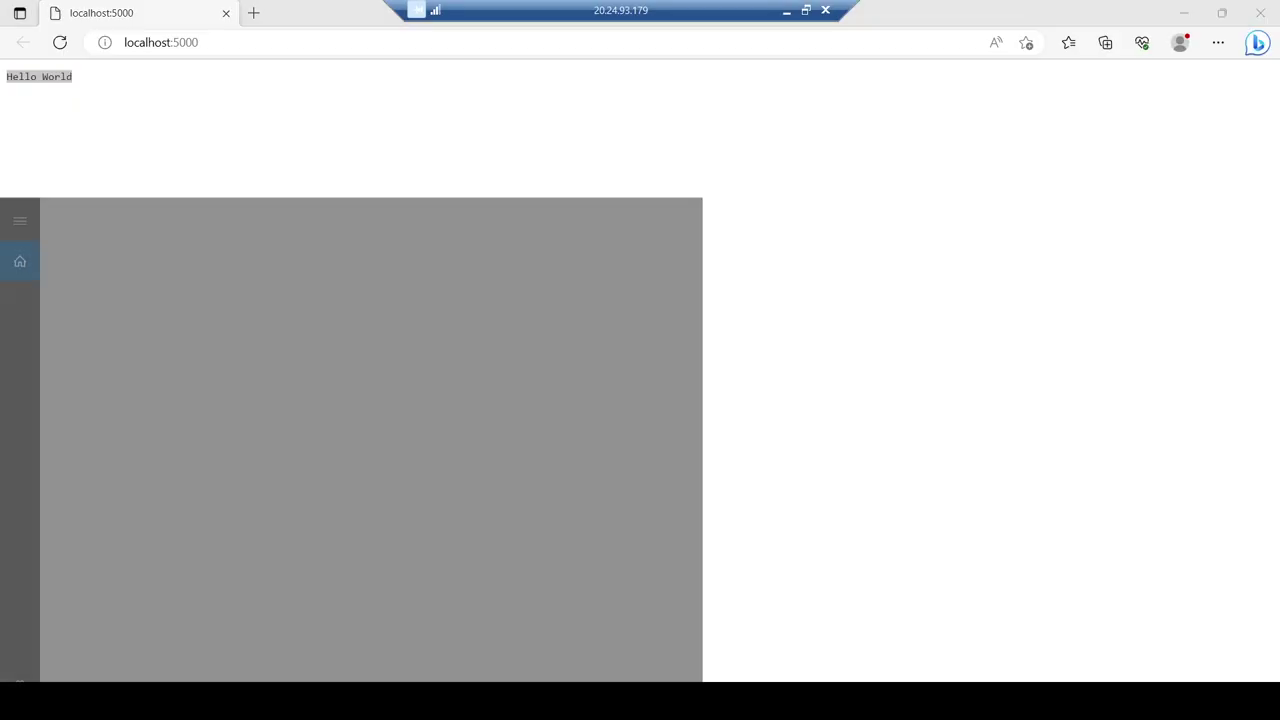
text(cmd)
key(Return)
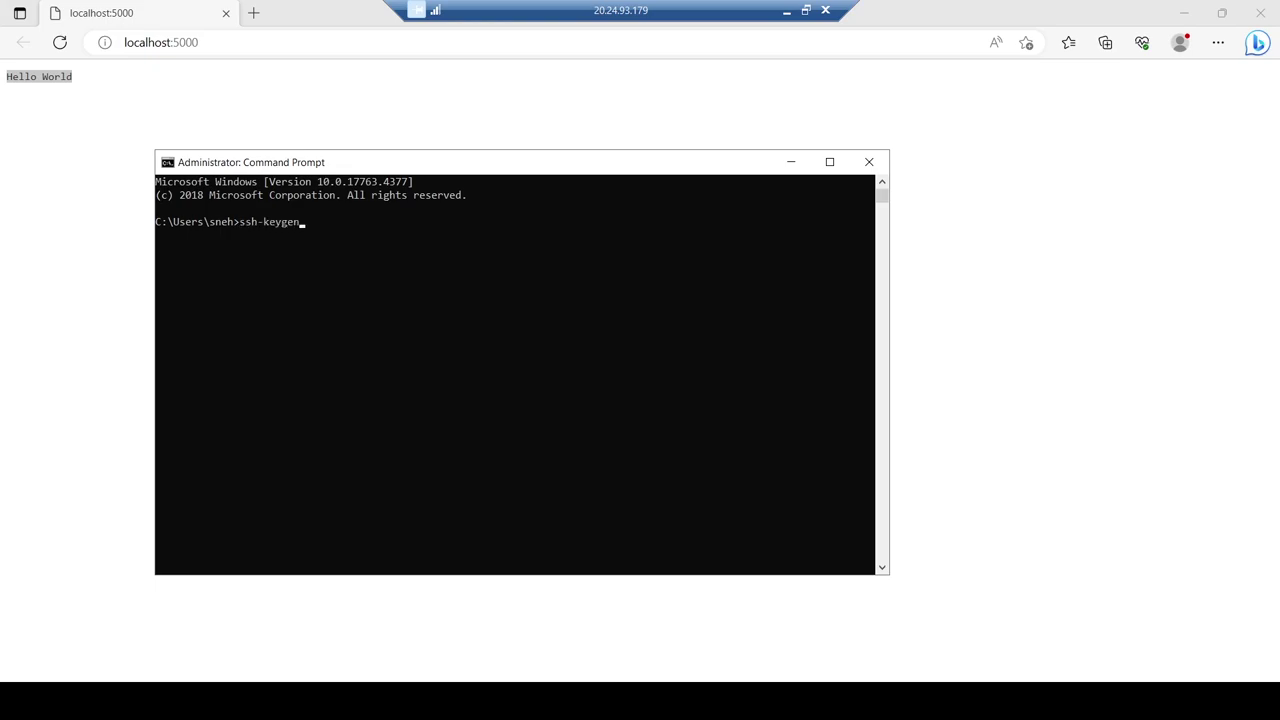
key(Return)
key(Return)
key(Return)
key(Return)
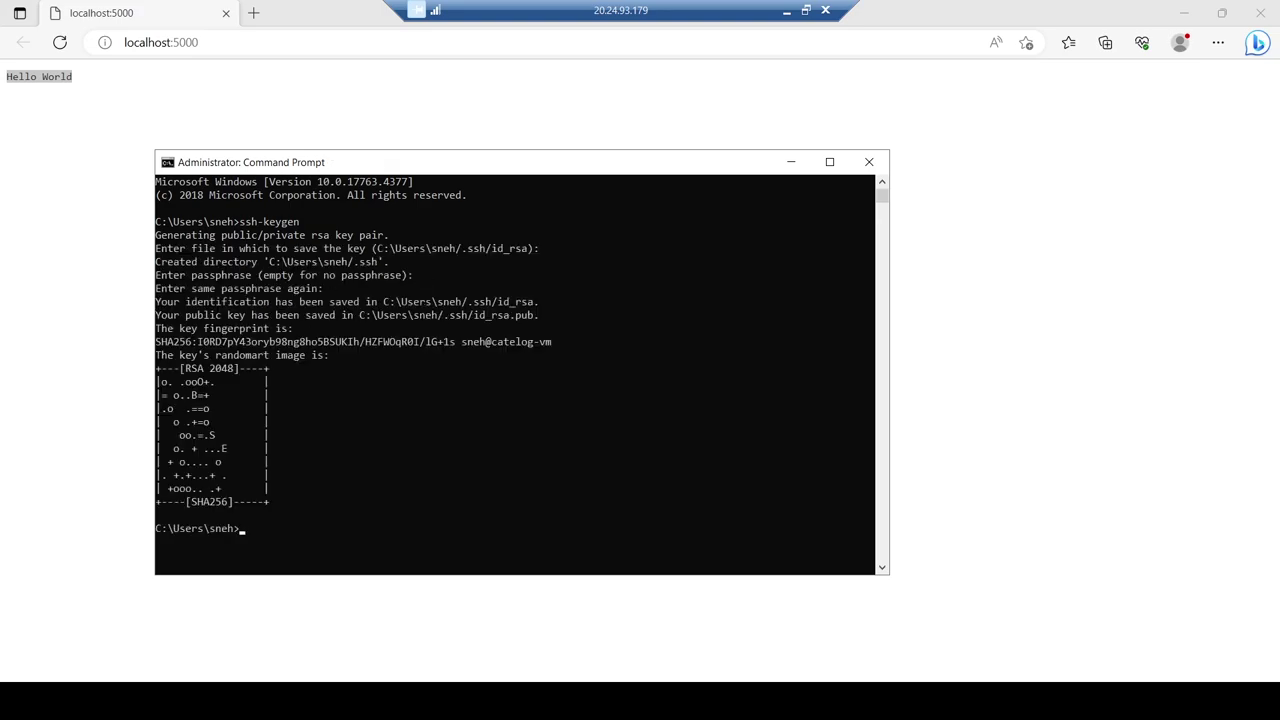
click(878, 164)
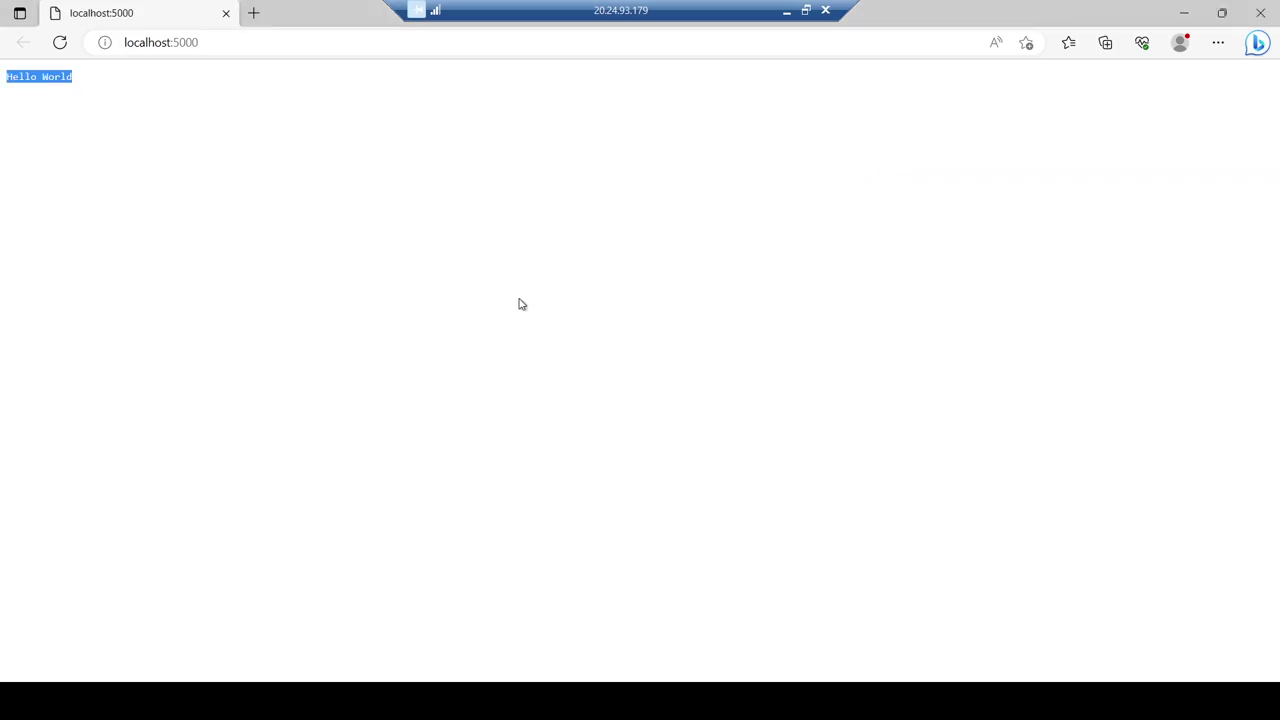
- Open .ssh\id_rsa.pub from the user's folder in Notepad and copy the public key
key(alt+Tab)
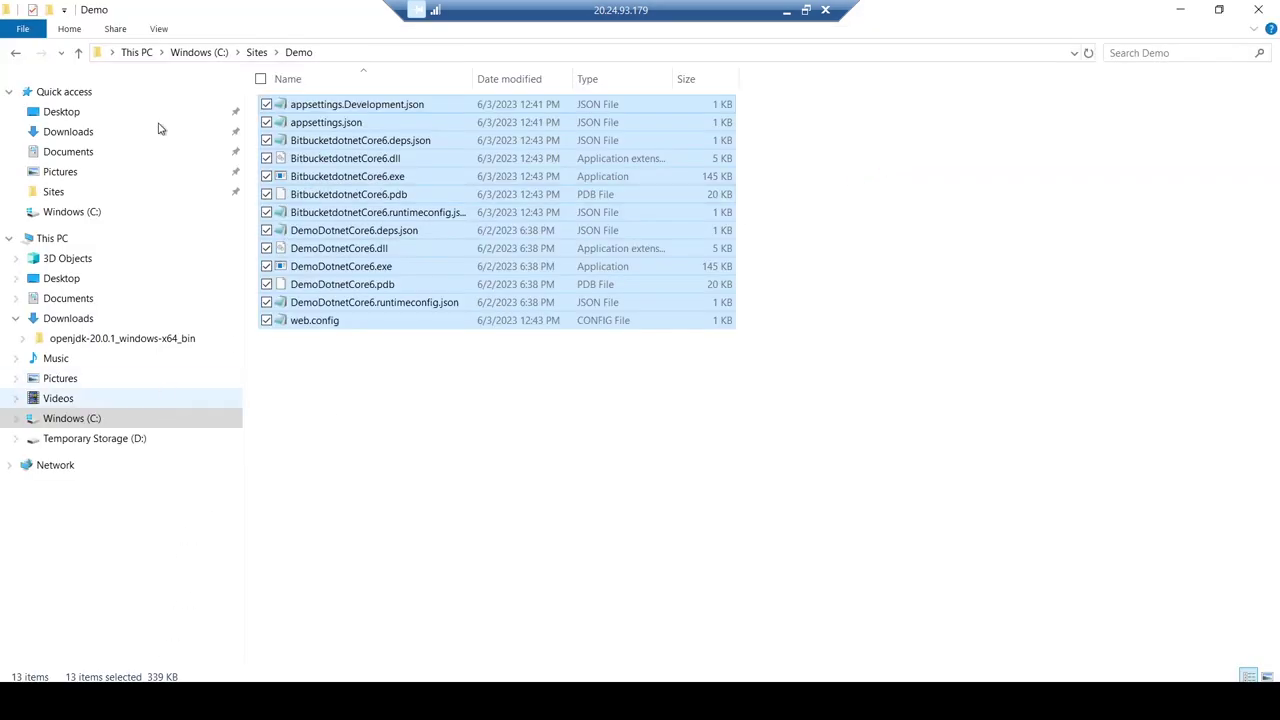
click(183, 52)
double_click(312, 251)
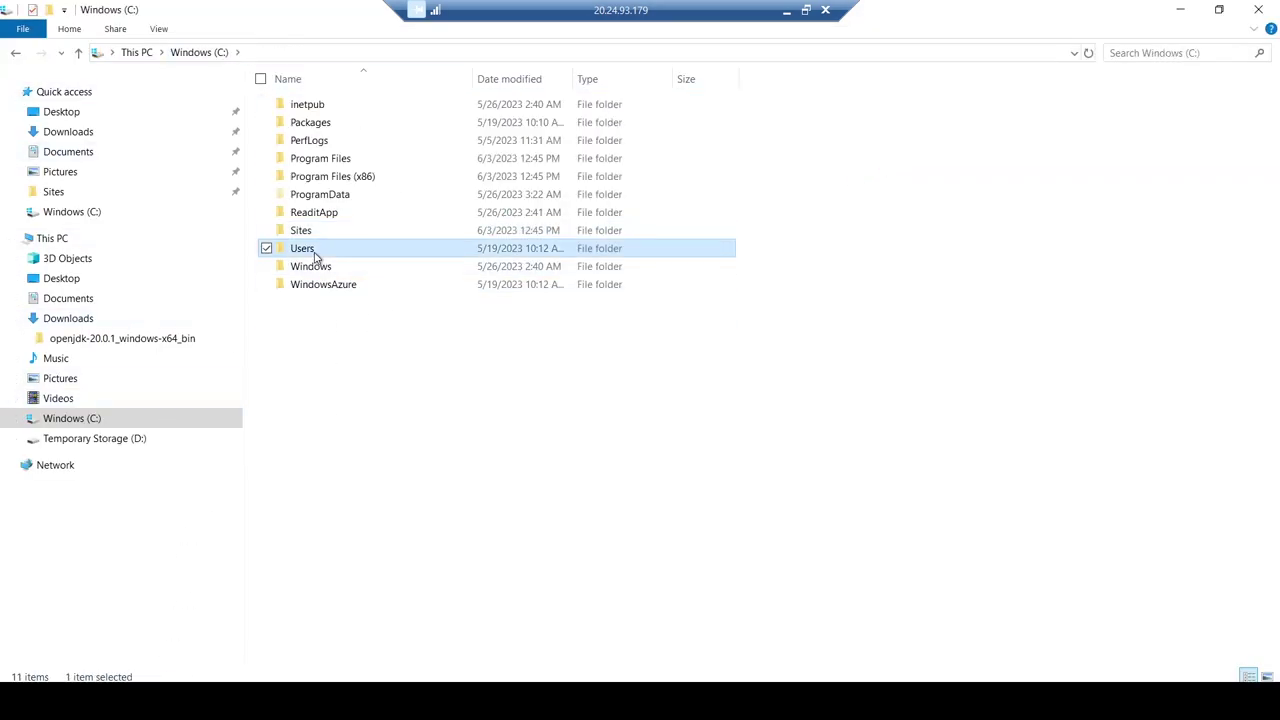
double_click(322, 148)
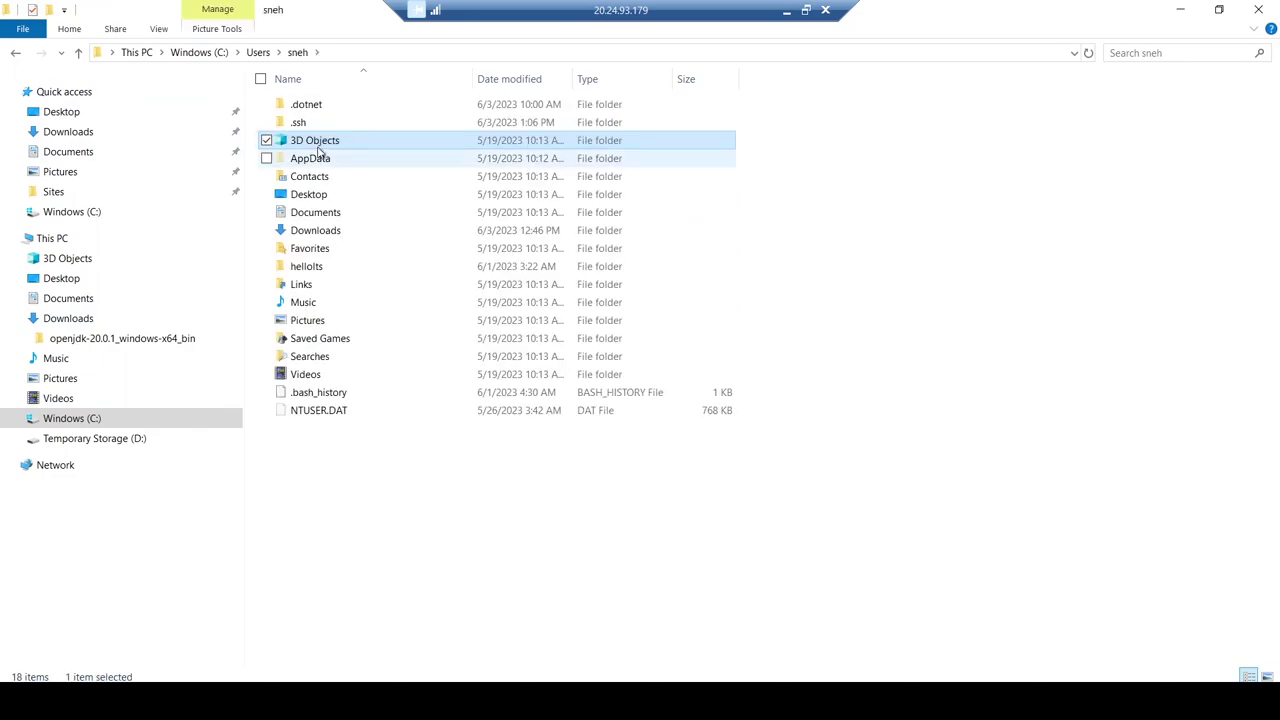
double_click(313, 123)
double_click(312, 124)
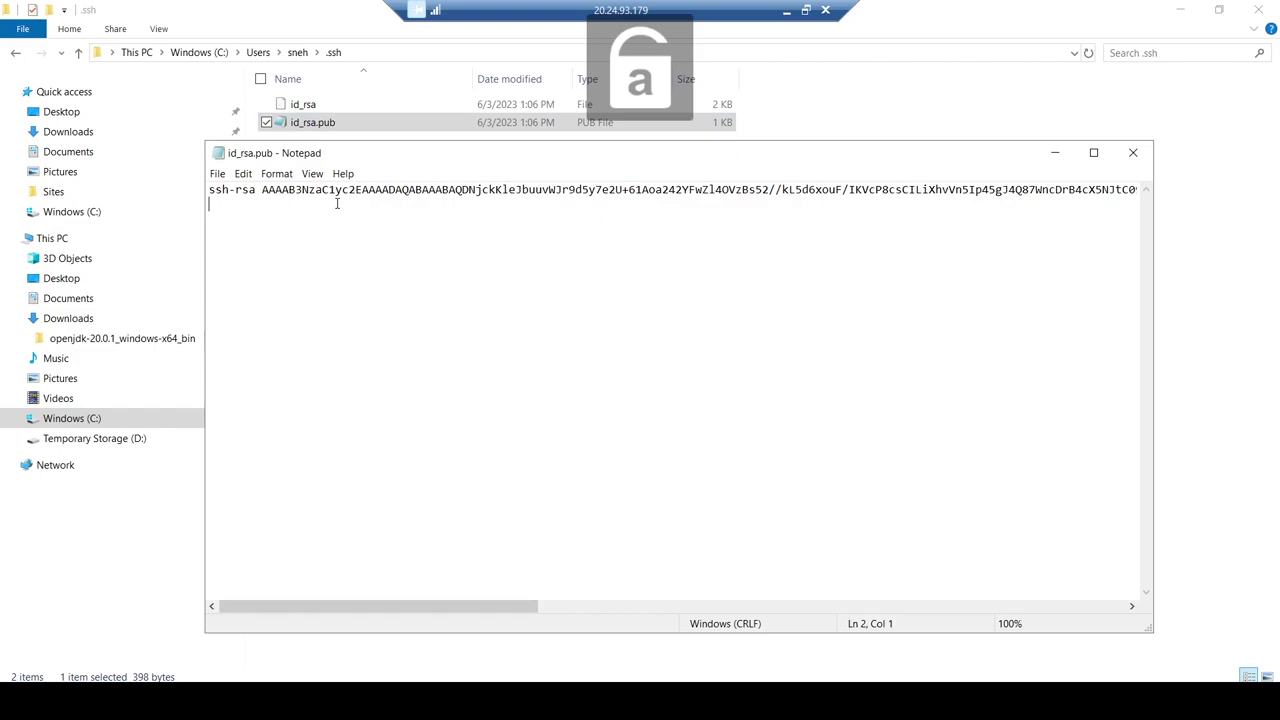
key(ctrl+a)
click(1133, 152)
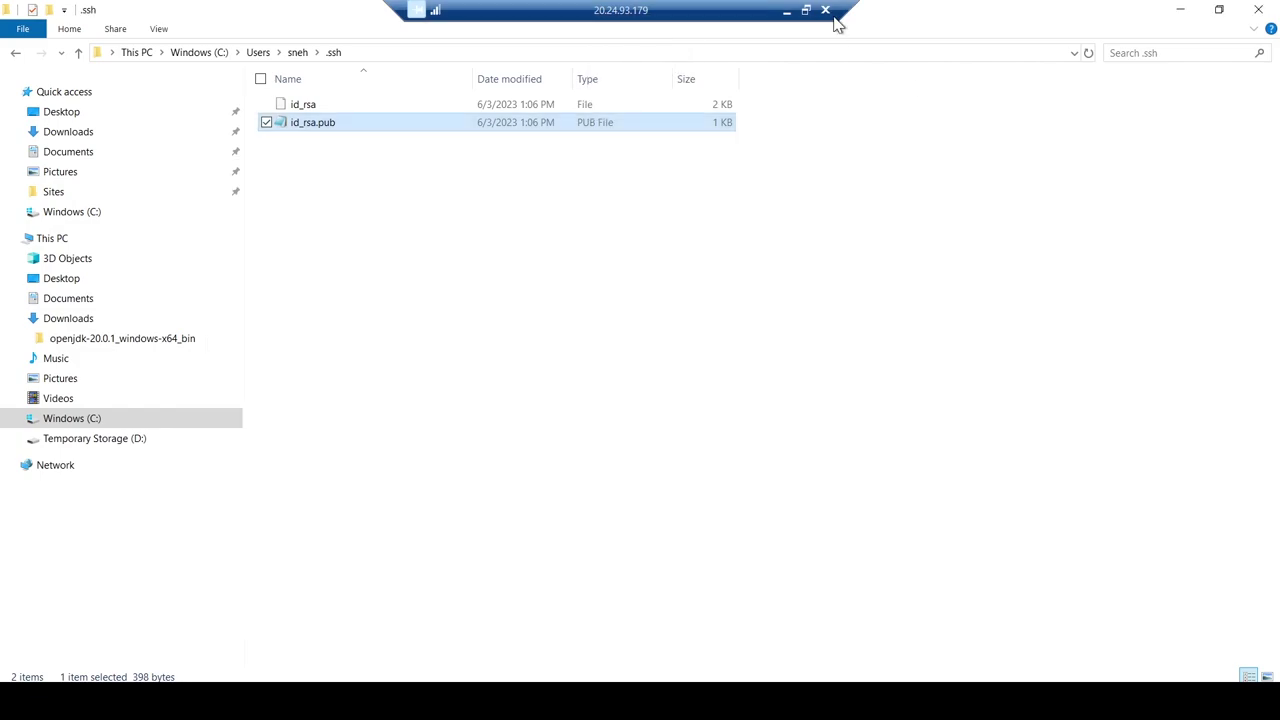
- Add a Bitbucket SSH key labelled VM containing the VM's pasted public key, trimming the trailing blank line
click(786, 10)
click(250, 248)
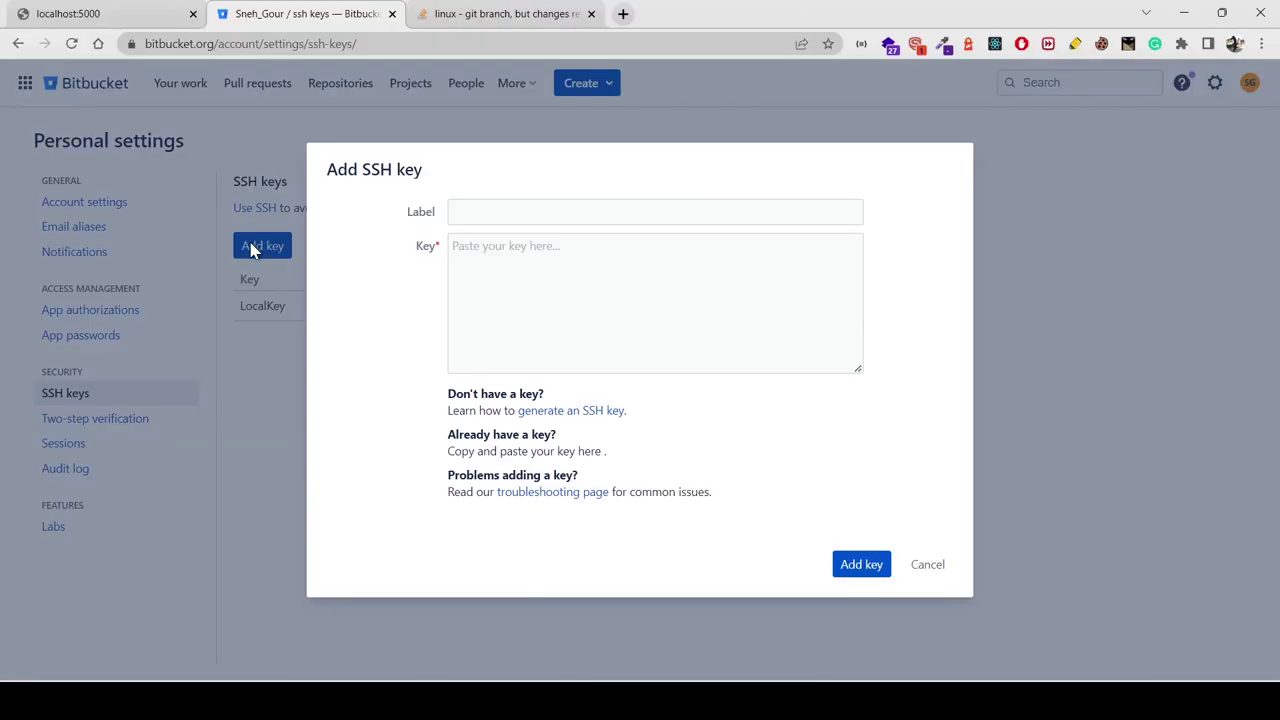
click(481, 213)
text(VM)
key(Tab)
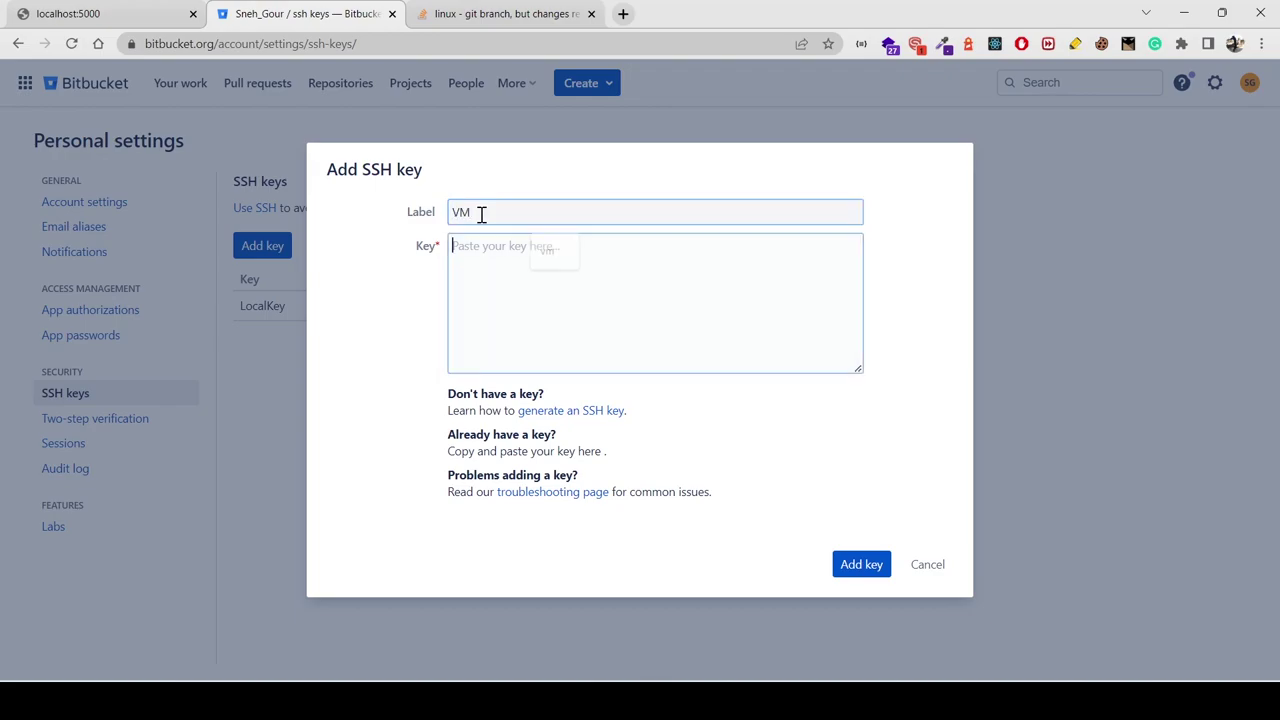
key(ctrl+v)
key(BackSpace)
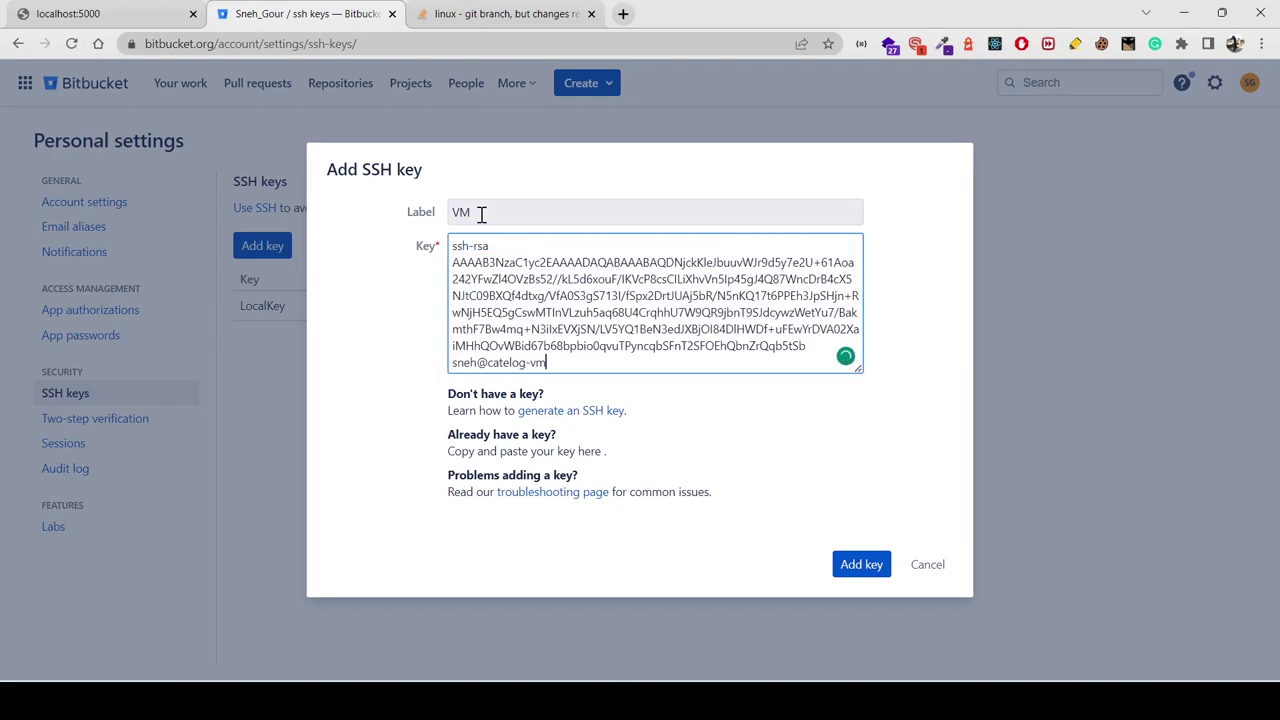
click(855, 566)
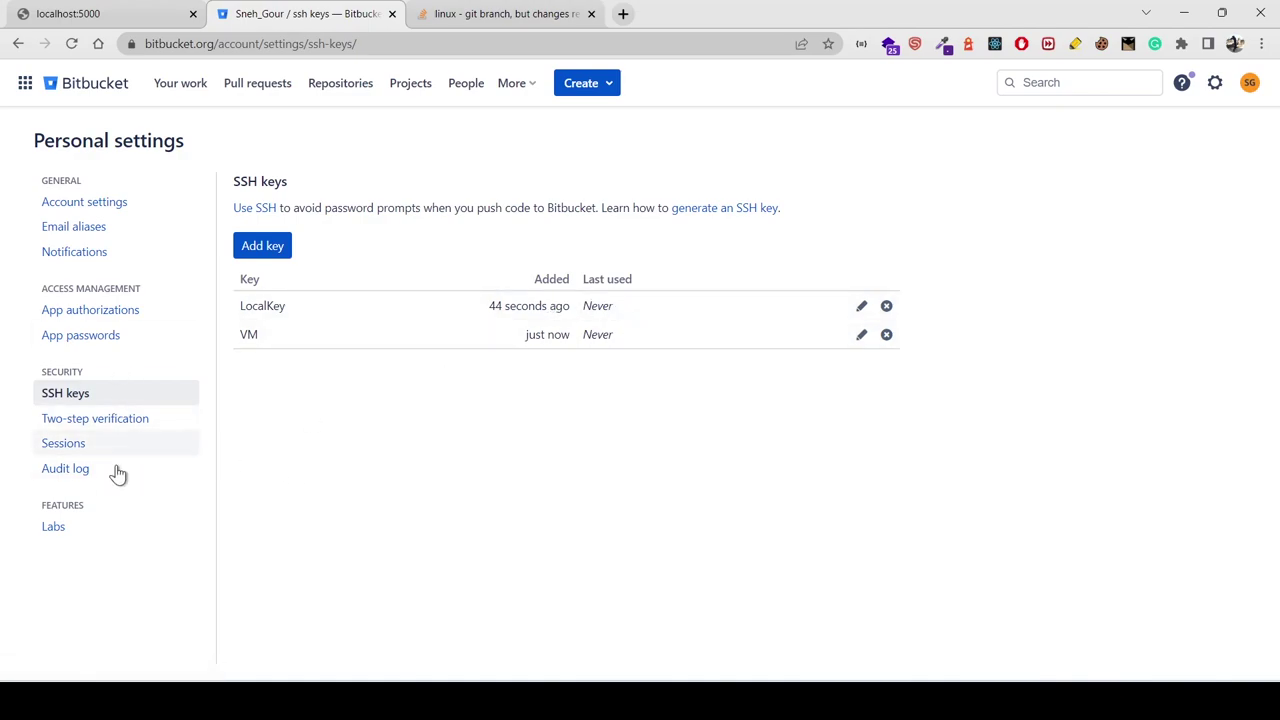
- Open the PipeLine repository's Runners settings, which warn that Pipelines is not enabled
click(73, 86)
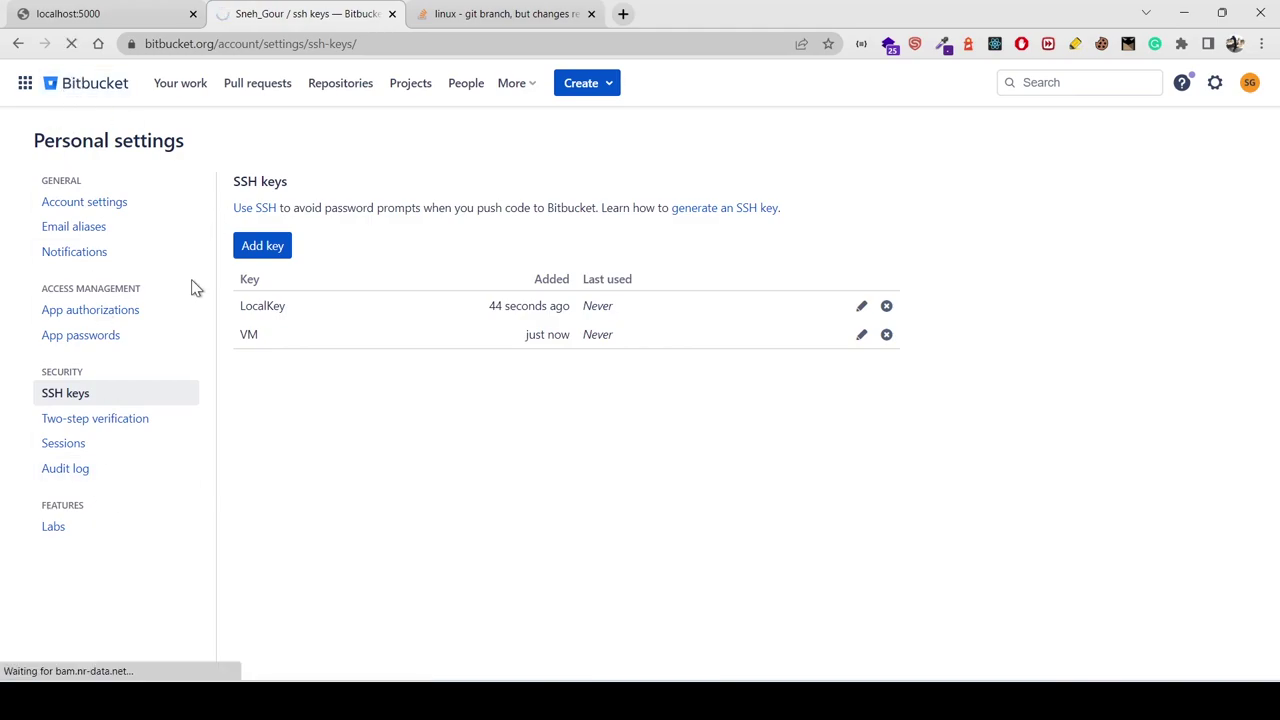
click(209, 246)
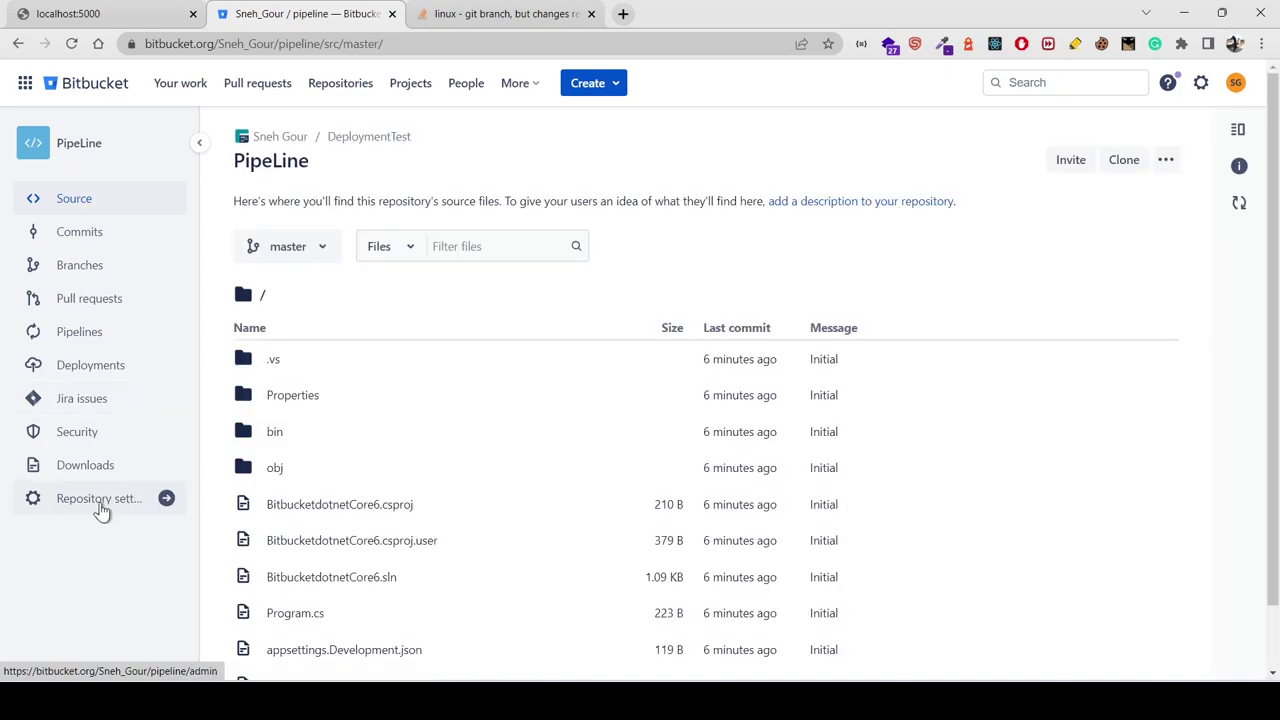
click(102, 505)
scroll(97, 490, down, 3)
scroll(97, 490, down, 5)
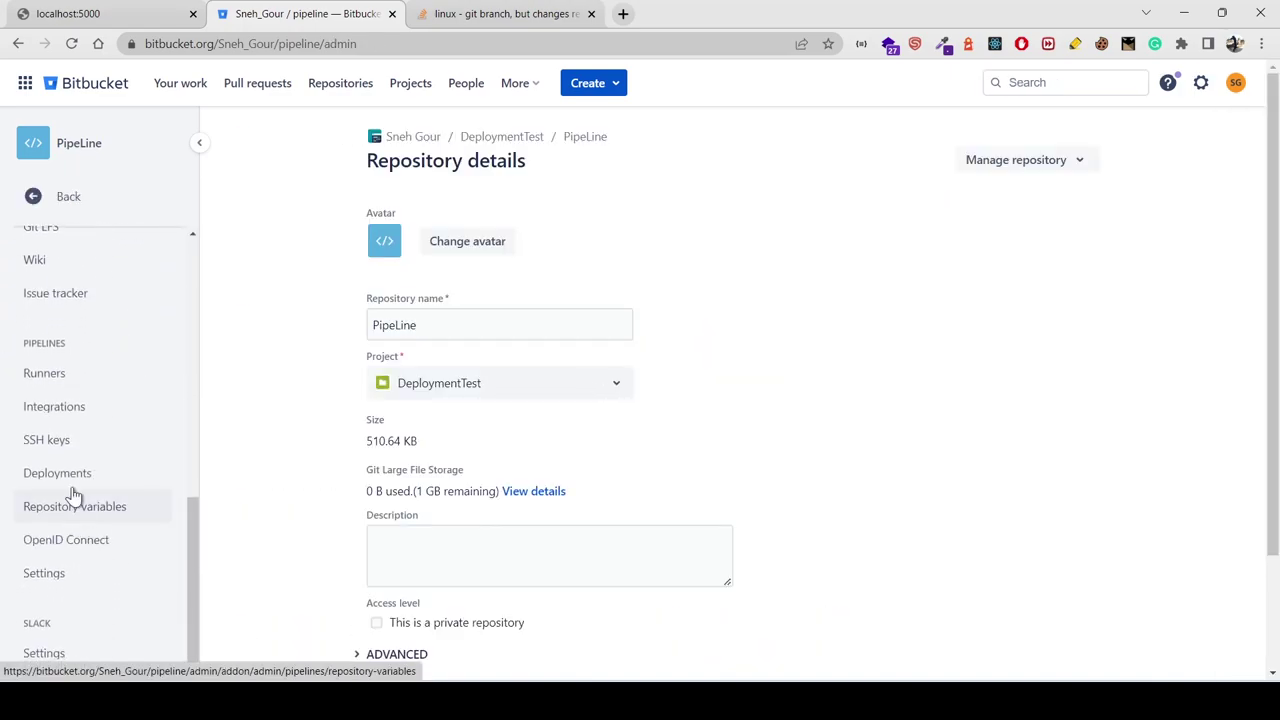
click(57, 374)
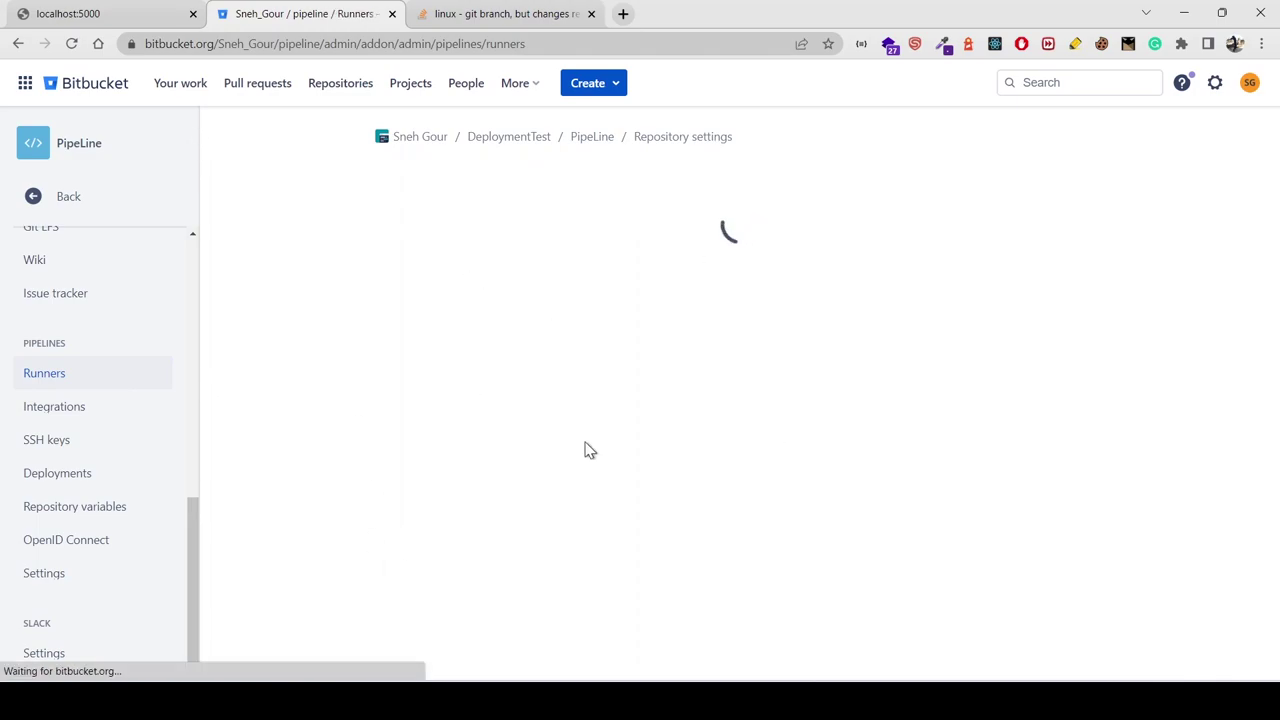
- Switch on Enable Pipelines in Pipelines settings and return to the Runners page
click(457, 285)
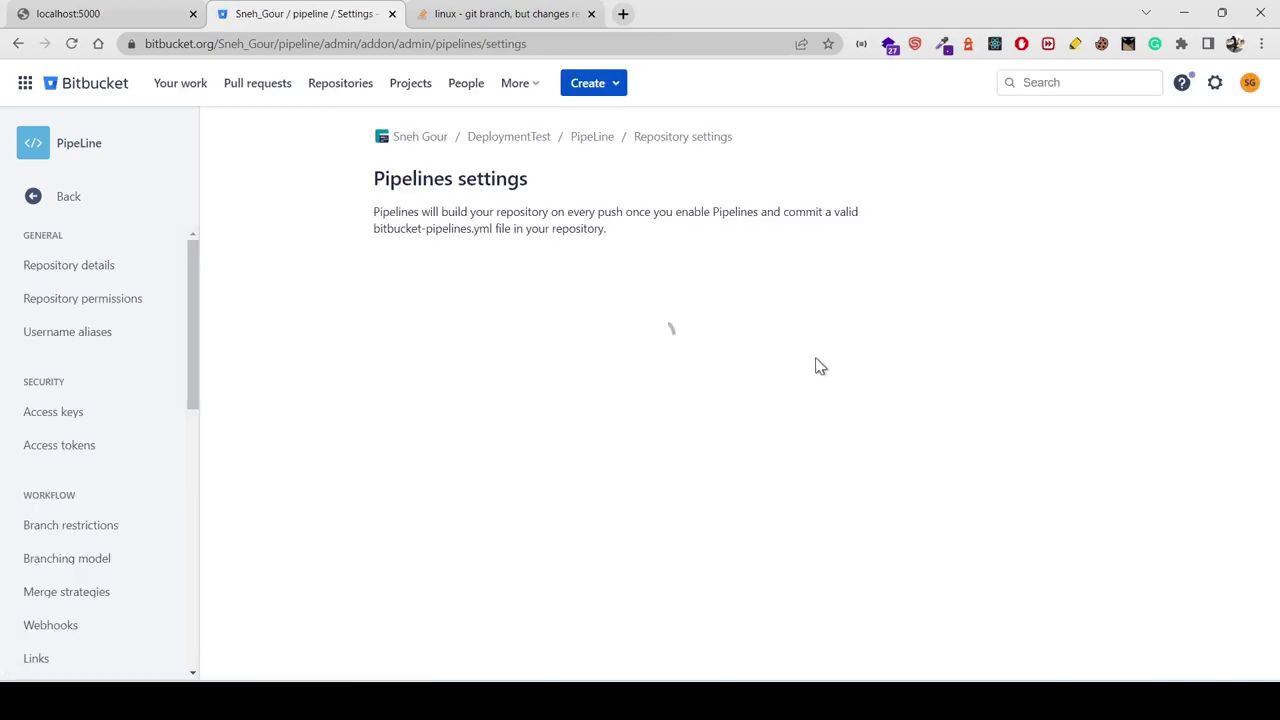
click(917, 272)
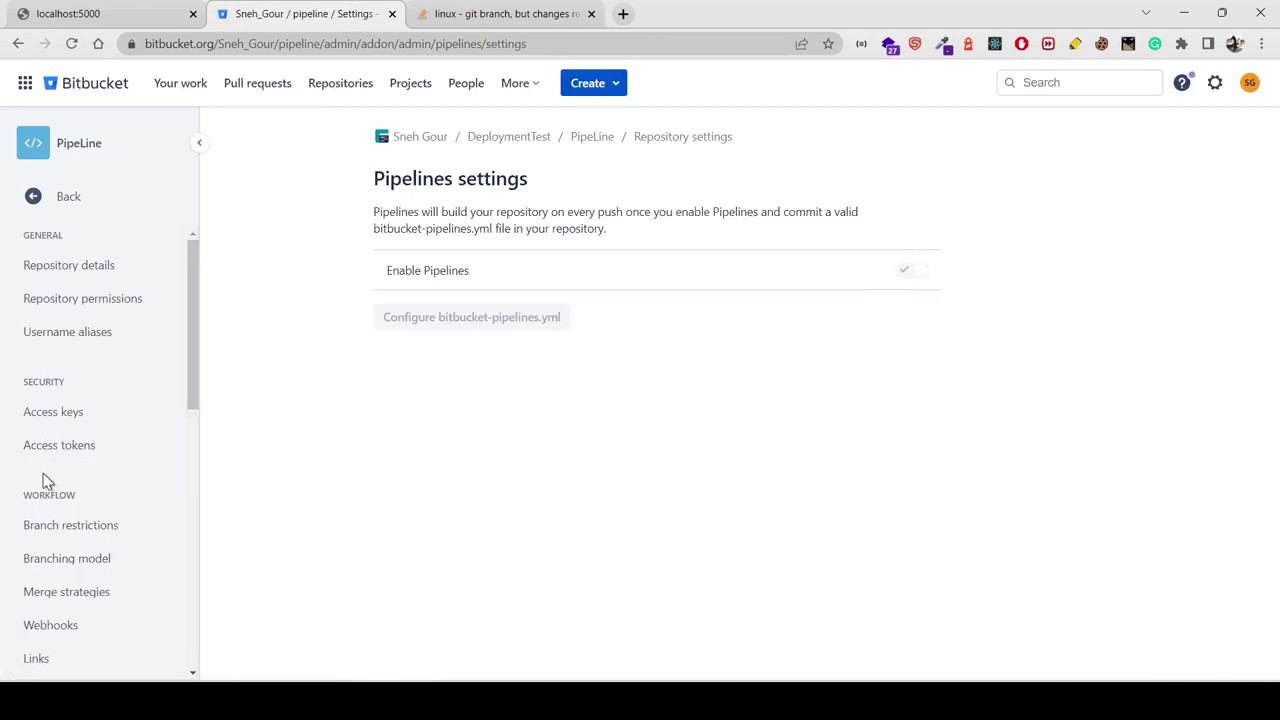
scroll(50, 484, down, 3)
scroll(73, 495, down, 5)
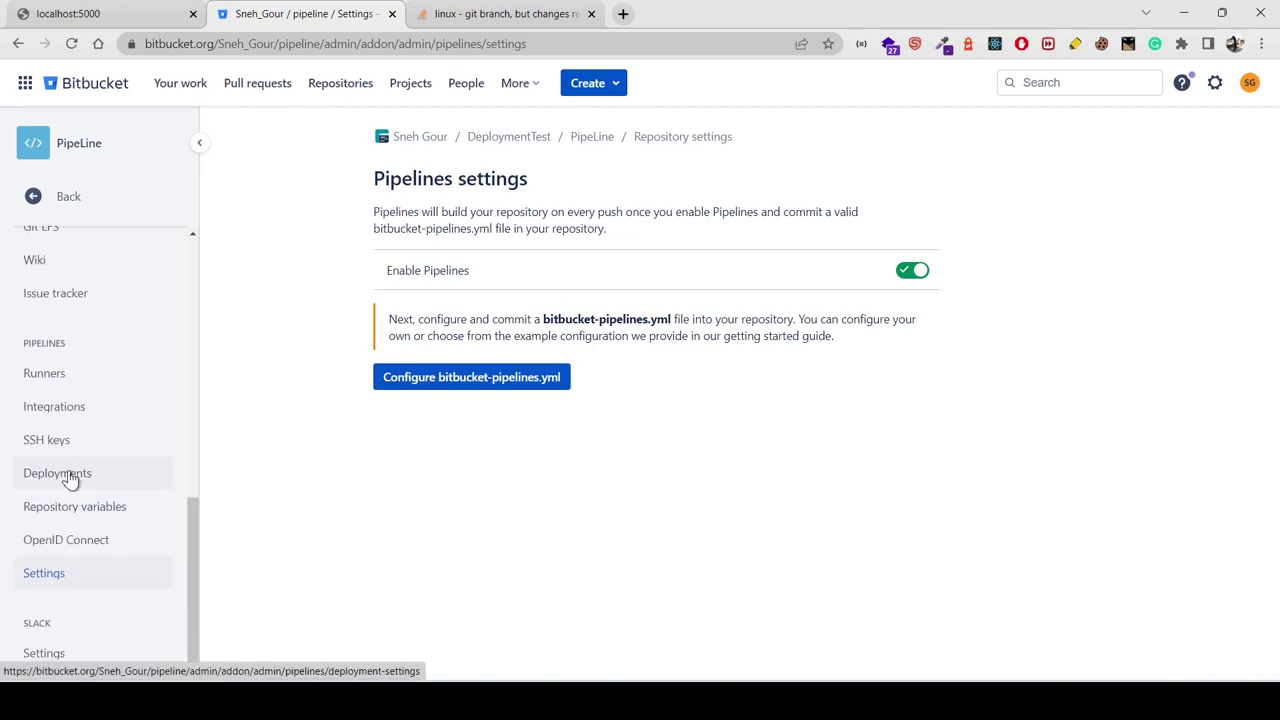
click(90, 376)
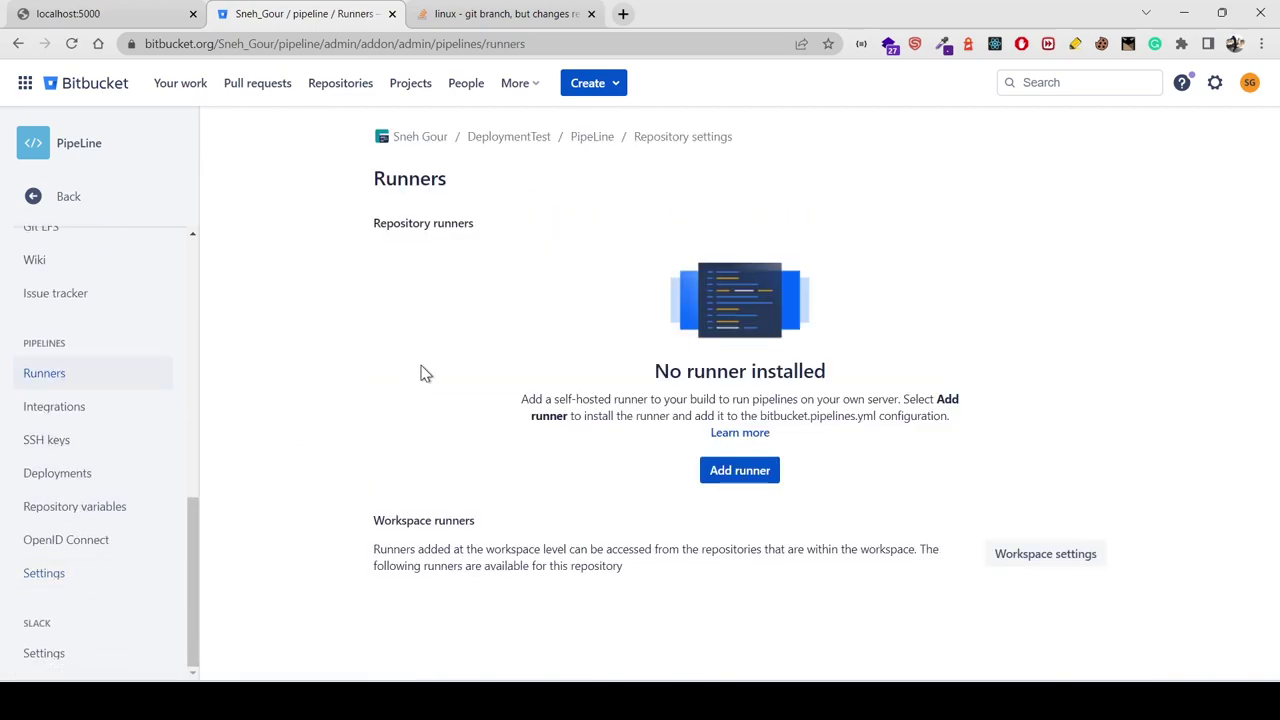
- Add a Windows (64bit) self-hosted runner named LocalRunner
click(716, 478)
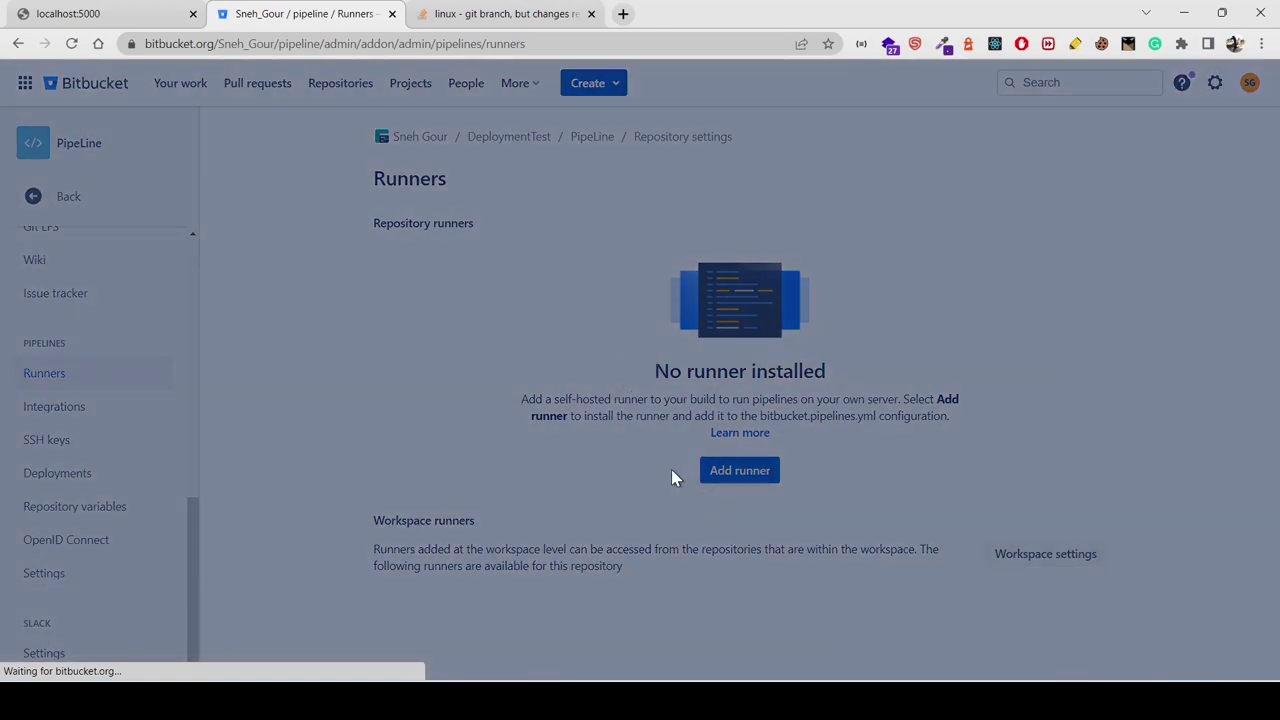
click(591, 304)
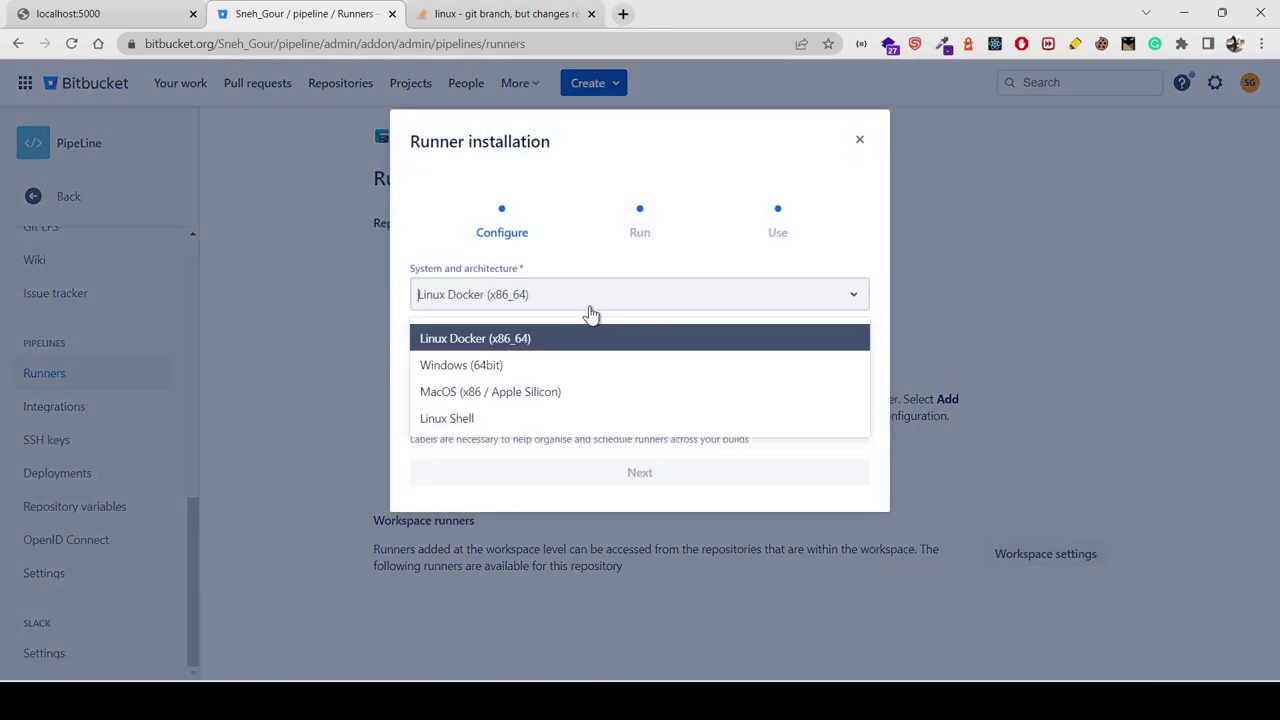
click(533, 367)
click(549, 355)
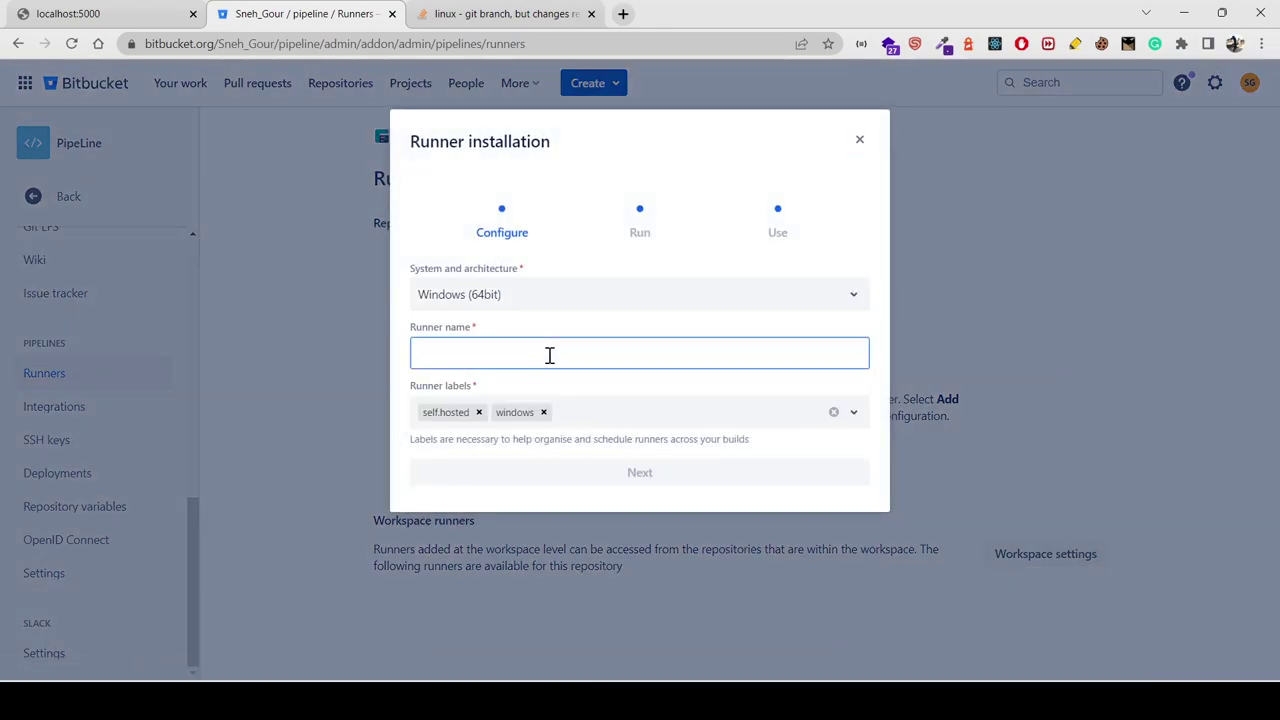
text(LocalRunner)
- Give LocalRunner the extra label local and copy its Invoke-WebRequest download command
click(600, 414)
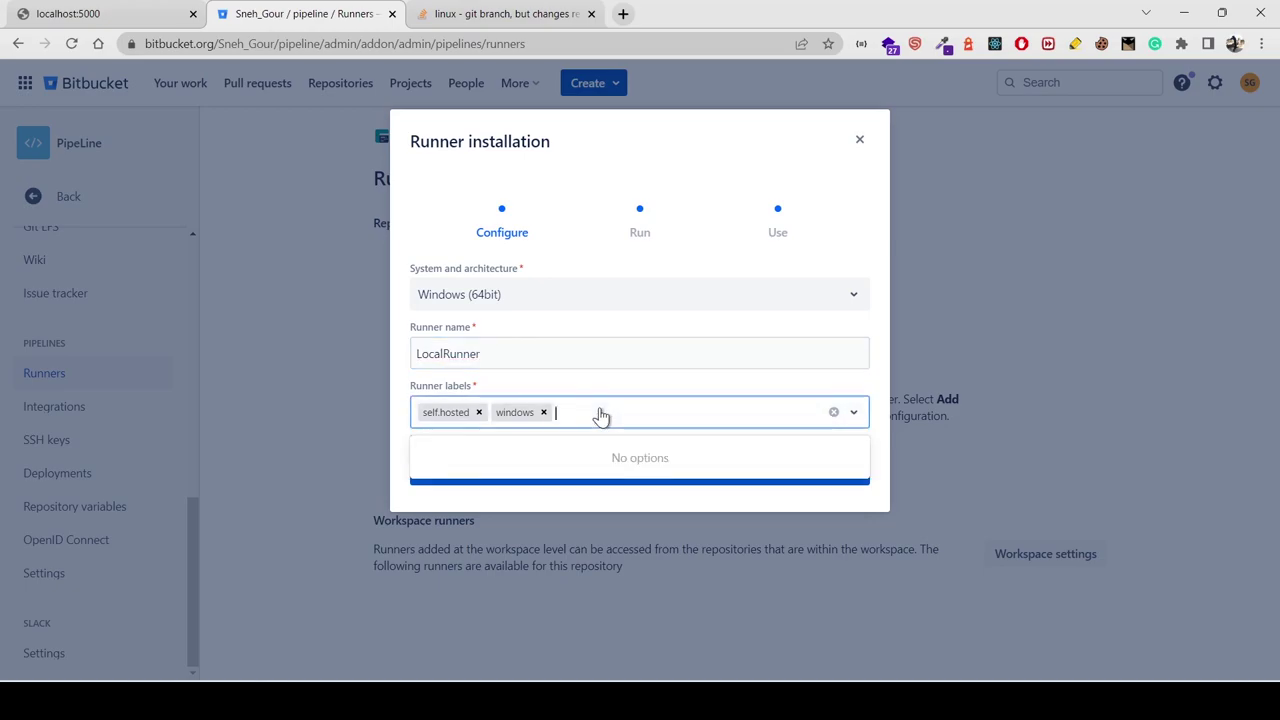
text(local)
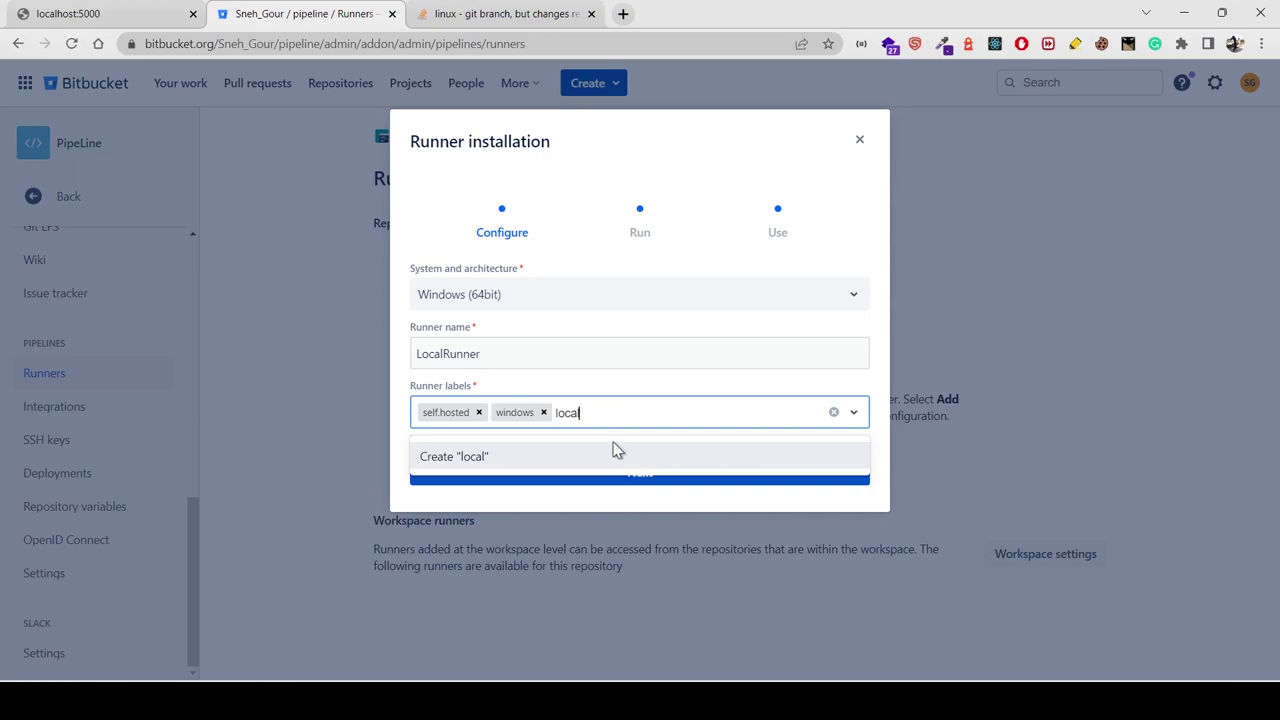
click(610, 462)
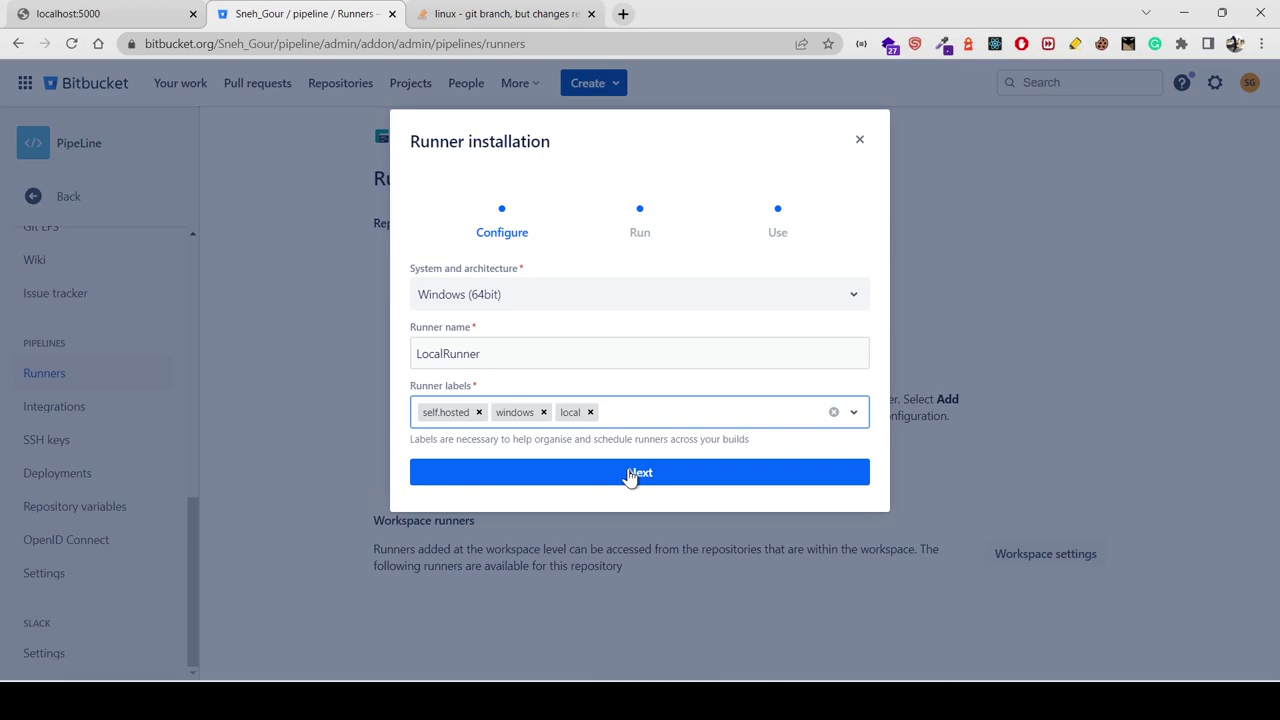
click(630, 475)
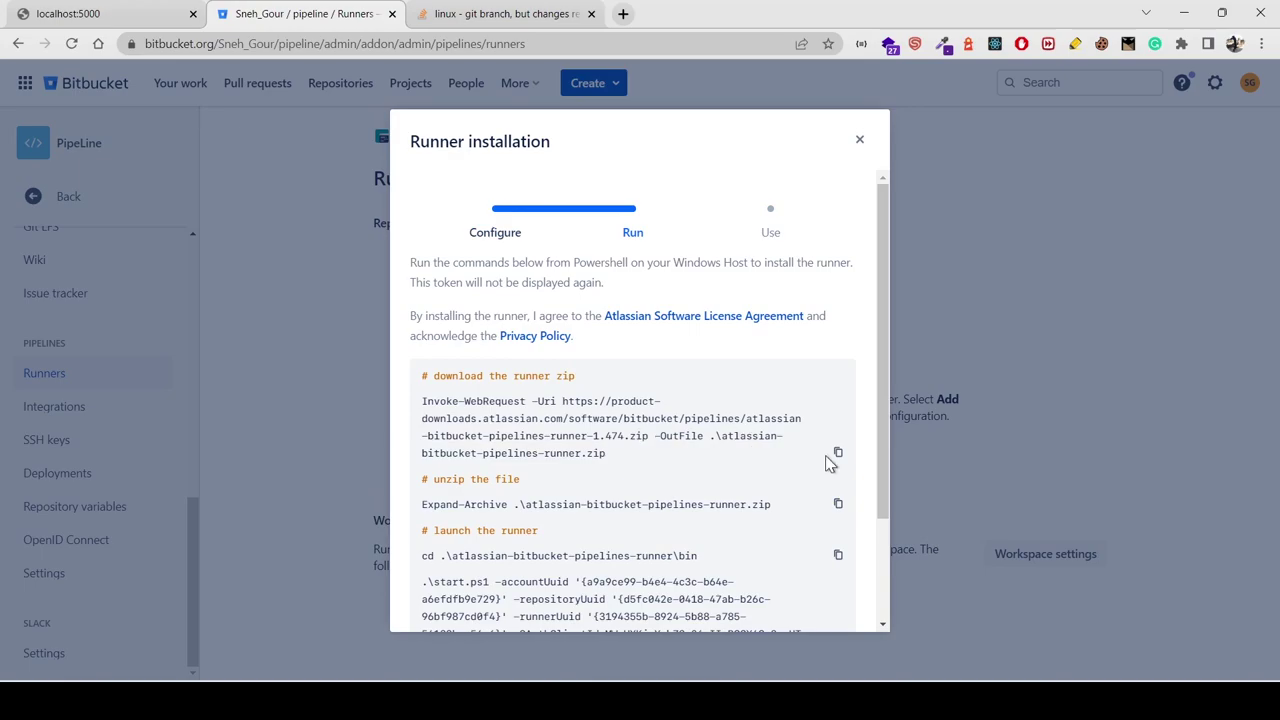
click(838, 453)
- From the user profile folder, open a PowerShell window in the .ssh folder via its right-click menu
click(323, 637)
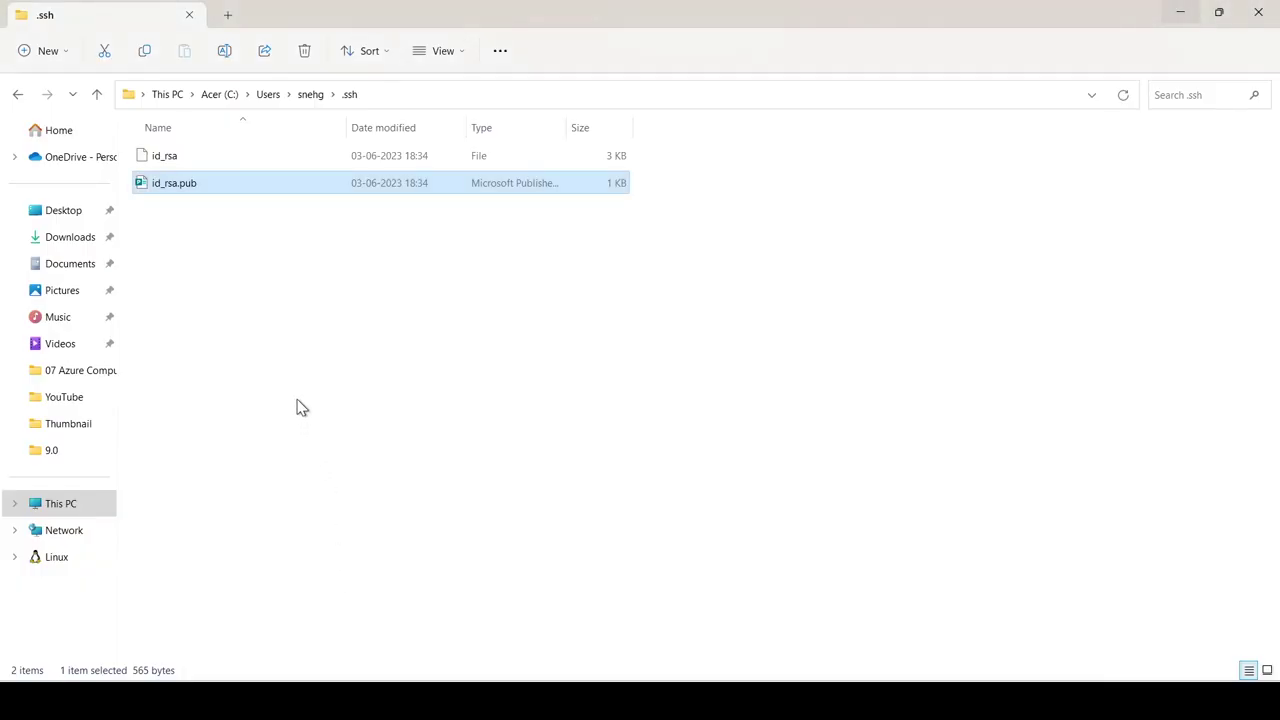
click(312, 96)
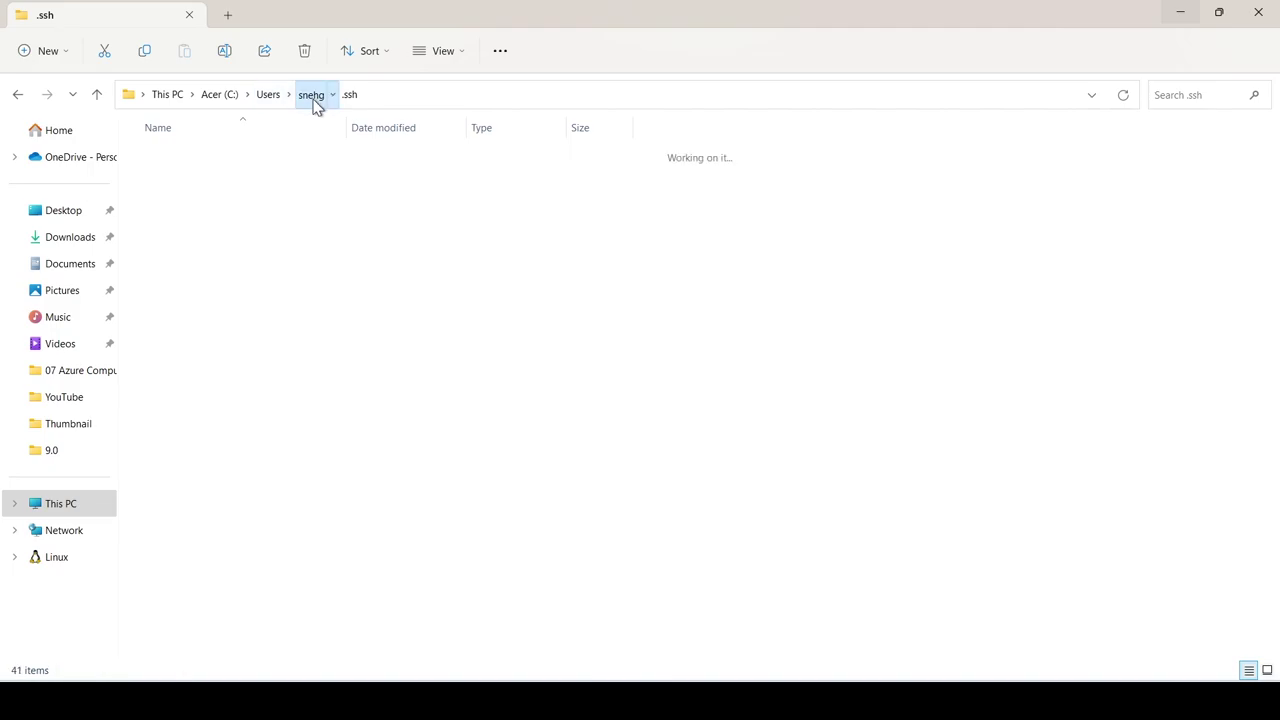
shift+right_click(882, 385)
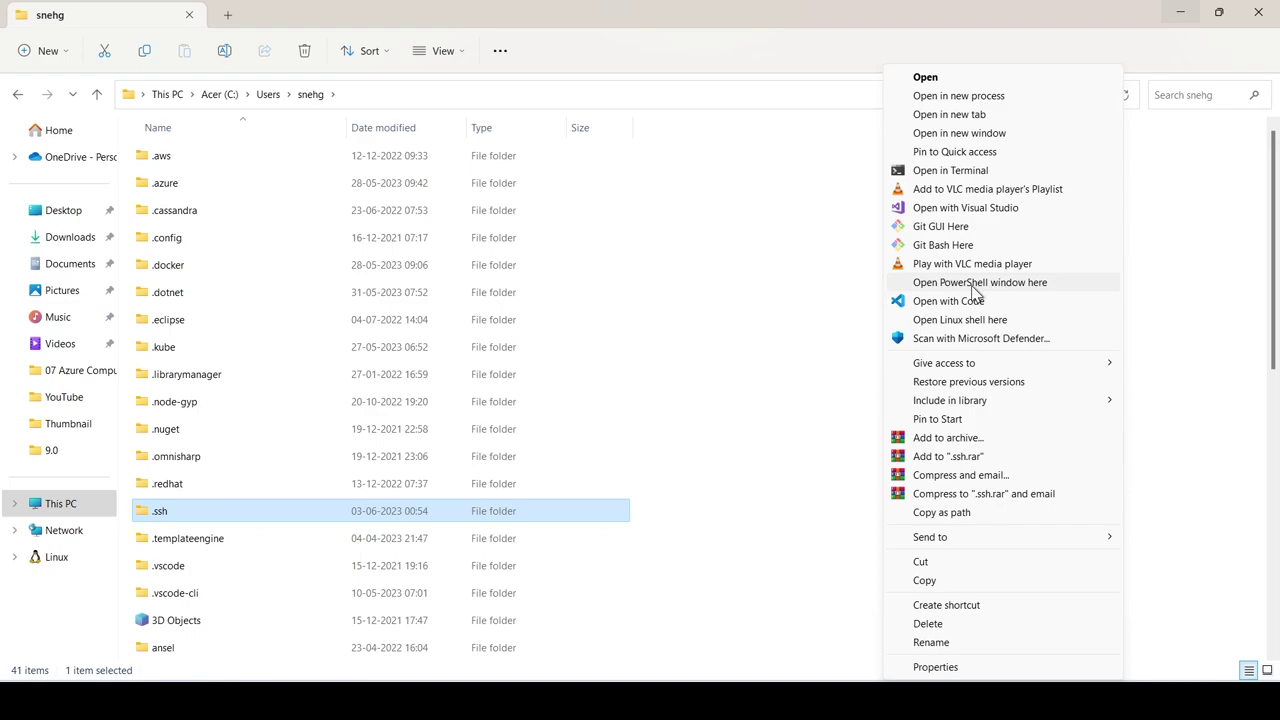
click(973, 284)
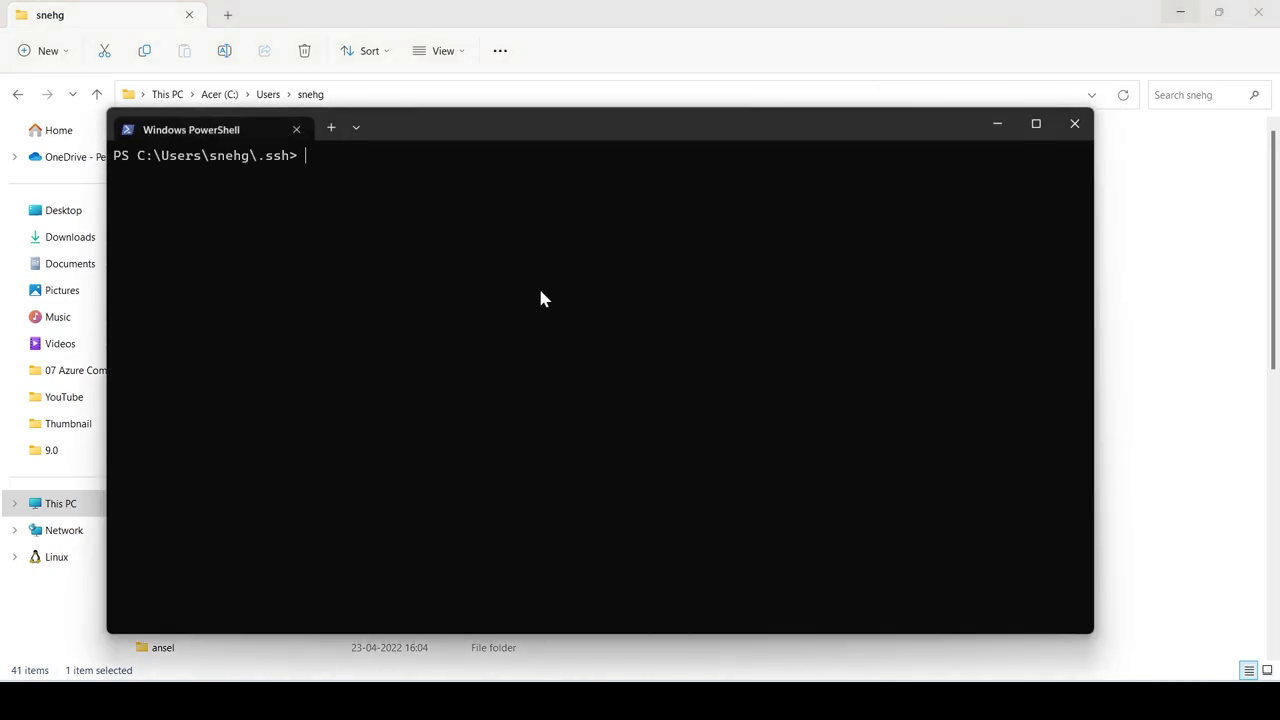
- Run Invoke-WebRequest and Expand-Archive for runner 1.474, then cd into atlassian-bitbucket-pipelines-runner\bin
key(ctrl+v)
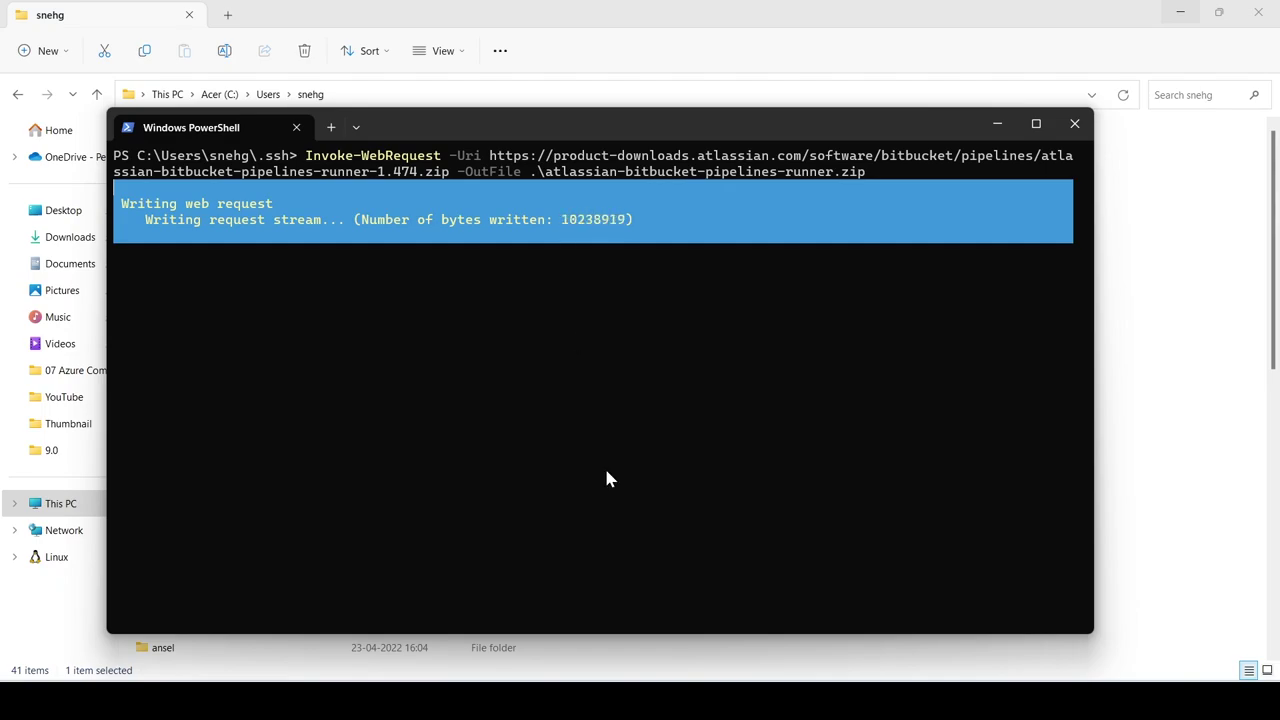
key(alt+Tab)
click(838, 504)
key(alt+Tab)
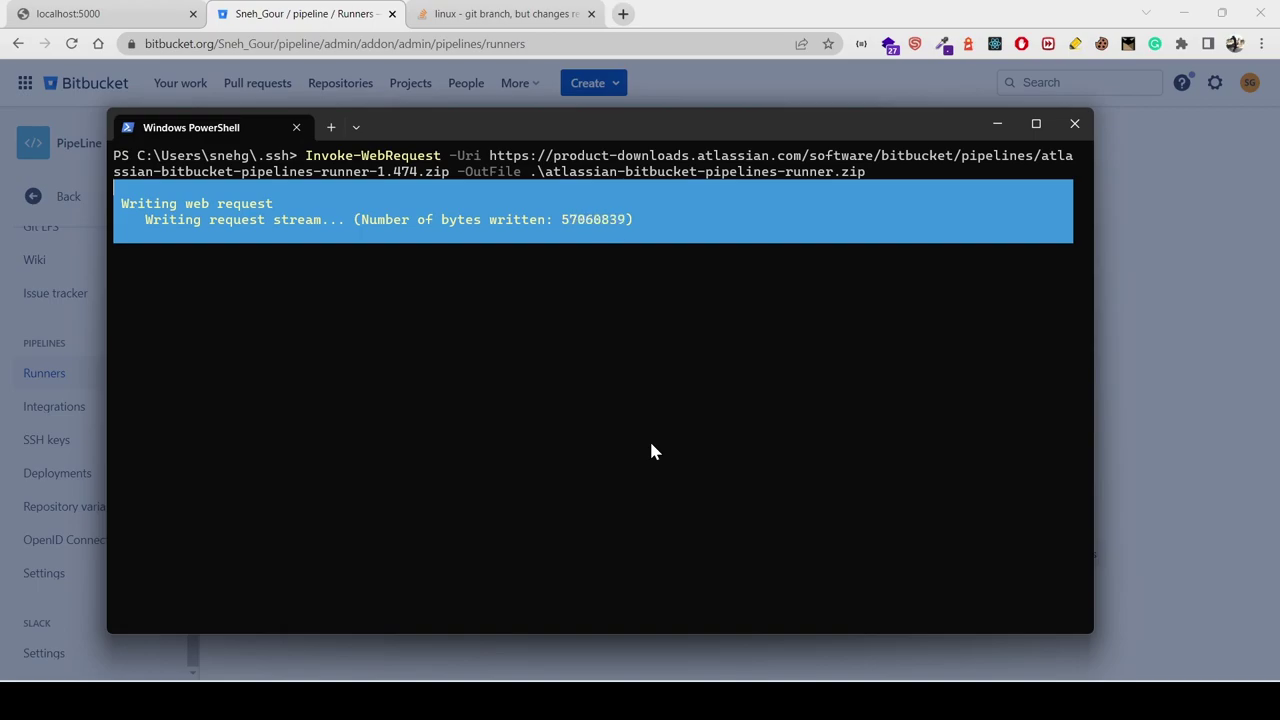
key(ctrl+v)
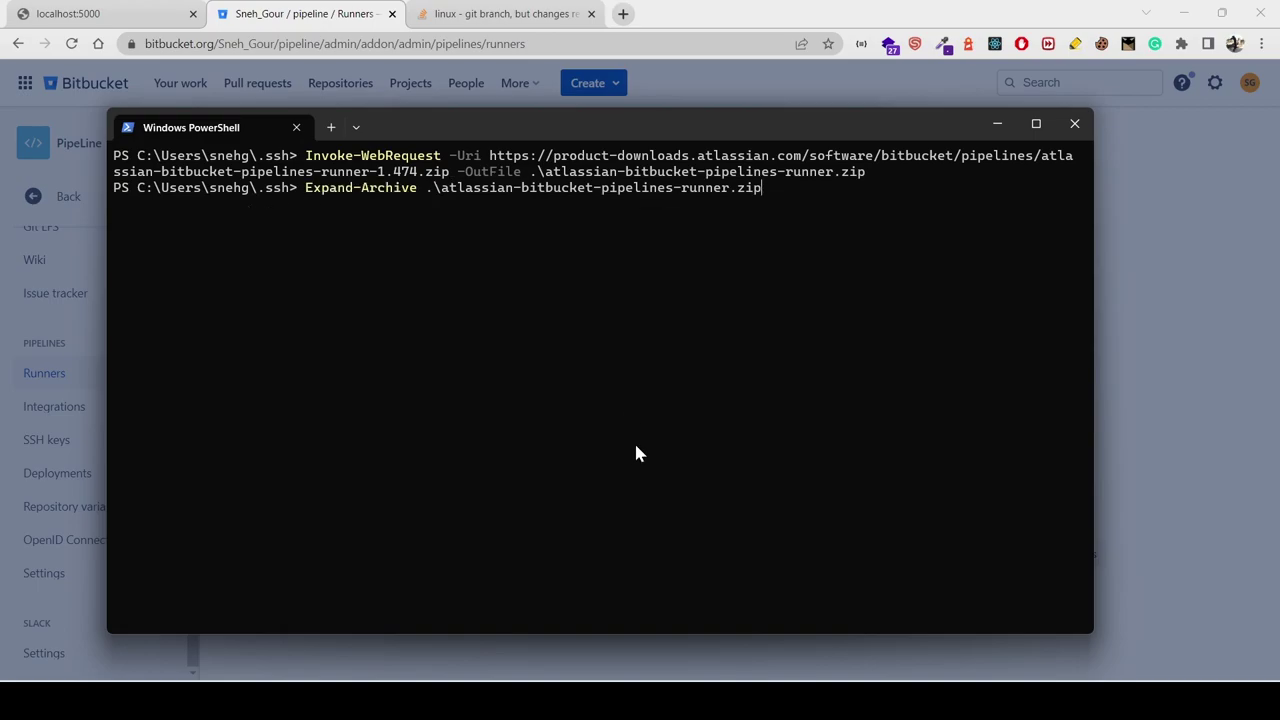
key(Return)
key(Tab)
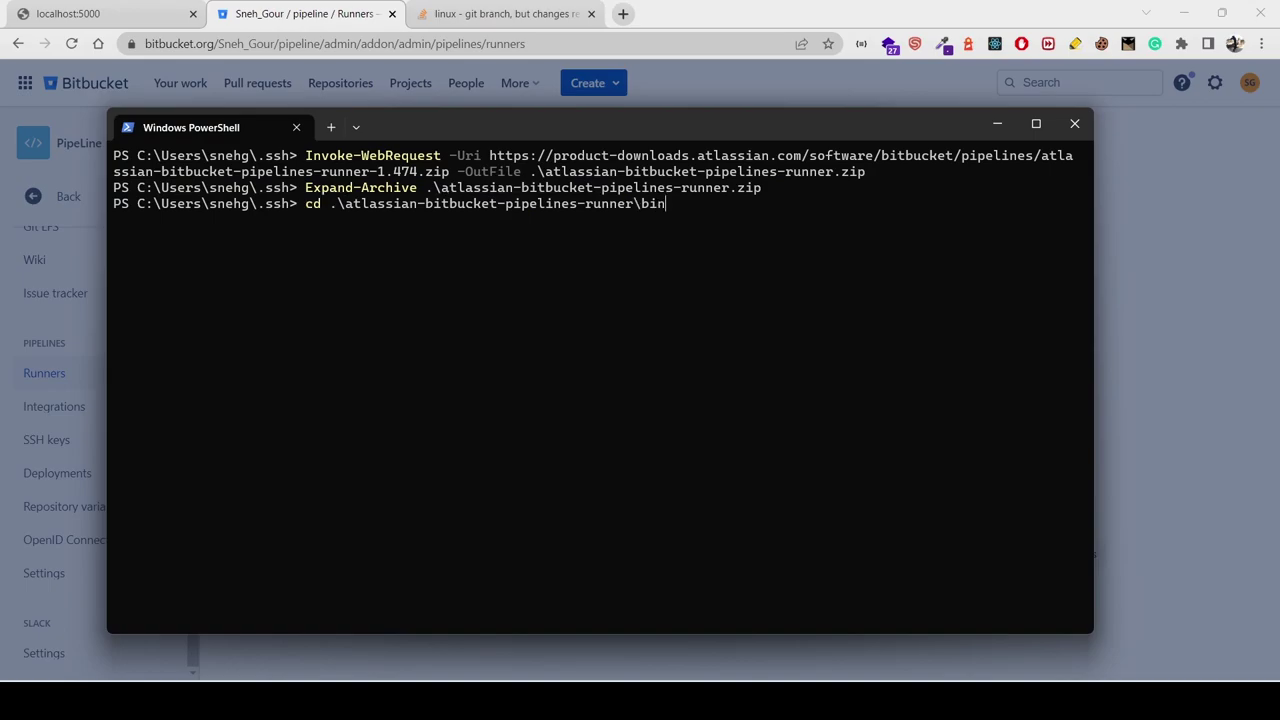
key(Return)
- Copy the start.ps1 command and run it in PowerShell until LocalRunner reports ONLINE
click(997, 124)
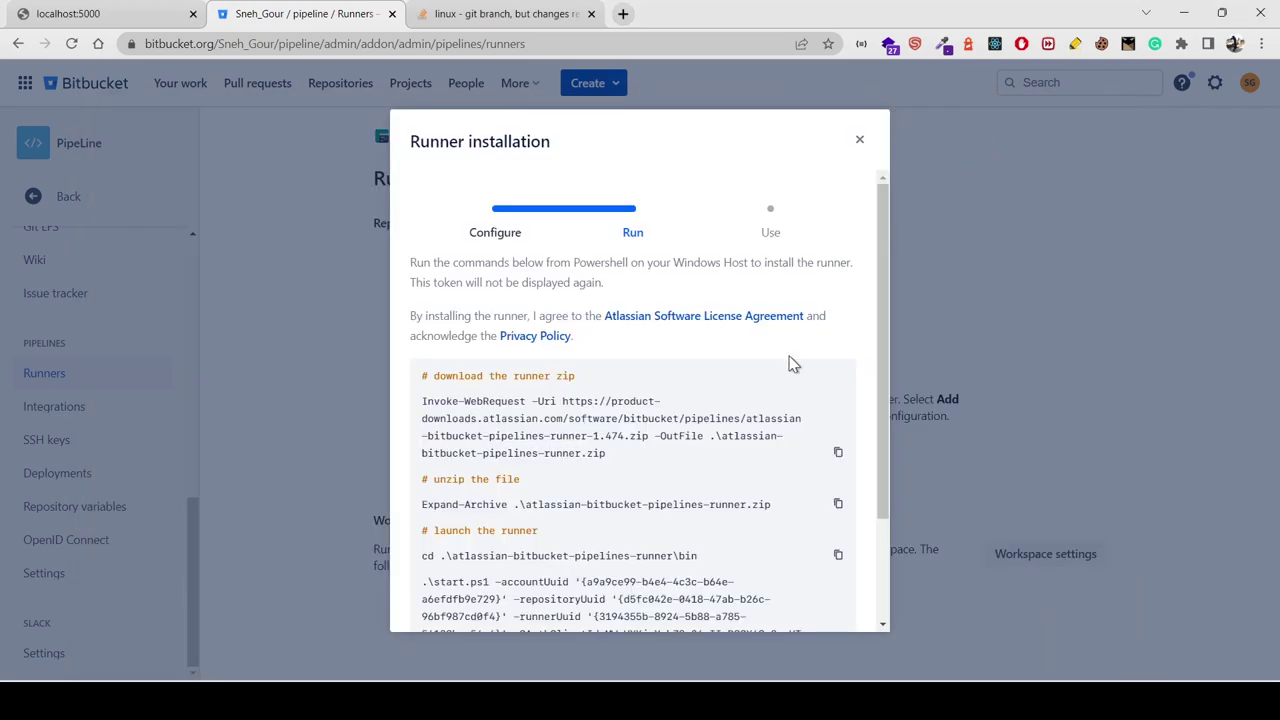
scroll(688, 519, down, 2)
click(838, 546)
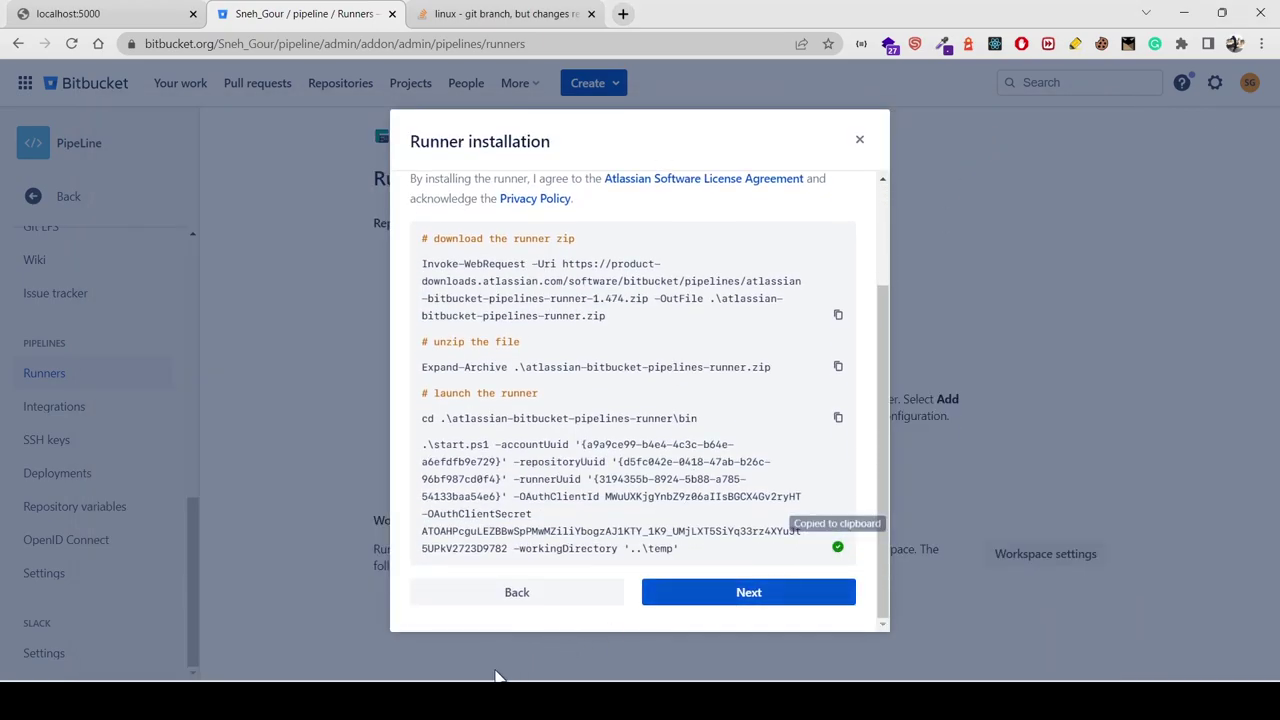
mouse_move(588, 660)
click(646, 634)
key(ctrl+v)
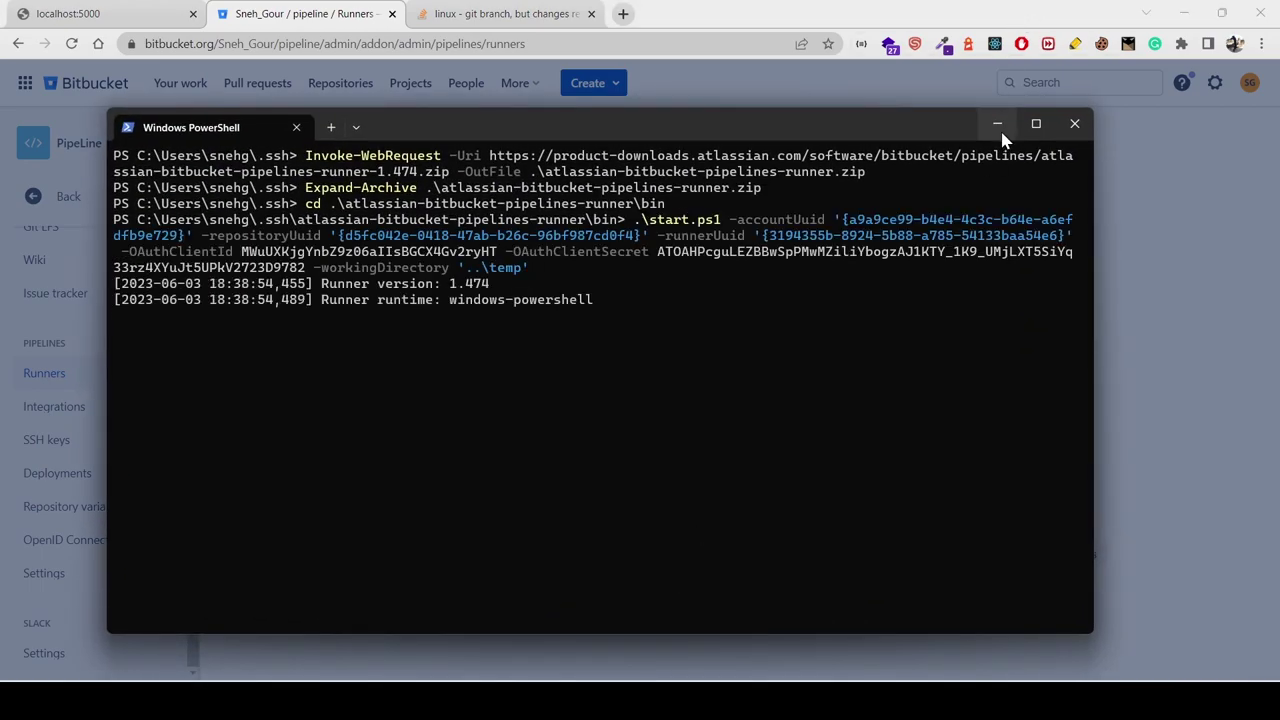
drag(452, 369, 548, 368)
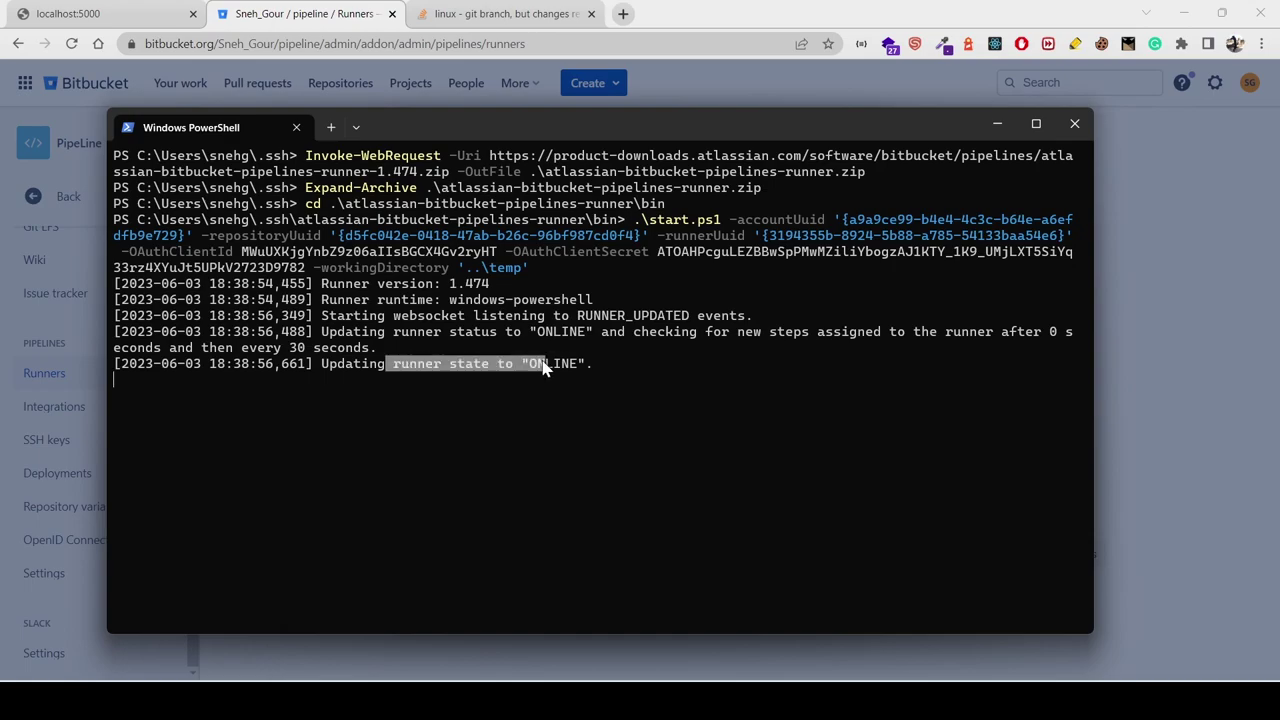
- Complete the runner setup dialog with Next and Finish, and dismiss the runner-added notification
click(997, 123)
click(770, 598)
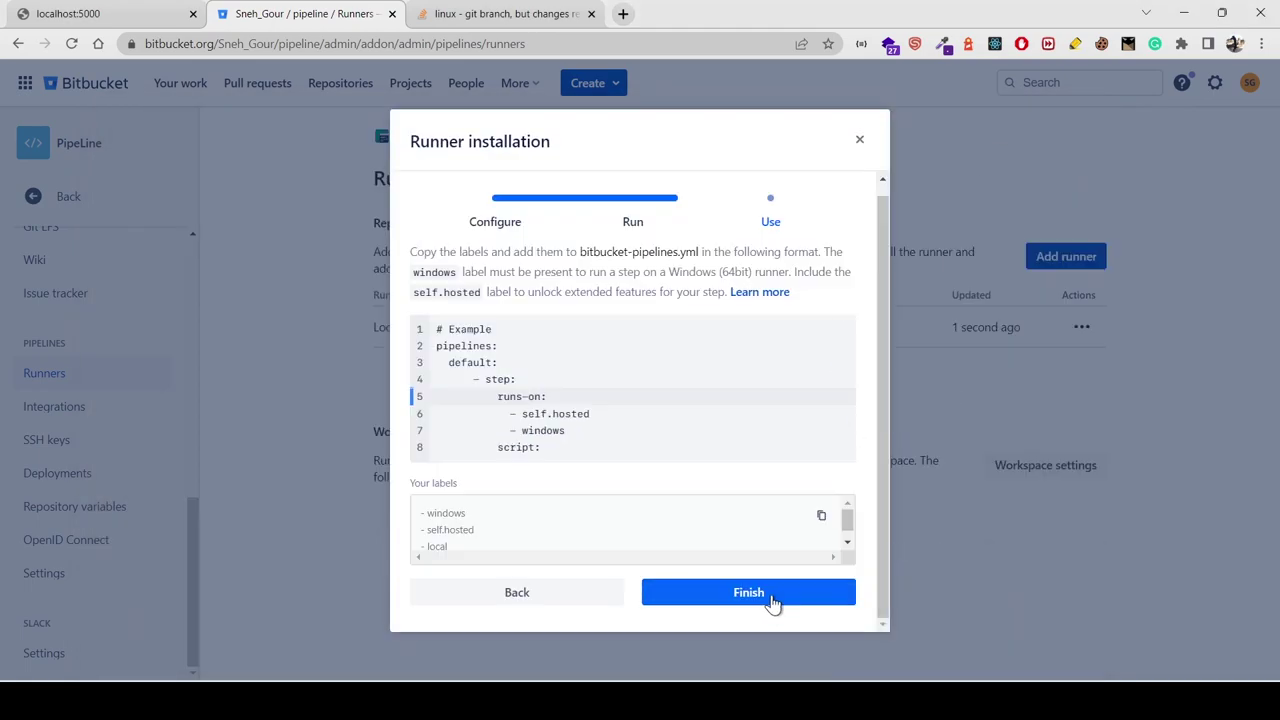
click(760, 596)
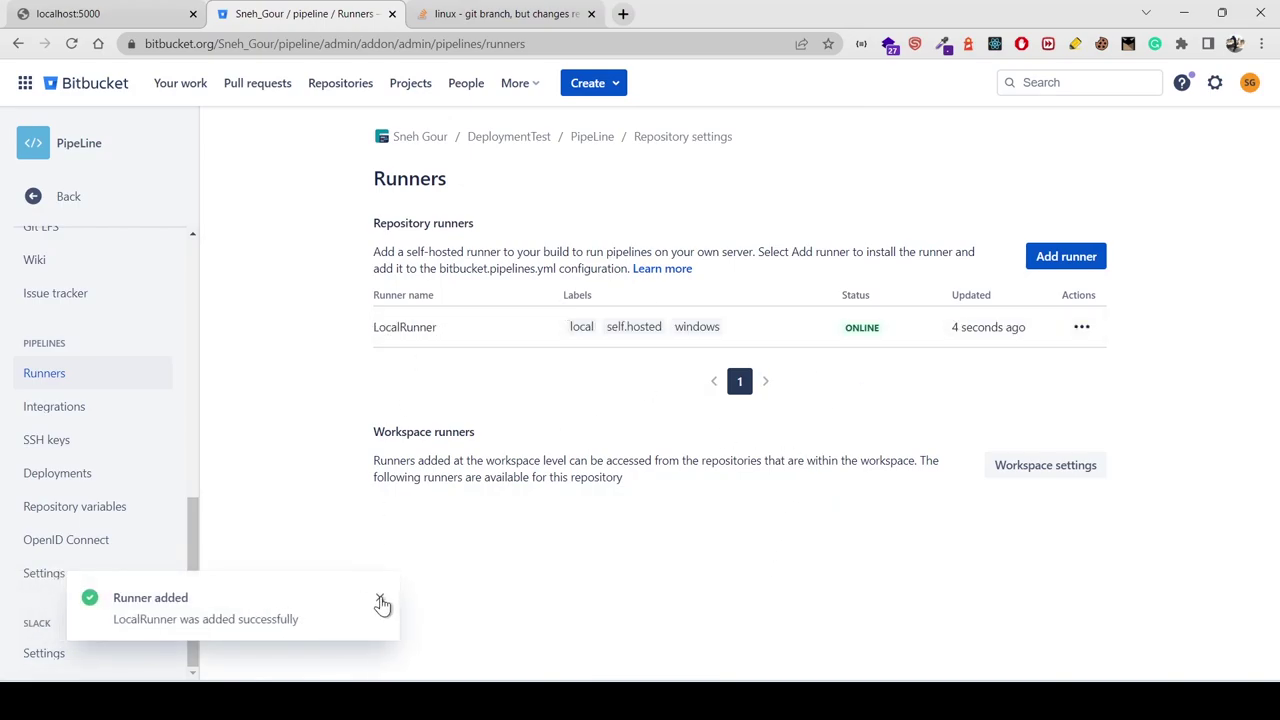
click(380, 598)
click(1055, 258)
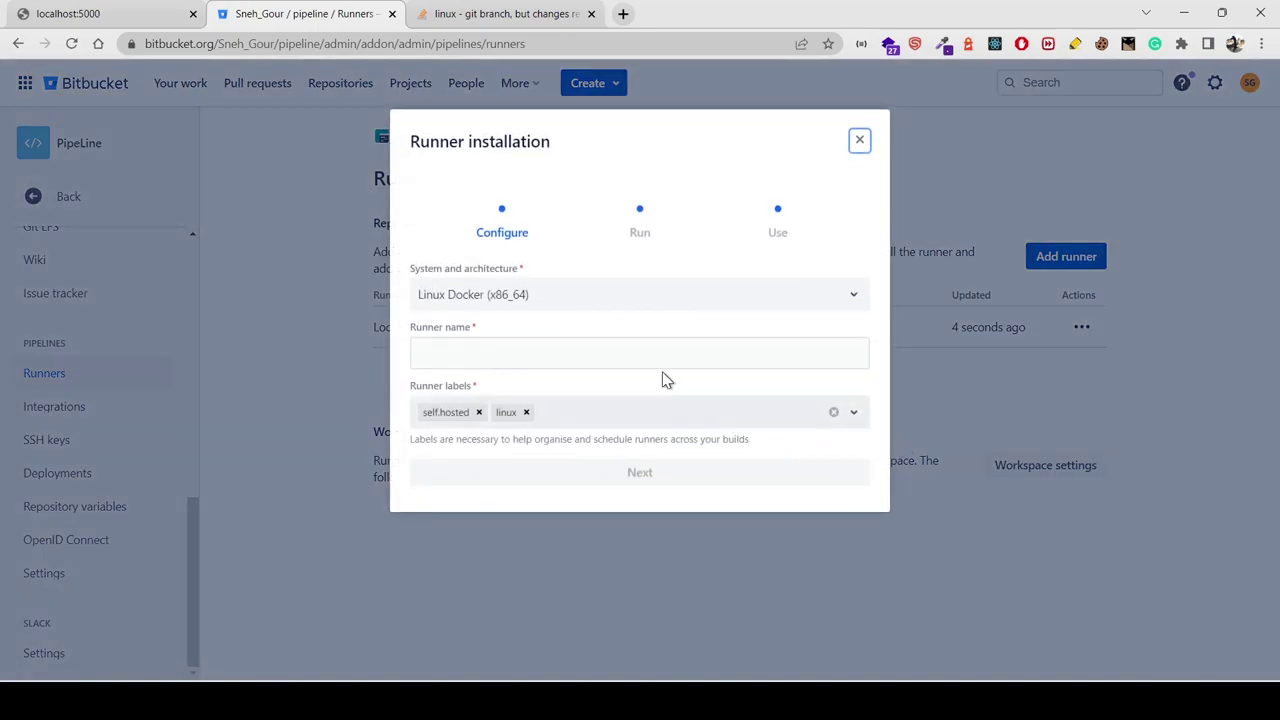
- Choose Windows (64bit) and name the new runner VMRunner
click(566, 300)
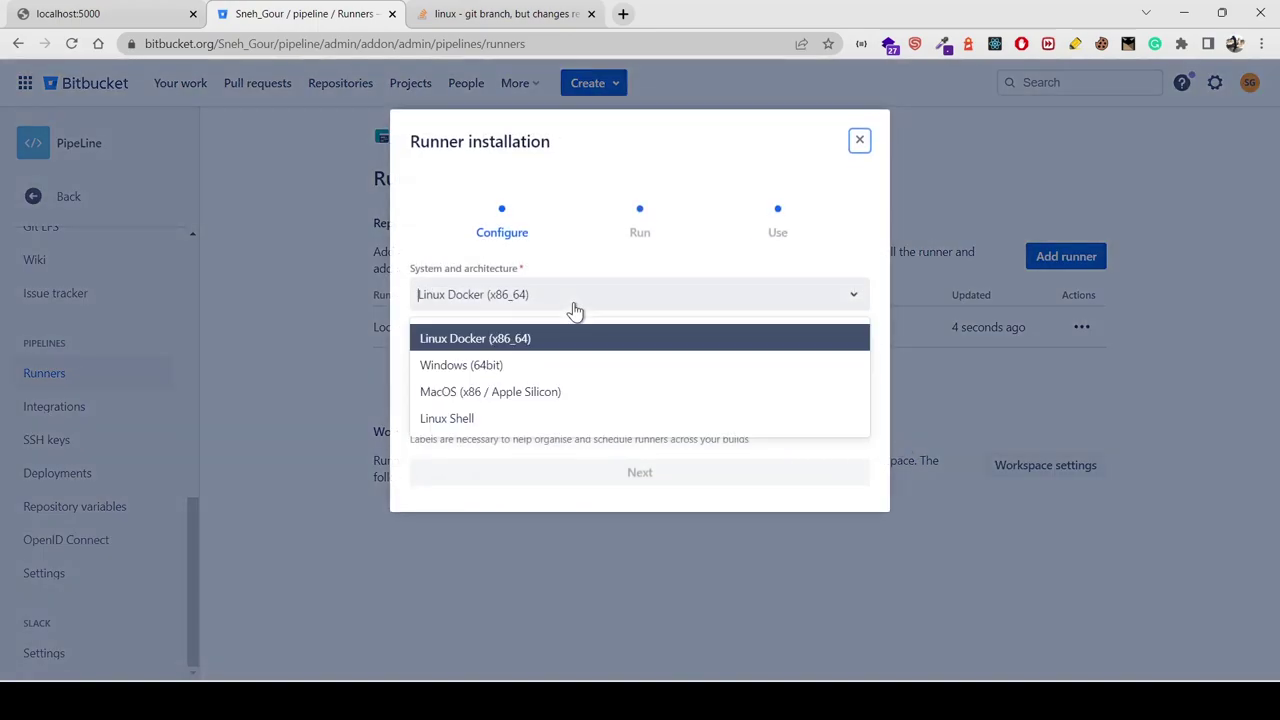
click(523, 368)
click(517, 360)
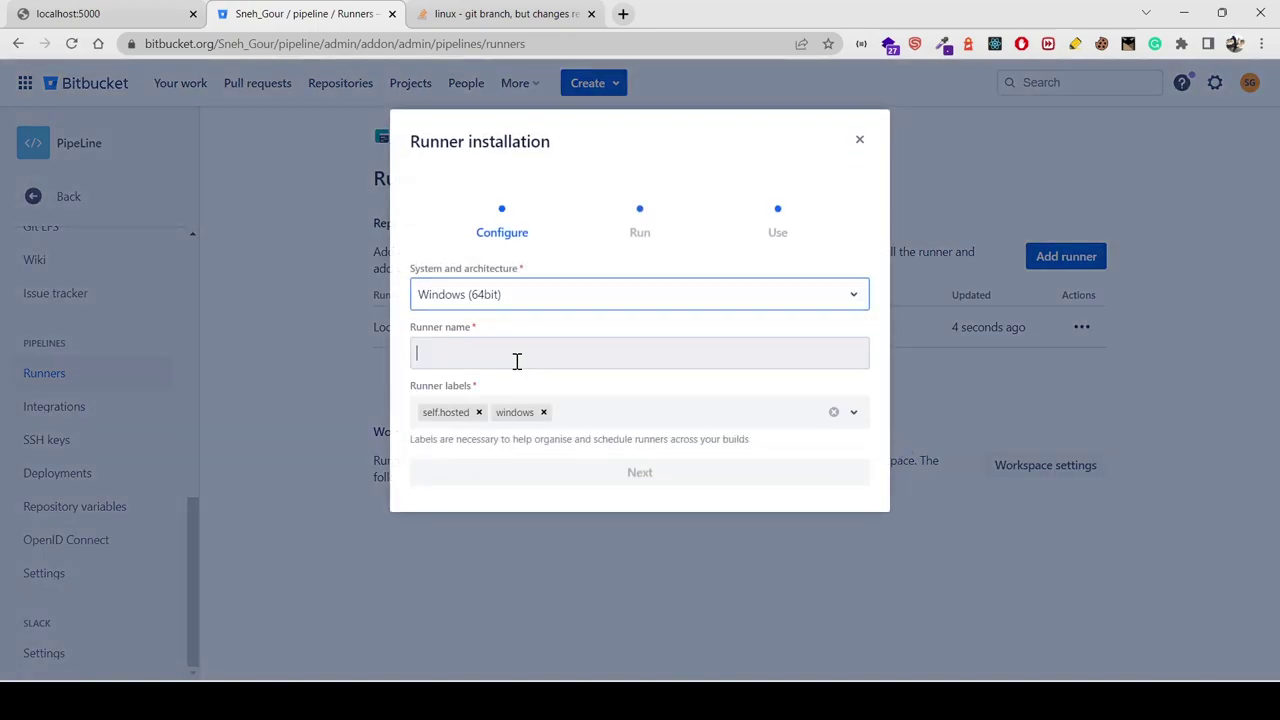
text(VMRunner)
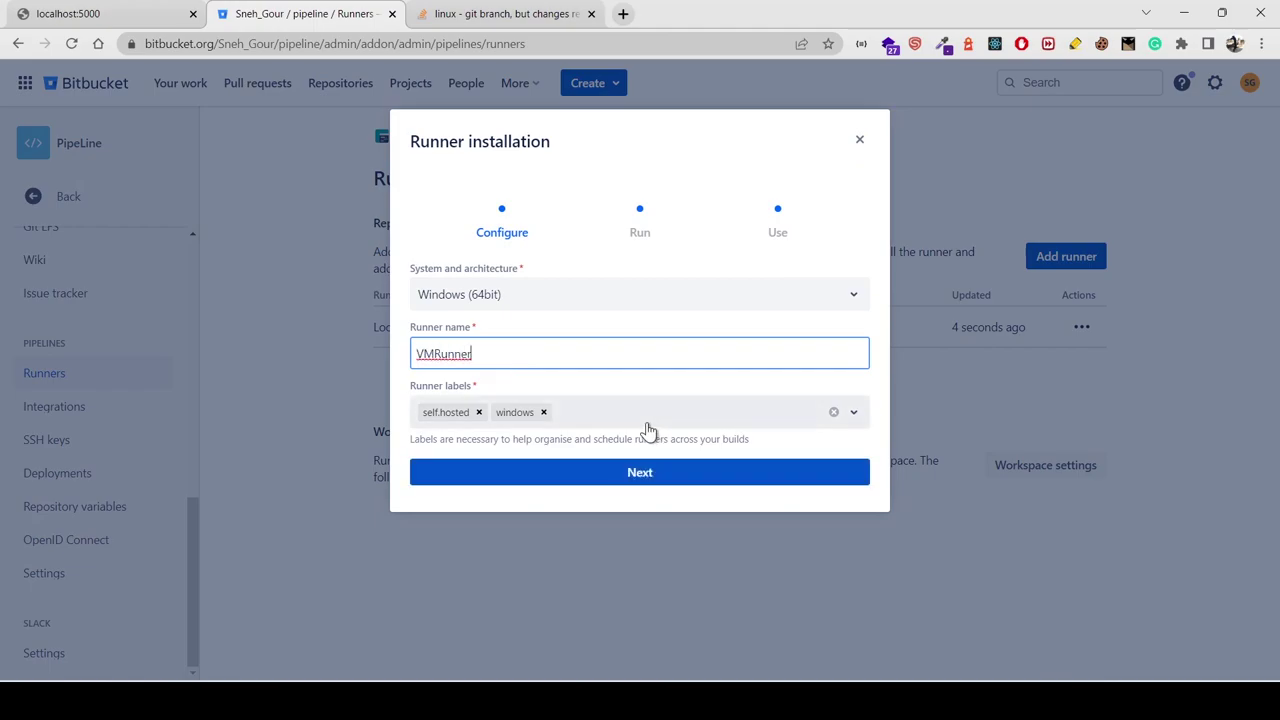
- Add the runner label vm and copy the generated Invoke-WebRequest download command
click(646, 426)
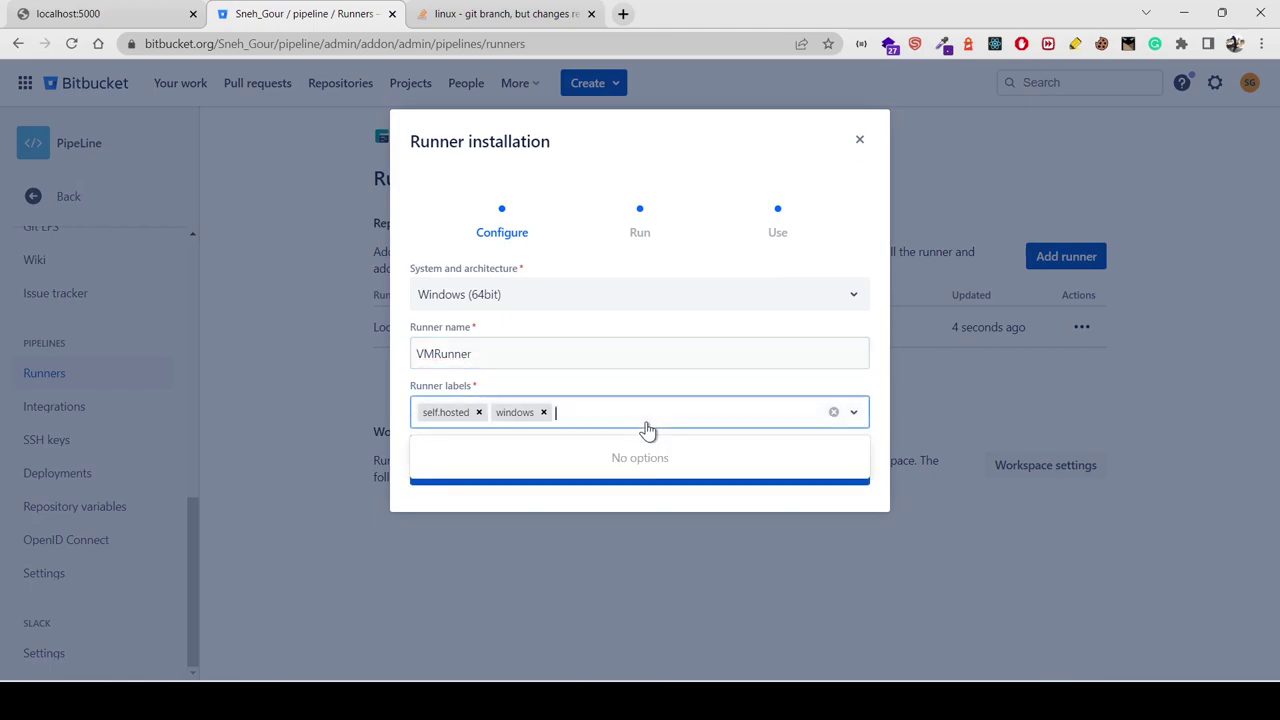
text(vm)
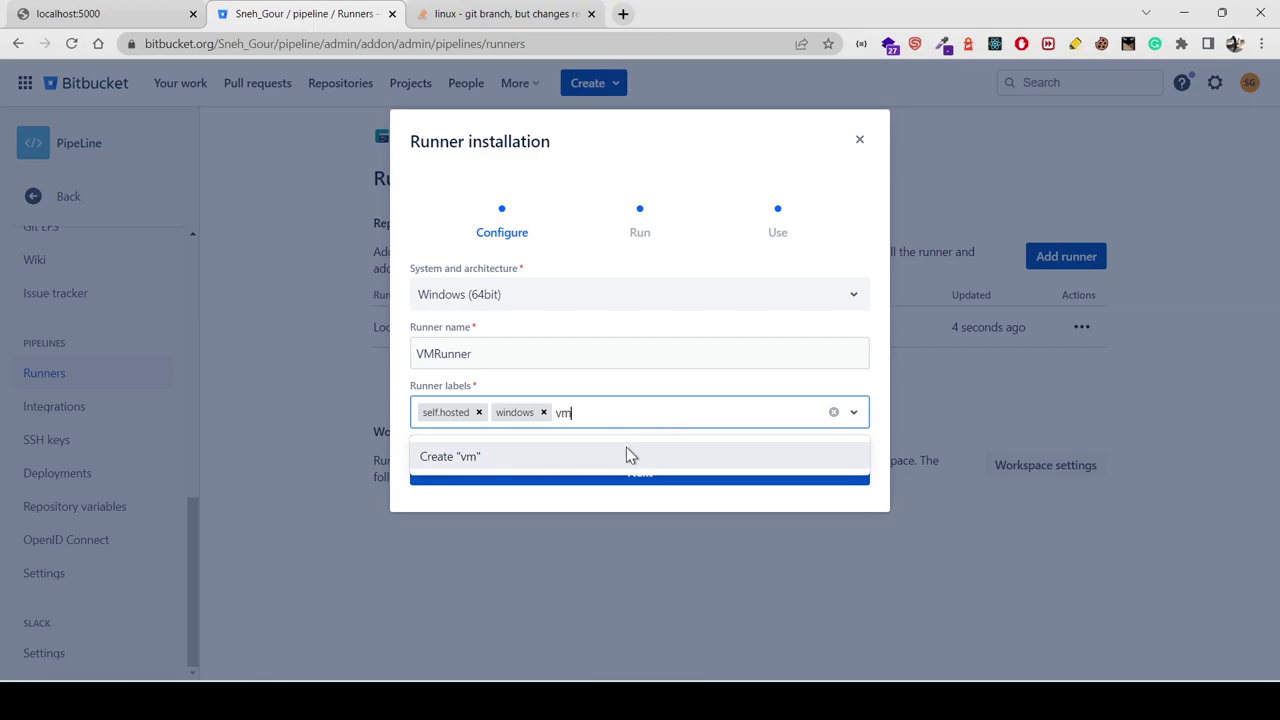
click(626, 453)
click(633, 479)
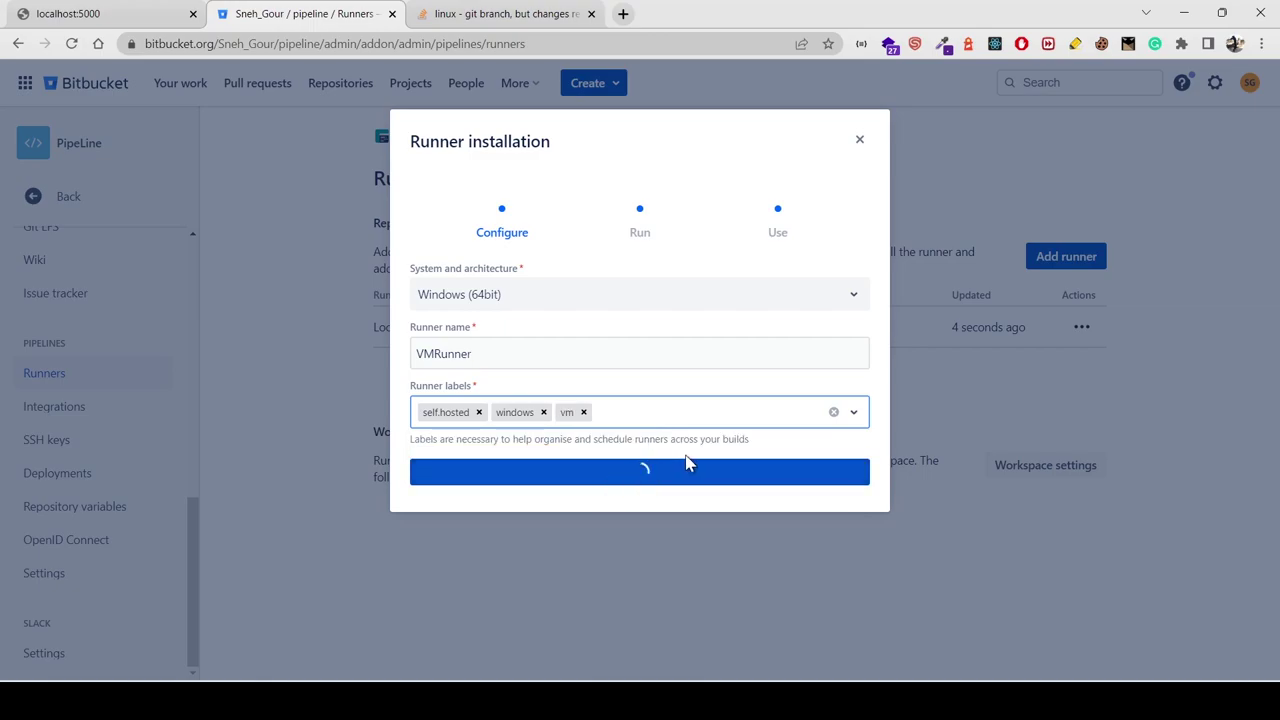
click(838, 452)
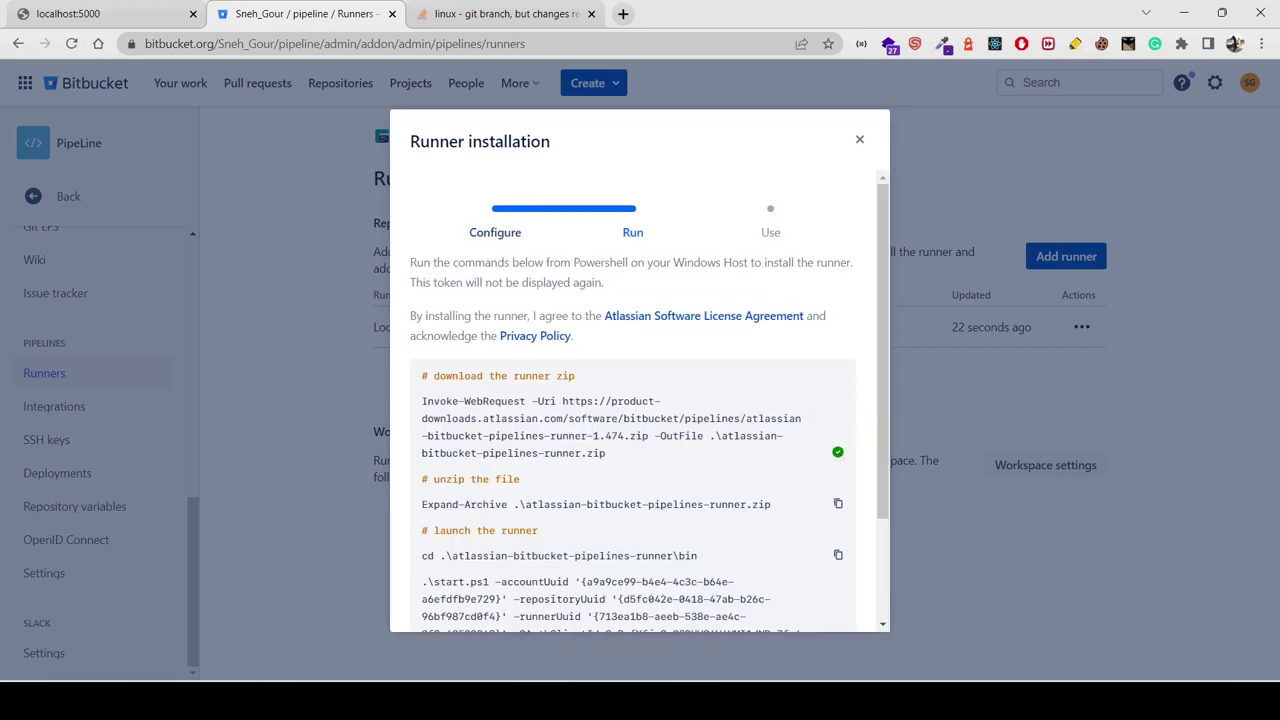
click(622, 678)
- Open PowerShell in the VM user's .ssh folder and paste the Invoke-WebRequest runner zip download command
click(300, 52)
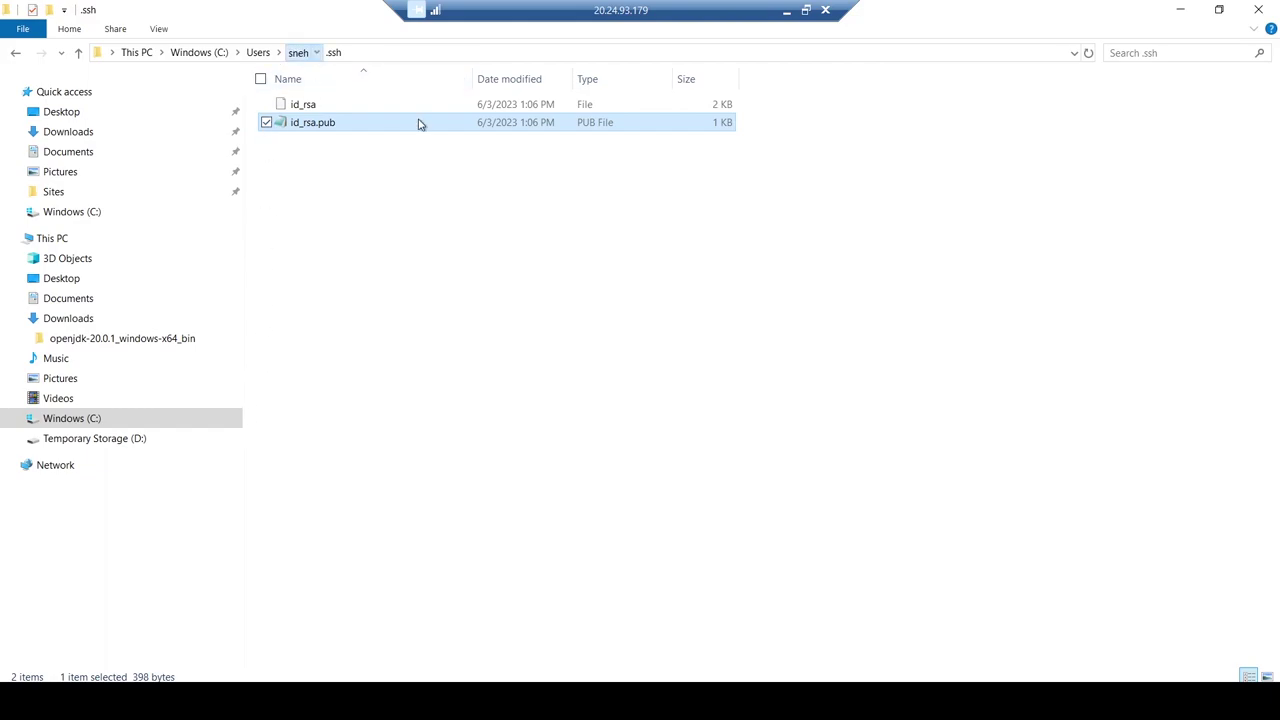
right_click(884, 376)
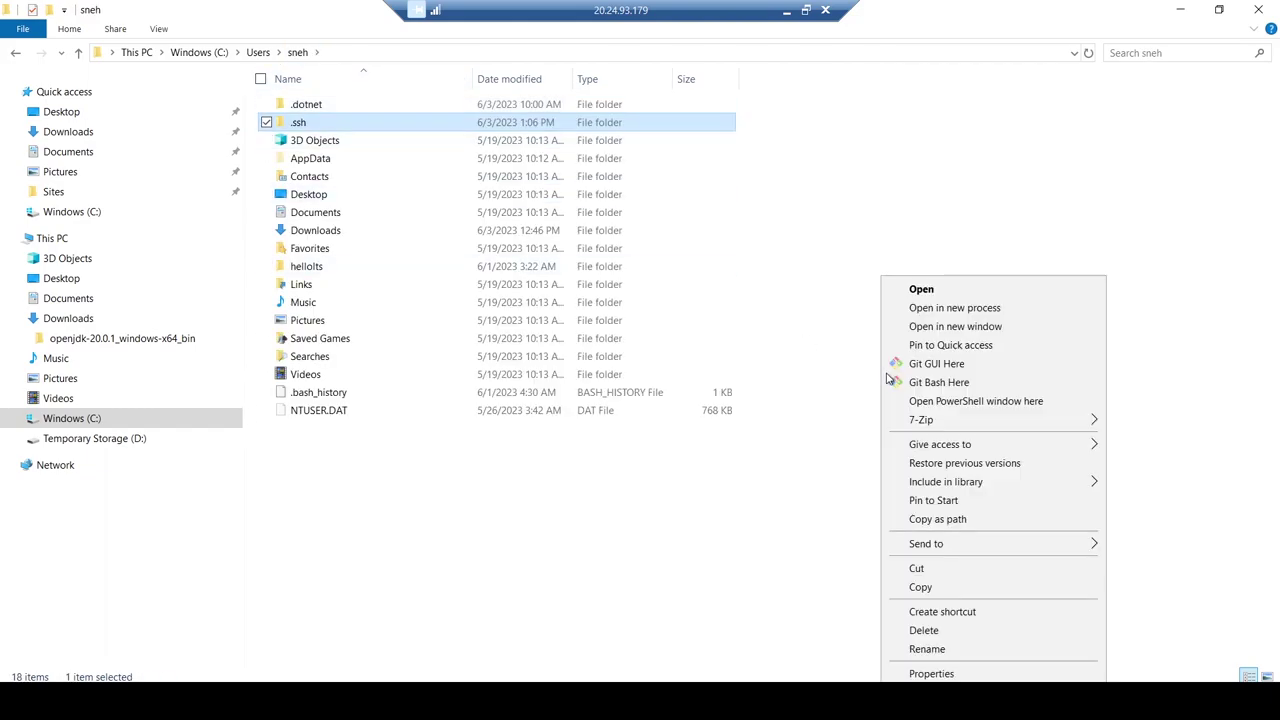
click(936, 401)
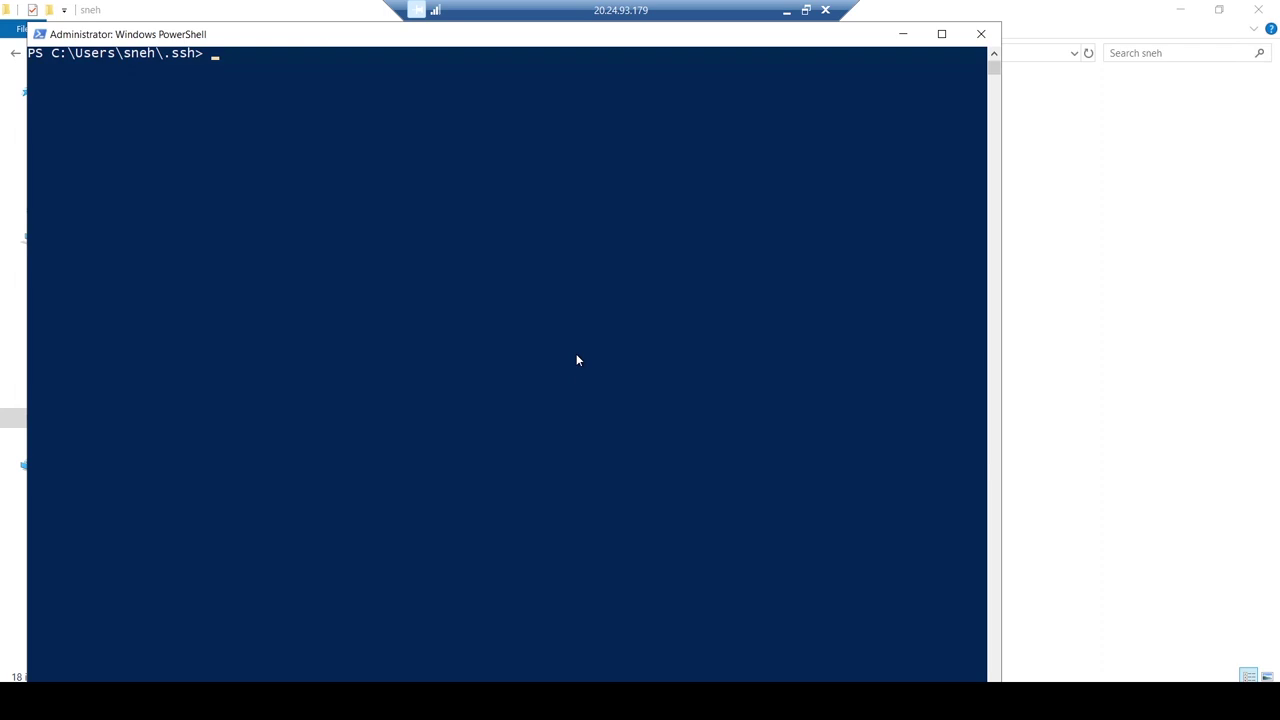
key(ctrl+v)
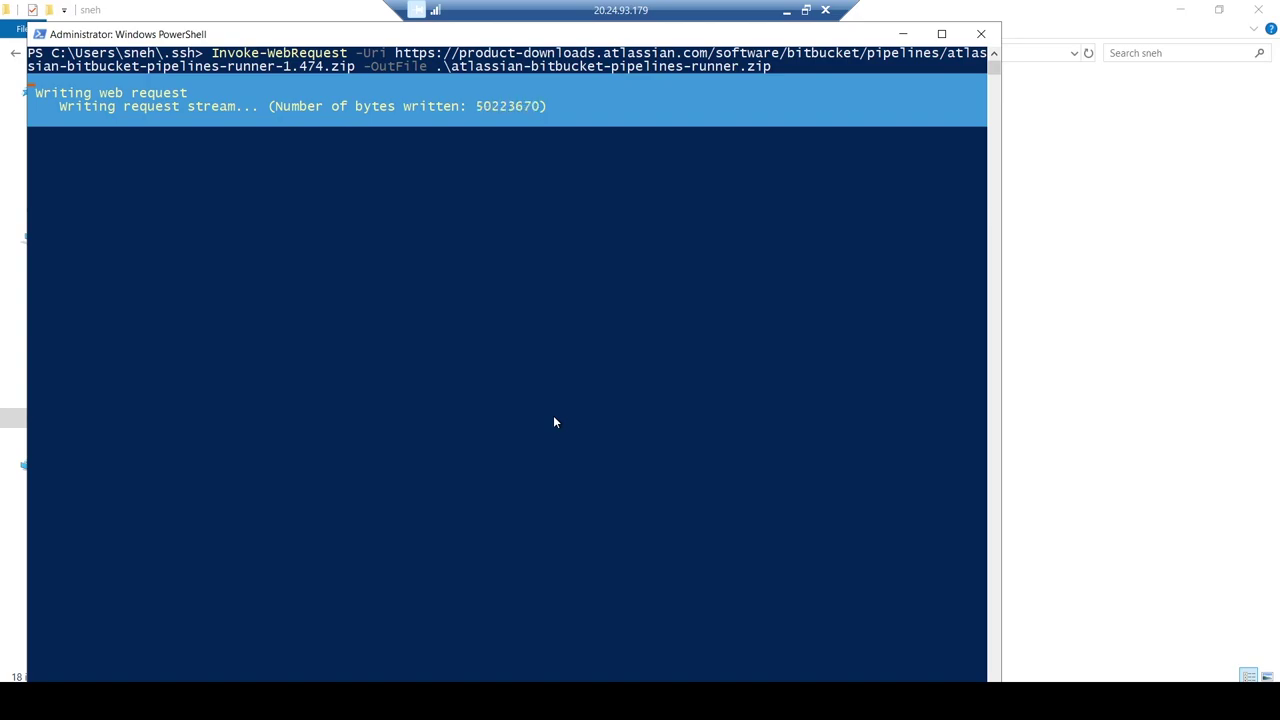
- Paste the Expand-Archive command into the VM's PowerShell to unpack the runner zip
click(615, 253)
right_click(497, 240)
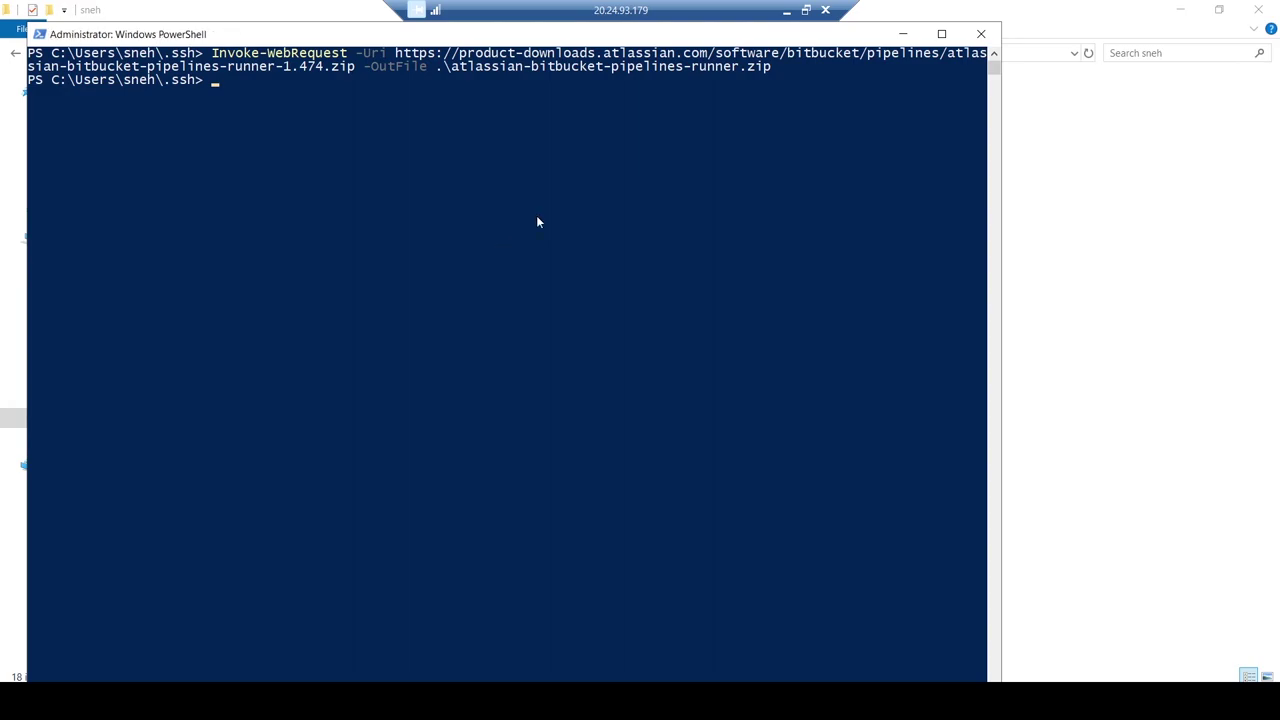
click(786, 10)
click(838, 504)
key(alt+Tab)
click(468, 440)
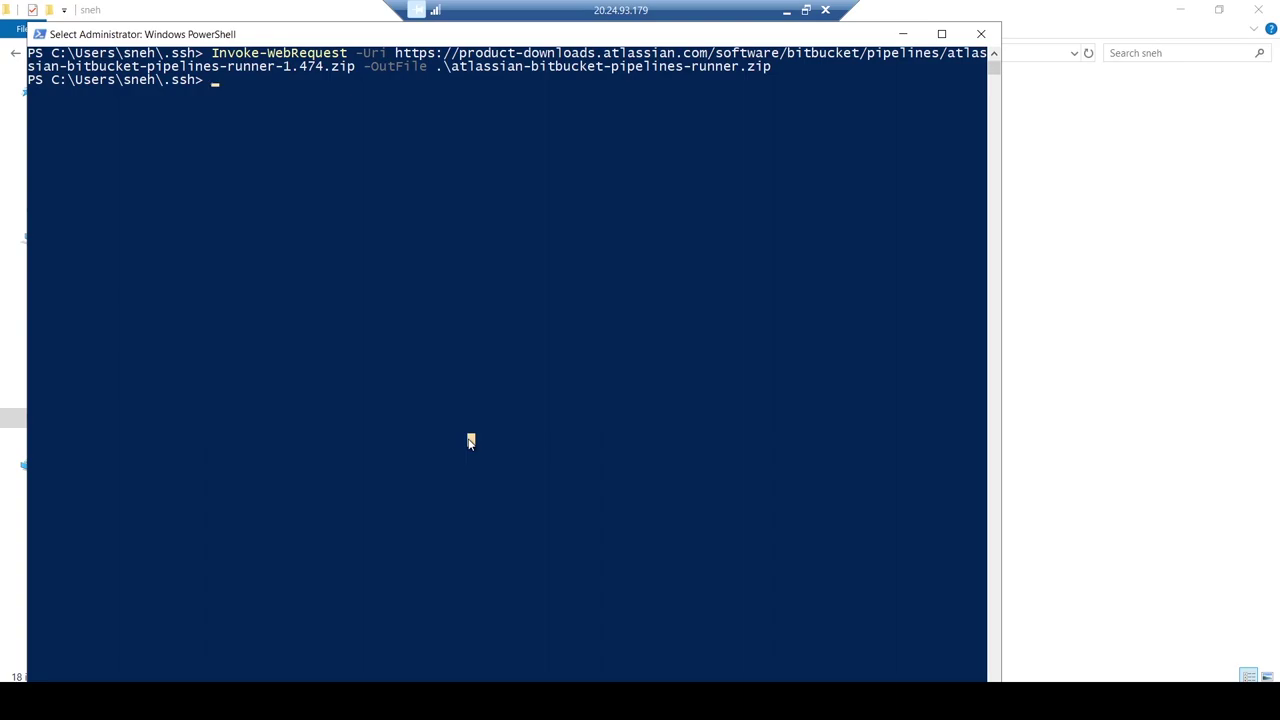
right_click(468, 440)
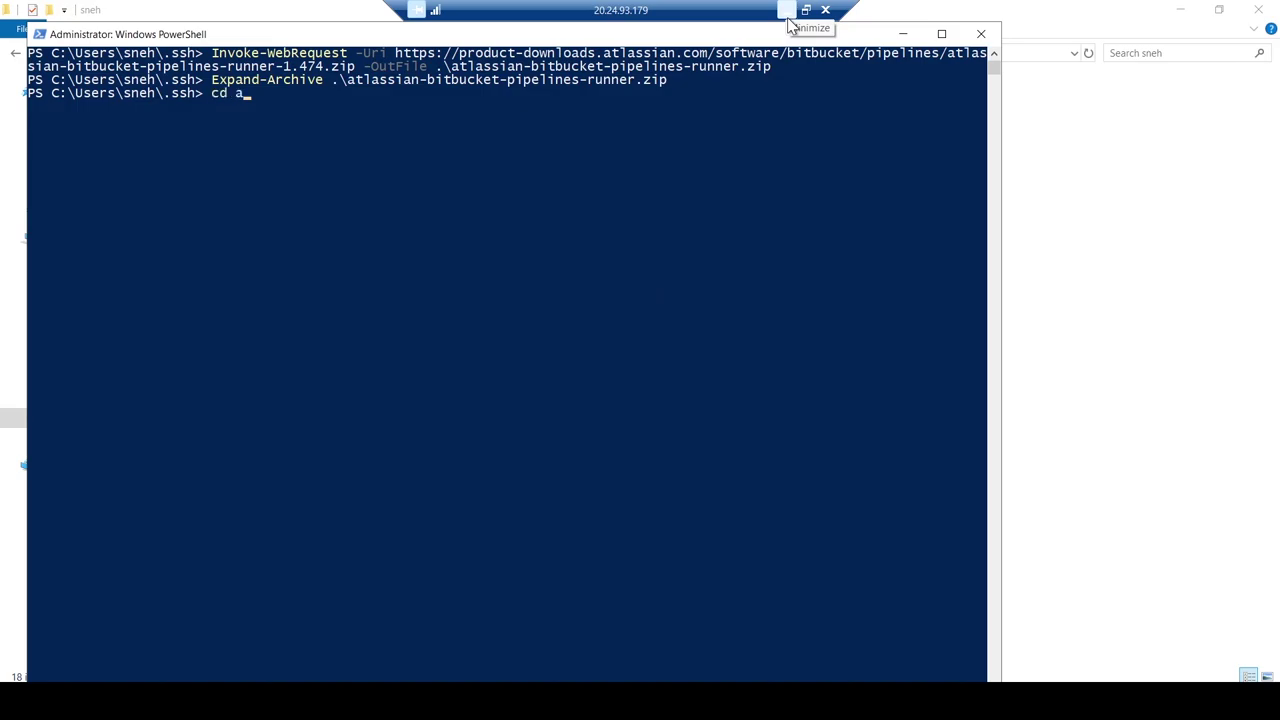
- Change into the runner's bin folder and run the copied start.ps1 runner command
key(Tab)
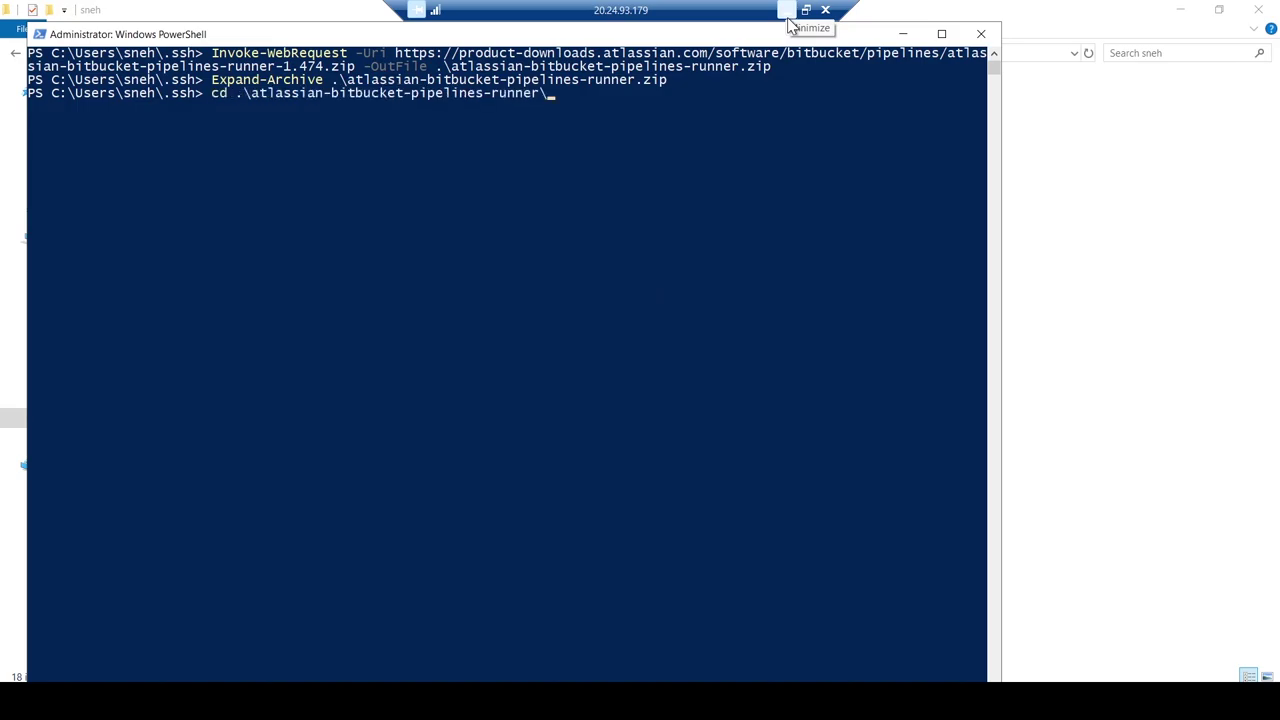
text(bin)
key(Return)
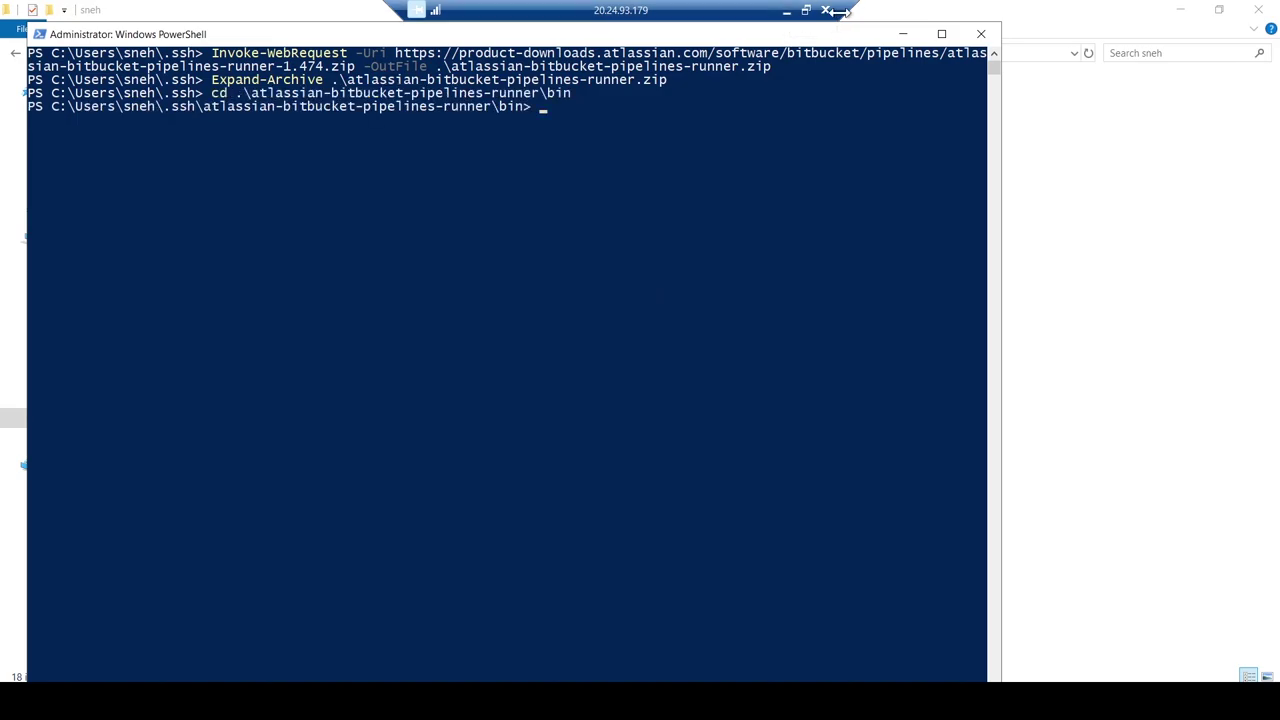
click(786, 9)
scroll(760, 503, down, 1)
click(837, 603)
click(650, 670)
click(434, 340)
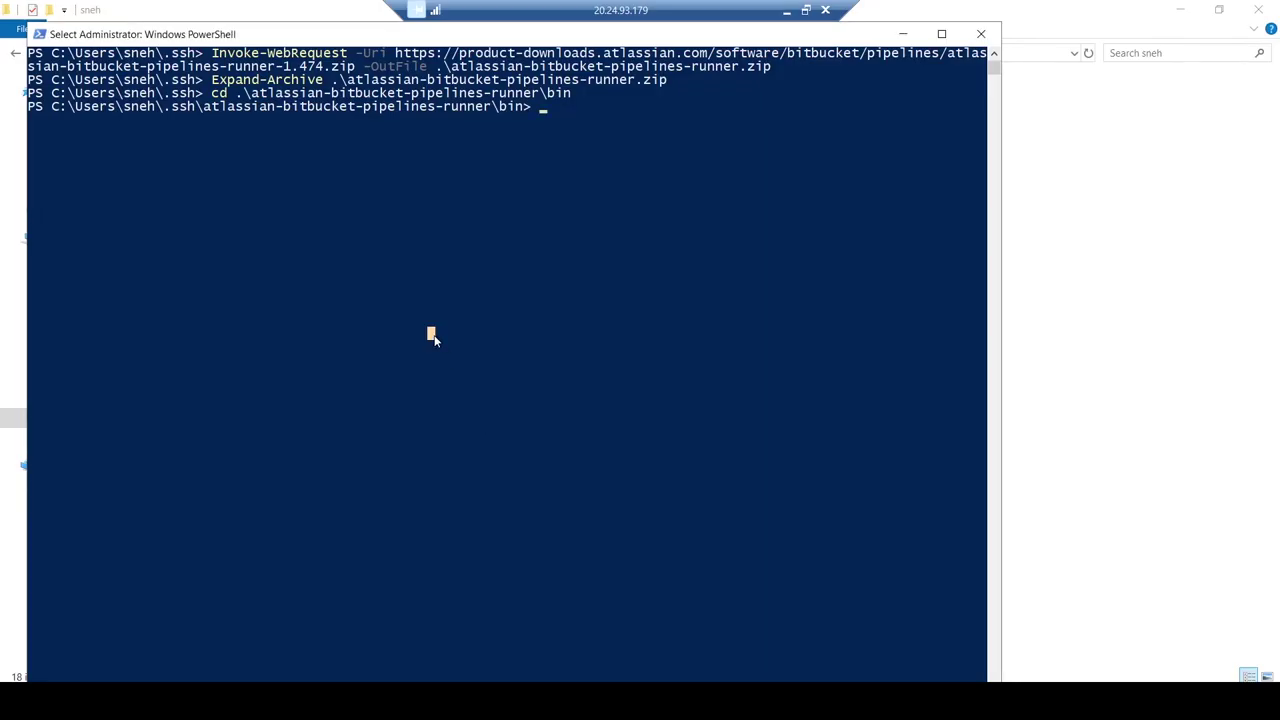
right_click(434, 340)
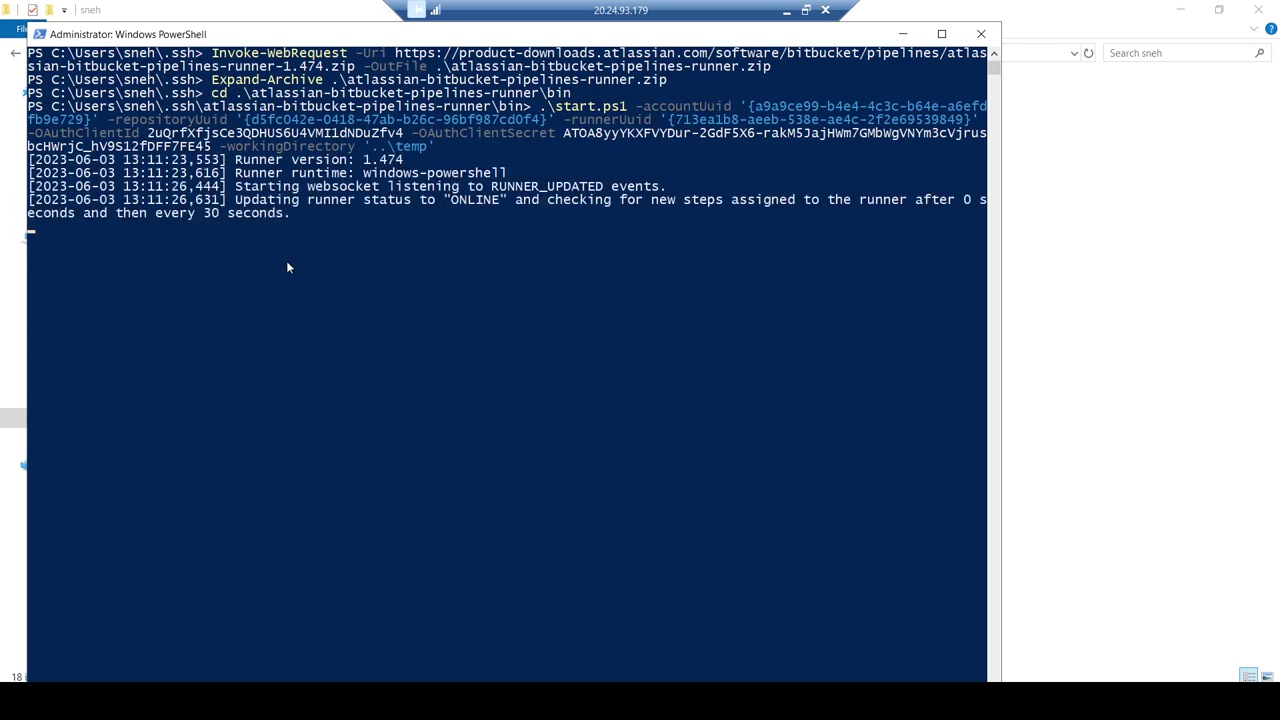
- Complete the final step of Bitbucket's add-runner dialog for VMRunner
click(786, 10)
scroll(816, 570, down, 2)
click(760, 594)
click(760, 596)
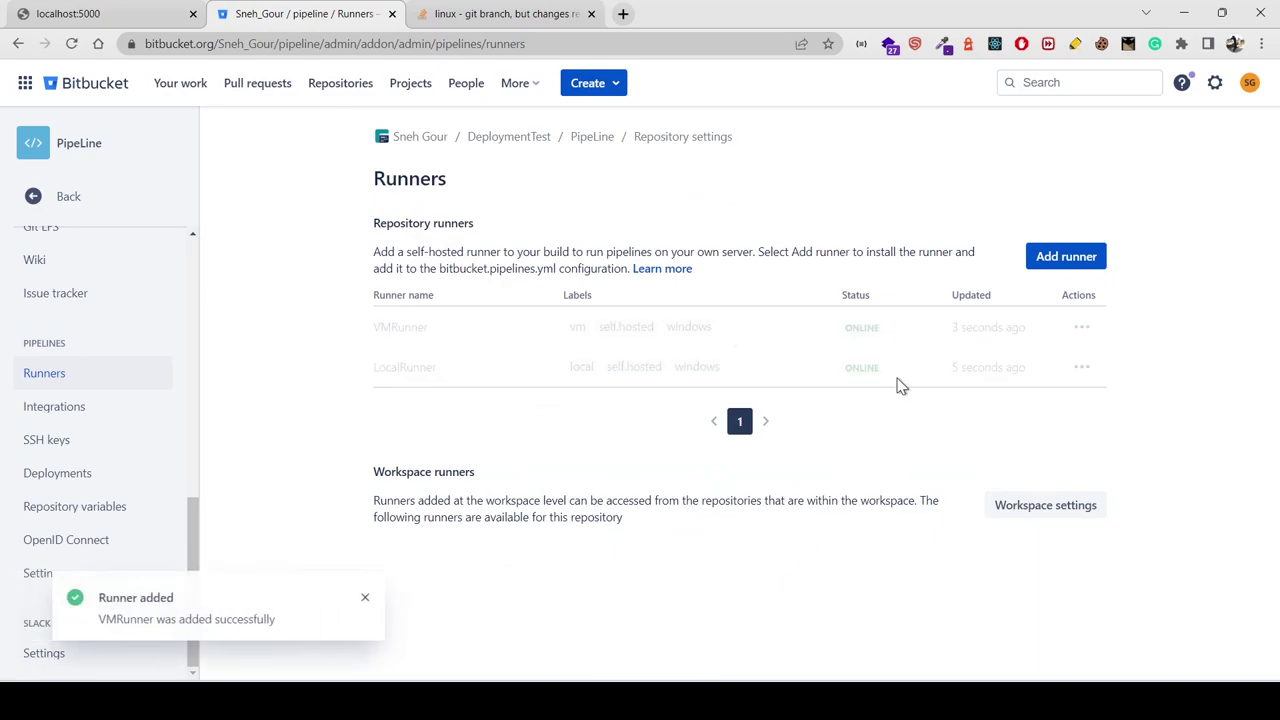
- Close the 'Runner added' notice on Bitbucket's Runners page
click(381, 600)
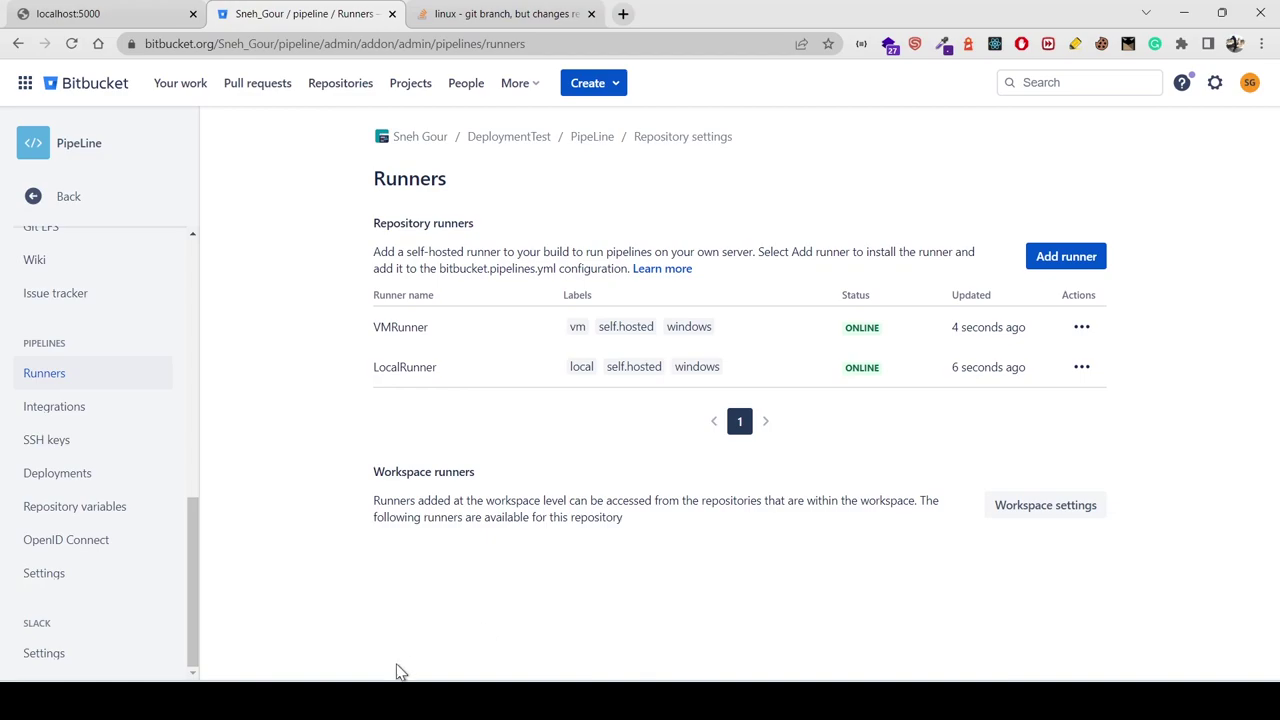
- Open bitbucket-pipelines.yml and highlight the dotnet SDK 6.0 image and default build-and-test step
key(alt+Tab)
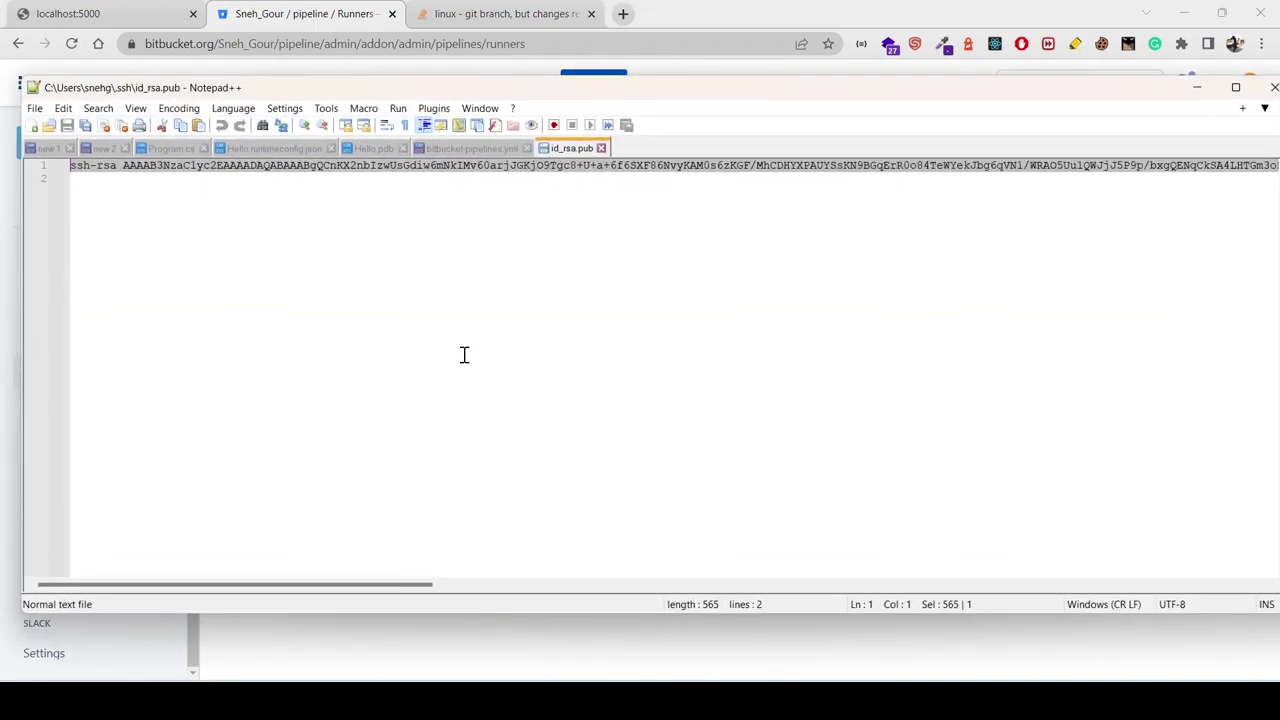
click(476, 147)
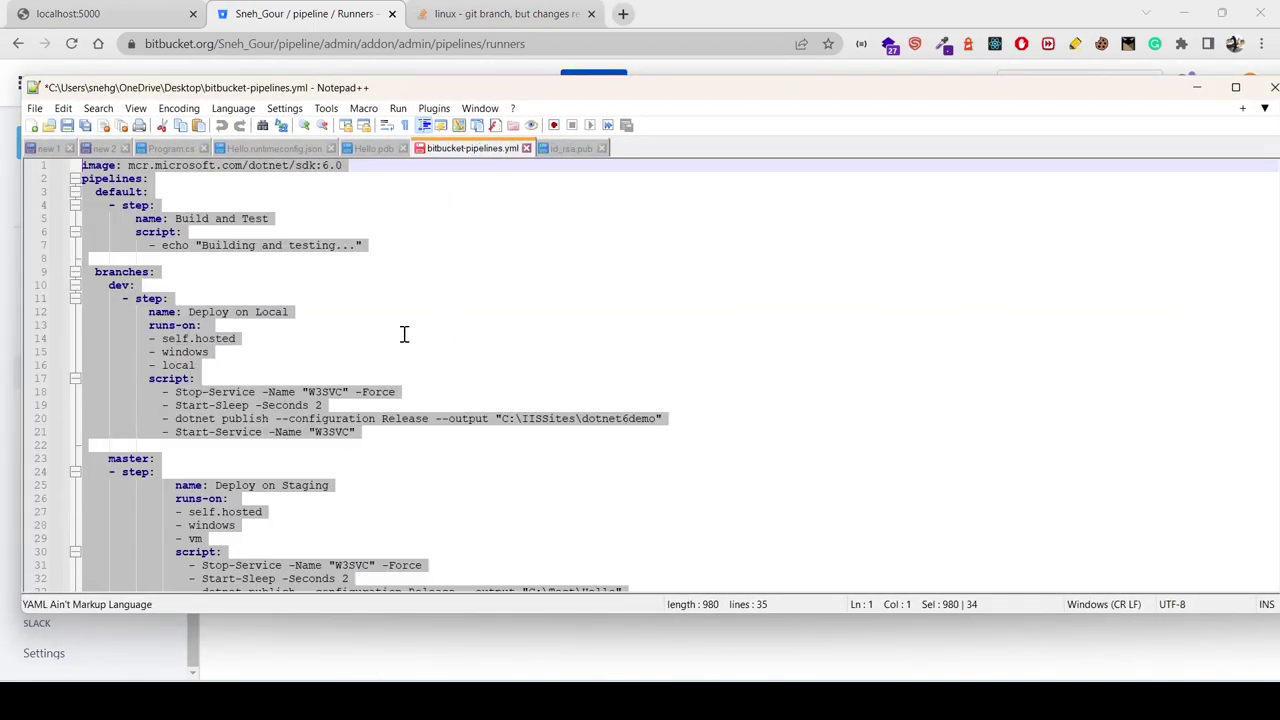
click(403, 340)
drag(344, 166, 130, 168)
mouse_move(336, 166)
mouse_down()
mouse_move(300, 166)
mouse_move(345, 166)
mouse_up()
double_click(125, 180)
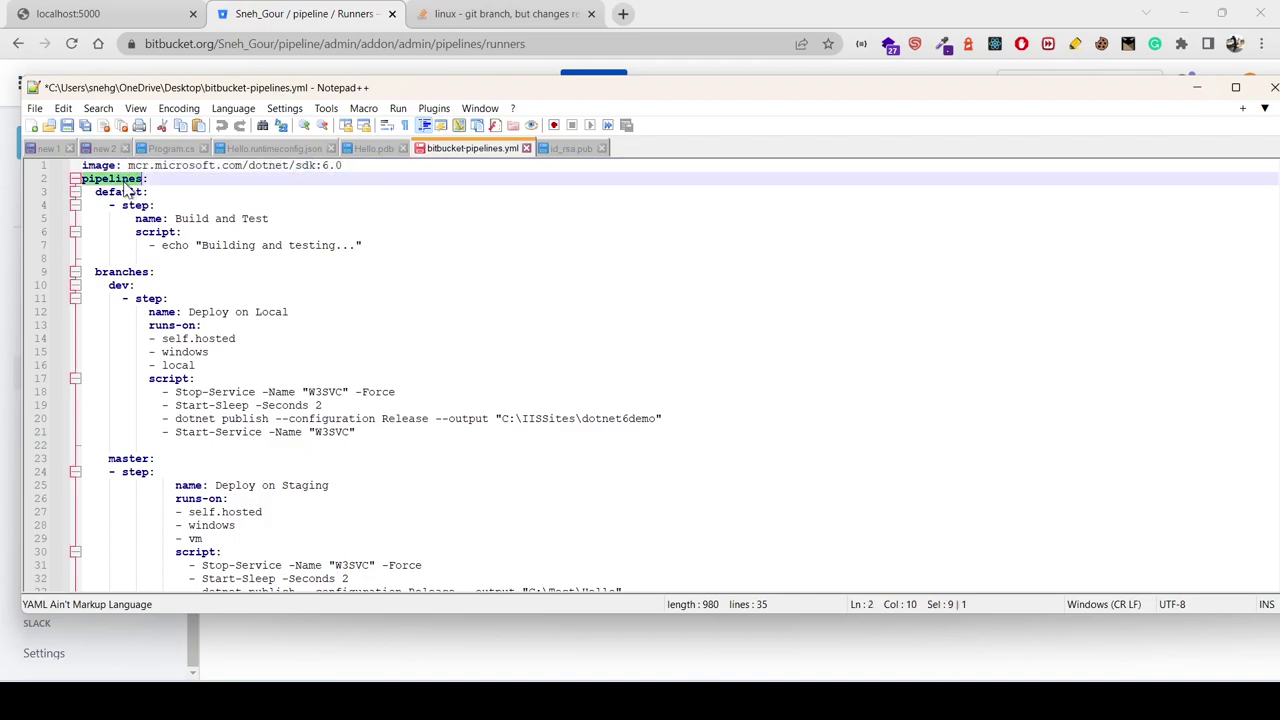
drag(97, 192, 428, 251)
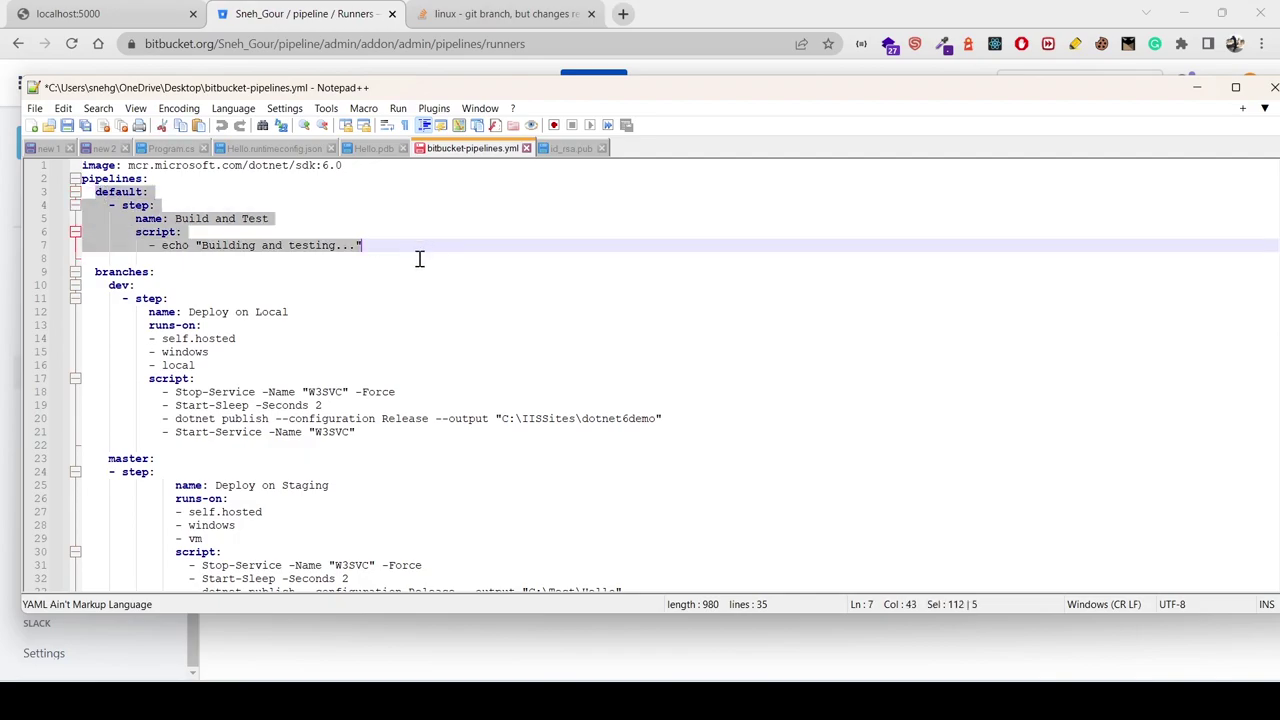
- Highlight the dev and master branch sections and the dev step's windows and local runner labels
double_click(120, 285)
double_click(128, 458)
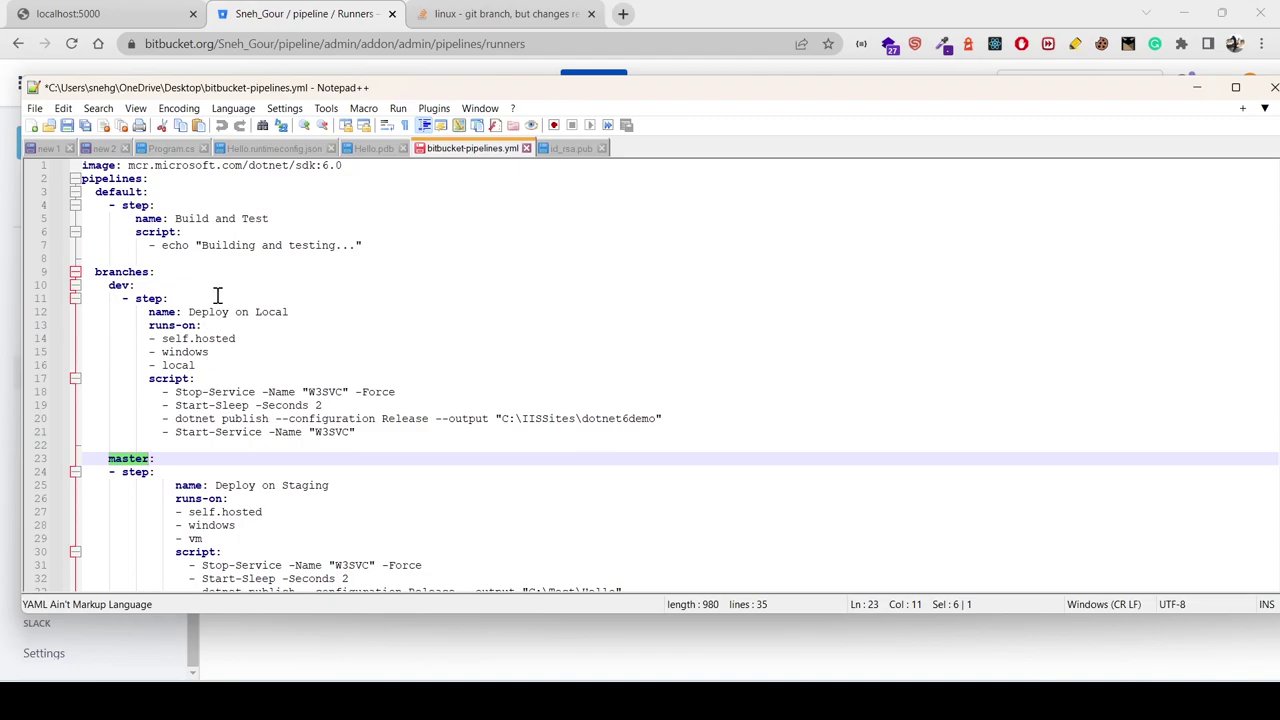
drag(355, 248, 202, 249)
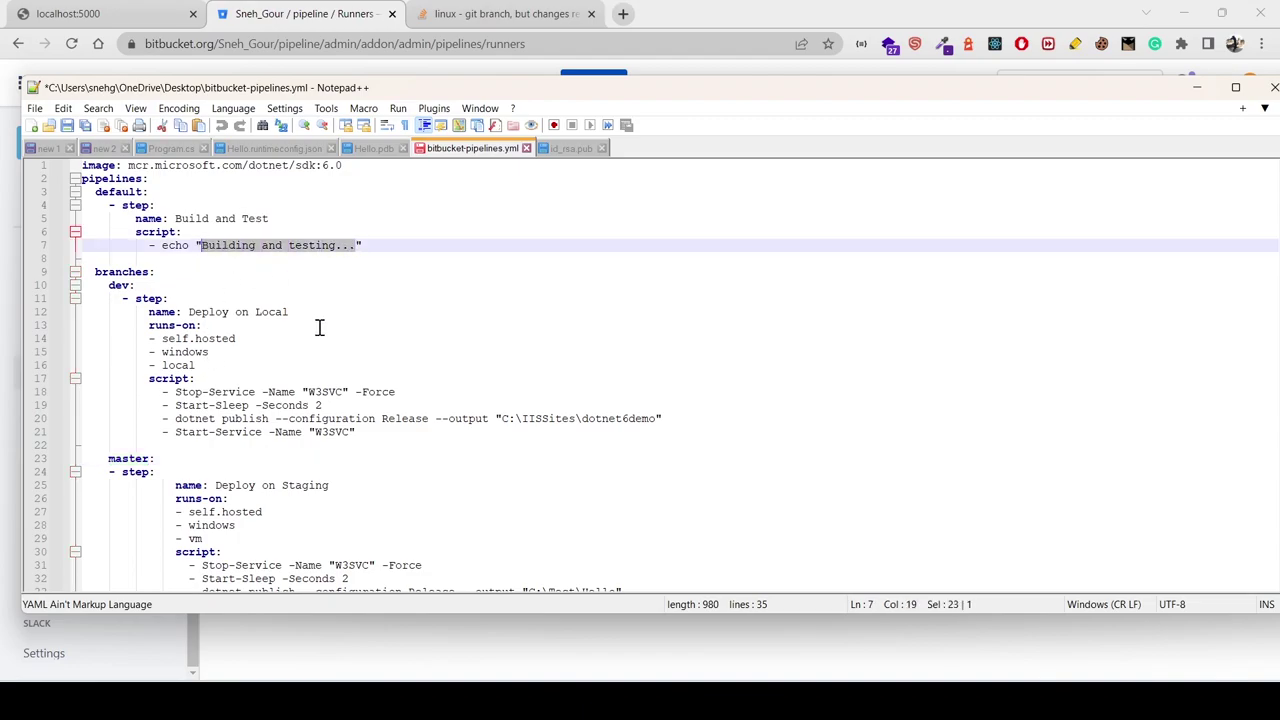
scroll(327, 325, down, 1)
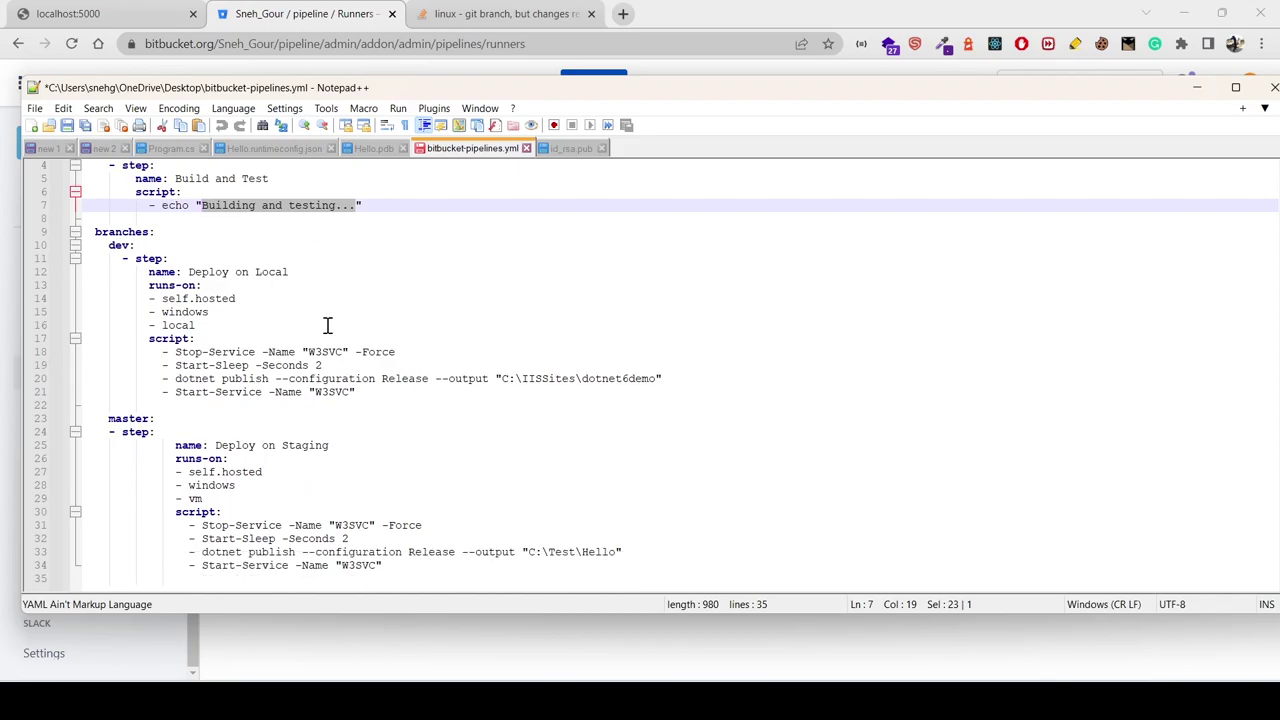
double_click(118, 233)
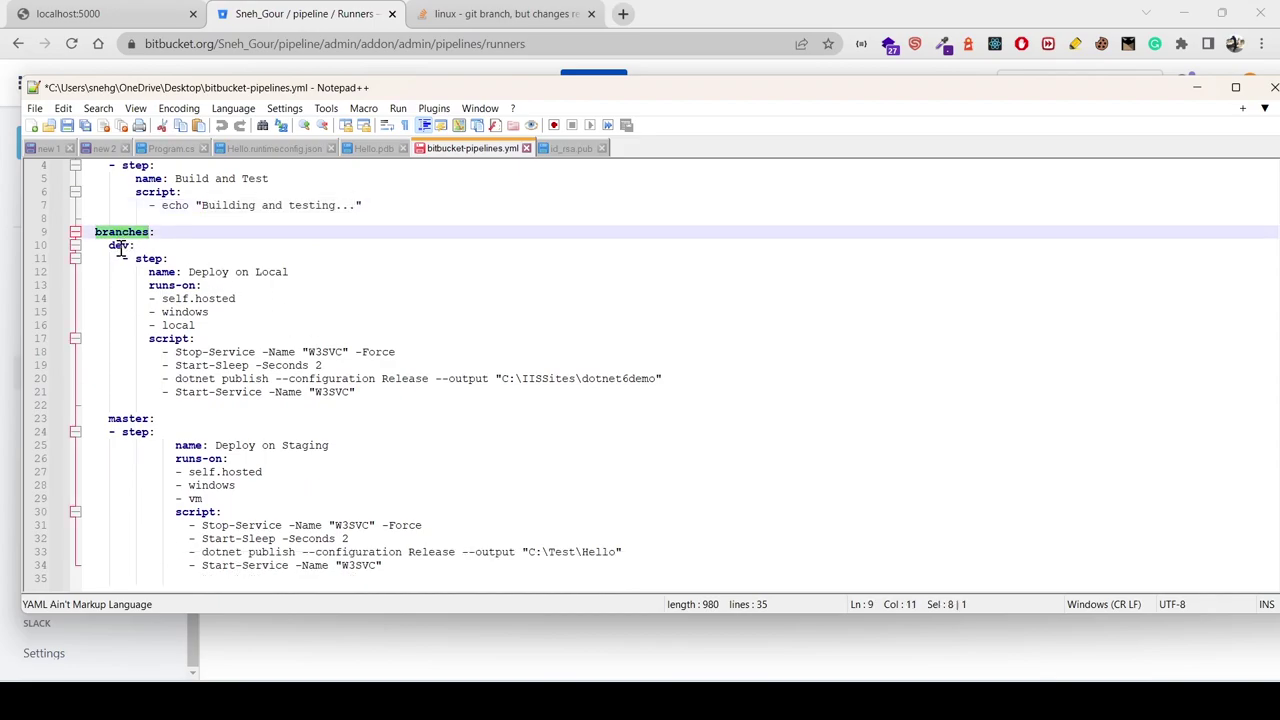
double_click(119, 246)
drag(116, 260, 240, 325)
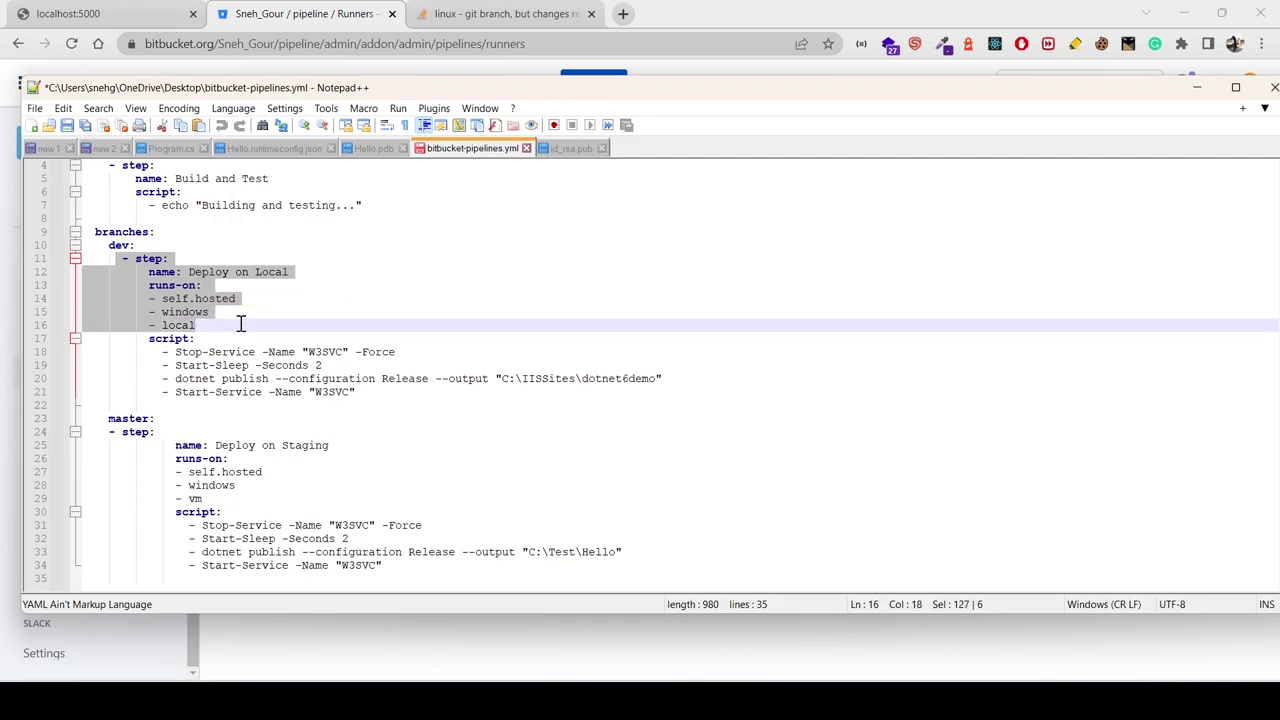
double_click(182, 326)
double_click(183, 312)
double_click(184, 326)
- Highlight master's vm runner label and its Stop-Service, Start-Sleep and dotnet publish commands
scroll(184, 328, down, 1)
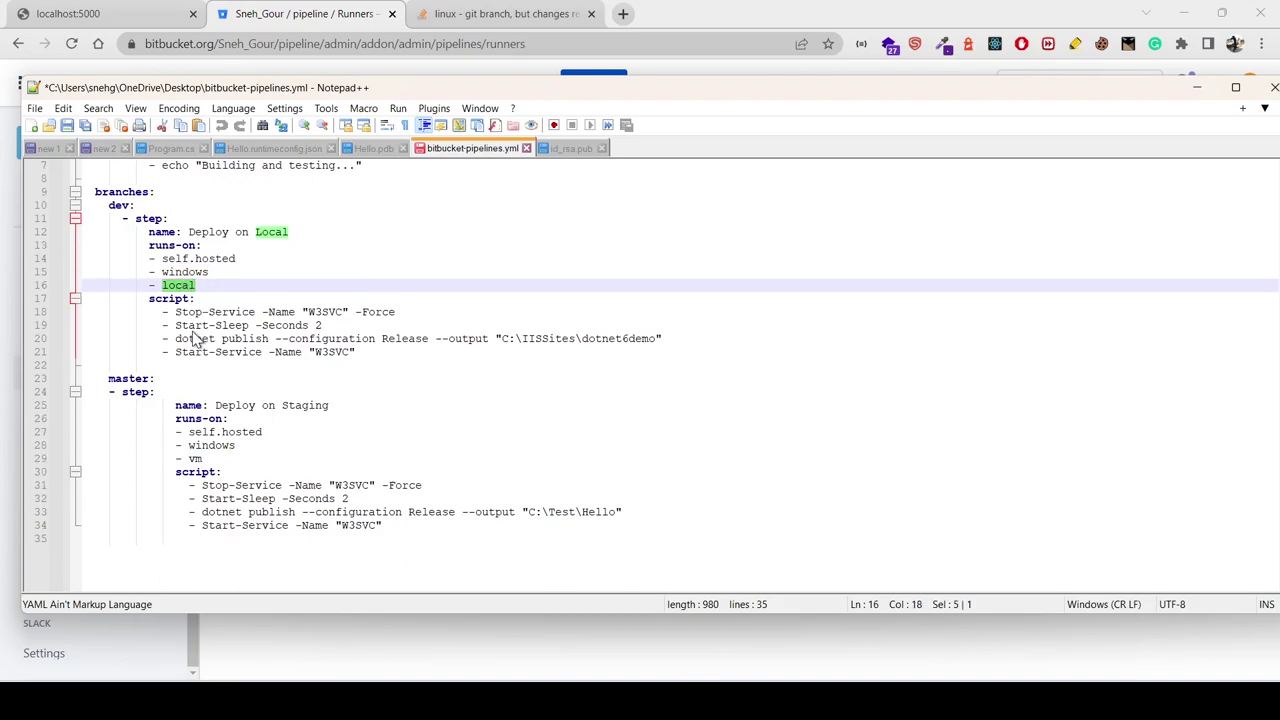
double_click(195, 458)
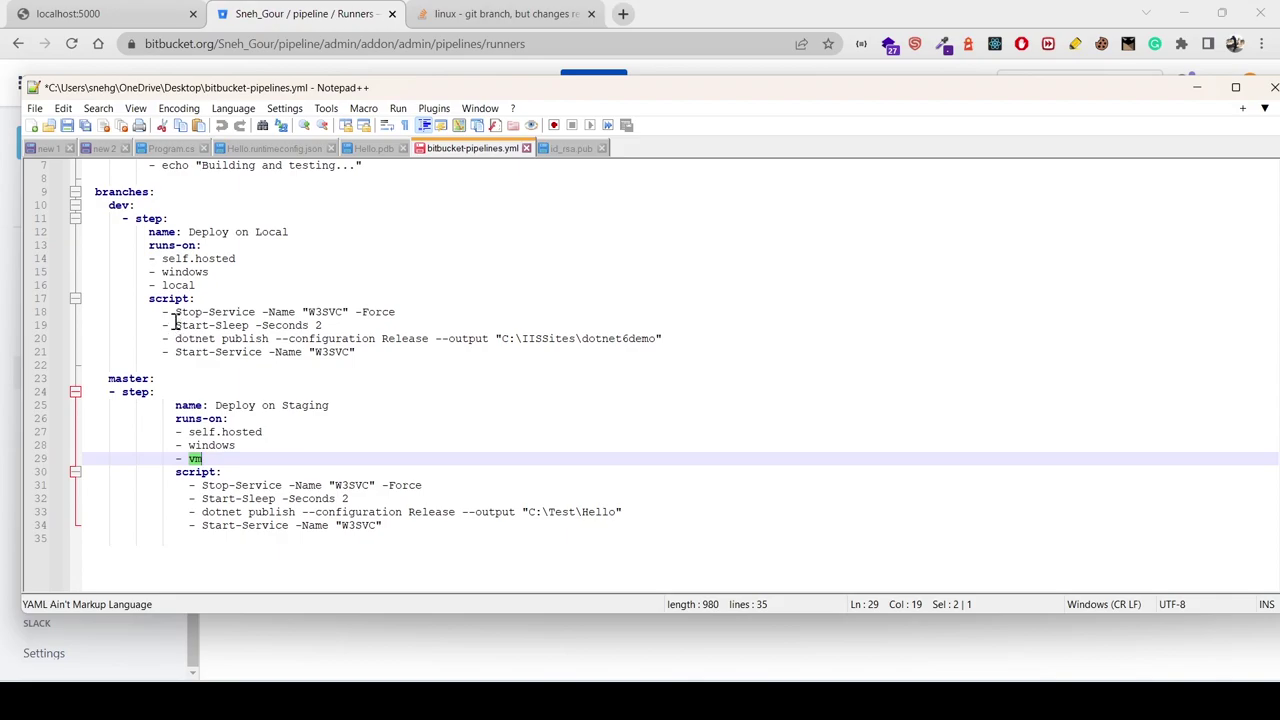
drag(176, 312, 398, 313)
drag(176, 325, 327, 322)
drag(175, 339, 662, 338)
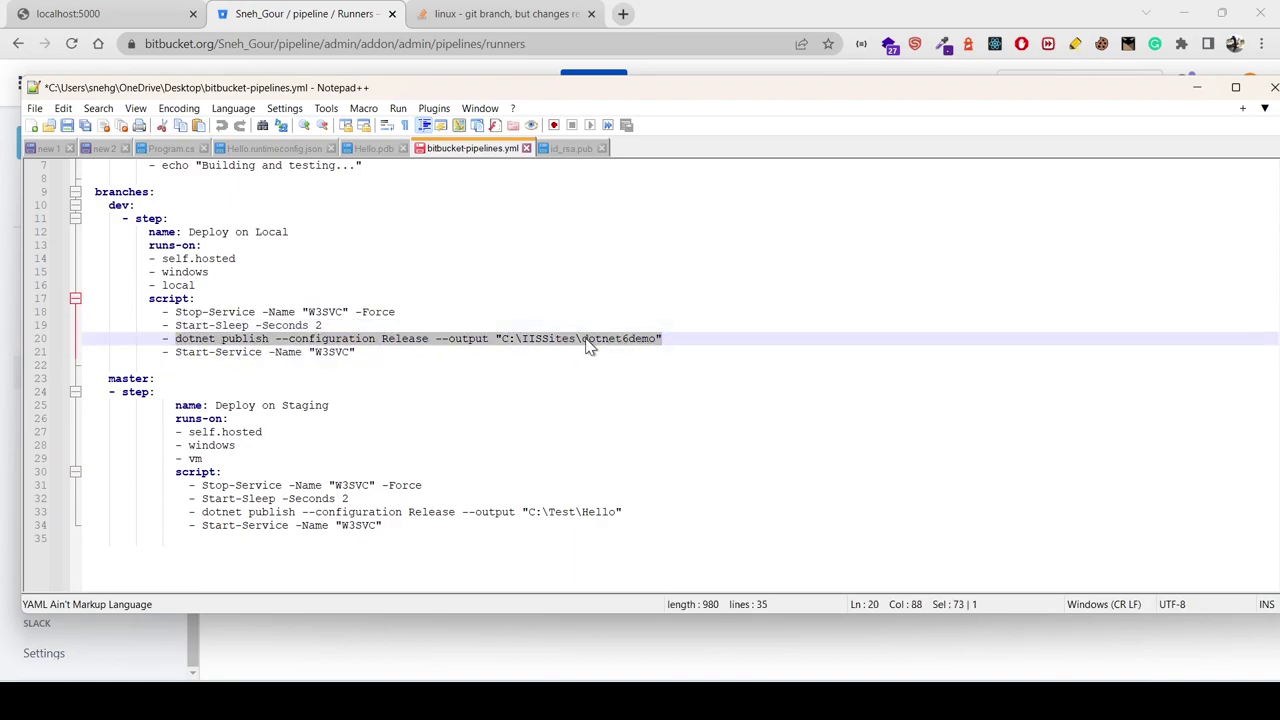
- Browse File Explorer to C:\Sites\Demo and select its address-bar path for copying
mouse_move(324, 657)
click(380, 651)
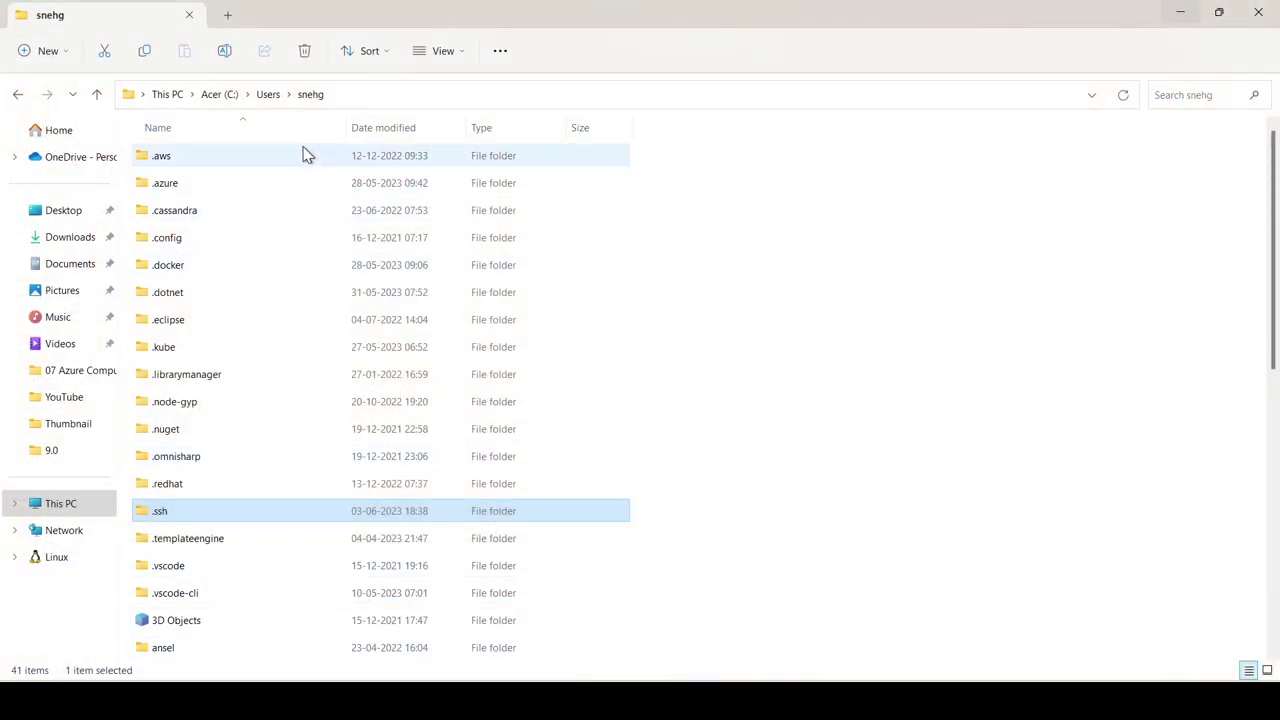
click(270, 96)
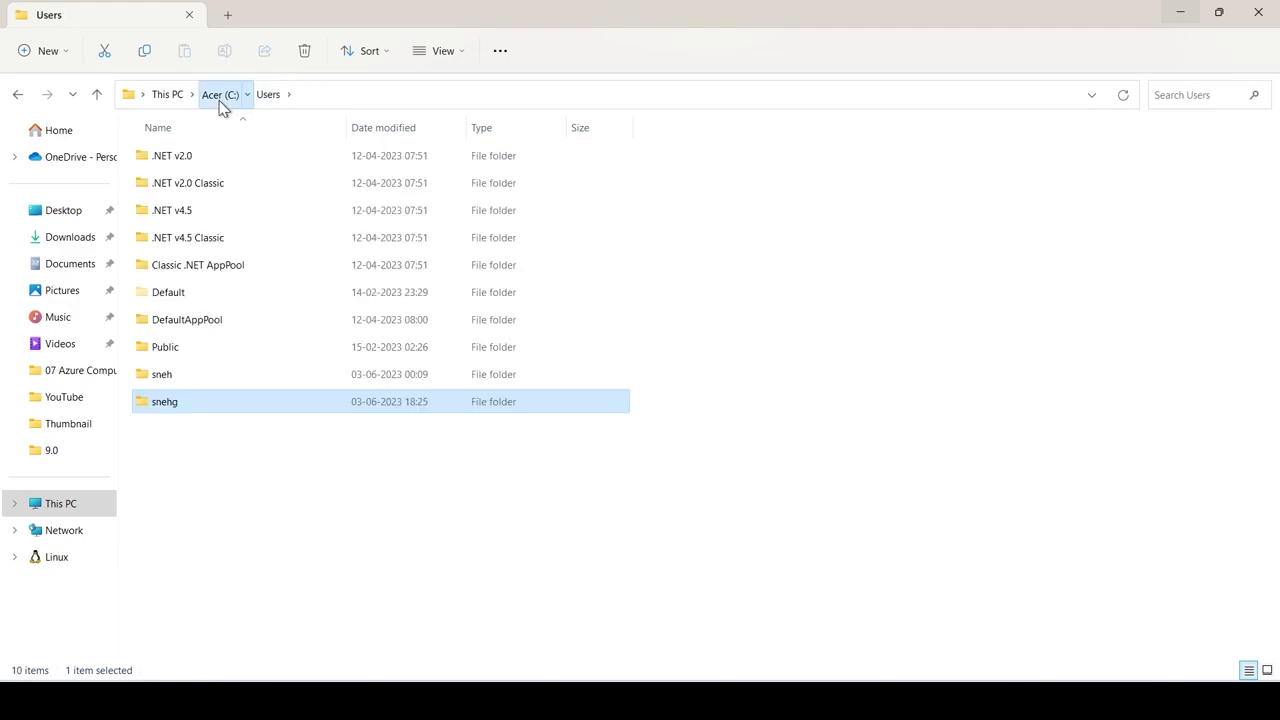
click(220, 95)
click(187, 463)
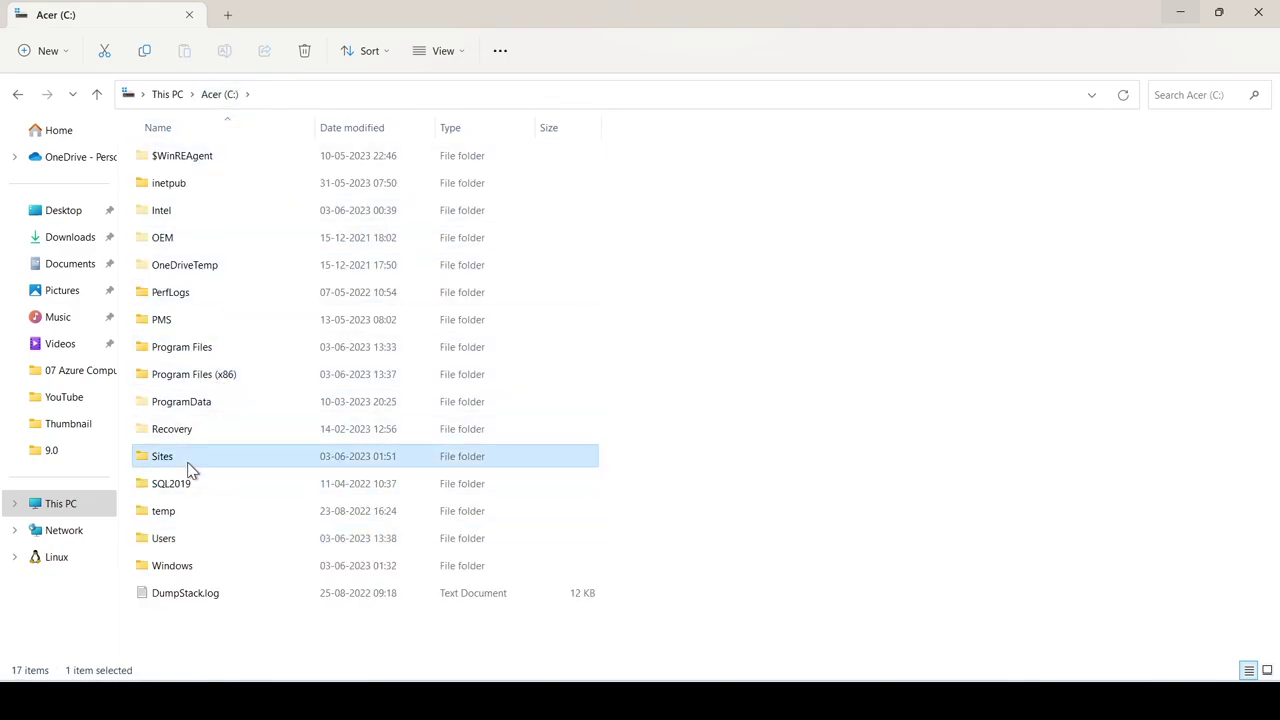
double_click(190, 470)
click(226, 163)
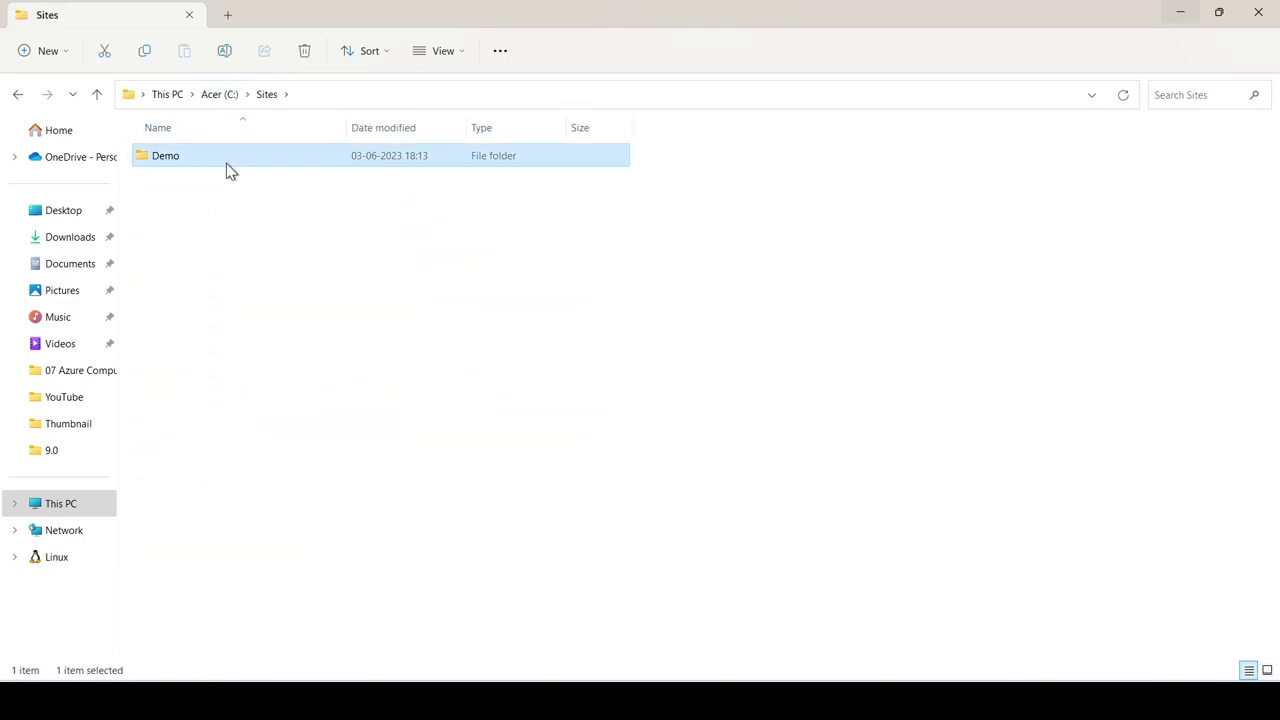
double_click(226, 163)
click(340, 94)
key(ctrl+c)
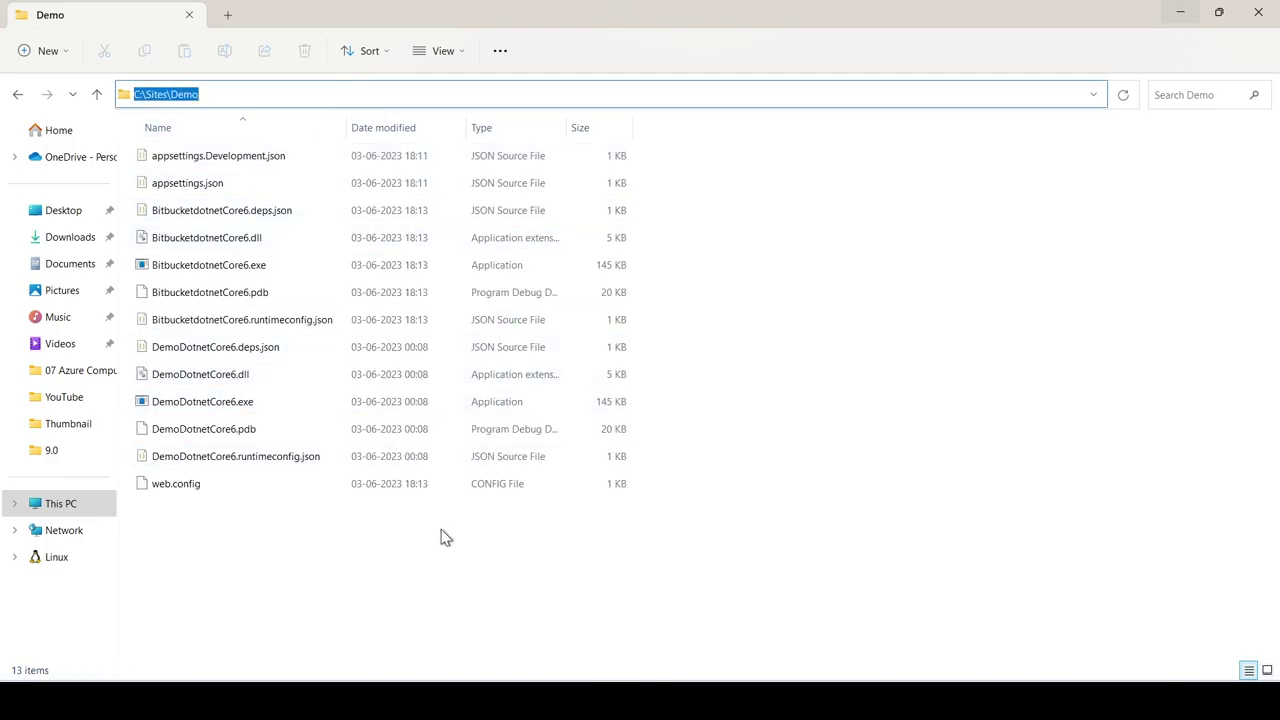
- Replace the dev and master dotnet publish output paths with C:\Sites\Demo
mouse_move(433, 700)
click(507, 700)
drag(651, 338, 494, 340)
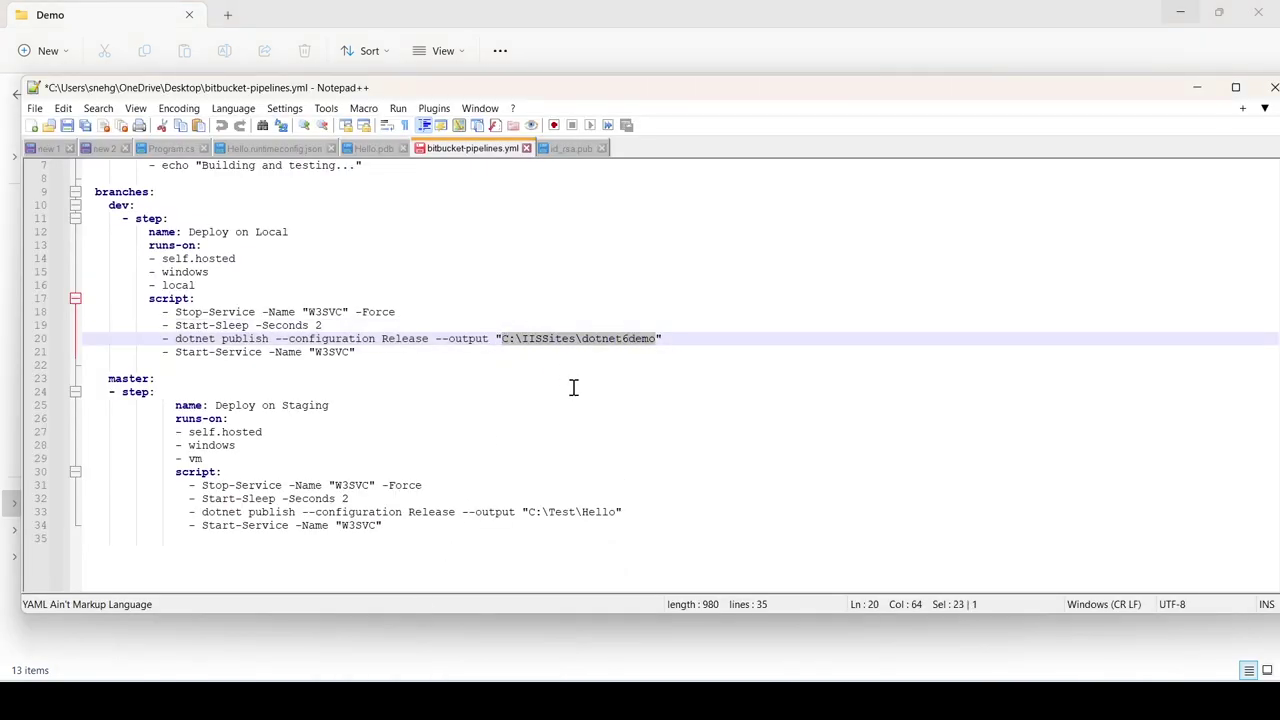
key(ctrl+v)
drag(617, 513, 529, 516)
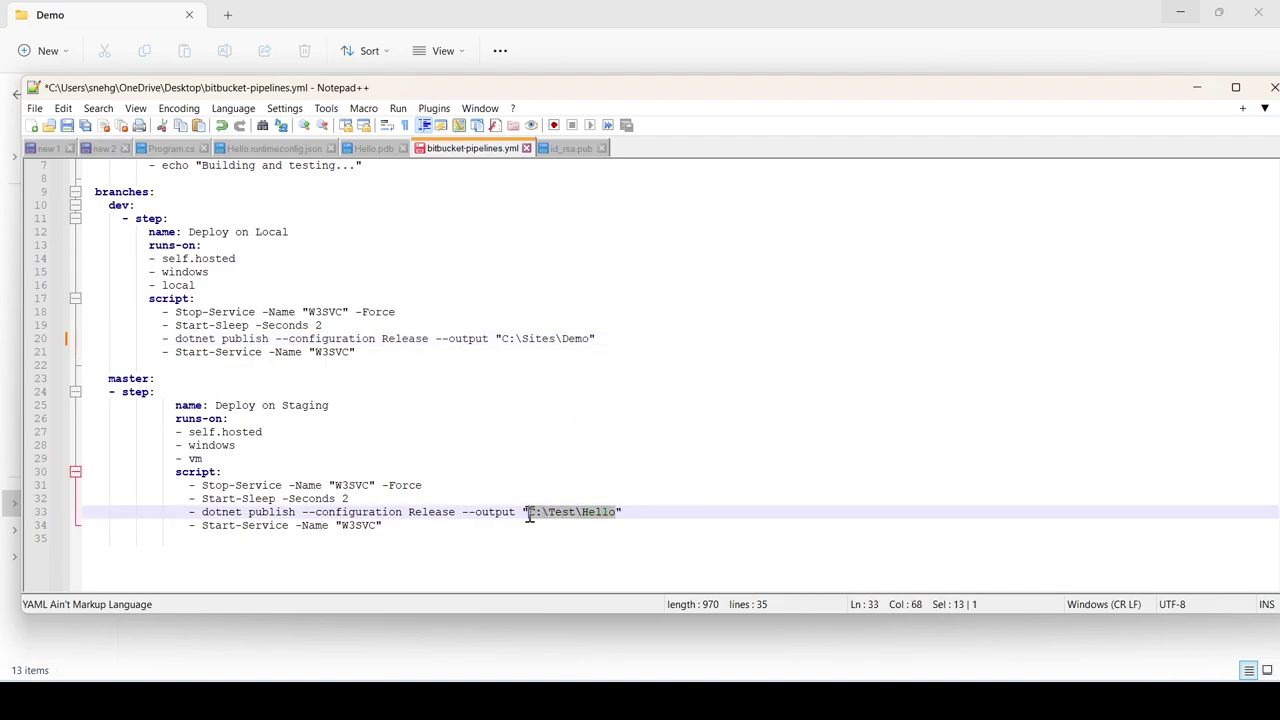
key(ctrl+v)
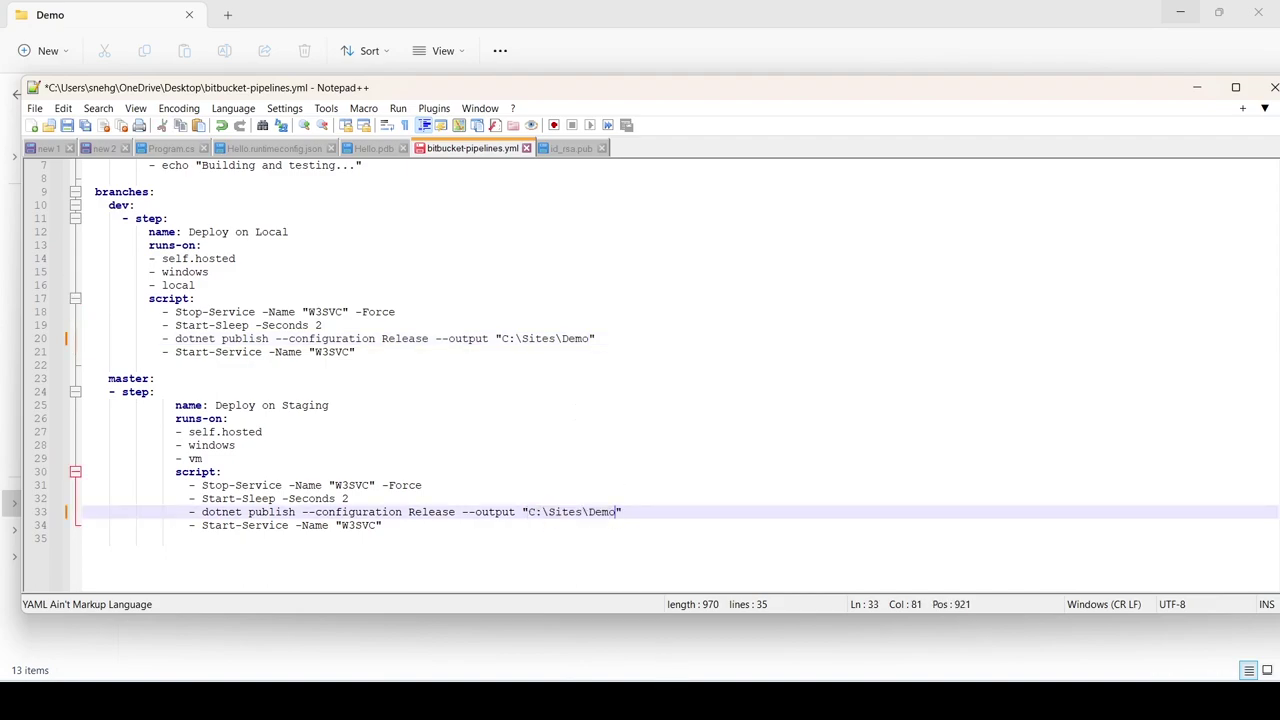
click(610, 662)
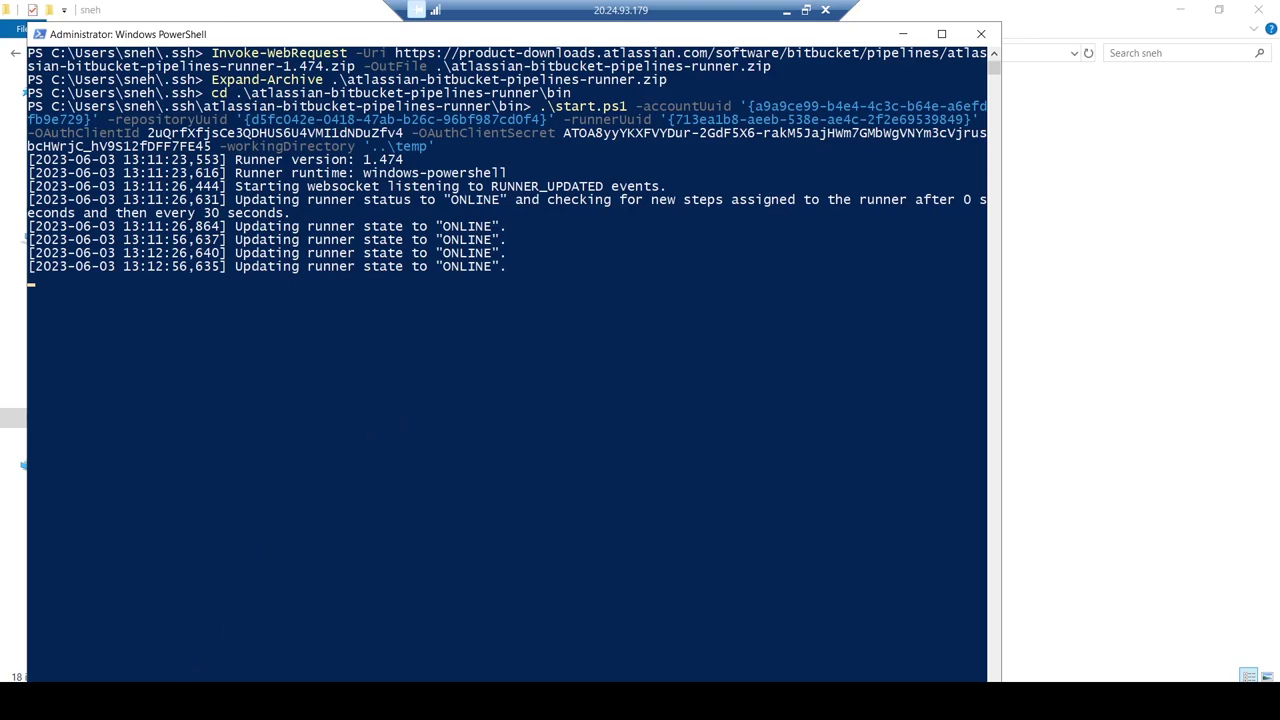
key(alt+Tab)
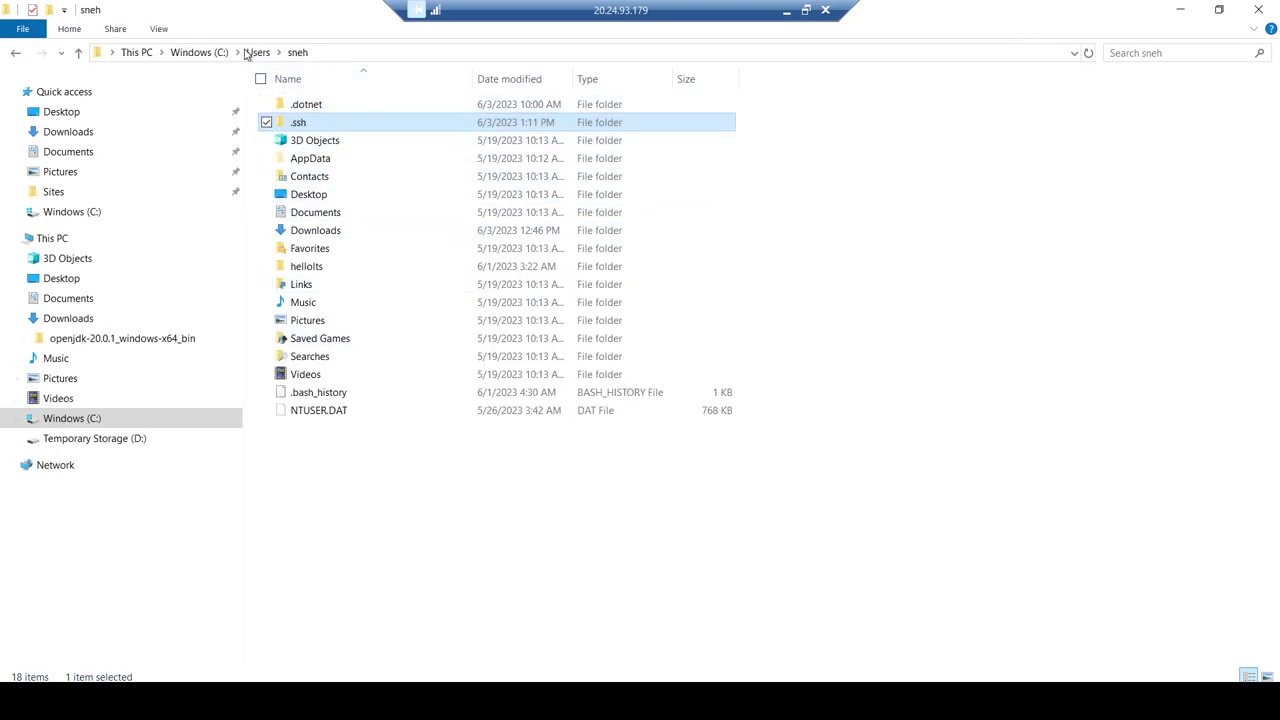
- On the VM, open Sites > Demo, confirm the C:\Sites\Demo path, then minimize the remote session
click(200, 52)
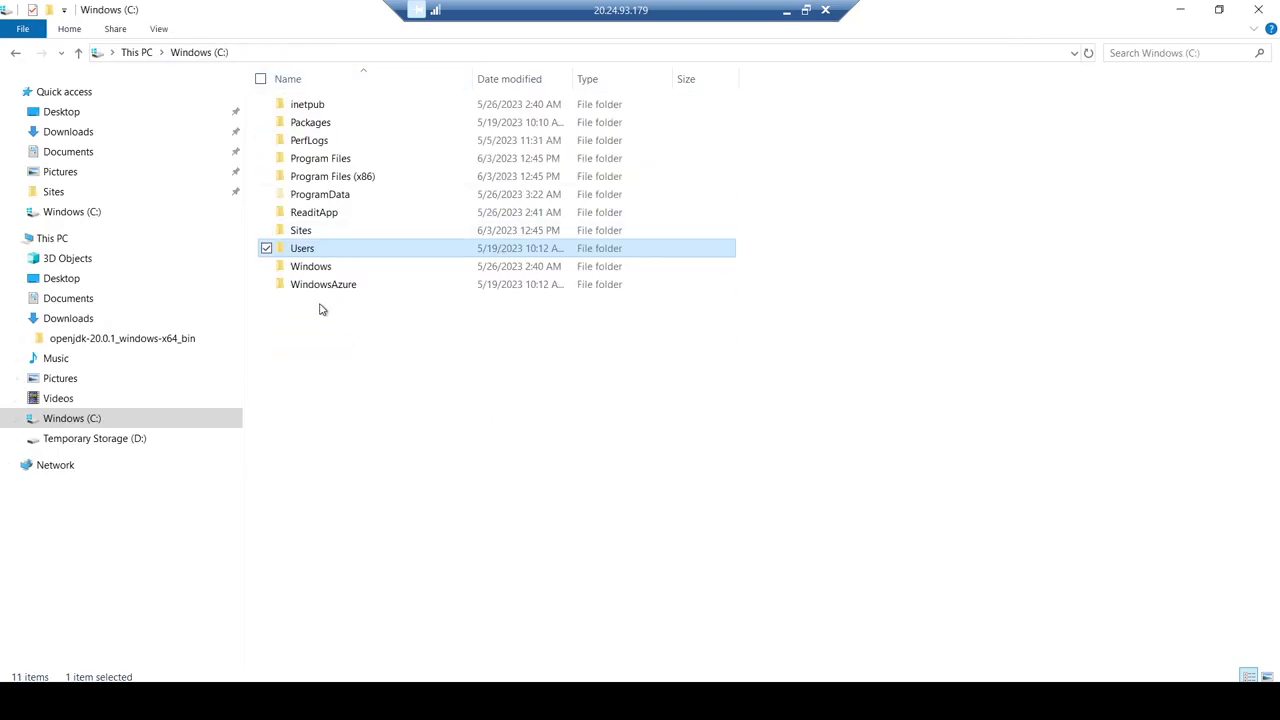
double_click(305, 232)
double_click(305, 106)
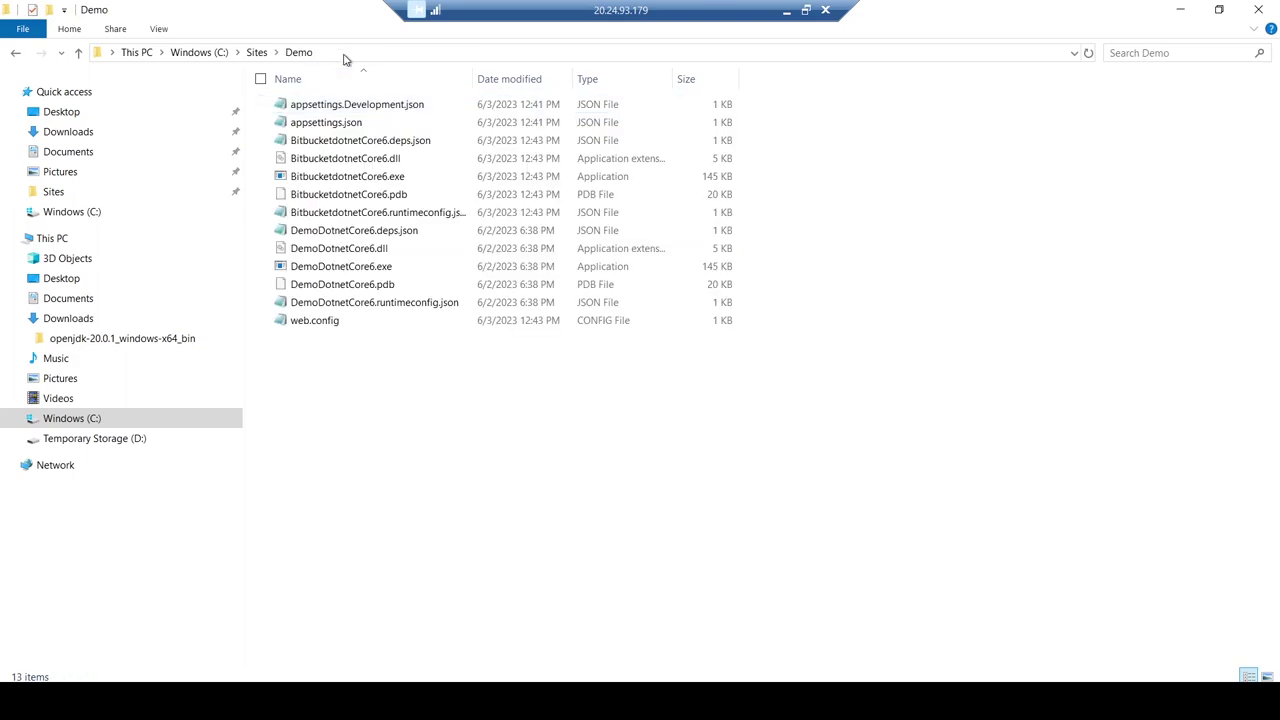
click(344, 54)
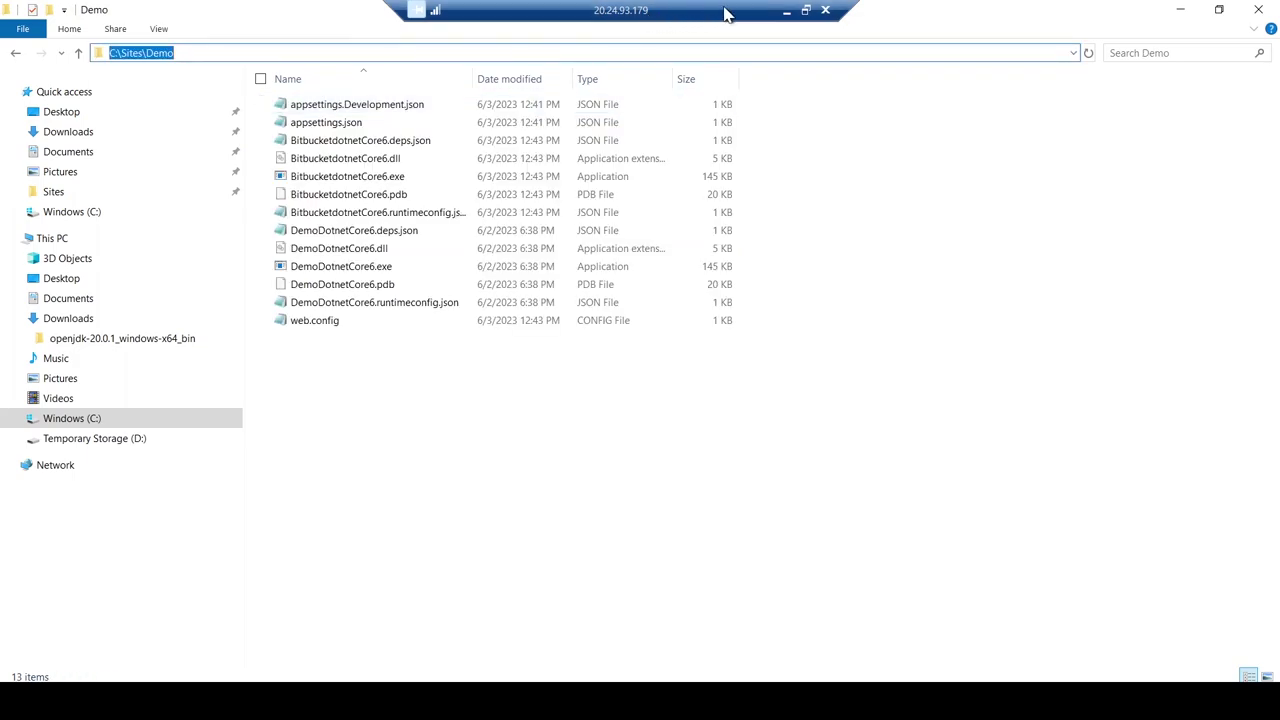
click(786, 10)
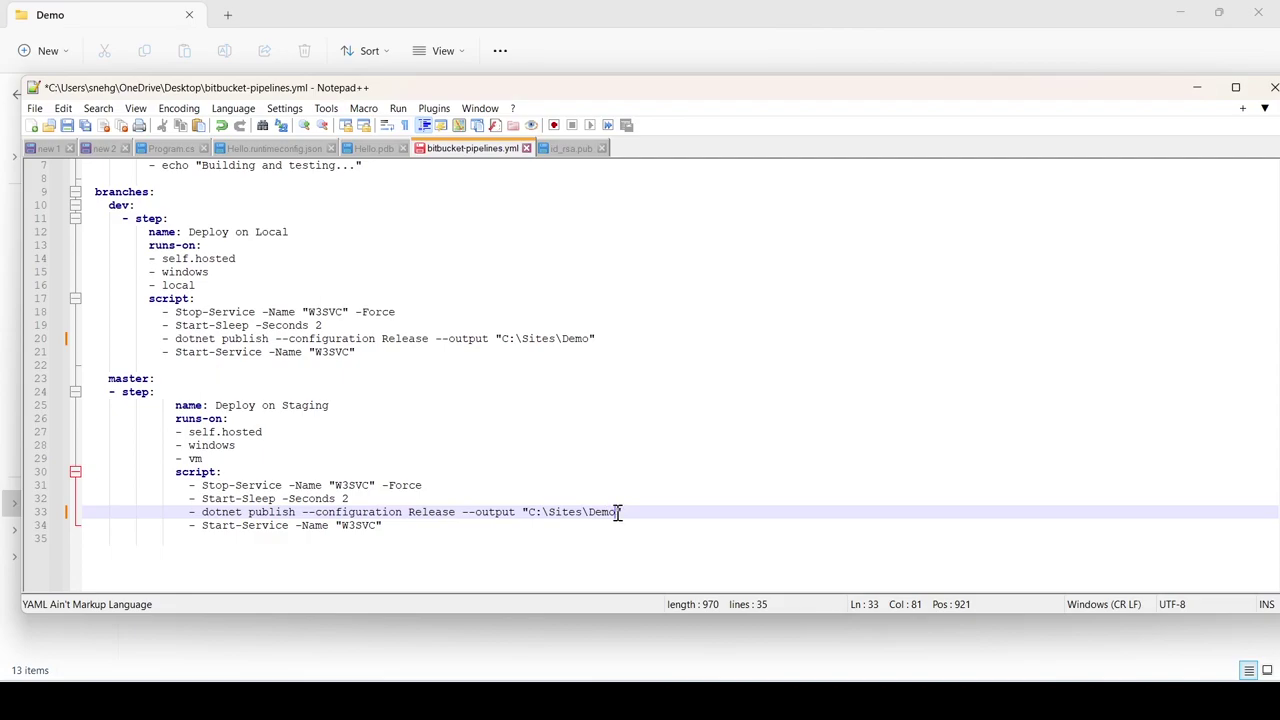
- Verify line 33 outputs to C:\Sites\Demo, then select all the pipeline YAML
drag(618, 512, 534, 510)
key(Right)
scroll(498, 530, up, 2)
scroll(464, 511, down, 7)
key(ctrl+a)
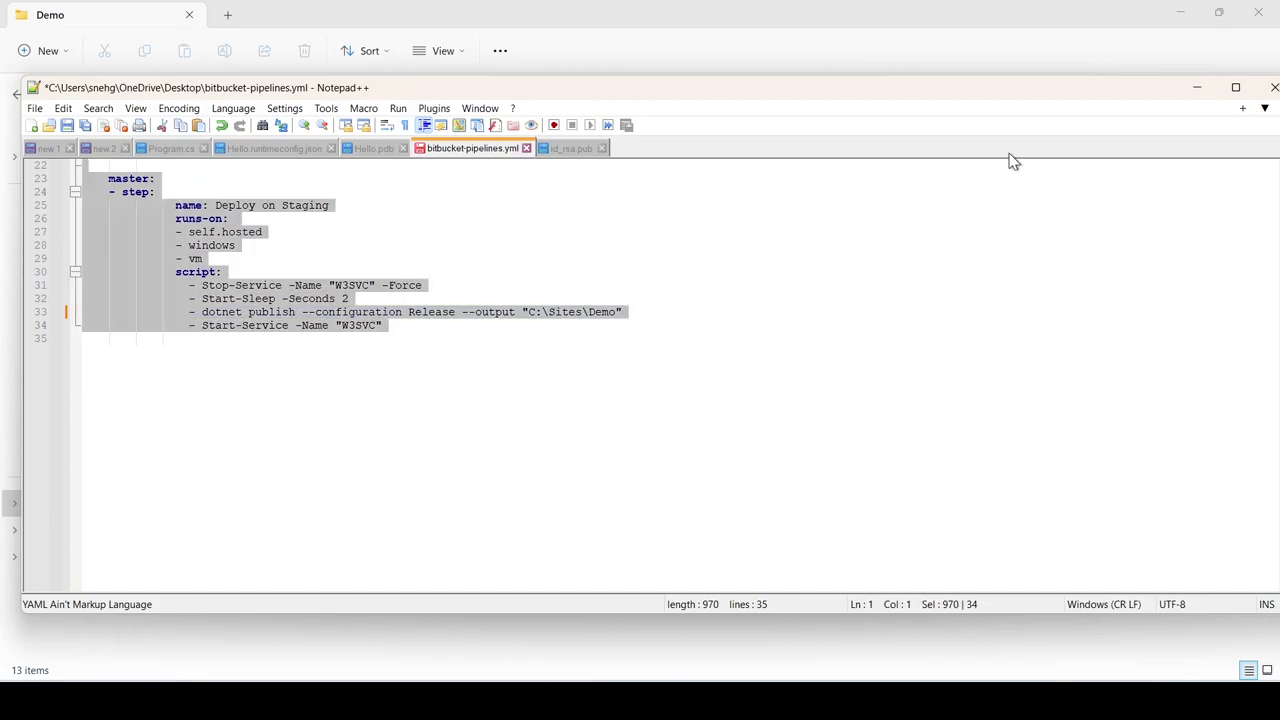
click(1194, 88)
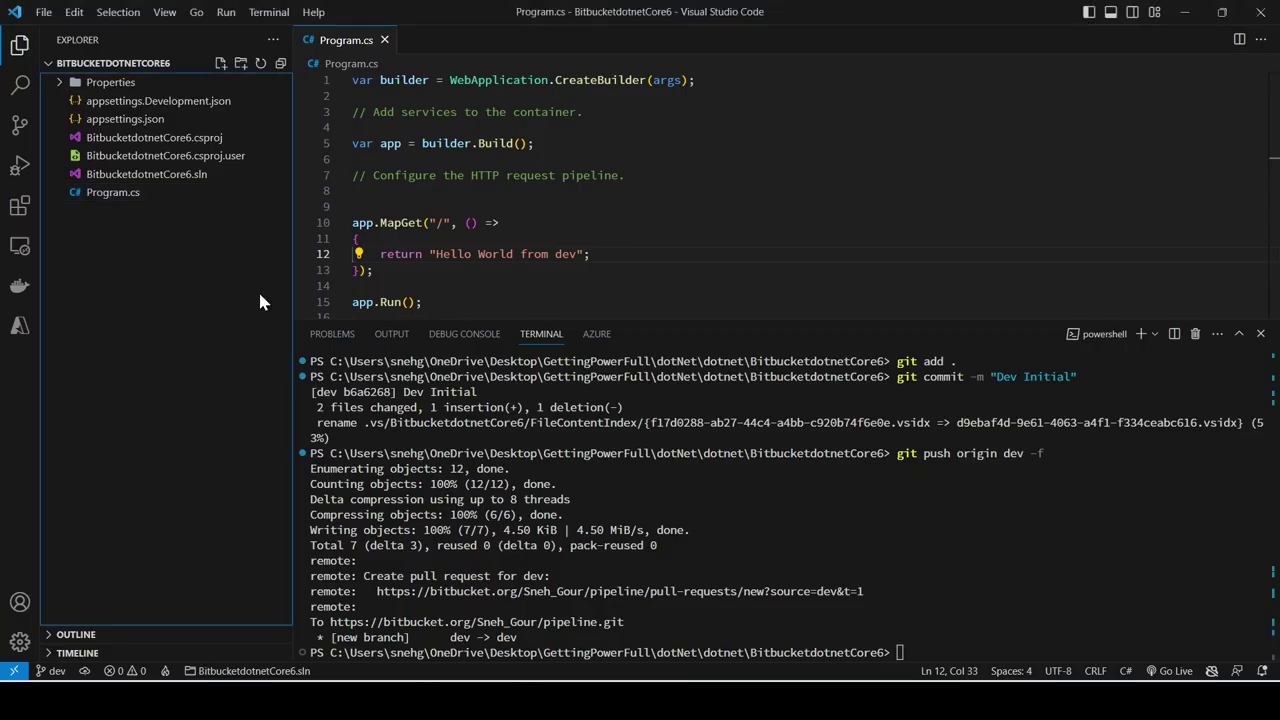
- Paste the pipeline YAML into a new file saved as bitbucket-pipelines.yml
key(ctrl+n)
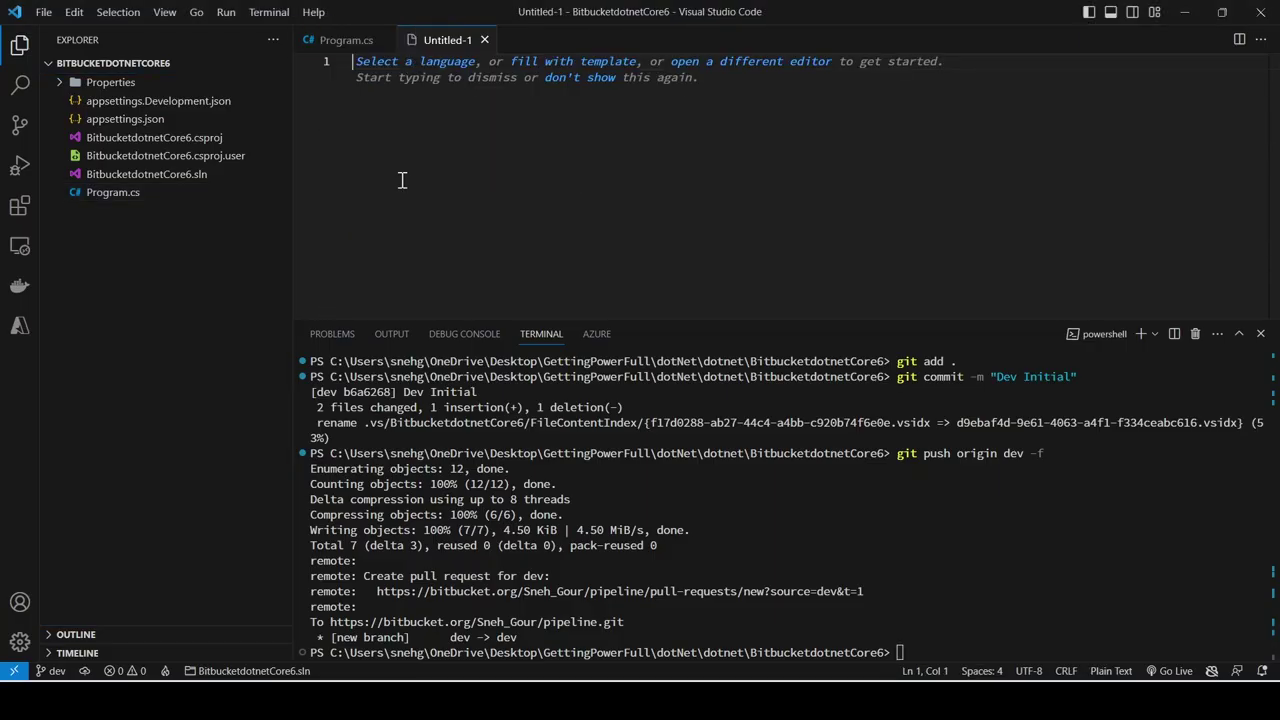
key(ctrl+v)
key(alt+Tab)
right_click(472, 148)
click(517, 245)
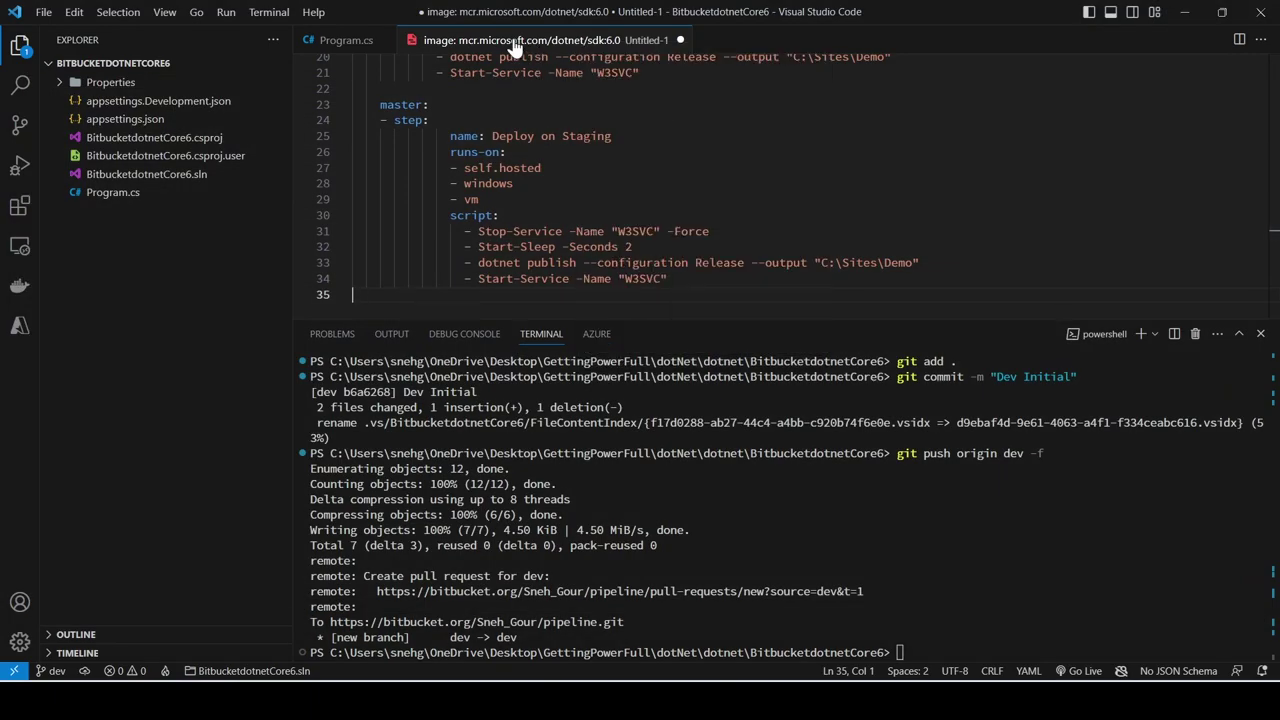
key(ctrl+s)
text(bitbucket-pipelines.yml)
key(Return)
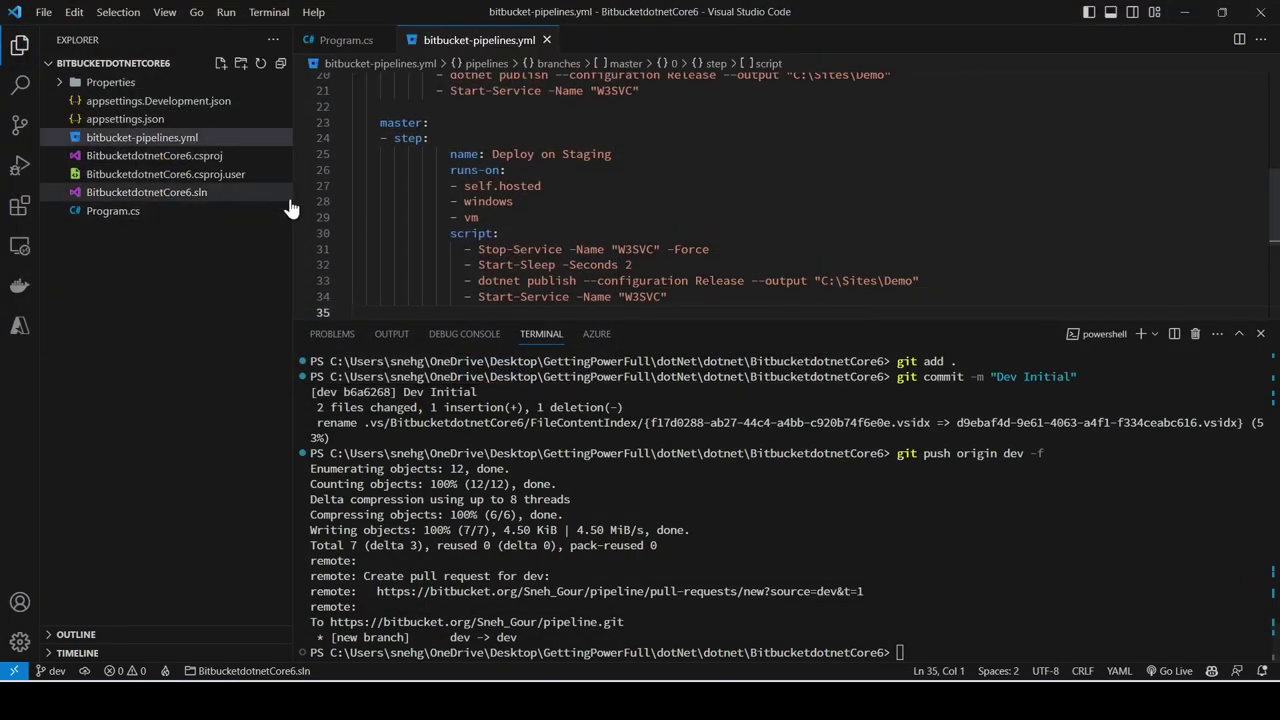
- List the local branches with git branch
scroll(457, 203, down, 5)
scroll(600, 200, up, 8)
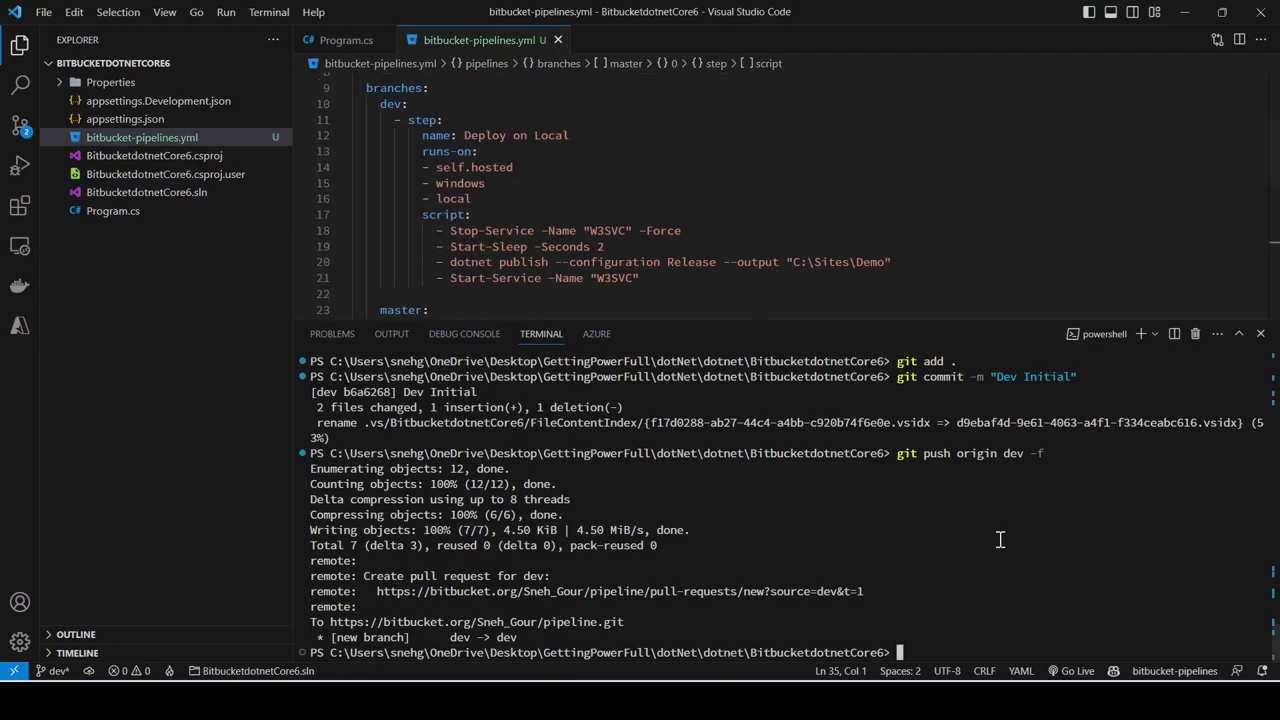
key(Up)
key(Up)
key(Up)
key(Up)
key(Up)
key(Up)
key(Up)
key(Up)
key(Up)
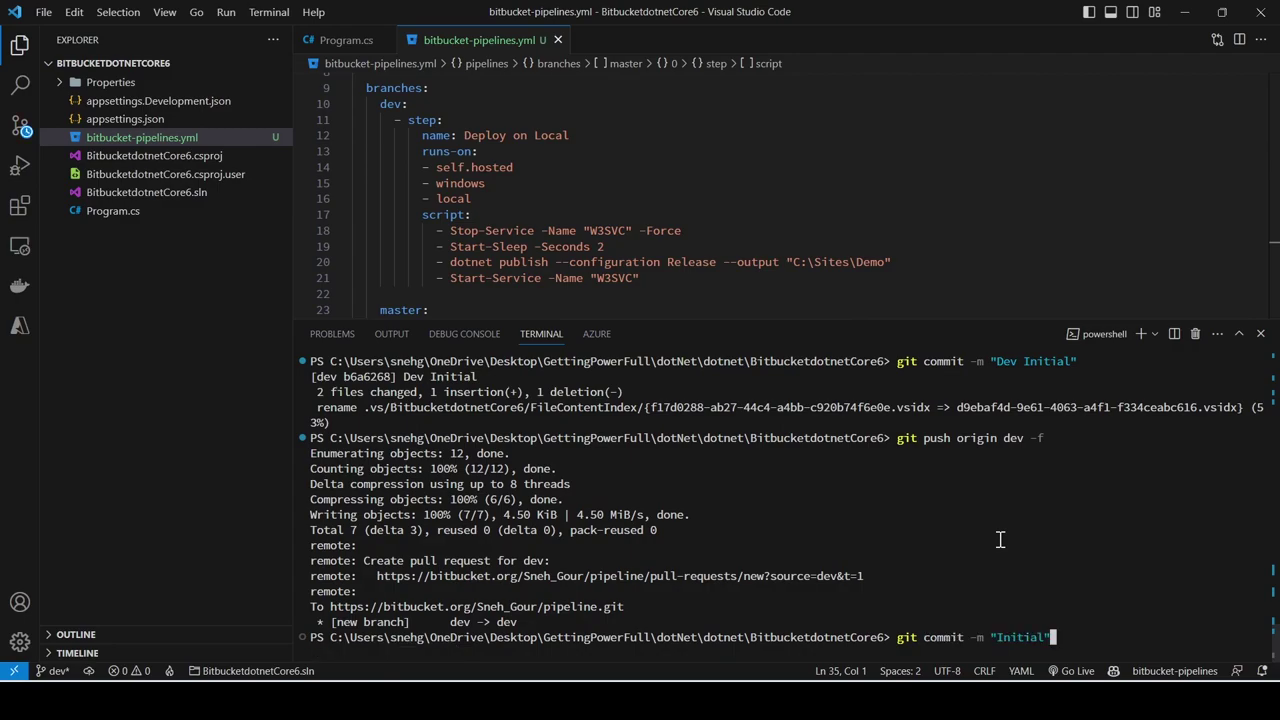
key(BackSpace)
key(BackSpace)
key(BackSpace)
key(BackSpace)
text(br)
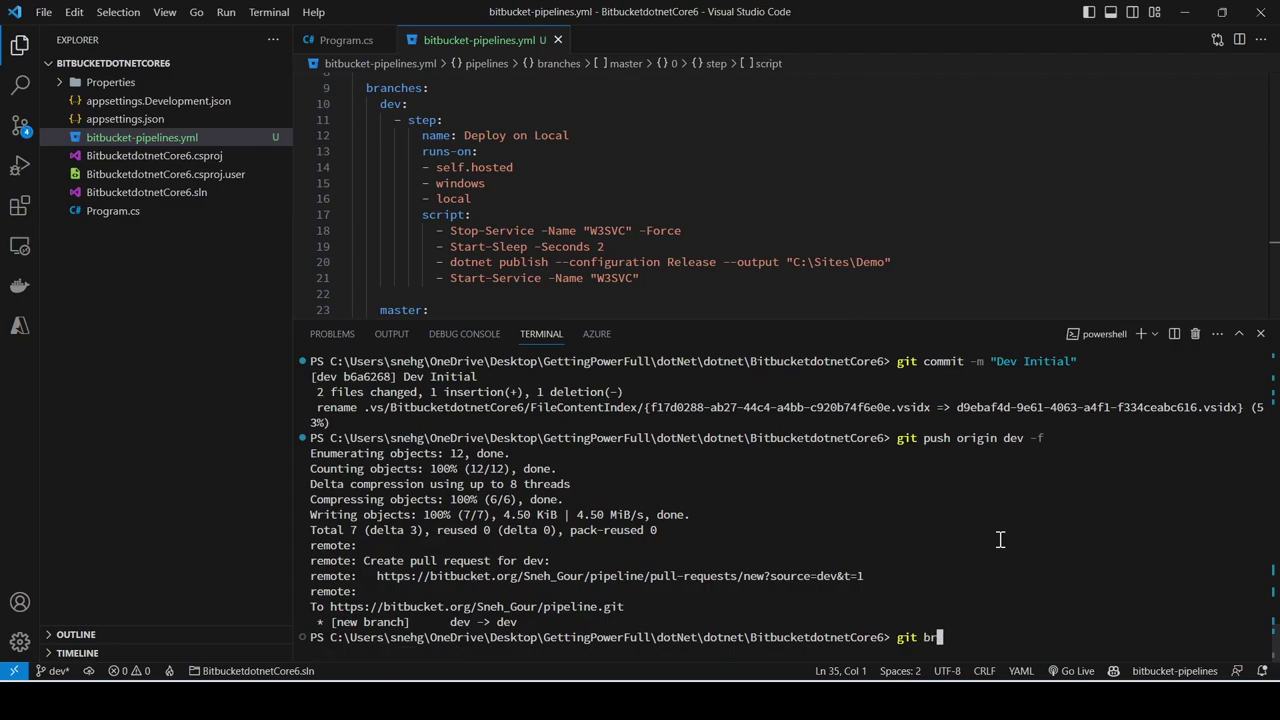
text(anch)
key(Return)
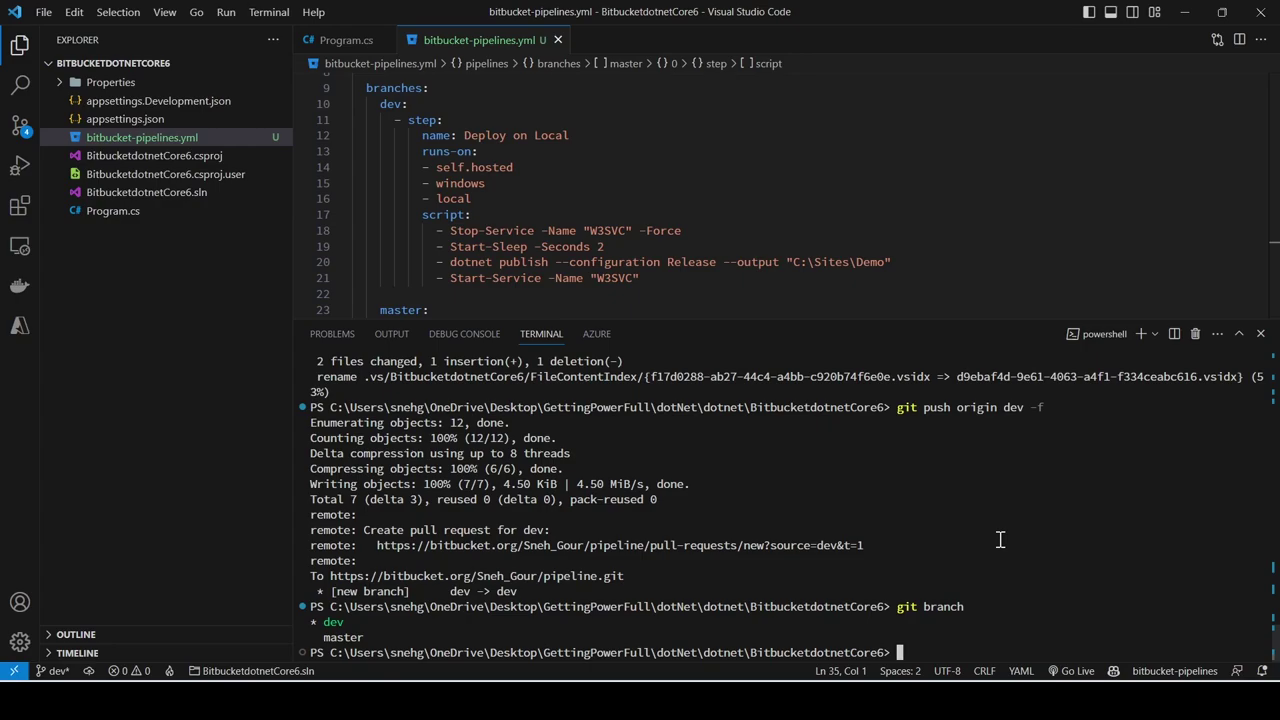
scroll(560, 245, down, 5)
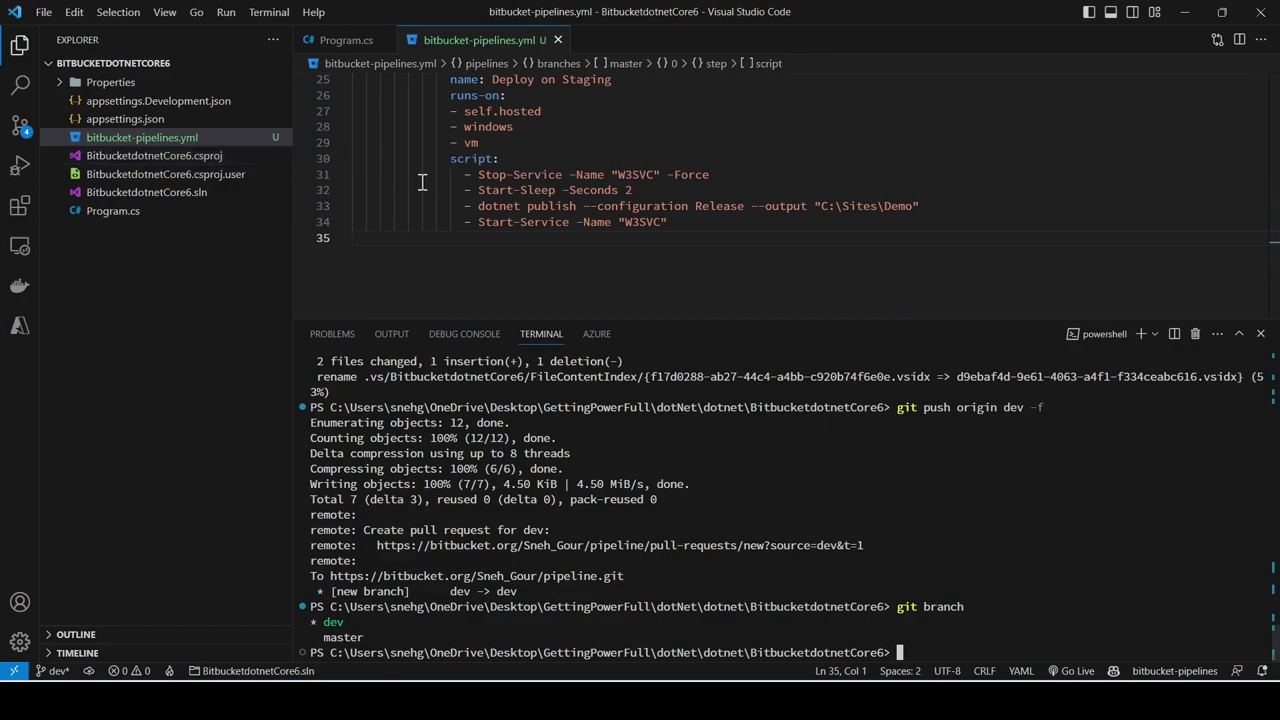
- Run git checkout master, answering n to the retry prompt
click(680, 208)
key(ctrl+a)
click(1005, 623)
text(git c)
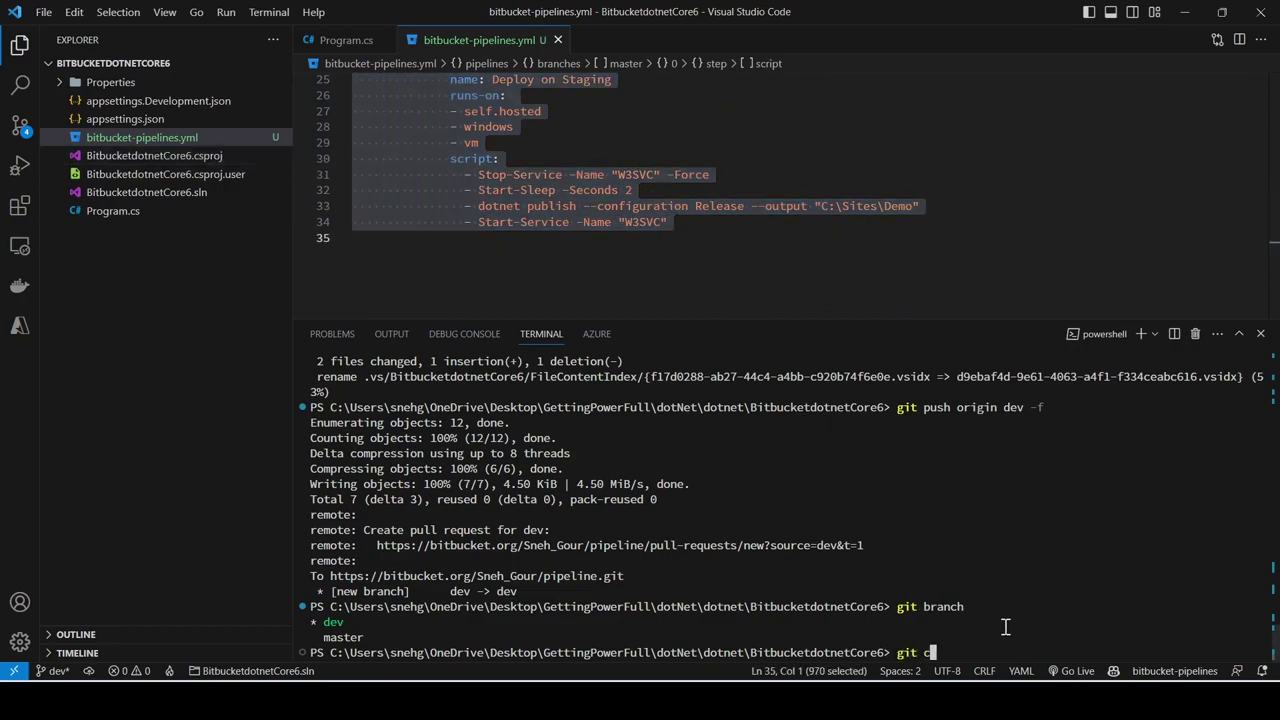
text(heckout master)
key(Return)
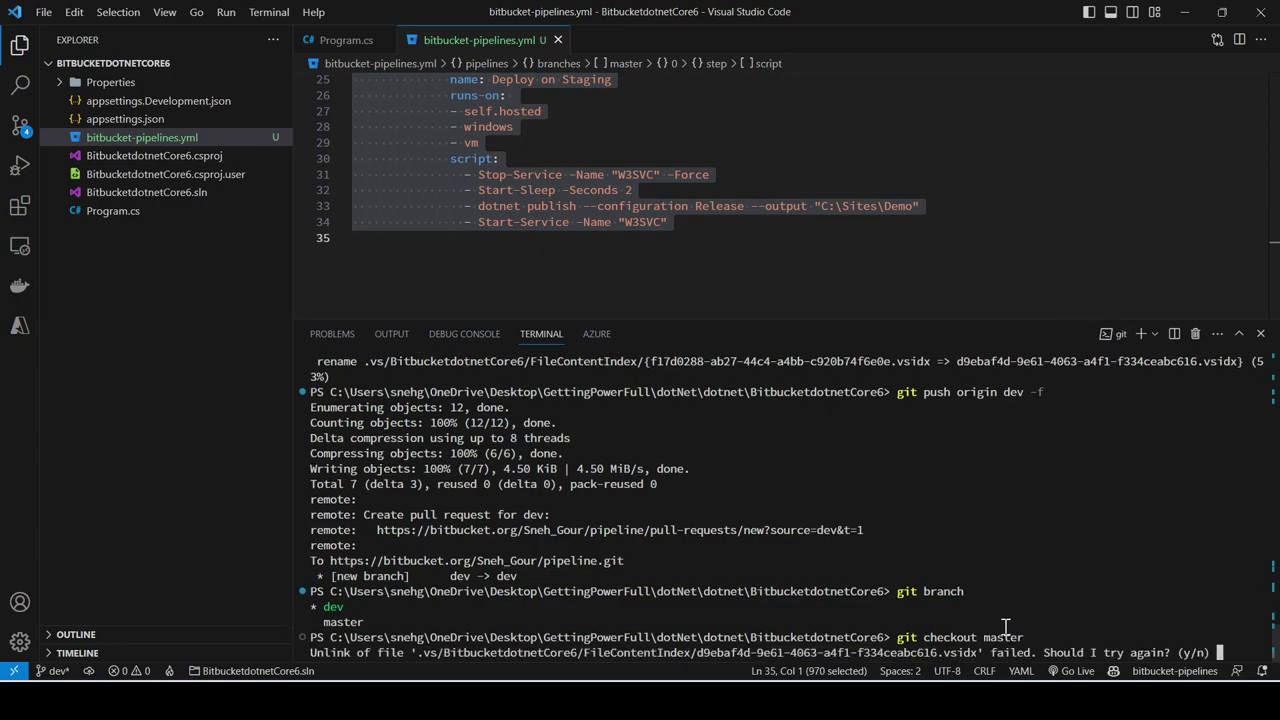
text(n)
key(Return)
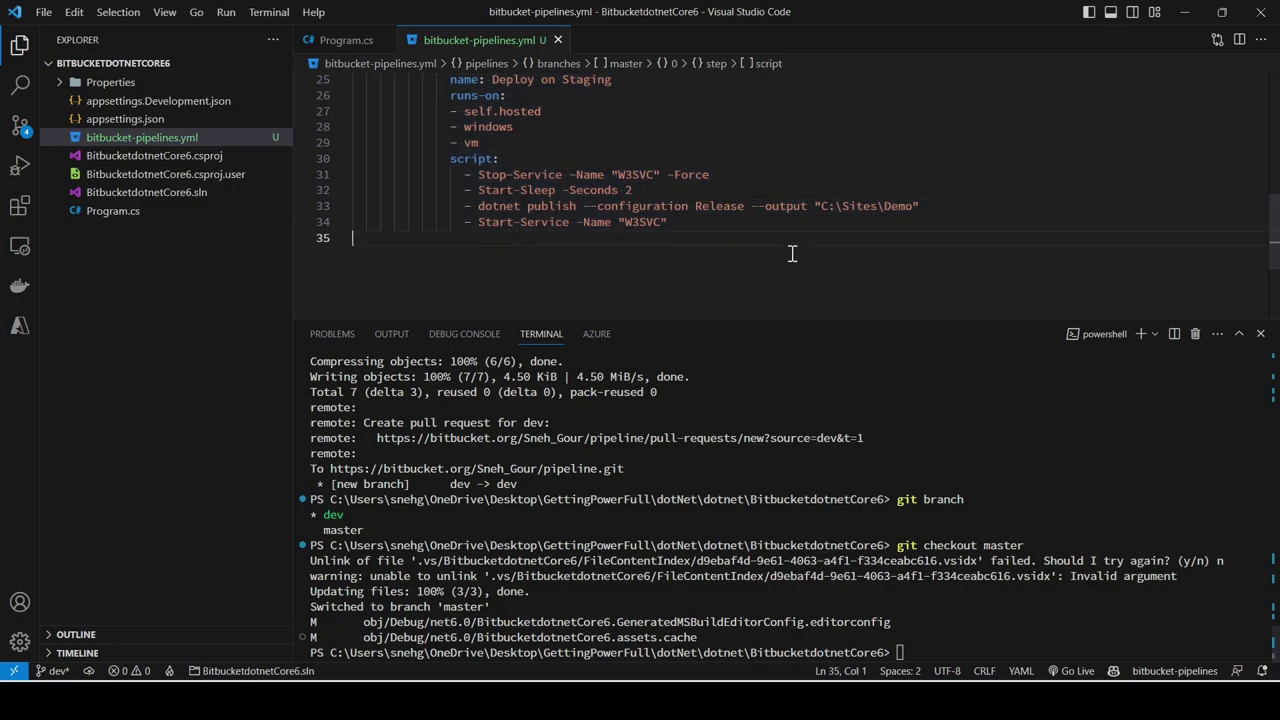
- Confirm with git branch that master is now the current branch
click(127, 214)
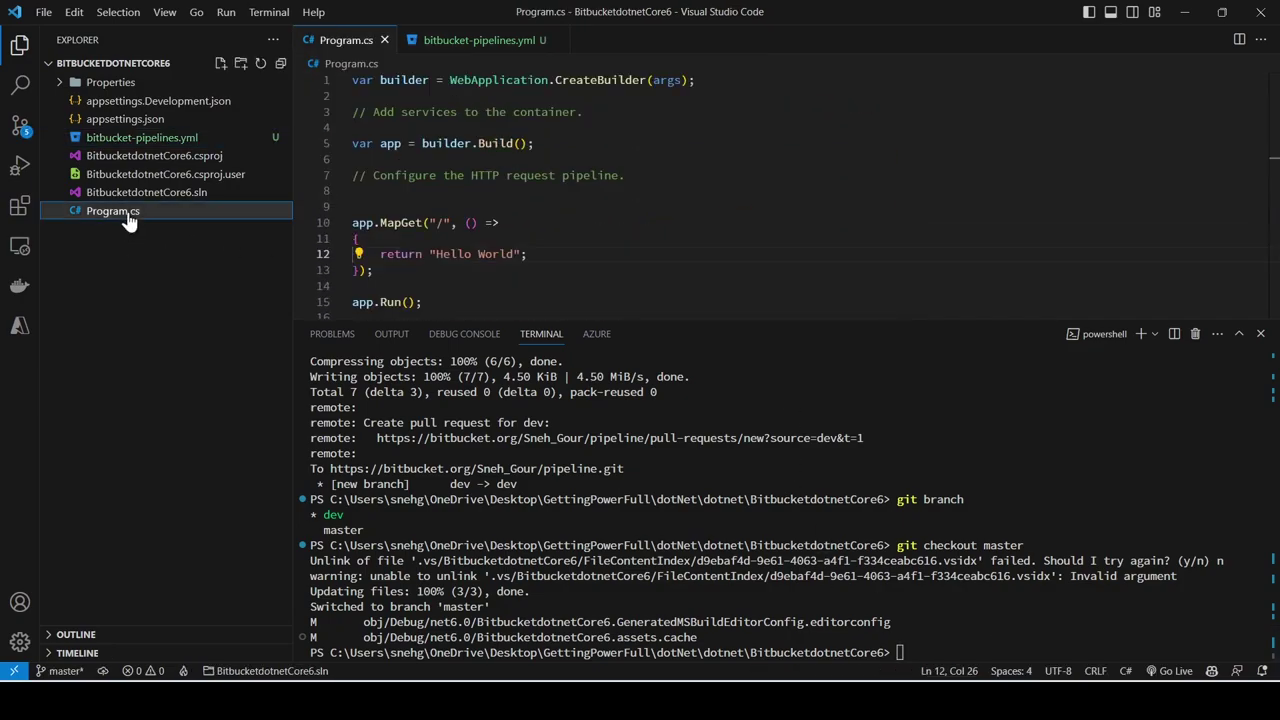
click(140, 138)
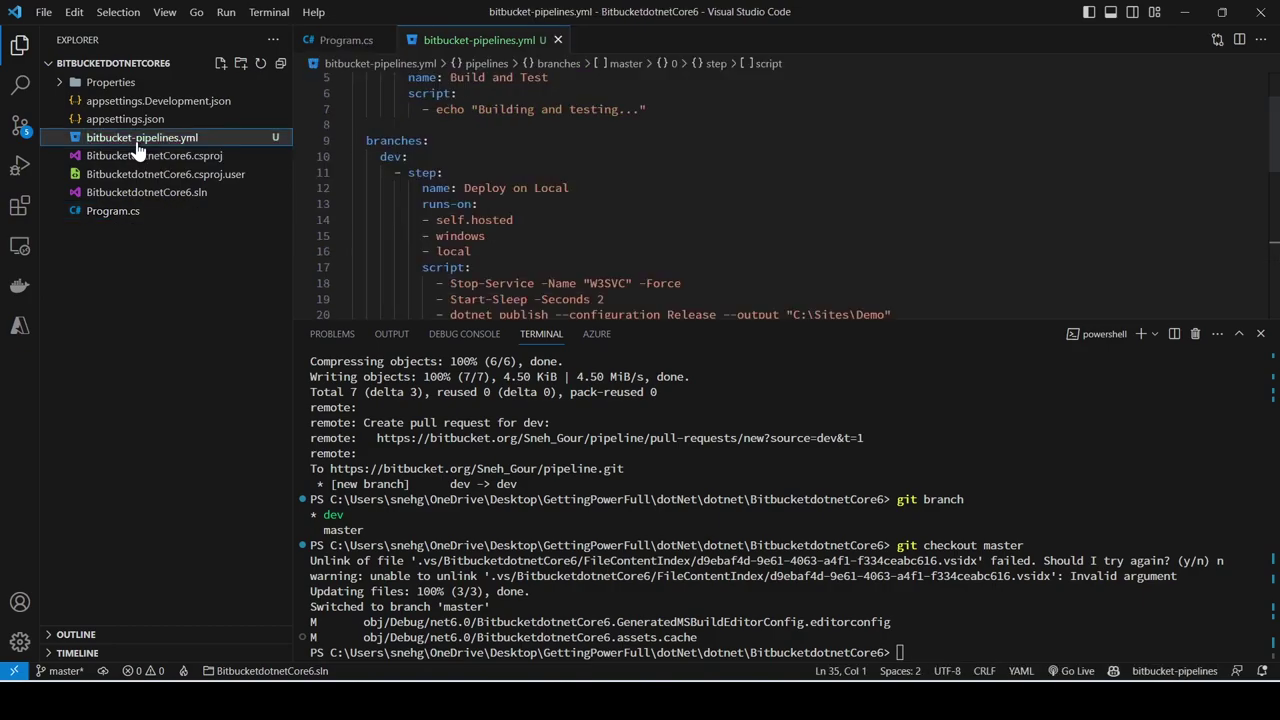
scroll(600, 250, down, 2)
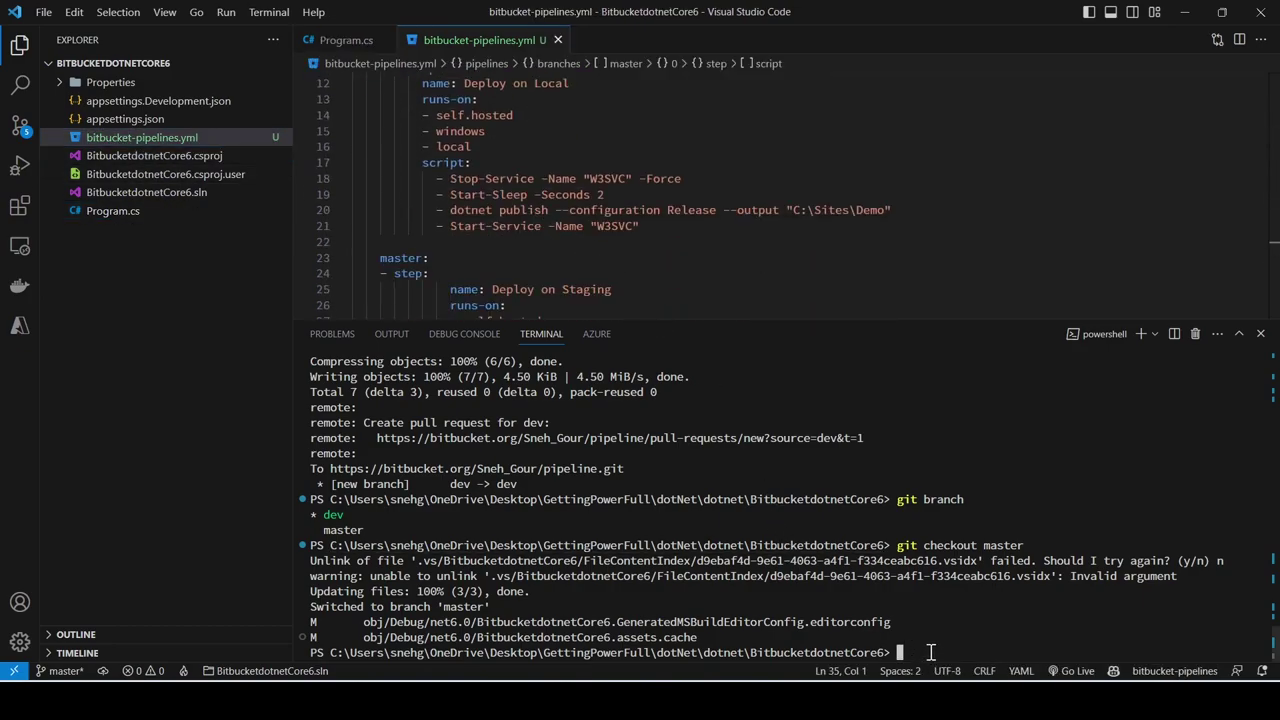
text(it d)
key(BackSpace)
key(BackSpace)
text(branch)
key(Return)
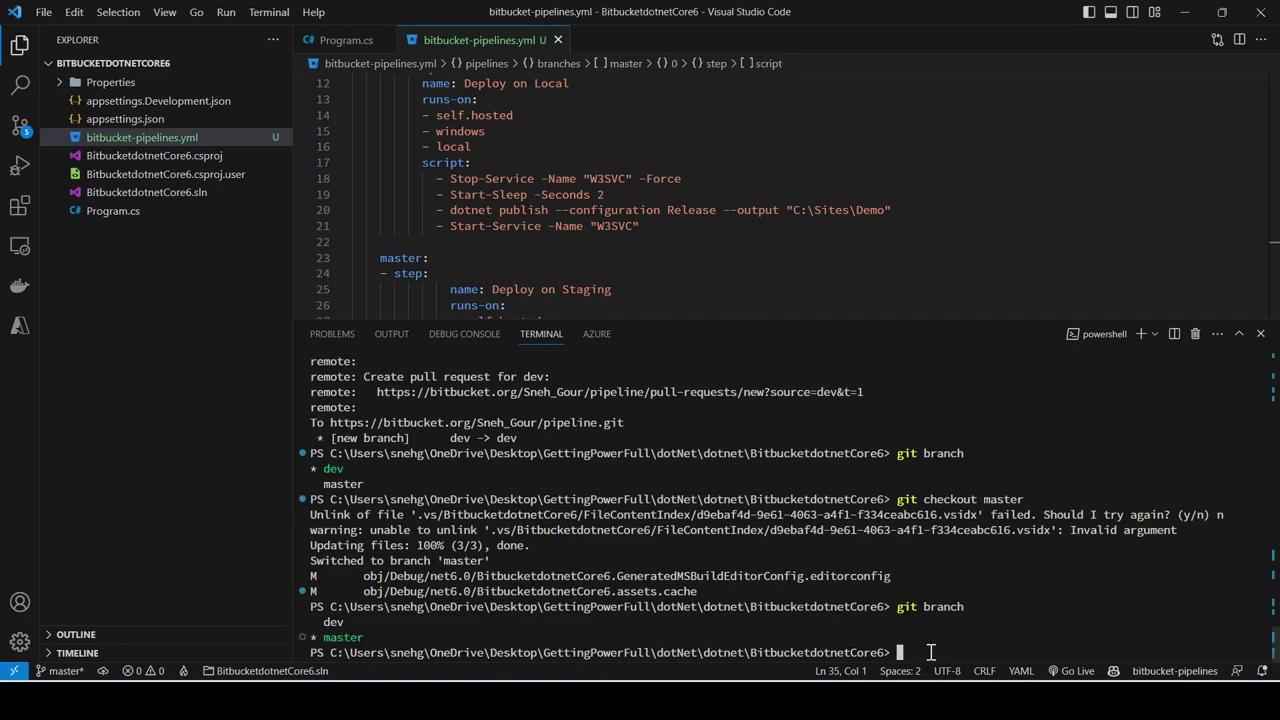
- Check git status and stage all changes with git add
click(690, 210)
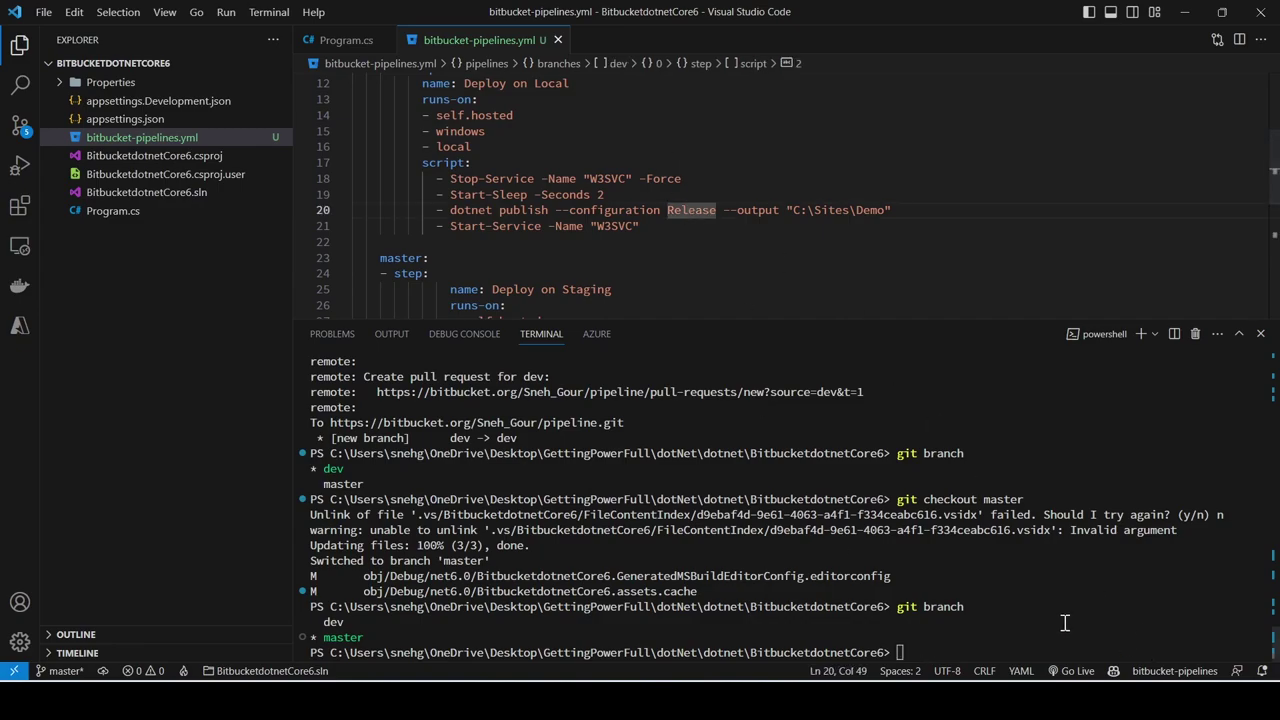
text(gti sta)
key(BackSpace)
key(BackSpace)
key(BackSpace)
key(BackSpace)
key(BackSpace)
text(it status)
key(Return)
text(git add )
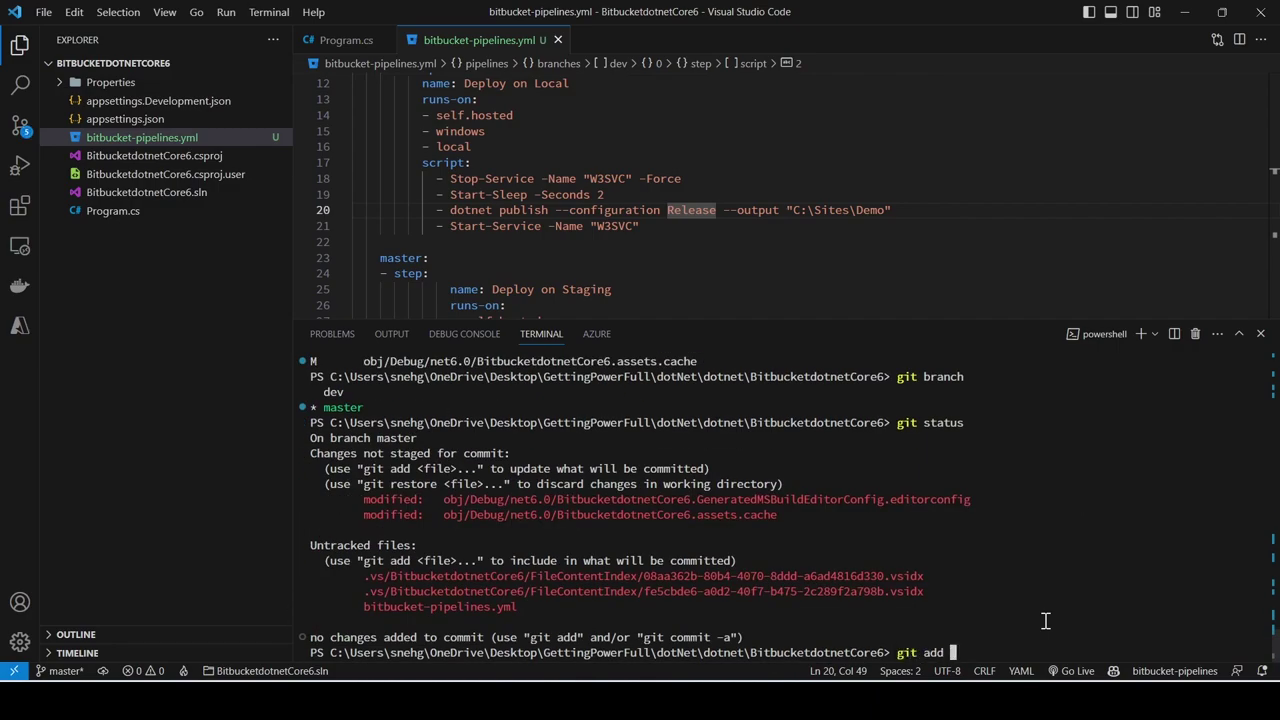
text(.)
key(Return)
- Commit as "yml added" and run git push origin master -f
text(git commit)
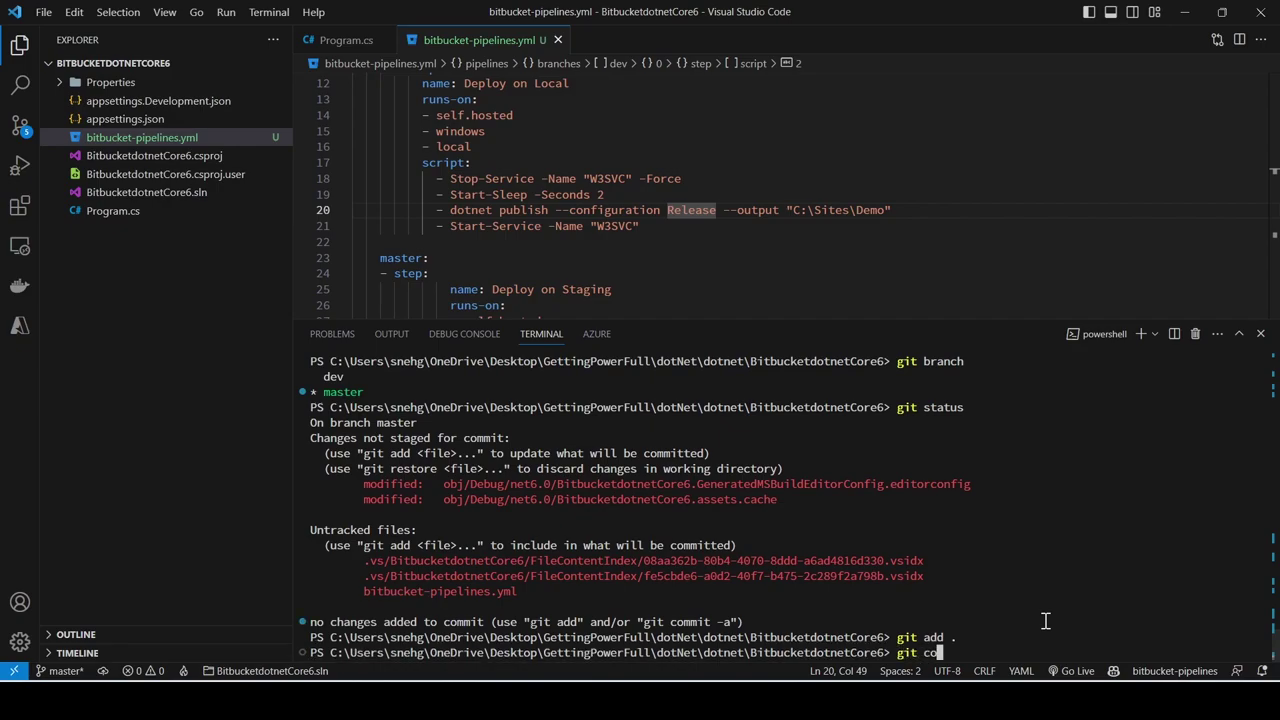
key(BackSpace)
key(BackSpace)
key(BackSpace)
text(mi)
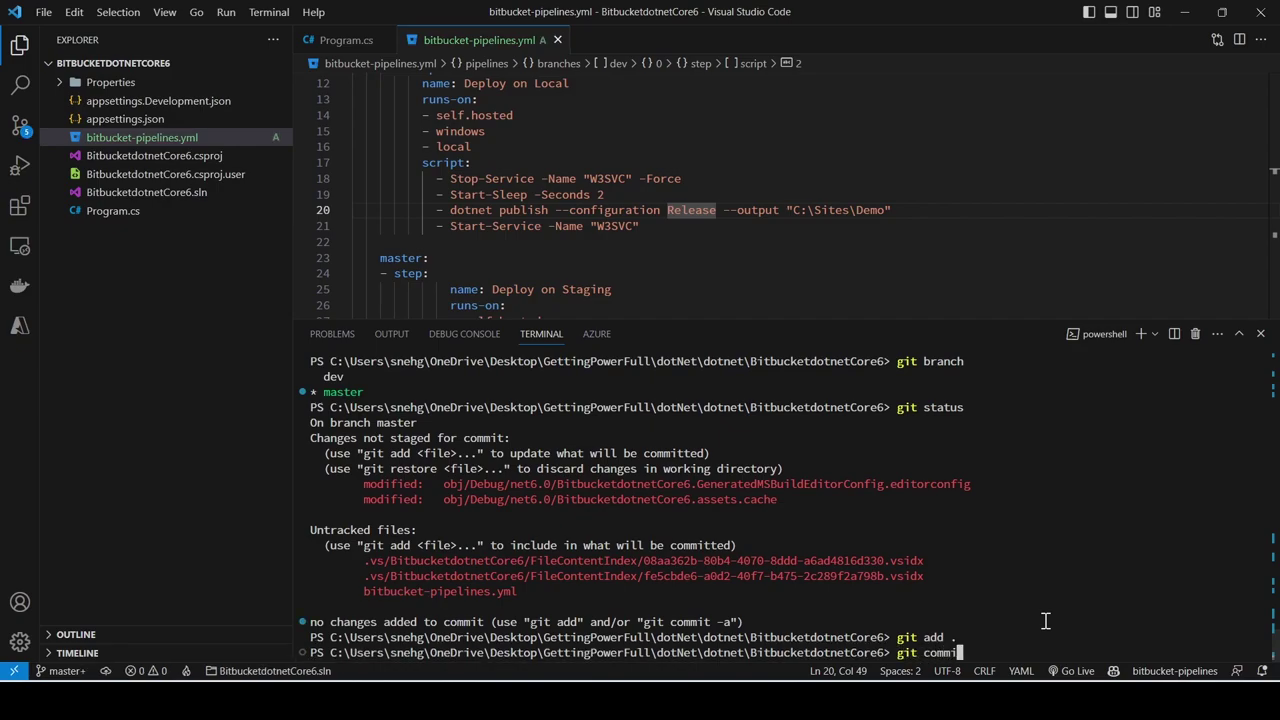
text(t -m "")
text(yml a)
text(dded)
key(Return)
text(git push)
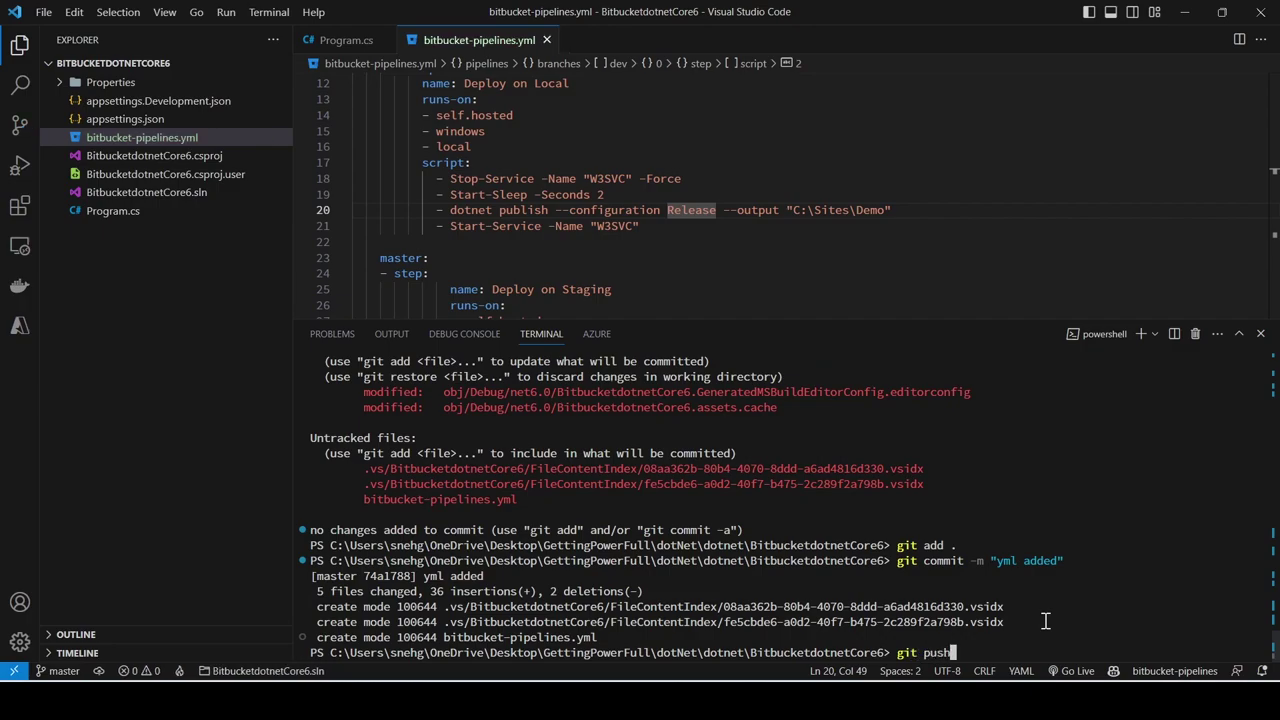
text( origin master -f)
key(Return)
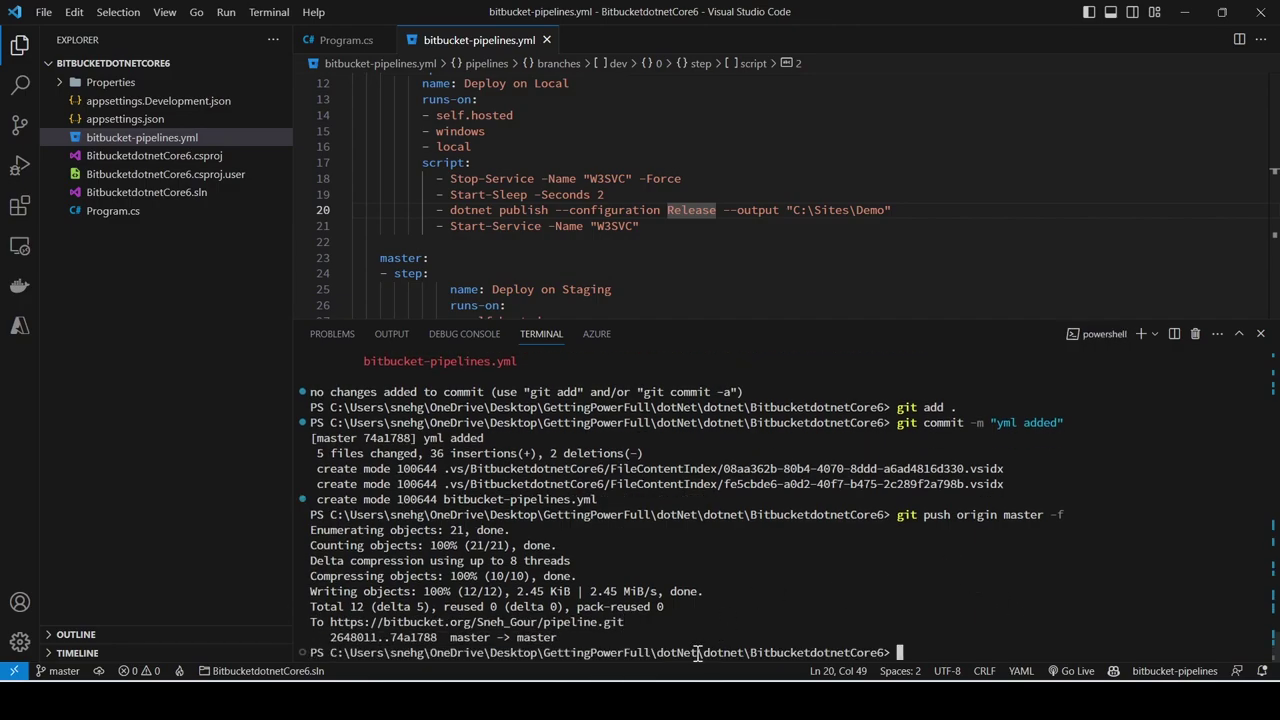
- Open pipeline run #1 from the repository's Pipelines list in Bitbucket
click(543, 700)
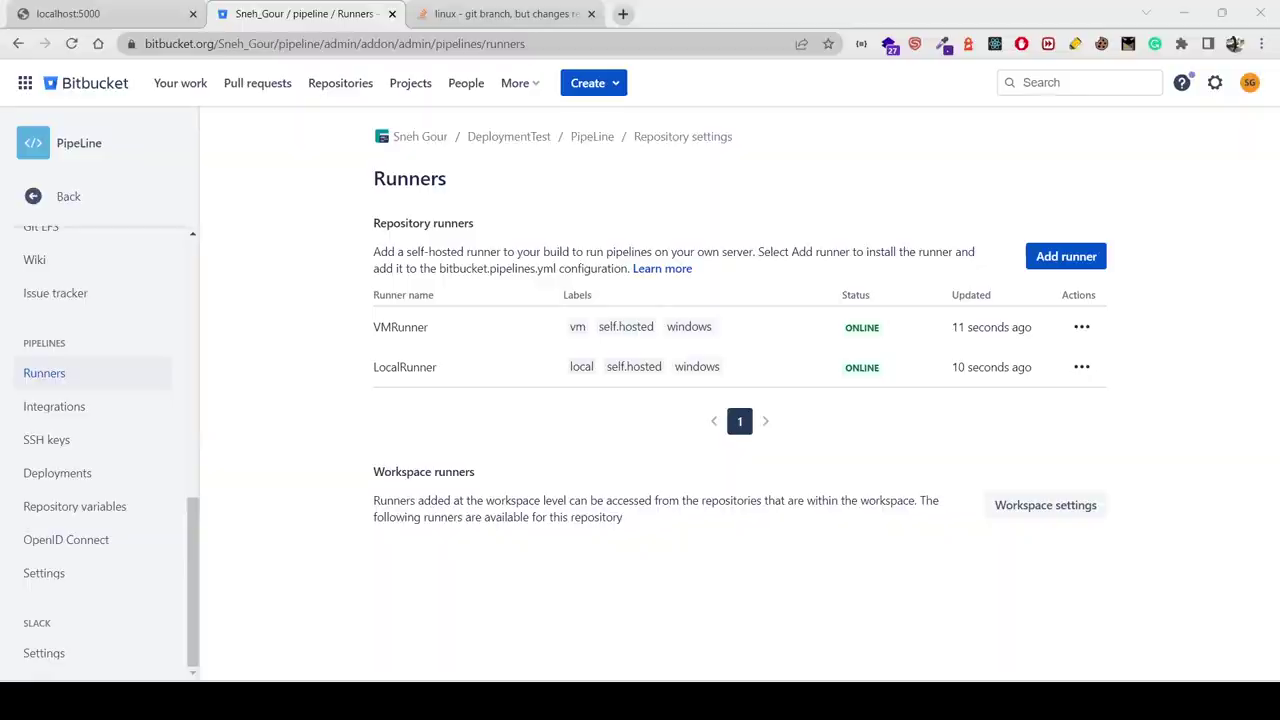
scroll(71, 374, up, 3)
scroll(63, 339, up, 6)
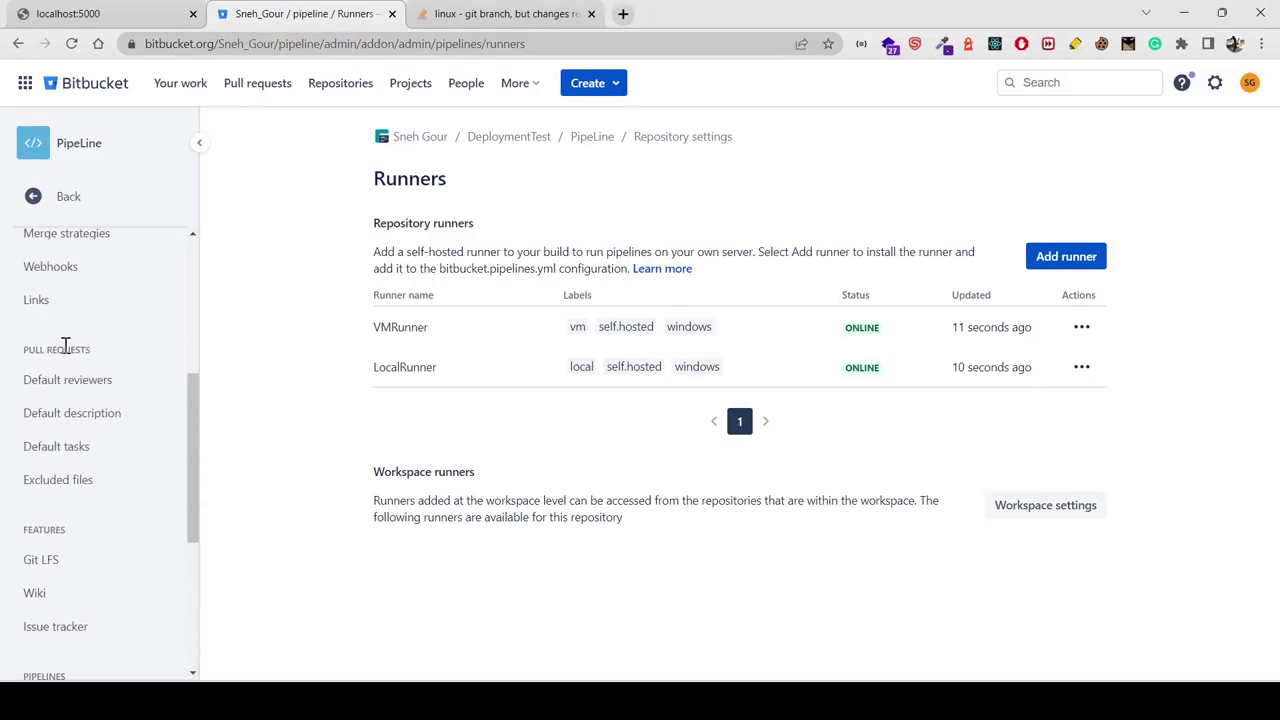
click(94, 196)
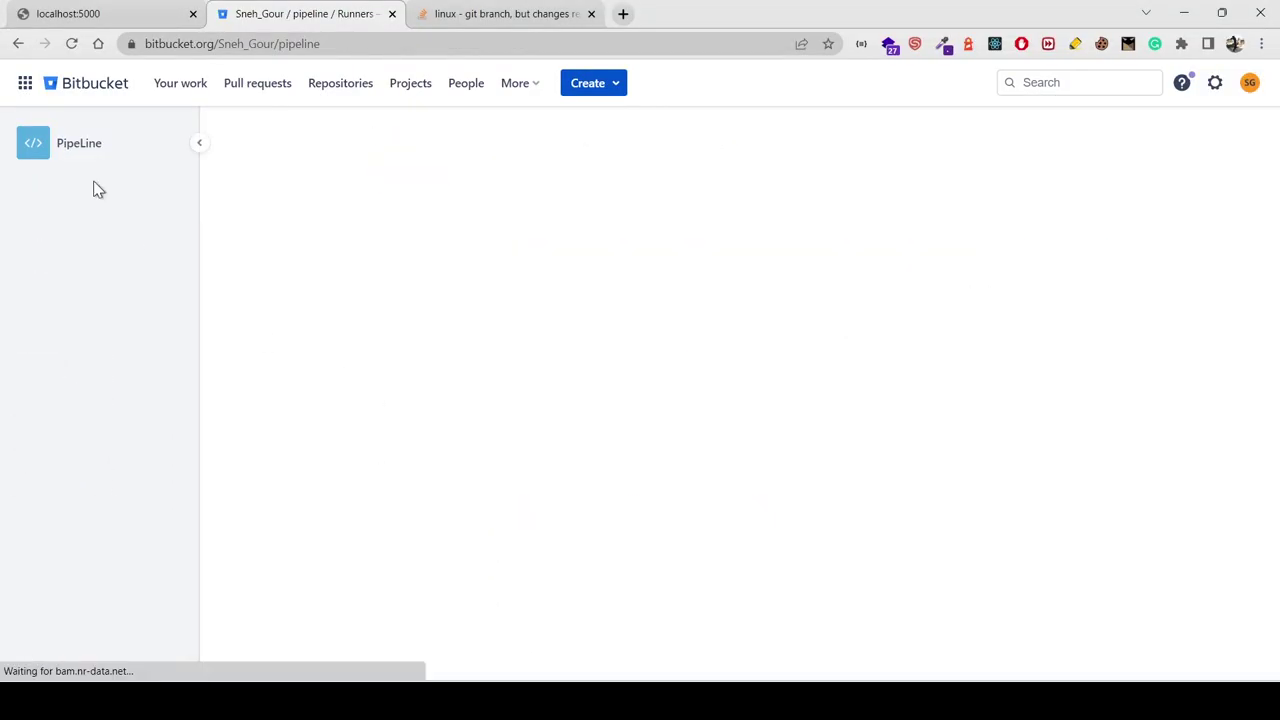
click(72, 334)
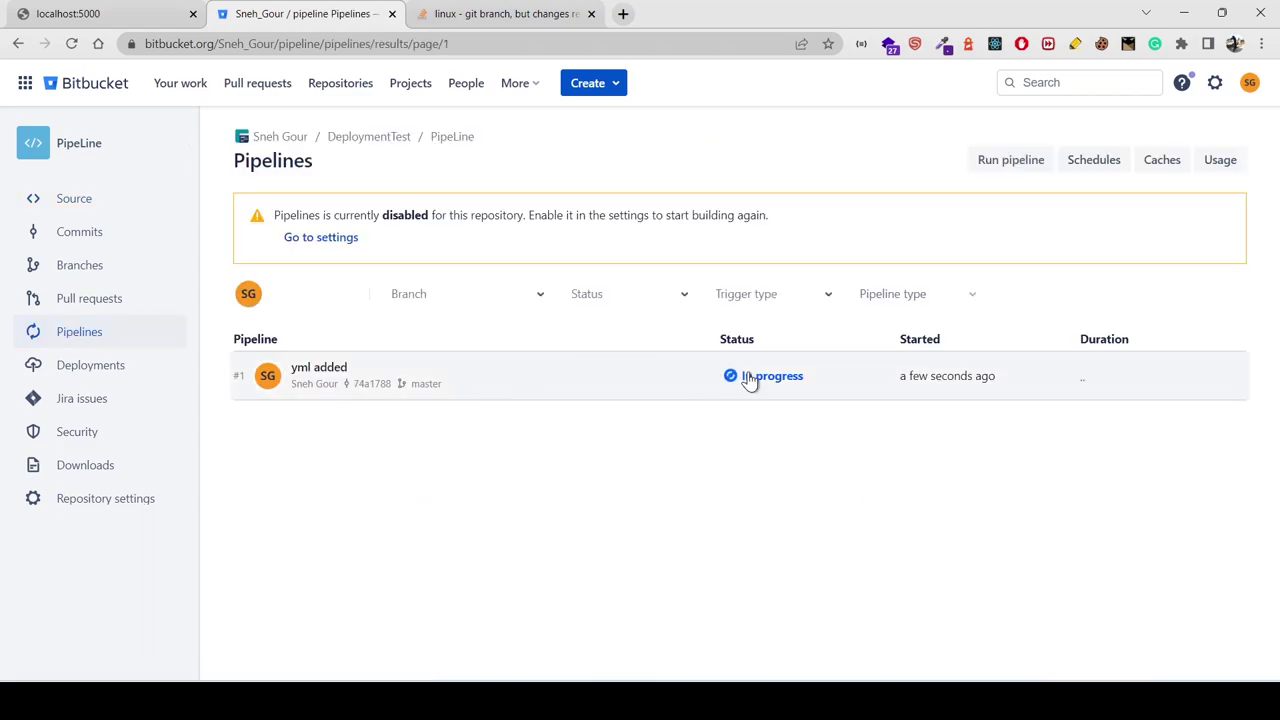
click(752, 378)
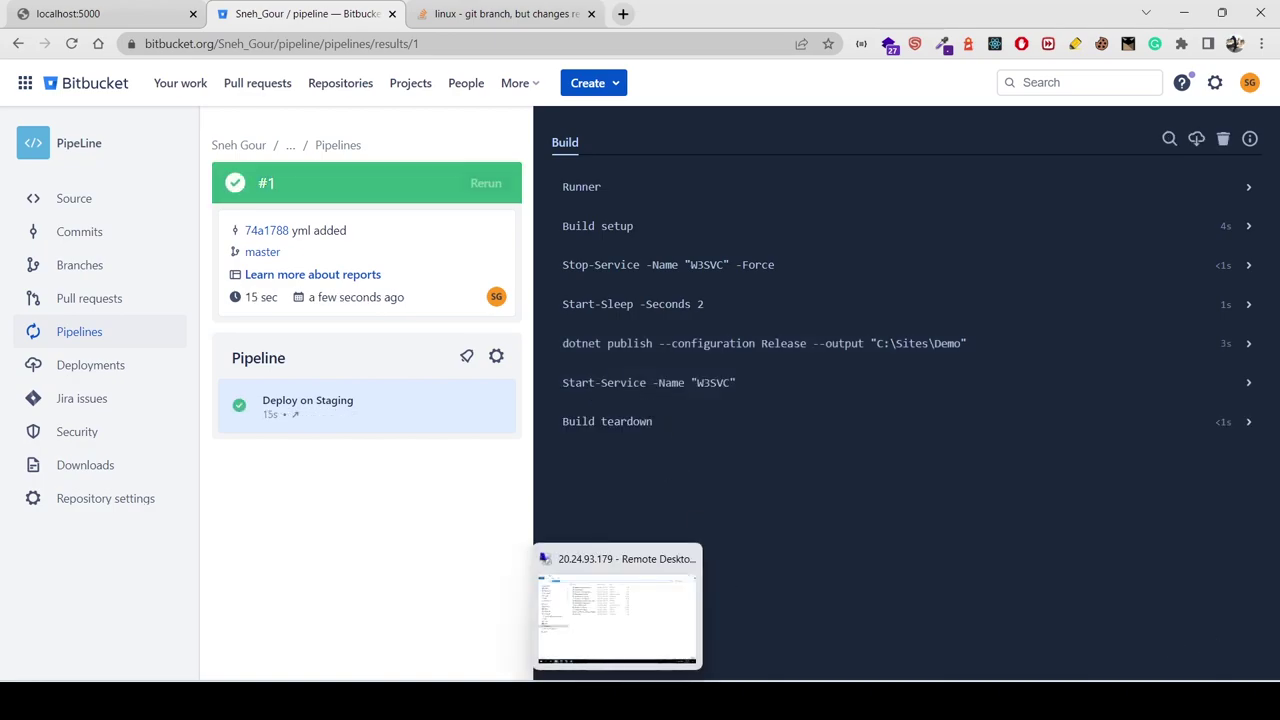
- Check the VM's C:\Sites\Demo folder for the deployed files, then return to VS Code
click(614, 679)
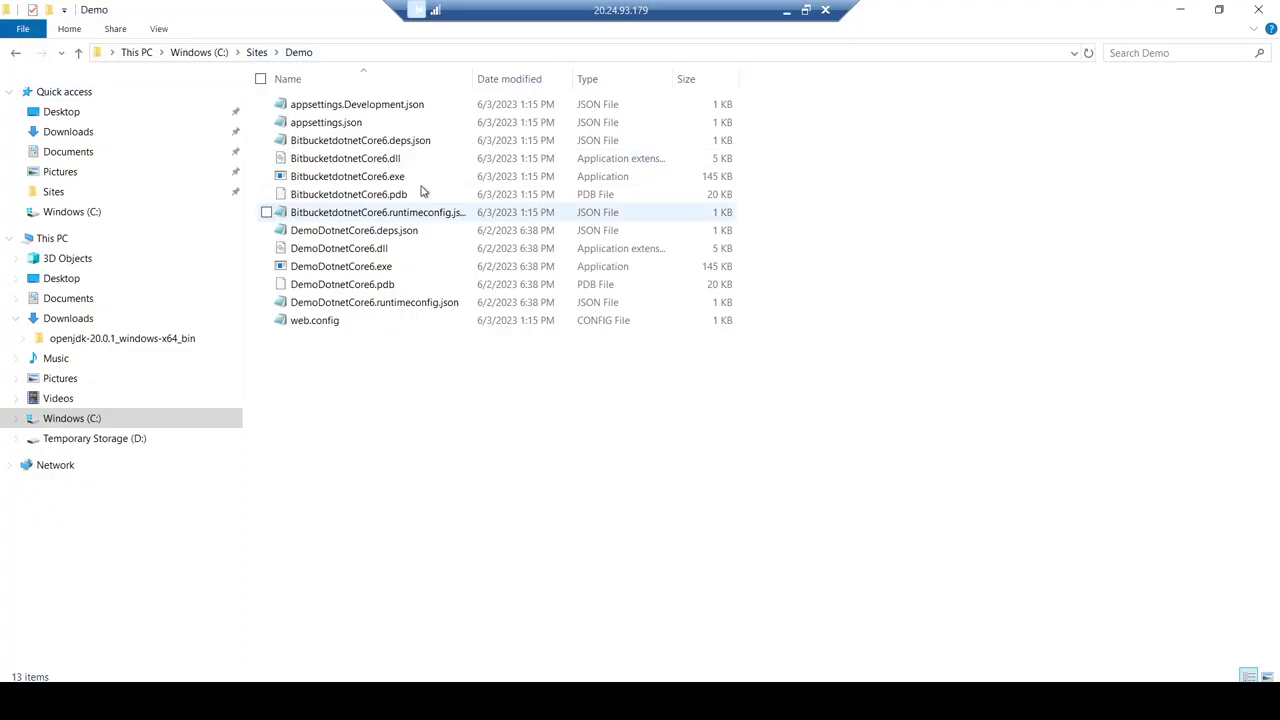
click(786, 10)
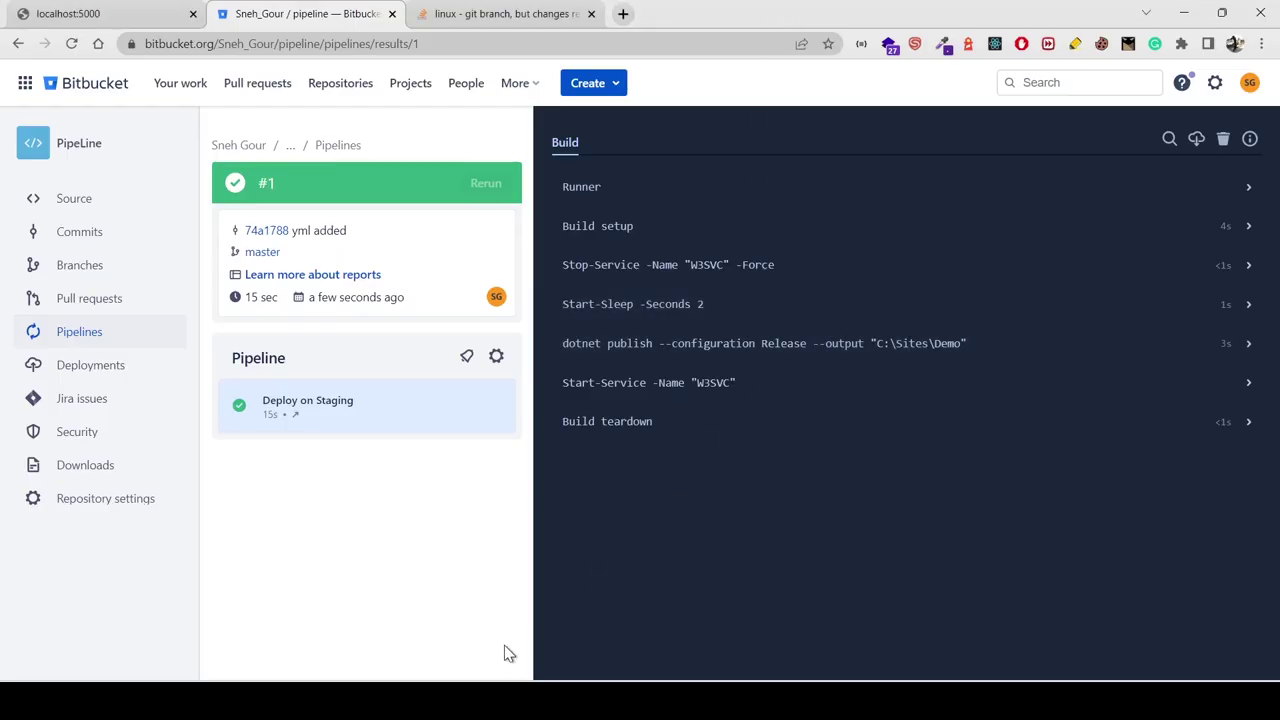
mouse_move(470, 700)
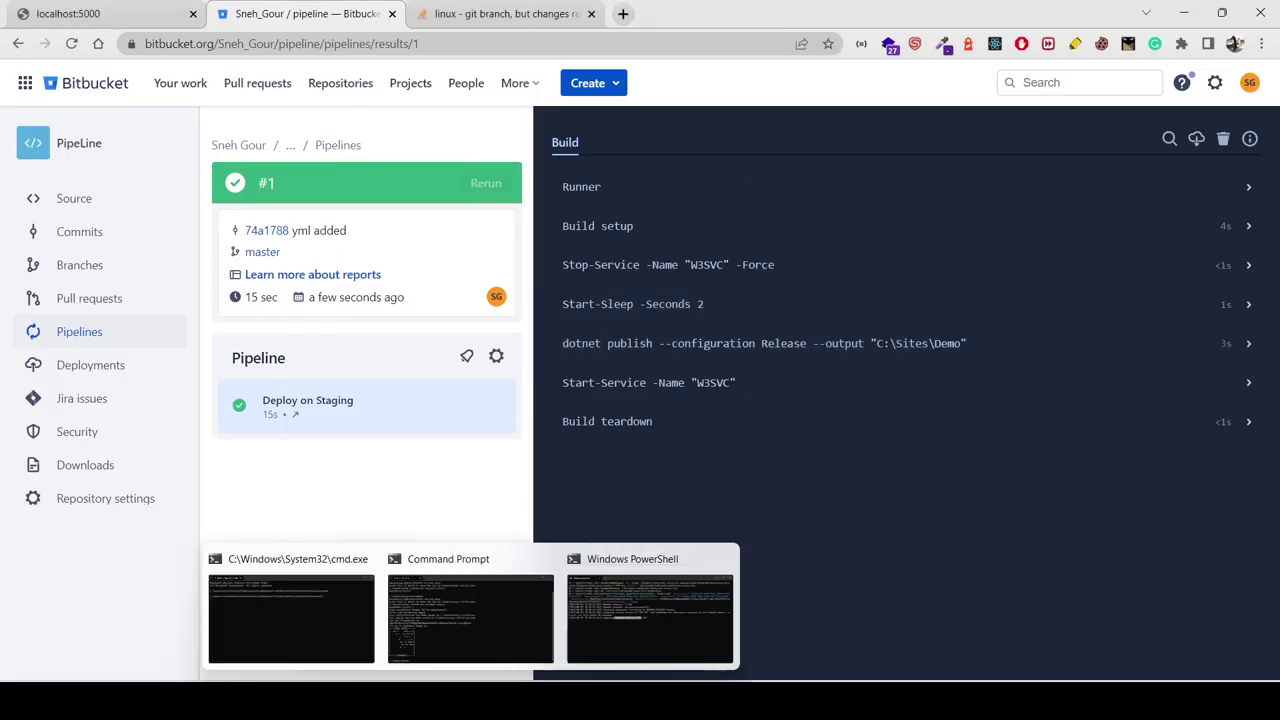
click(545, 700)
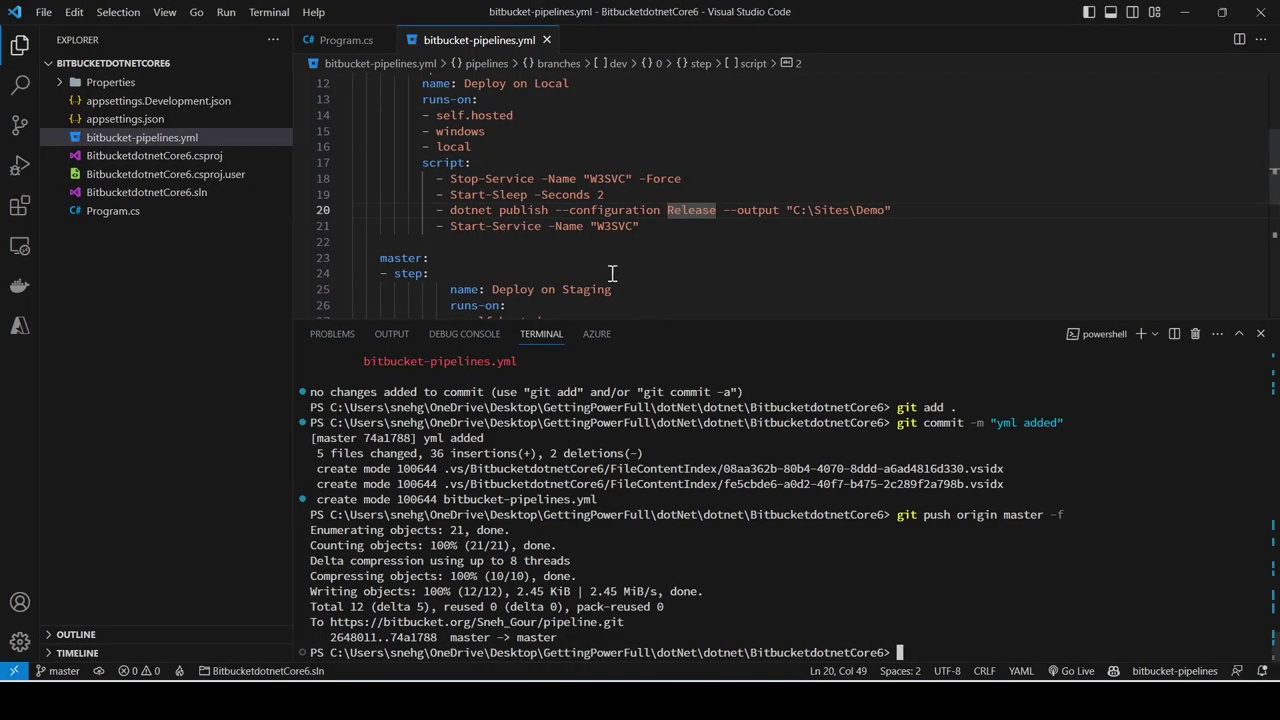
- Change Program.cs's greeting to "Hello World from MAster !!!!1" and save
click(125, 212)
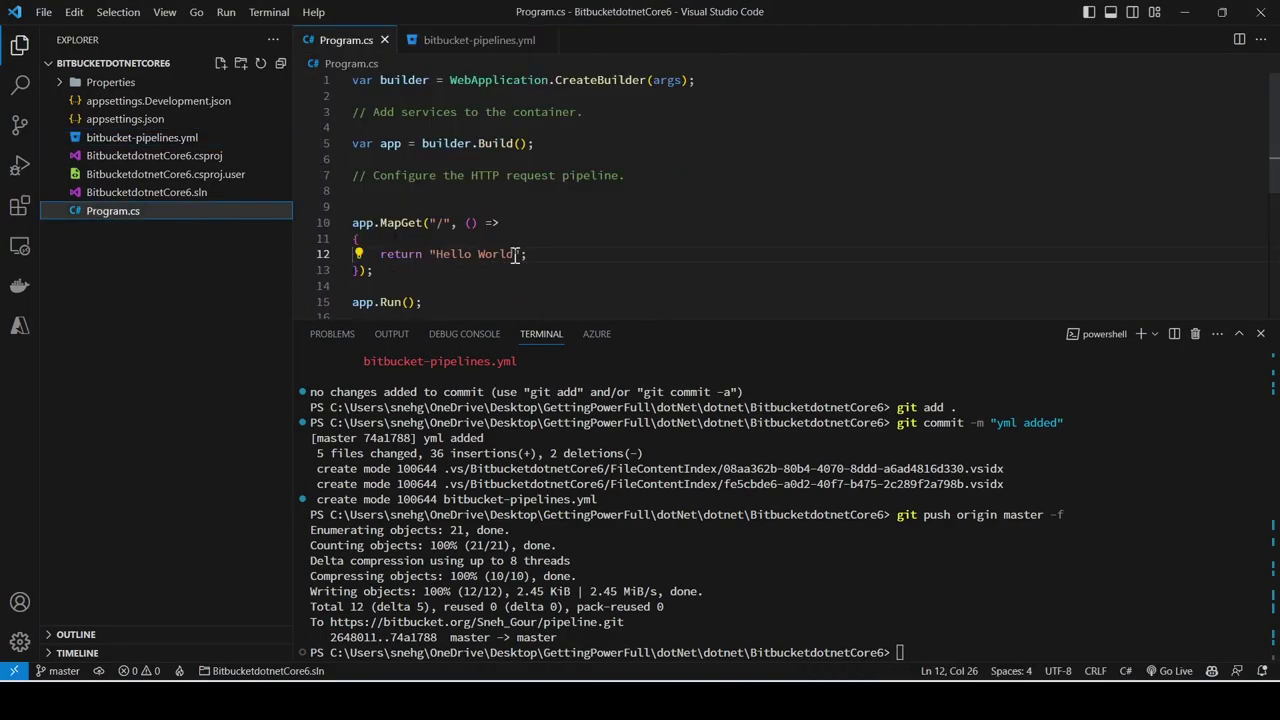
click(515, 254)
text(from MAster)
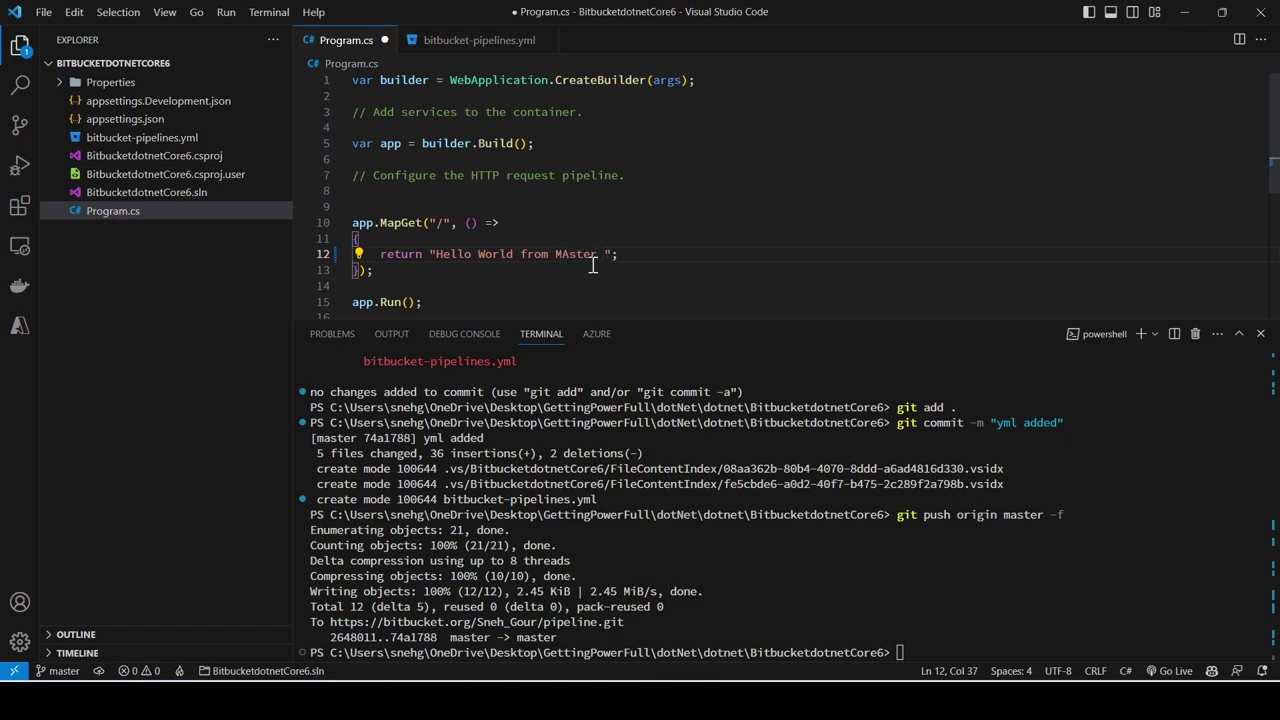
text( !!!!1)
key(ctrl+s)
- Stage, commit as "program changed" and force-push to master with git push origin master -f
click(941, 630)
text(git add .)
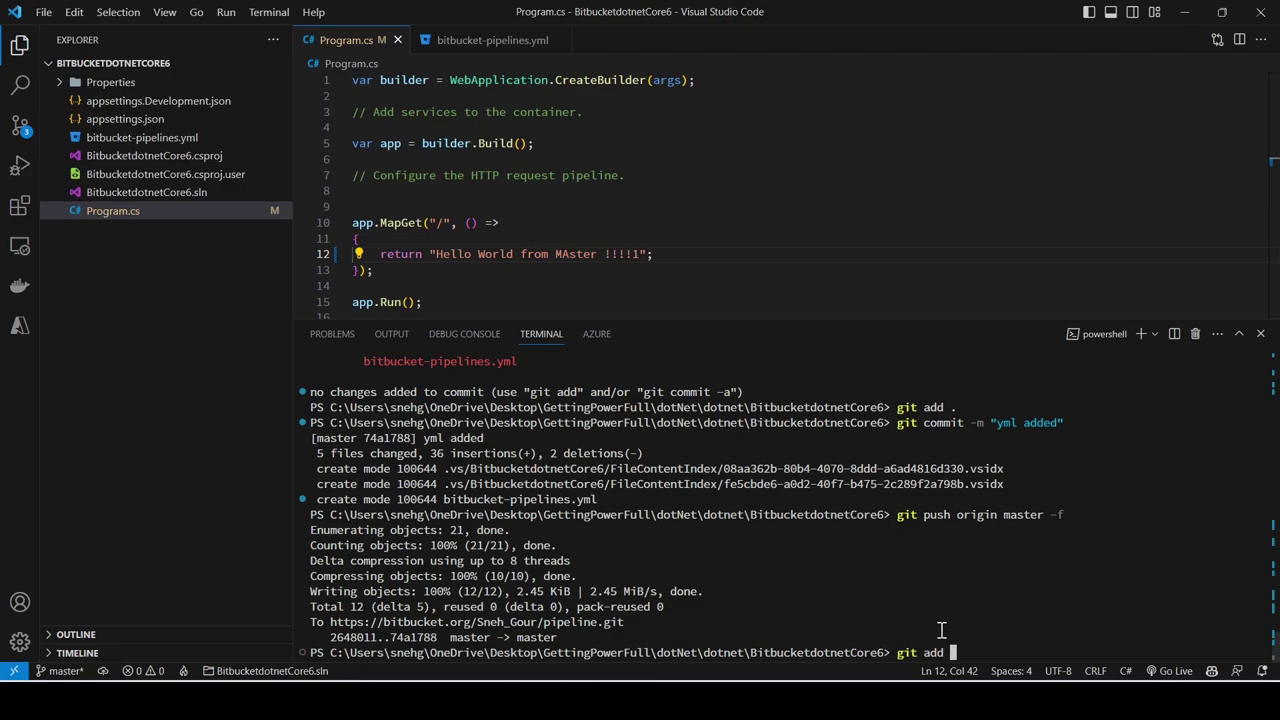
key(Return)
text(git commit -m ")
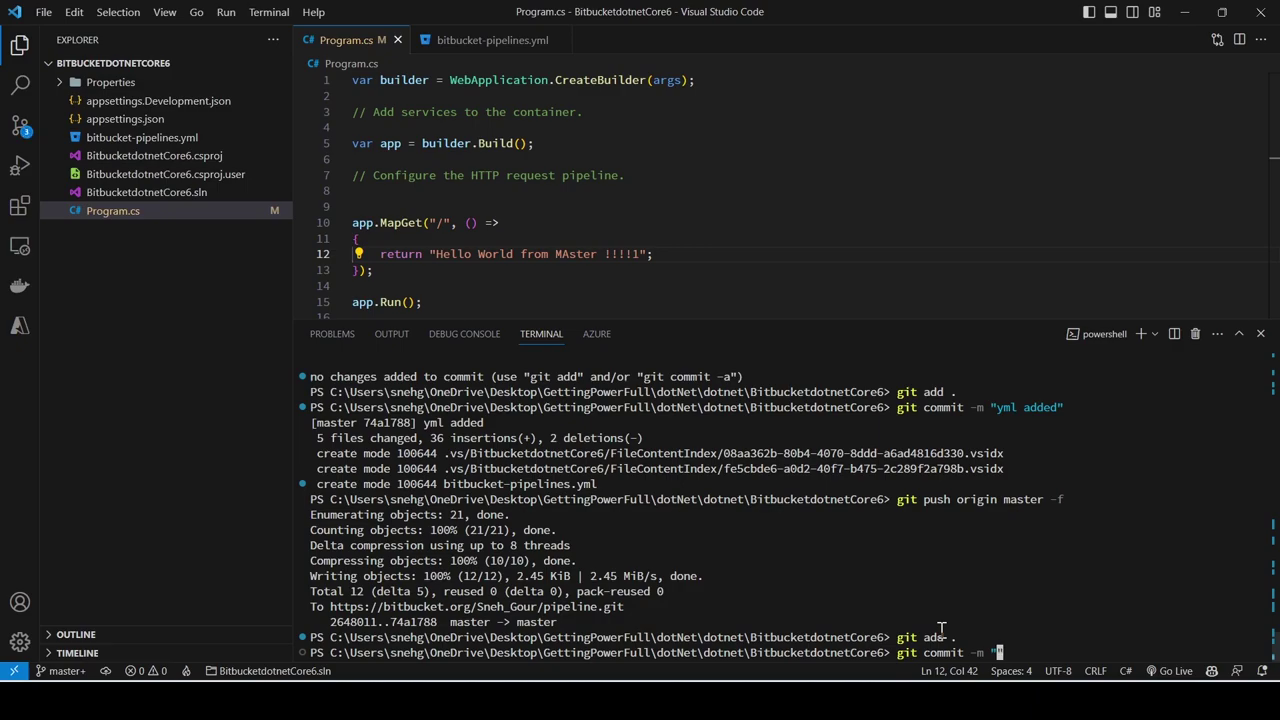
text(program changed)
key(Return)
key(Up)
key(Up)
key(Up)
key(Up)
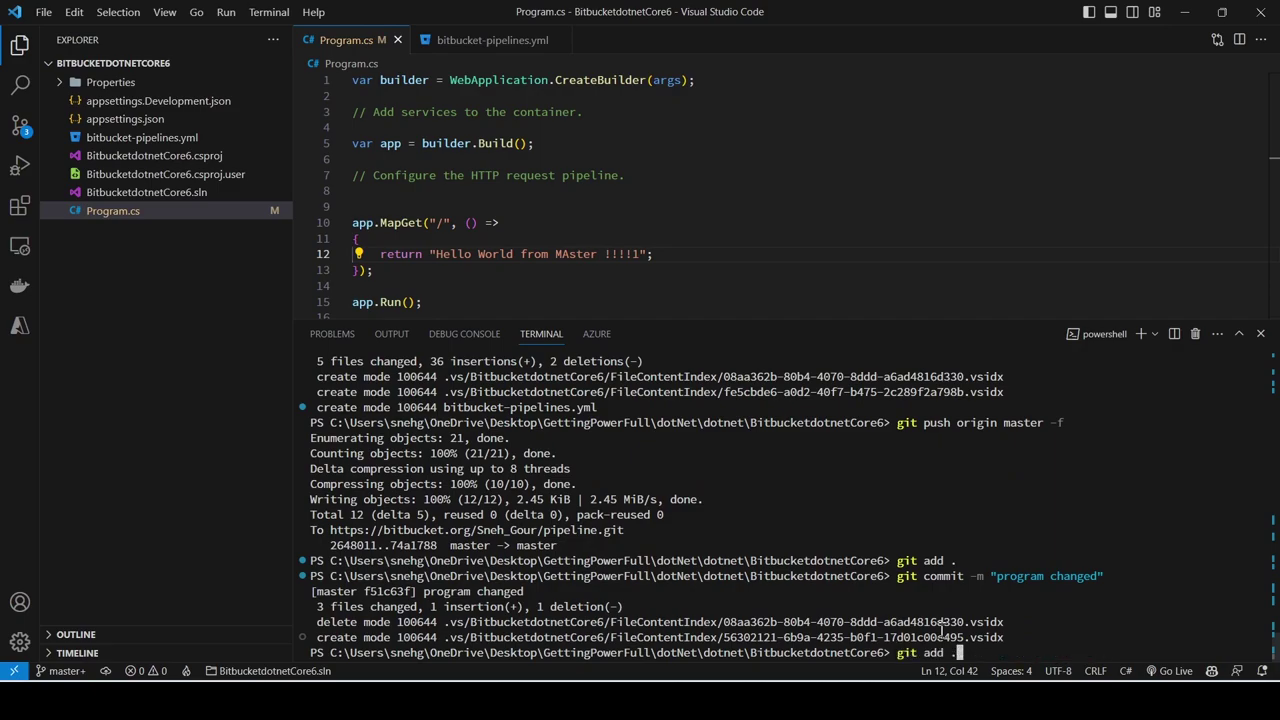
key(Down)
key(Return)
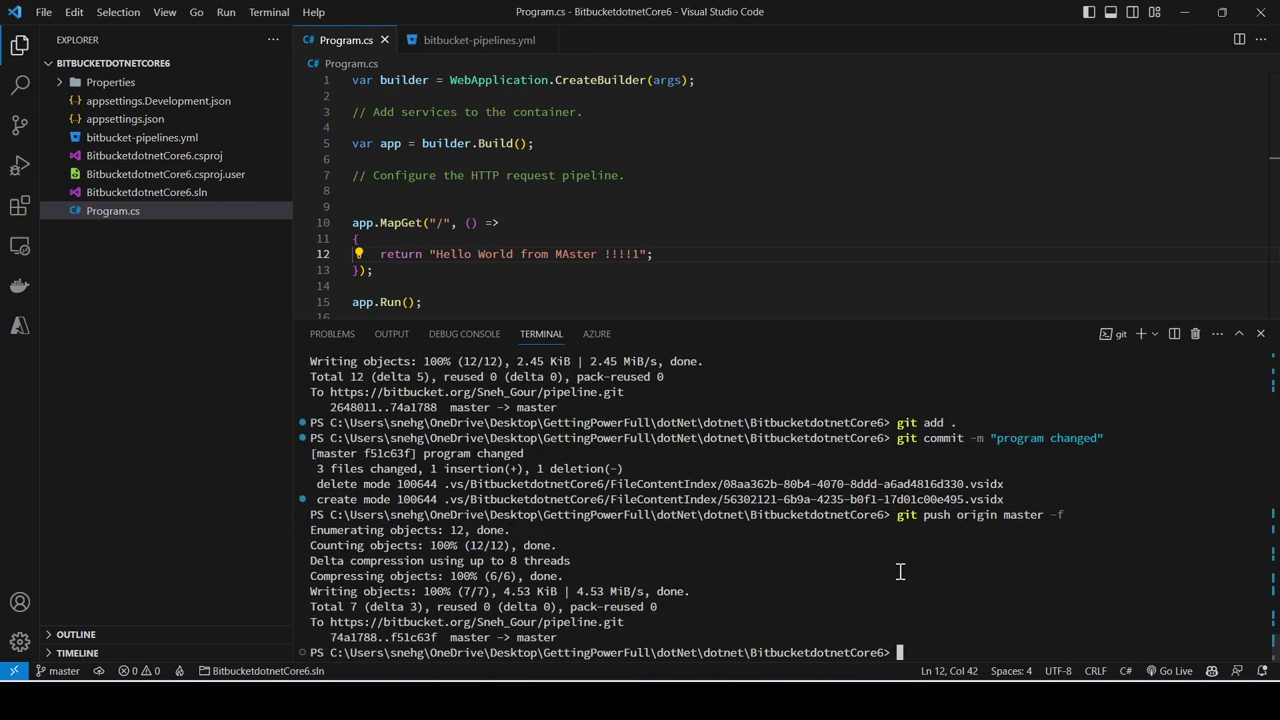
key(alt+Tab)
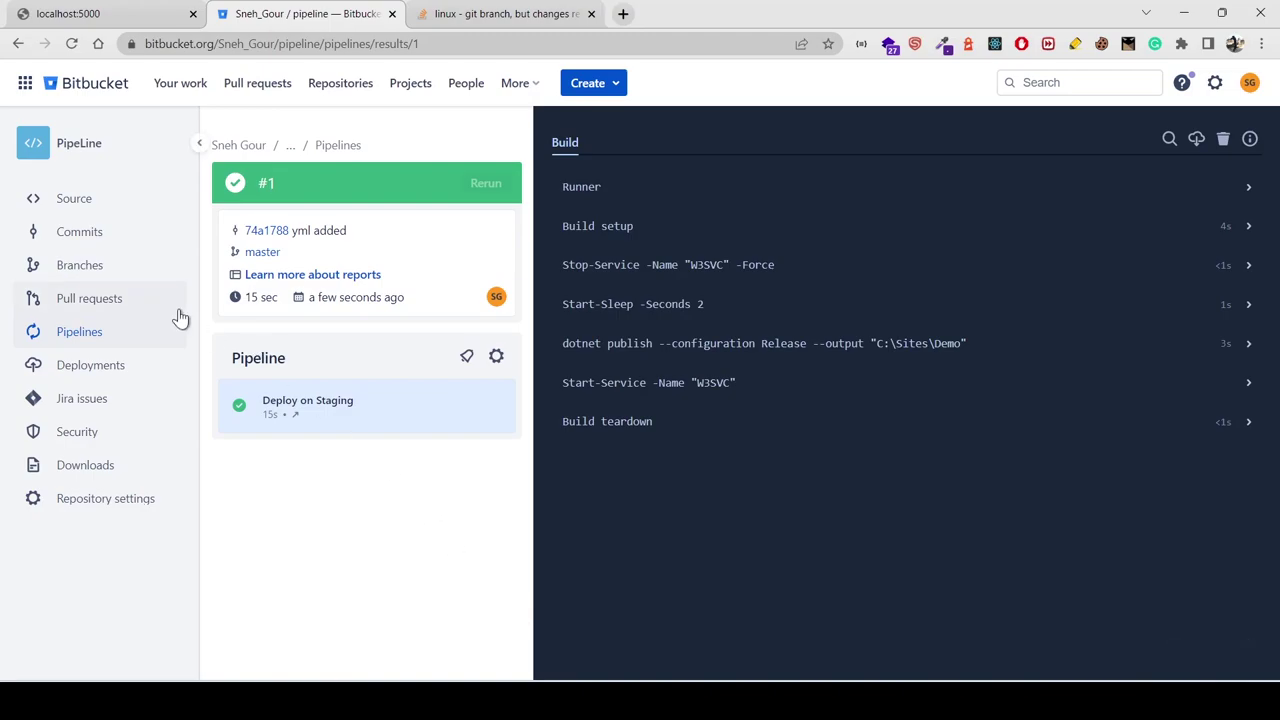
- Follow in-progress pipeline run #2 for 'program changed' and expand its dotnet publish step log
click(157, 333)
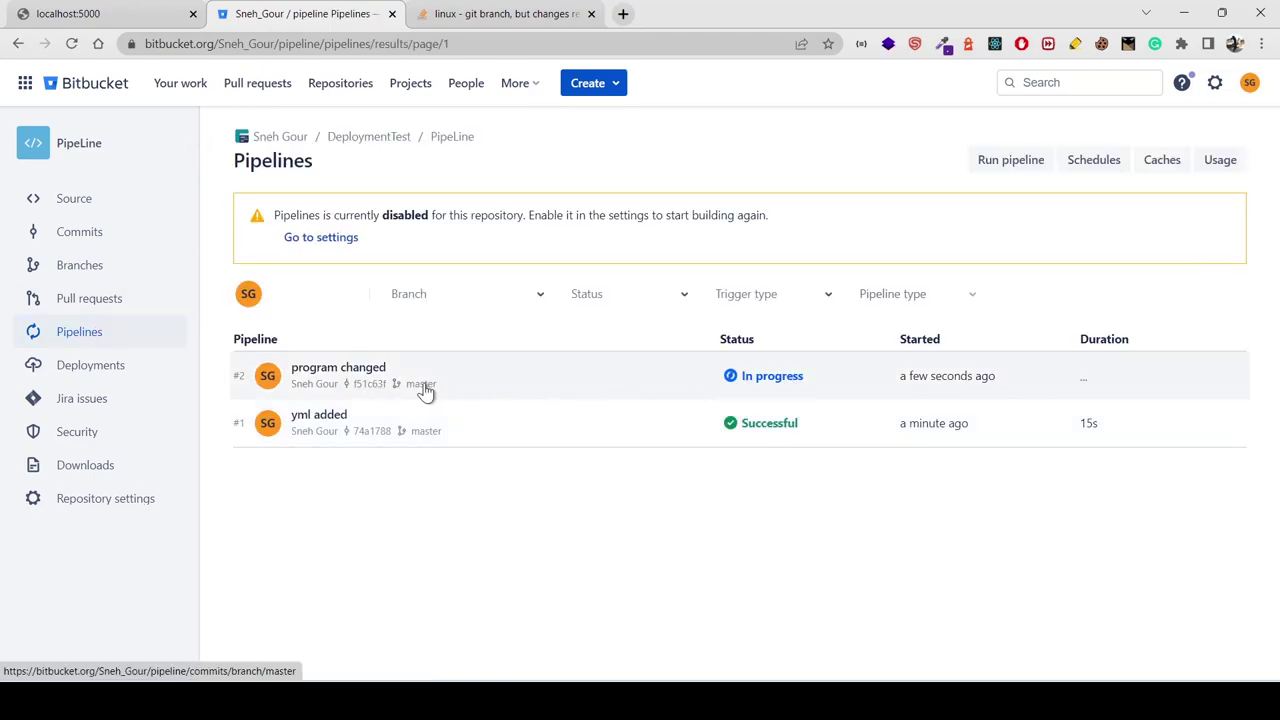
drag(400, 372, 291, 367)
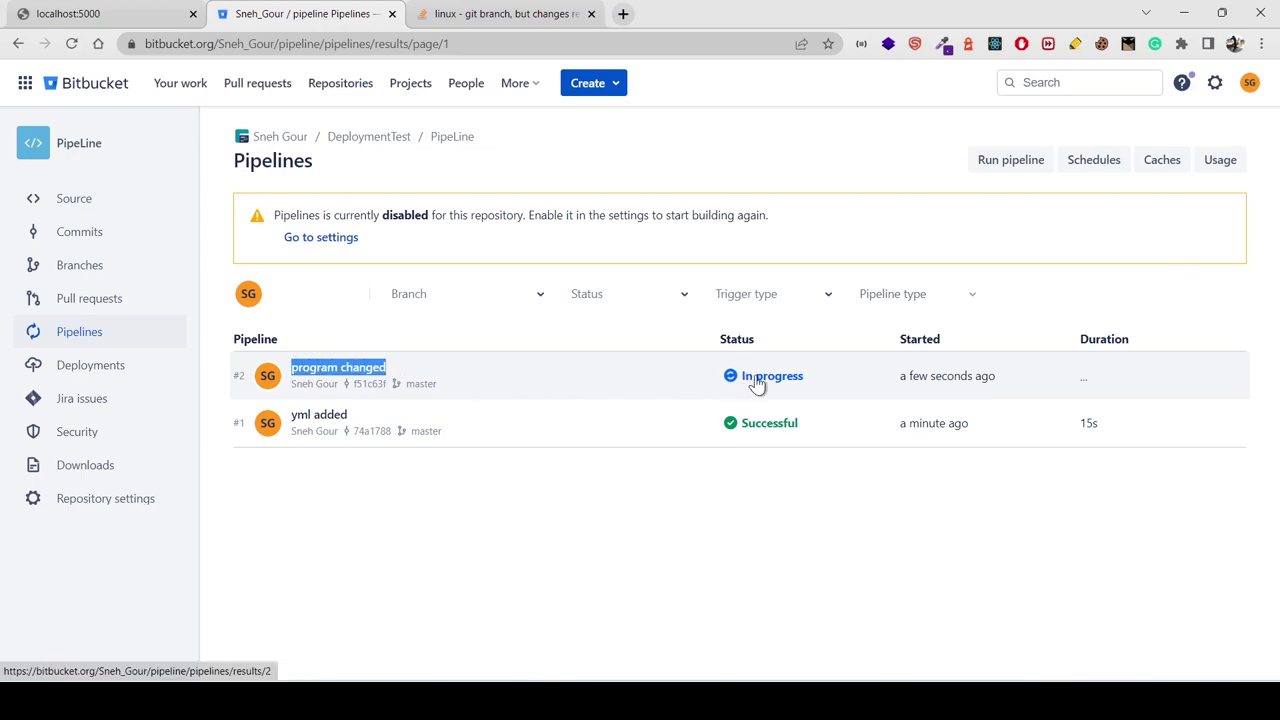
click(756, 380)
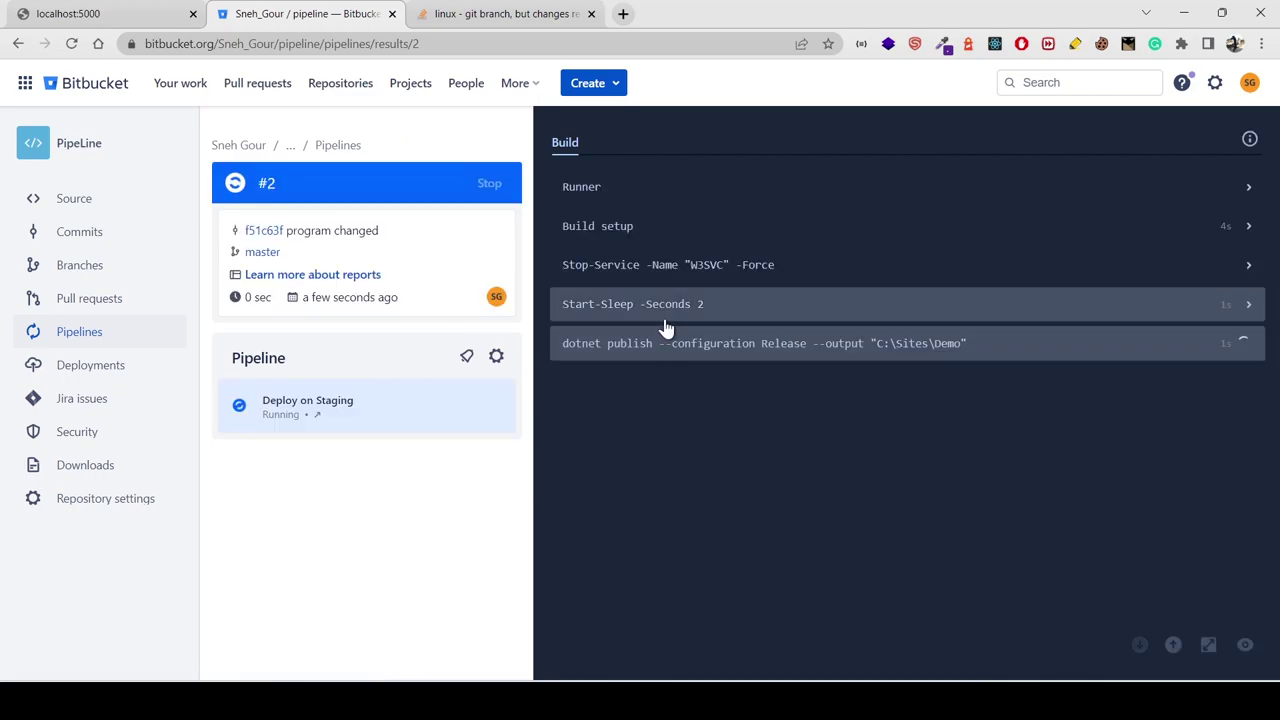
click(674, 343)
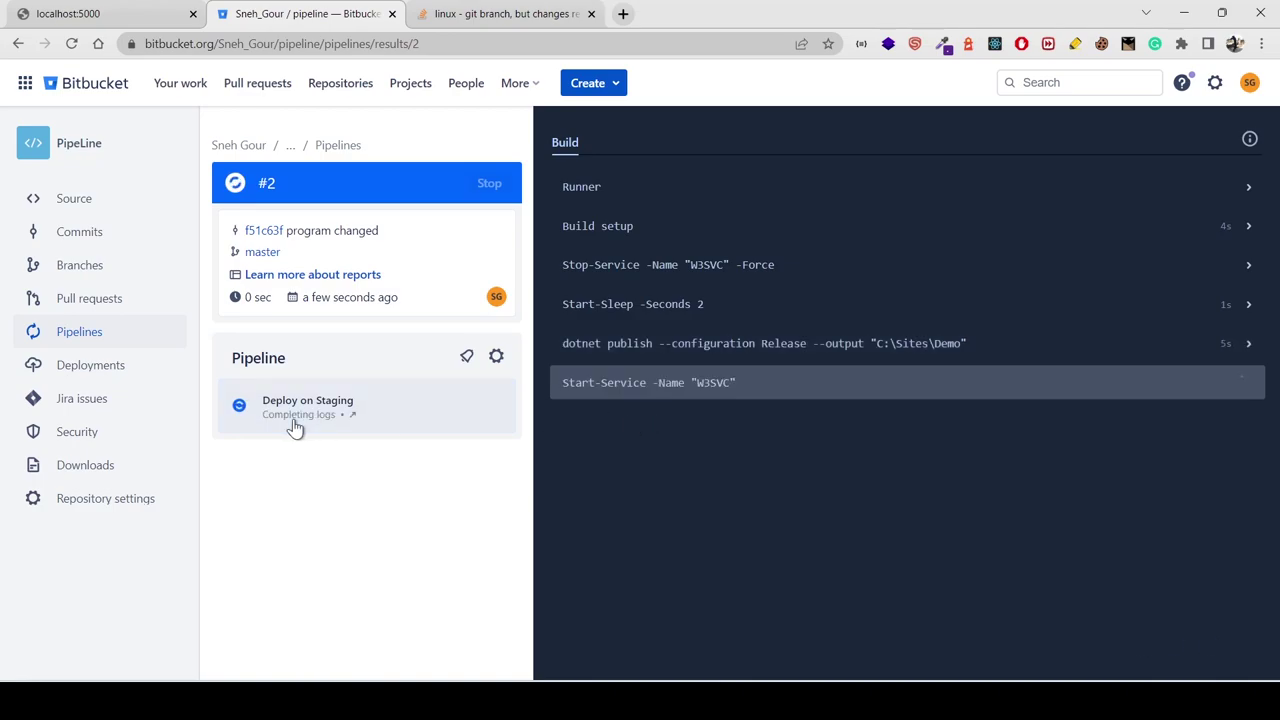
key(alt+Tab)
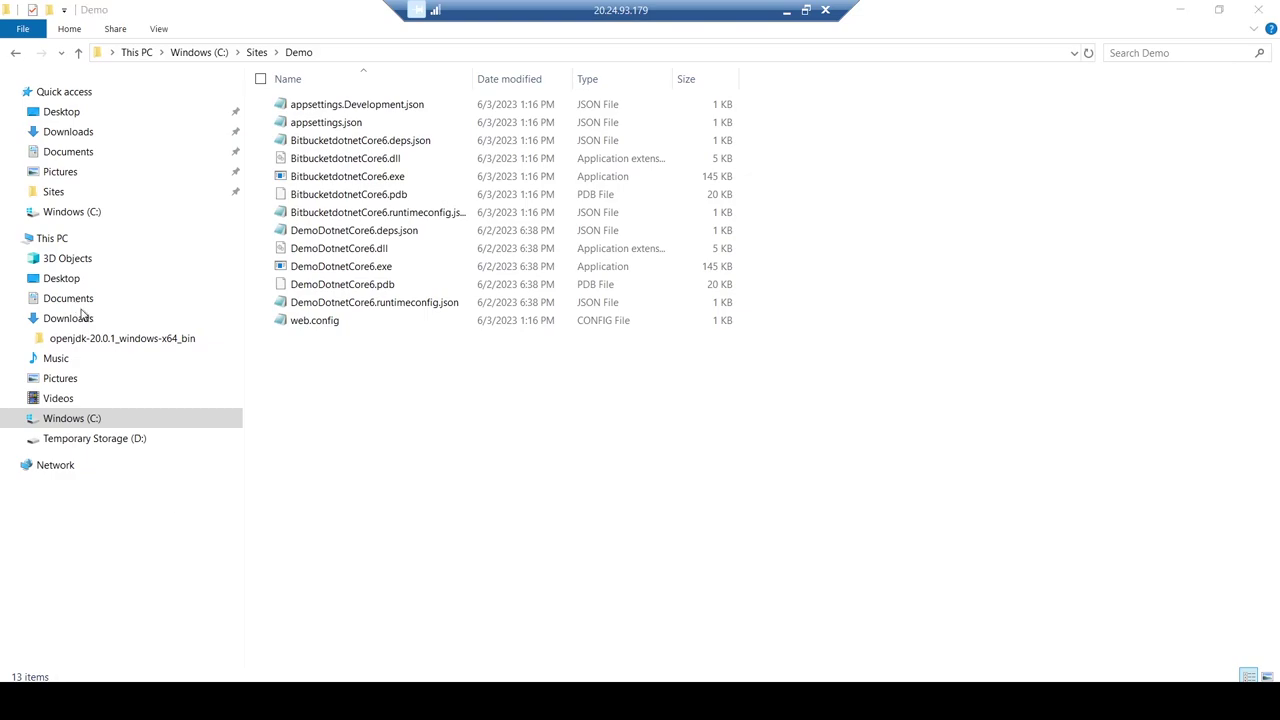
- Browse the sneh site at *:5000 to confirm 'Hello World from MAster !!!!1', then minimize Remote Desktop
key(alt+Tab)
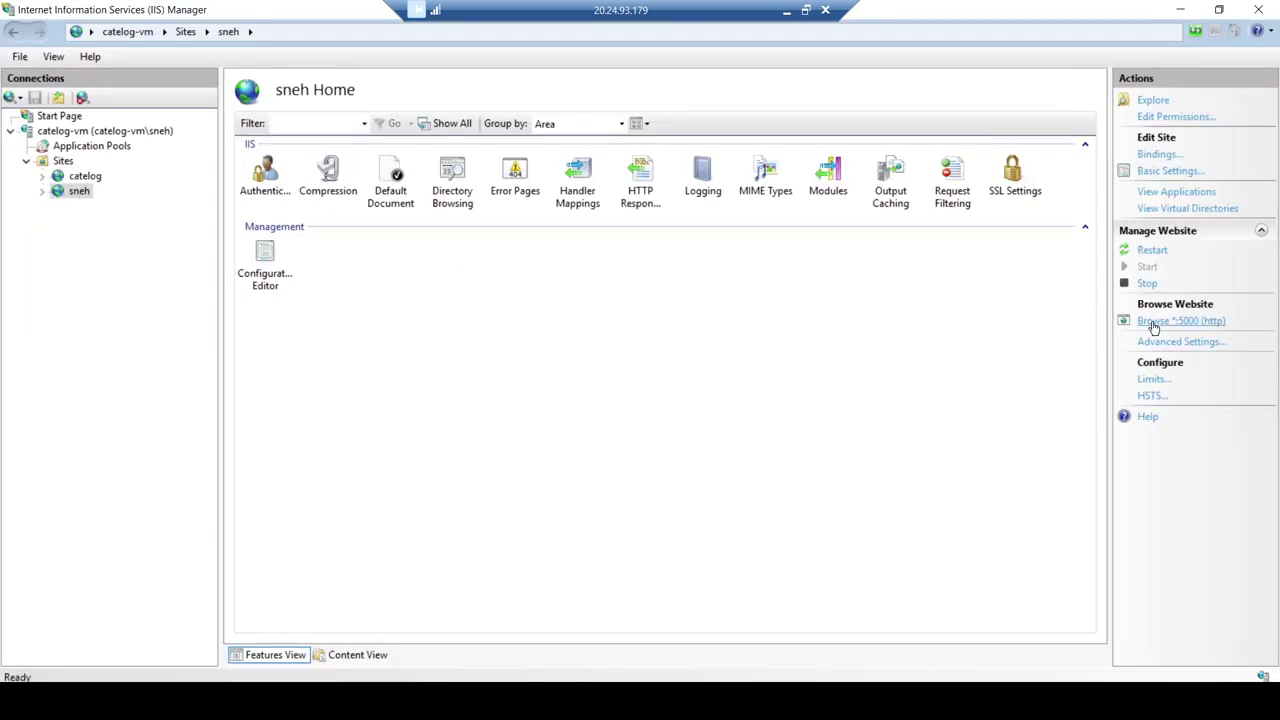
click(1153, 325)
drag(194, 80, 7, 77)
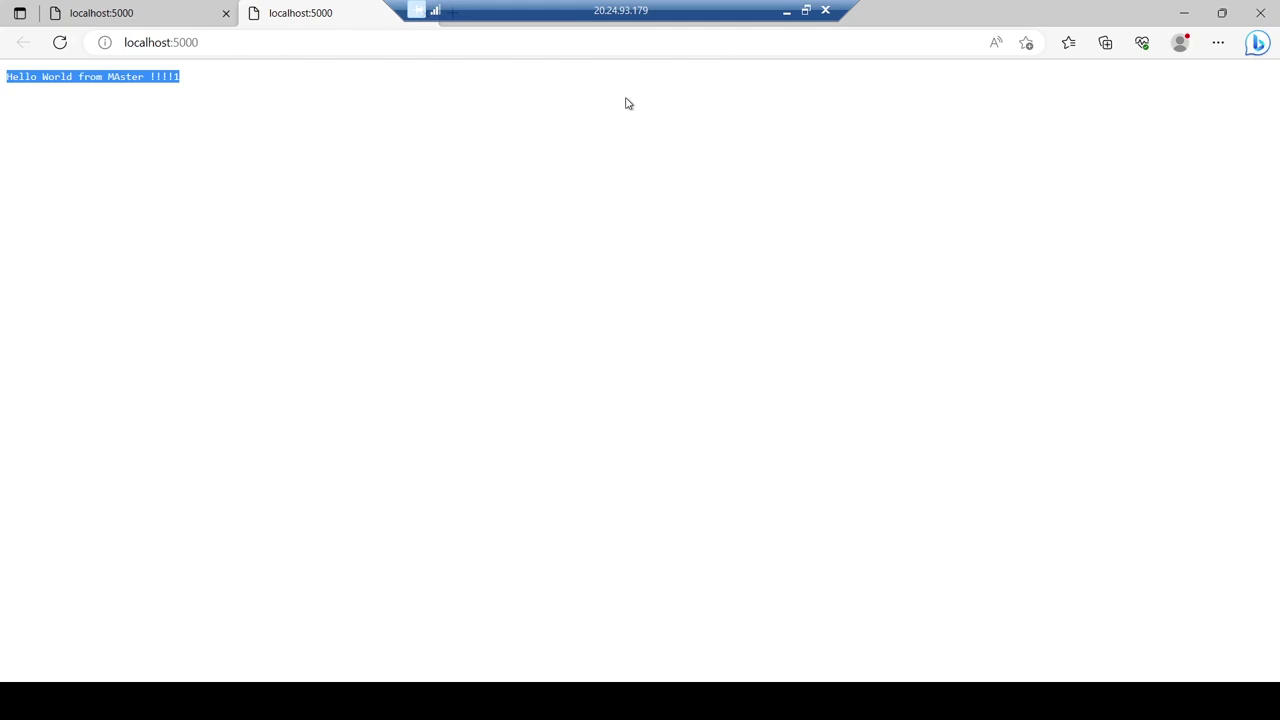
click(787, 11)
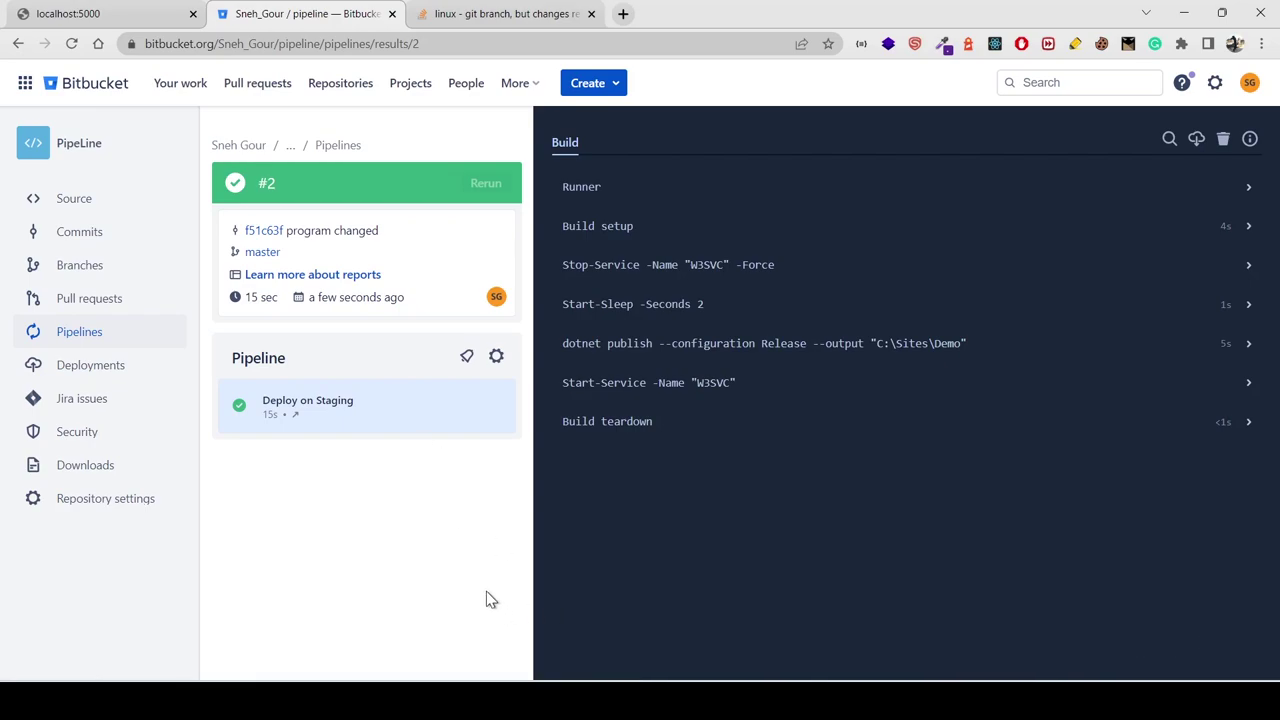
key(alt+Tab)
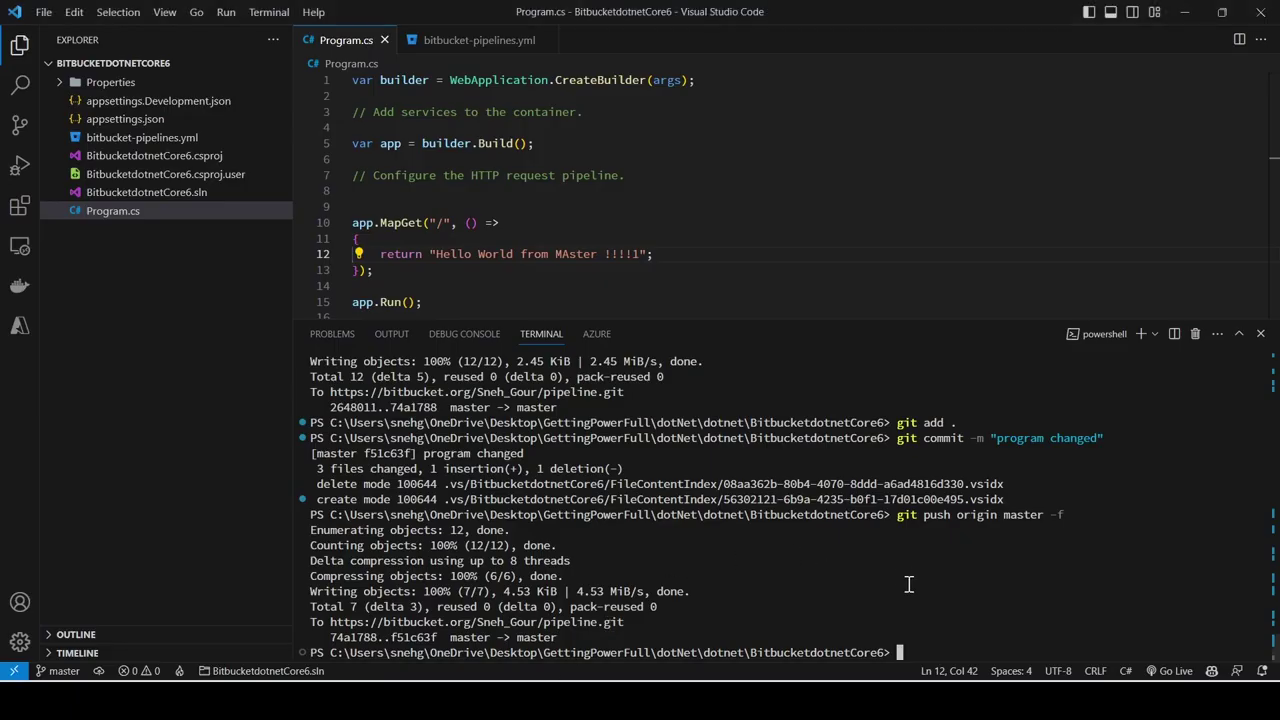
- Check out the dev branch, answering n to both unlink retries, and review bitbucket-pipelines.yml
text(git checkout dev)
key(Return)
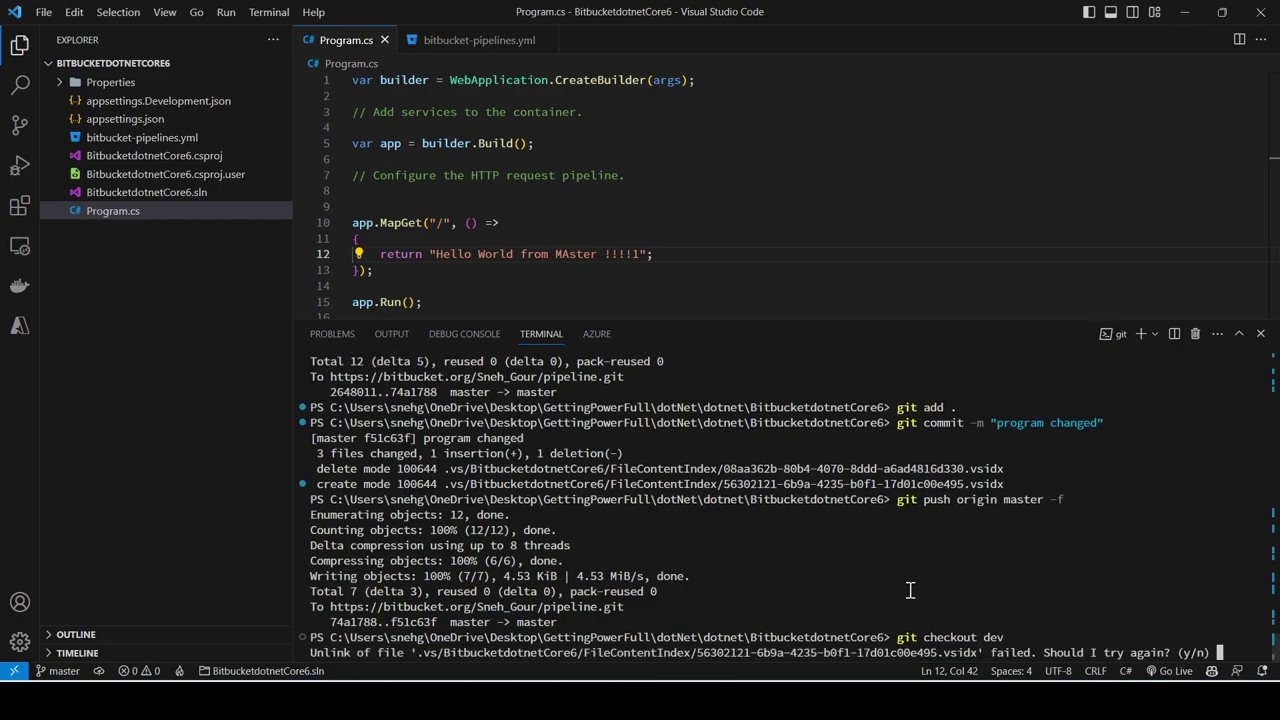
text(n)
key(Return)
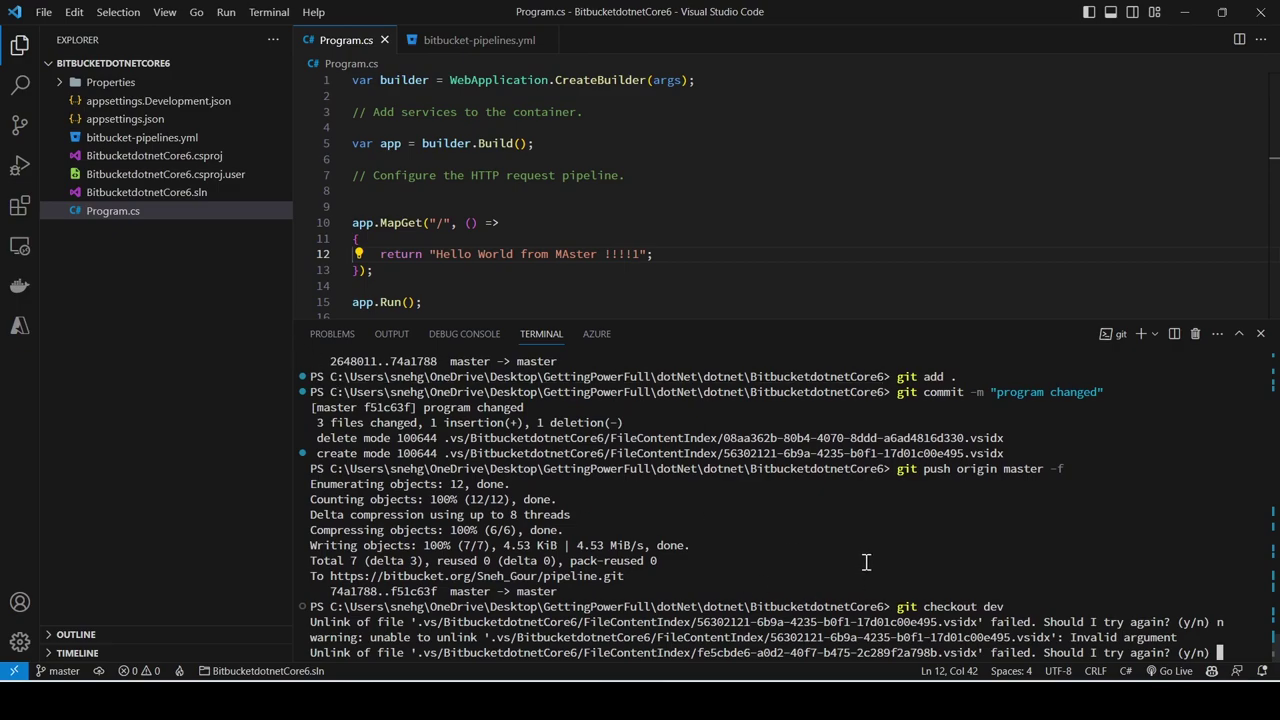
text(n)
key(Return)
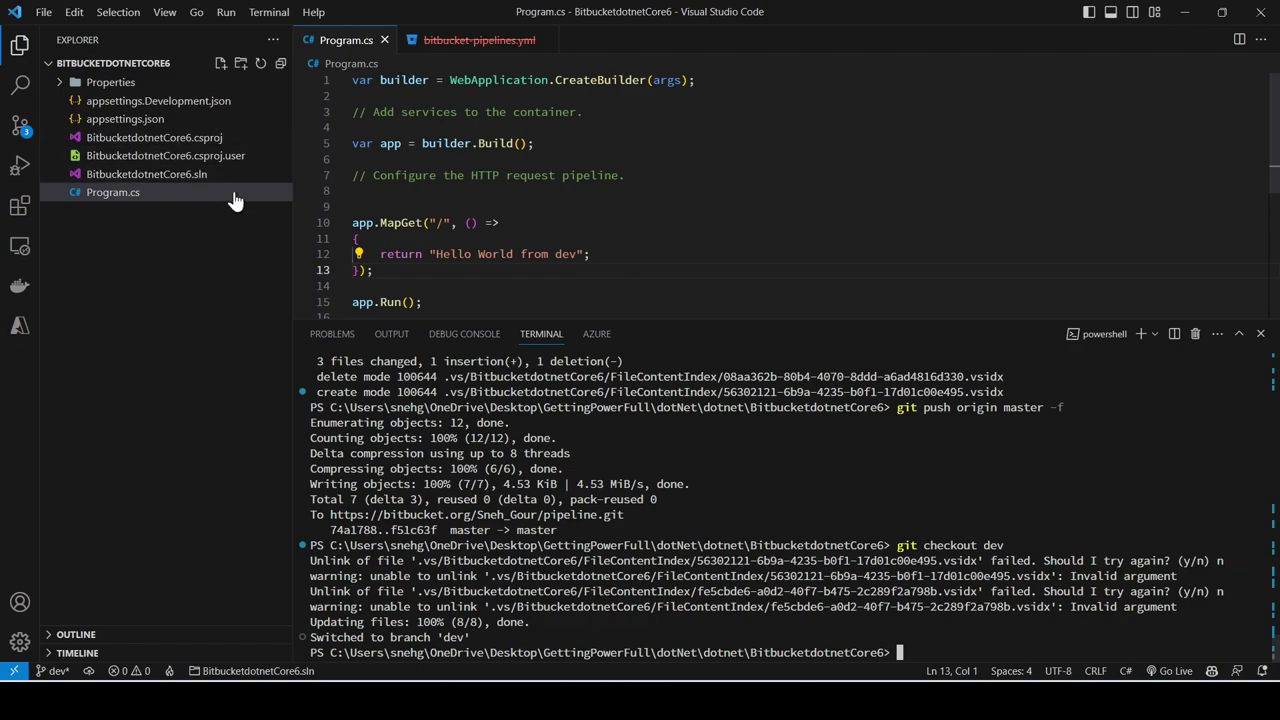
click(480, 40)
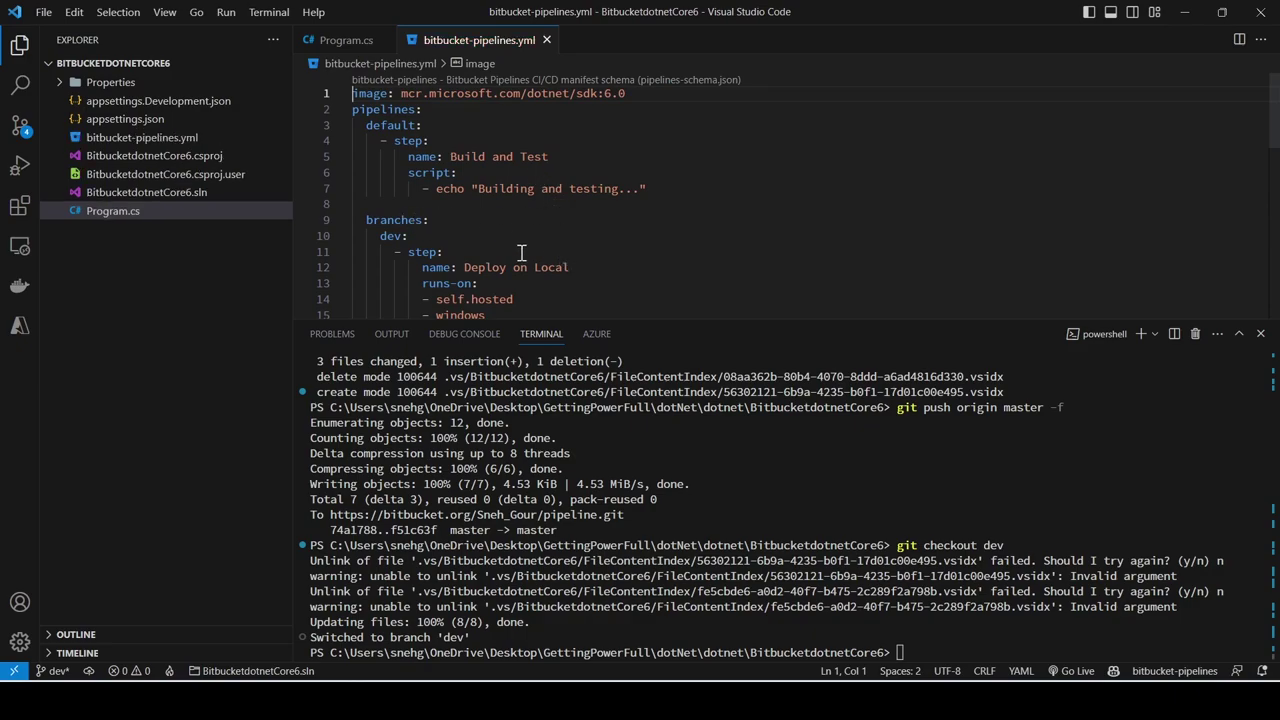
click(90, 210)
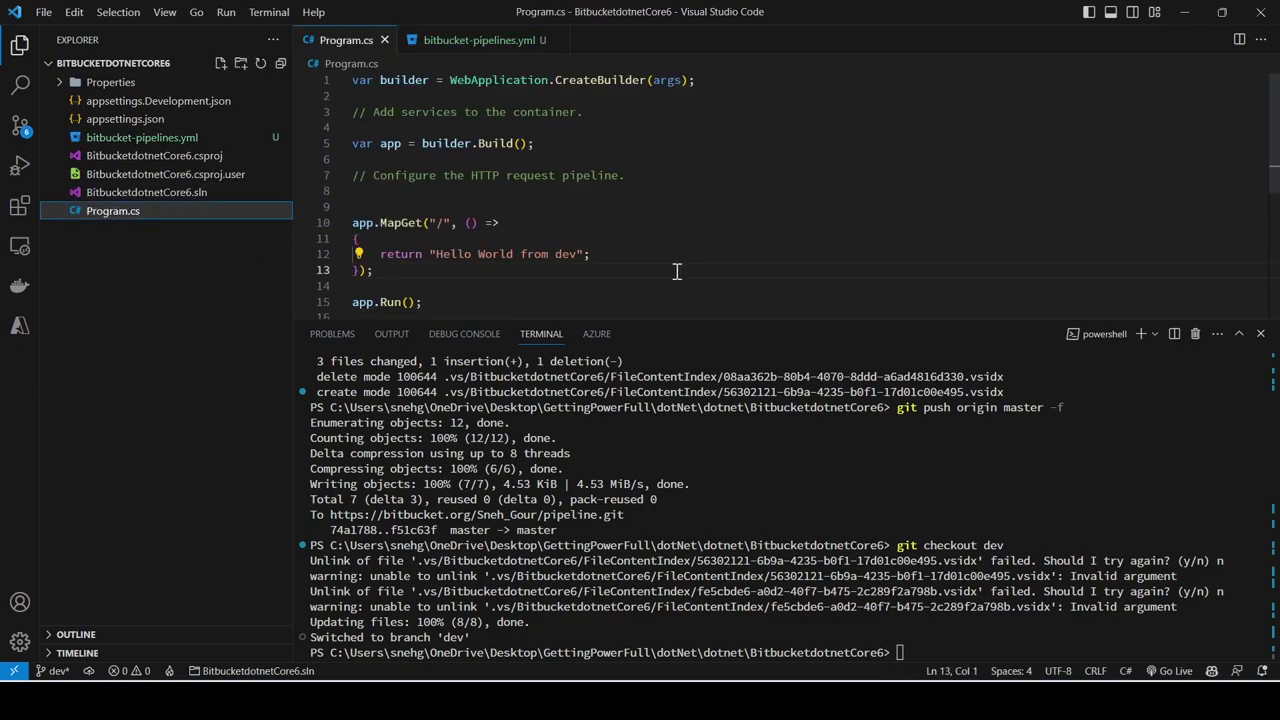
- Stage everything, commit as 'YAML addrd to dev', and force-push dev to Bitbucket
text(git add .)
key(Return)
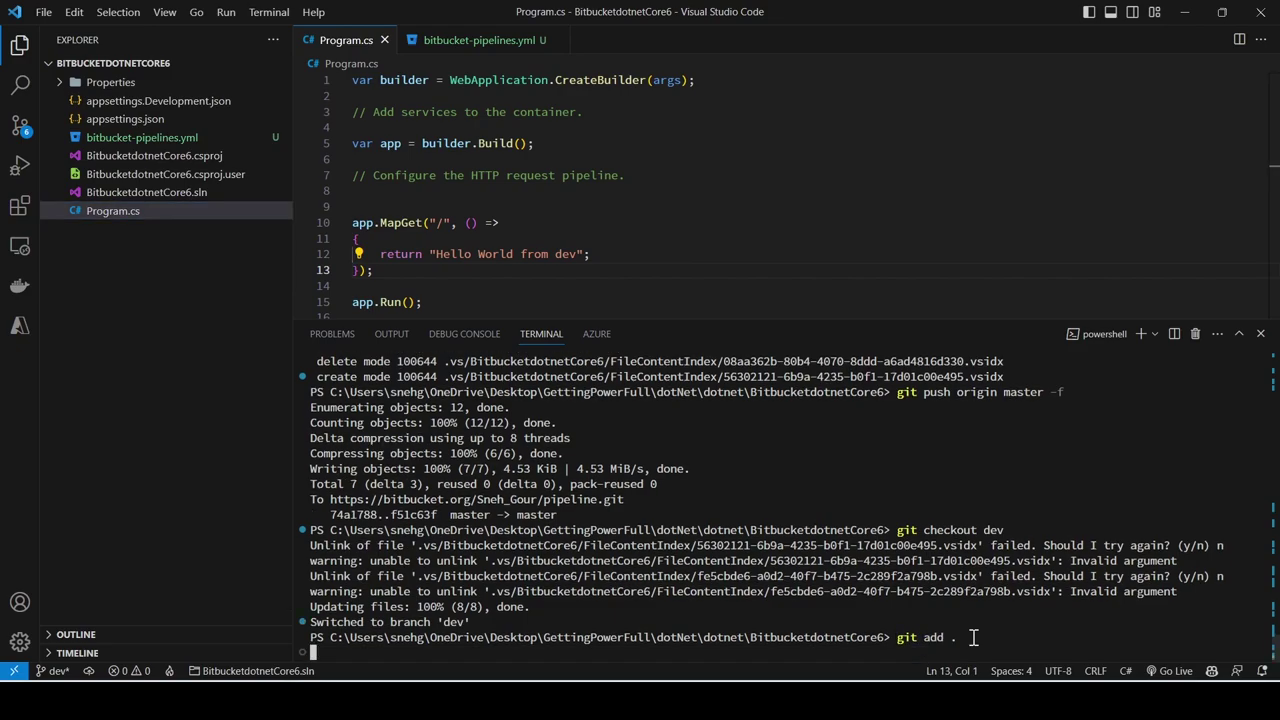
text(git comm)
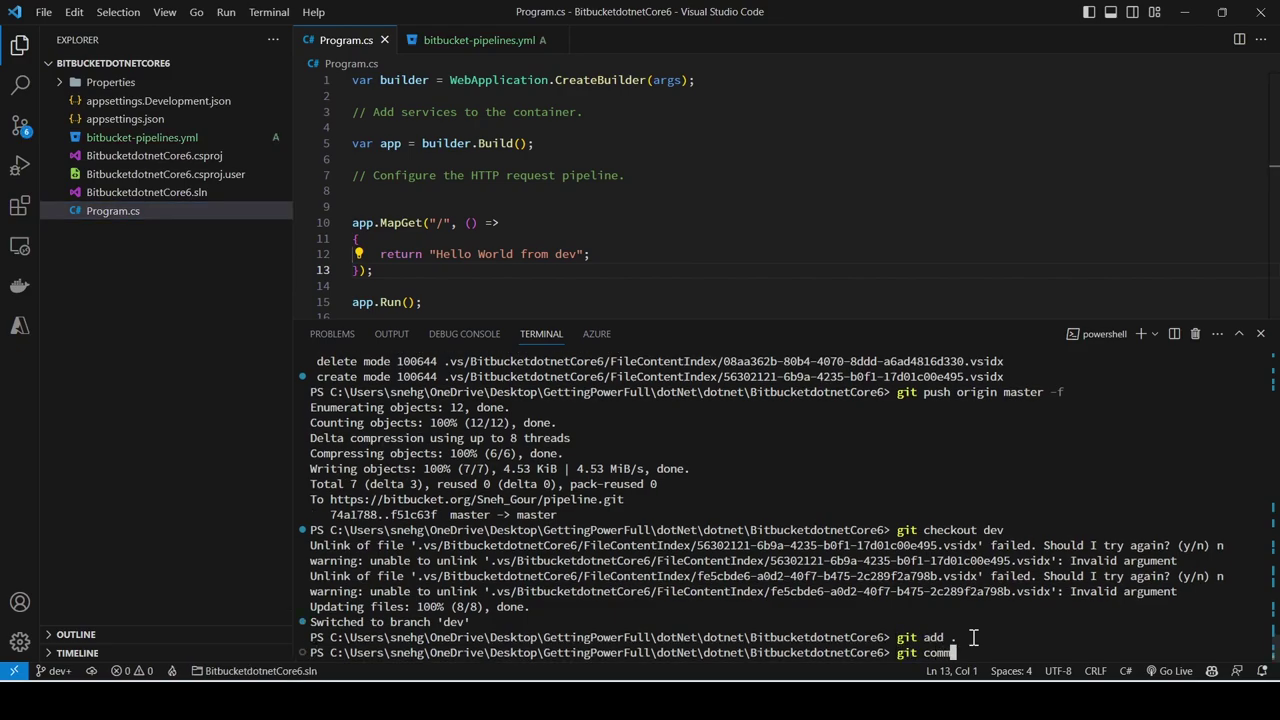
text(it -m "YAML addrd to dev")
key(Return)
text(git push origin de)
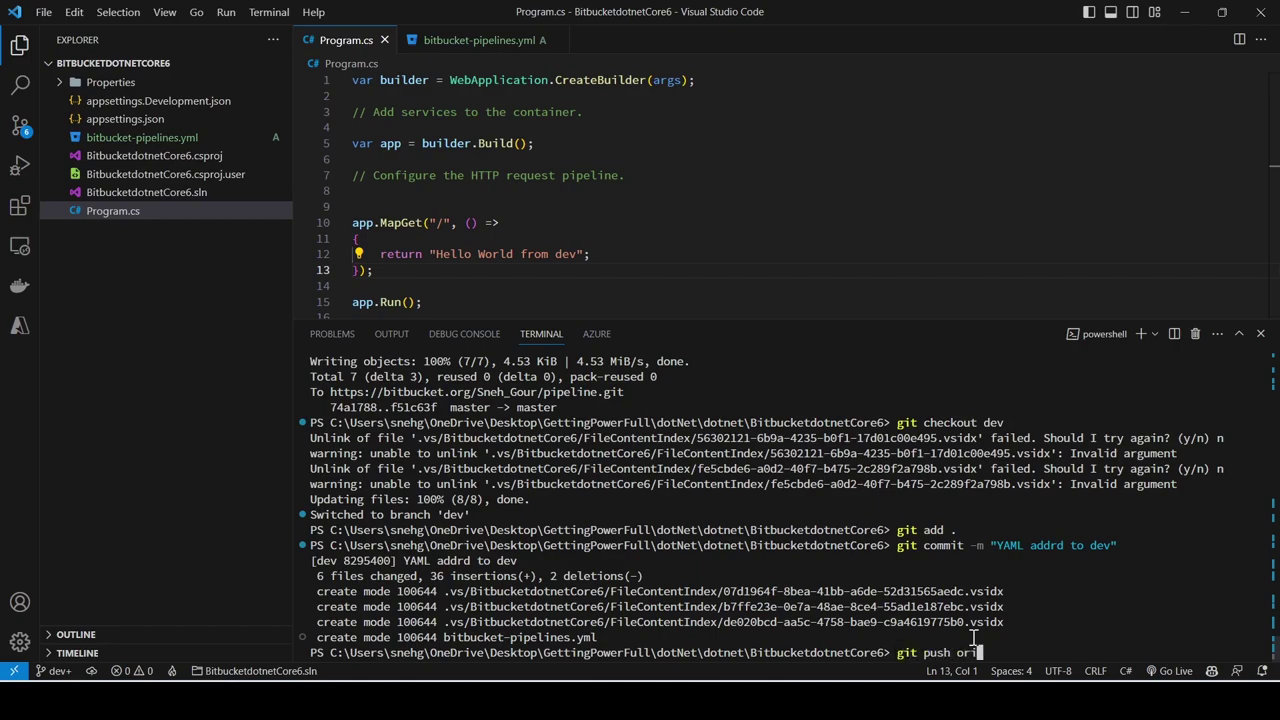
text(v -f)
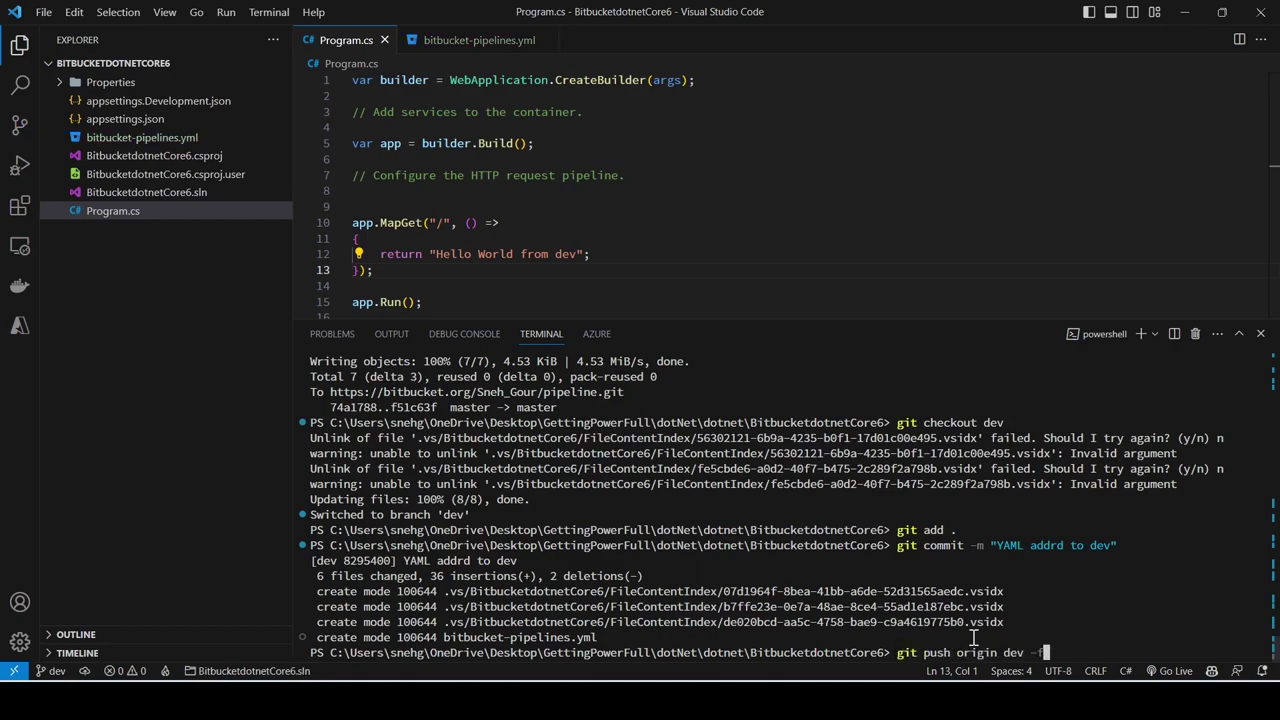
key(Return)
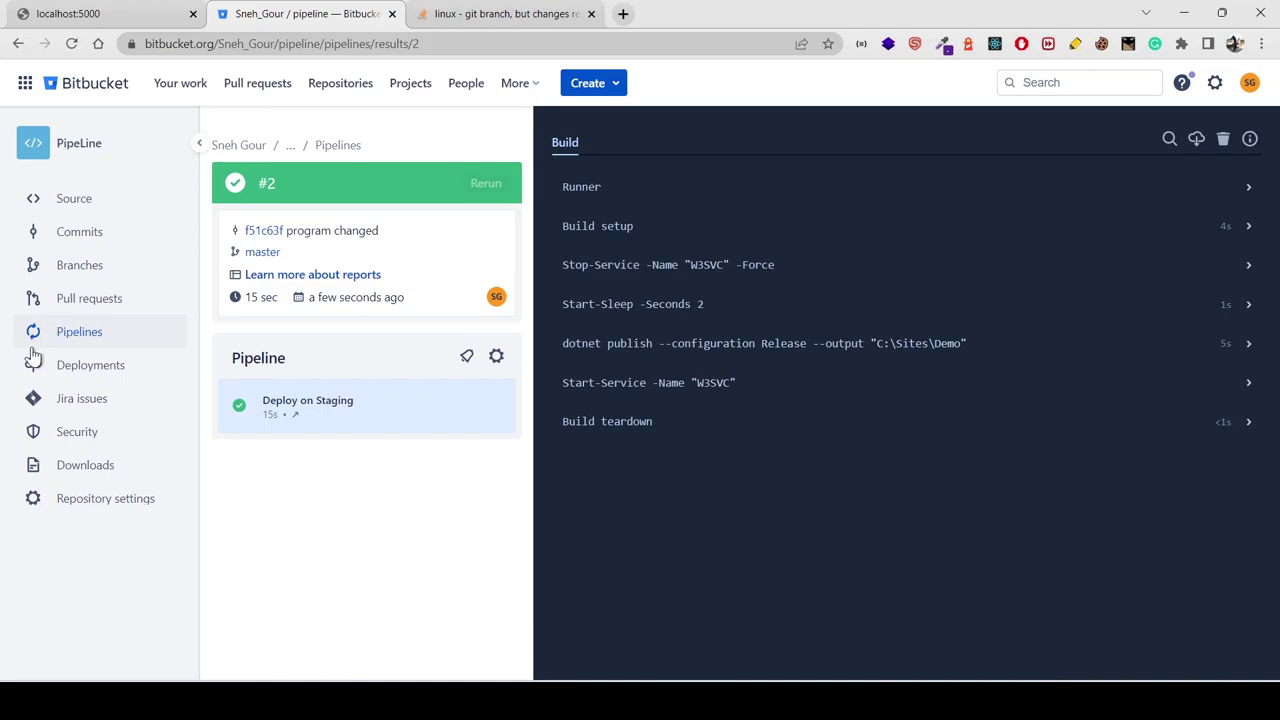
click(58, 340)
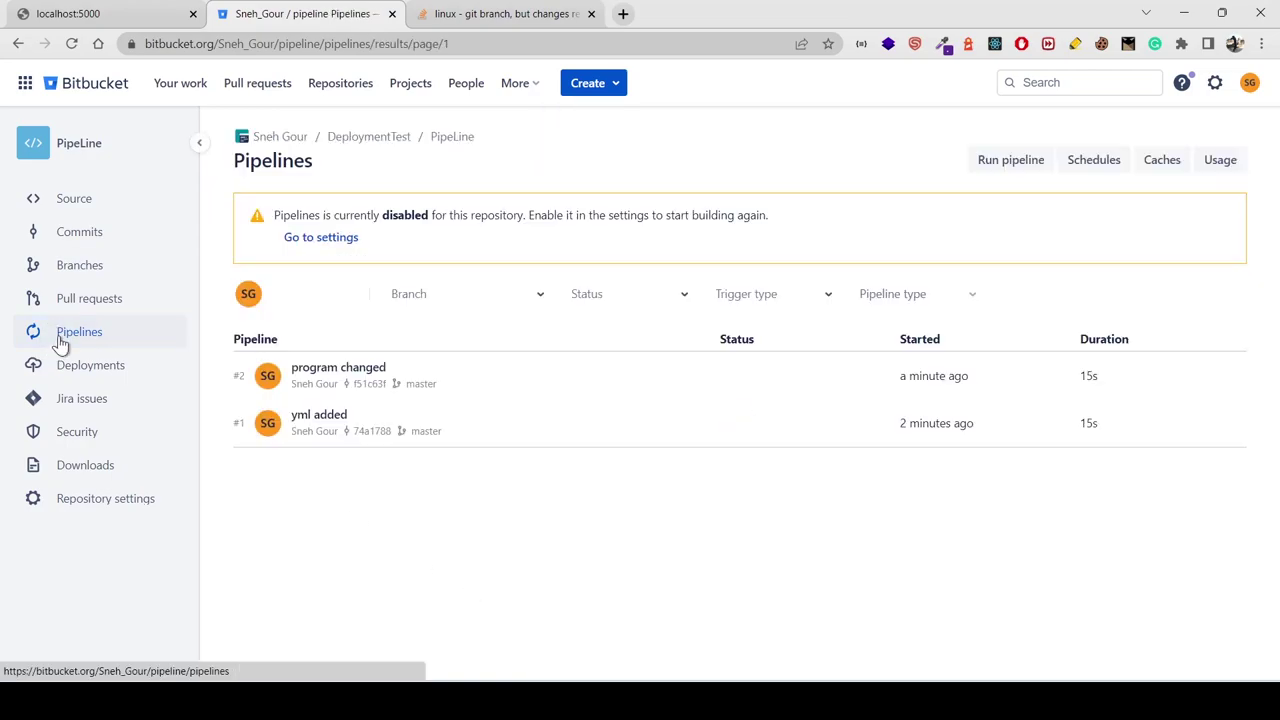